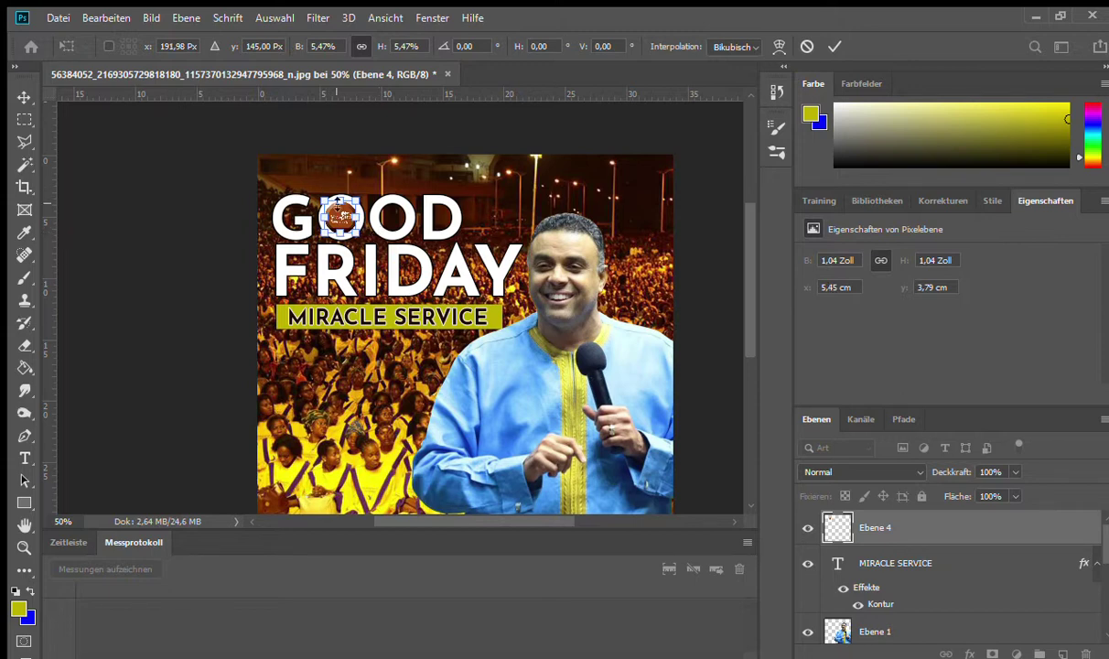
Step: Apply the logo's reduction to about 5.5% inside the first O of GOOD and inspect it up close
click(24, 97)
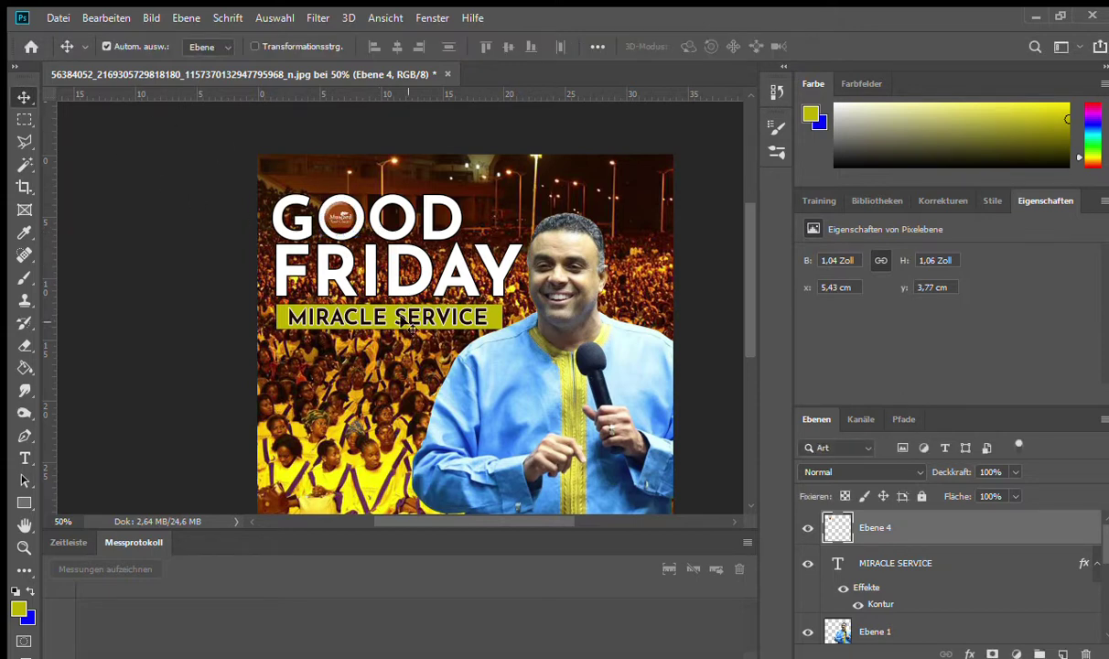
click(350, 341)
click(24, 547)
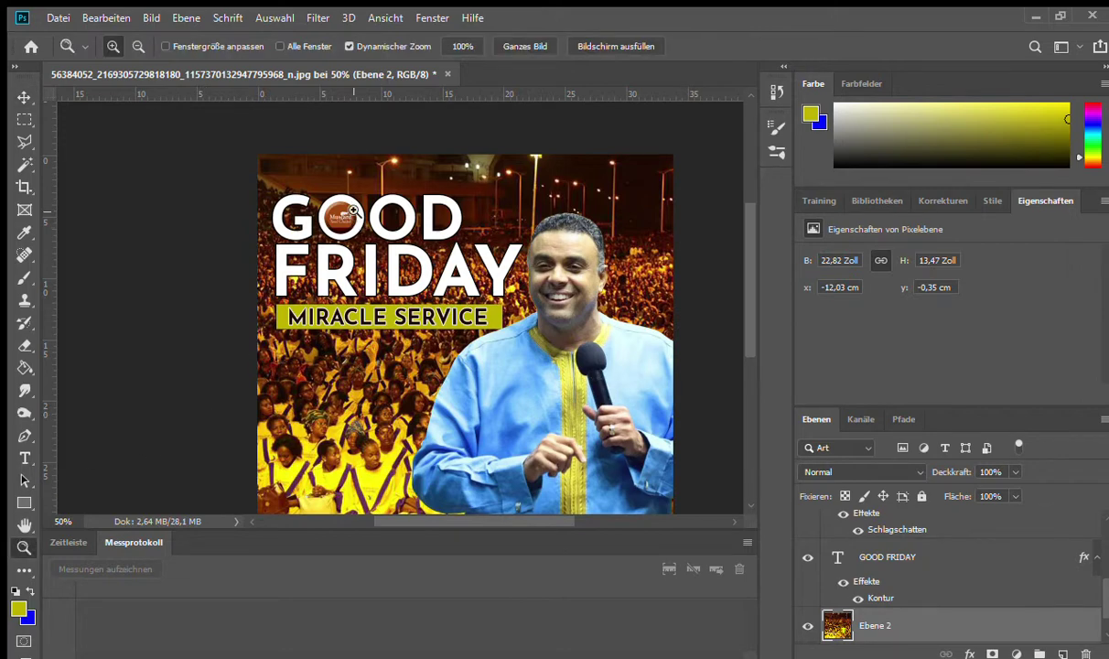
click(357, 225)
click(359, 349)
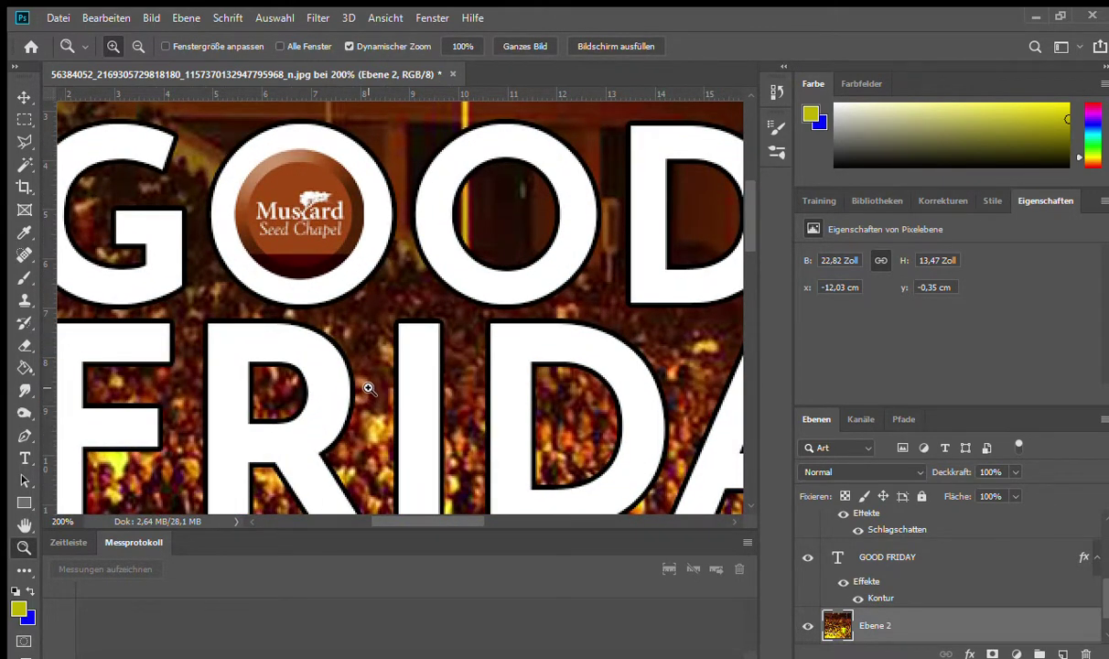
key(alt)
alt+click(400, 363)
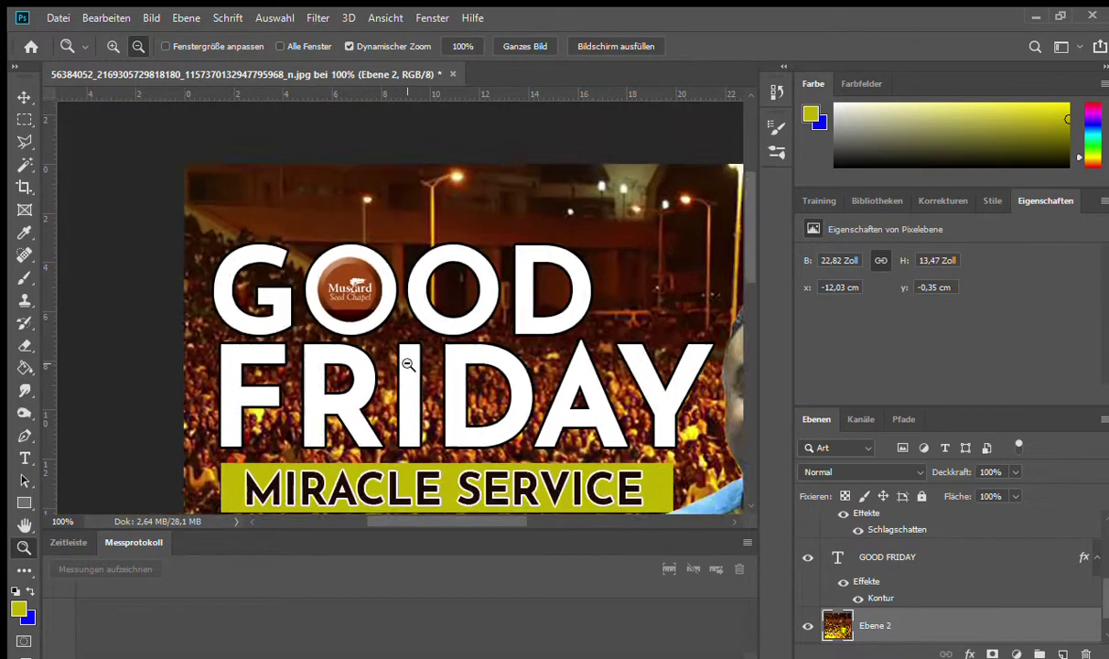
alt+click(409, 362)
alt+click(408, 364)
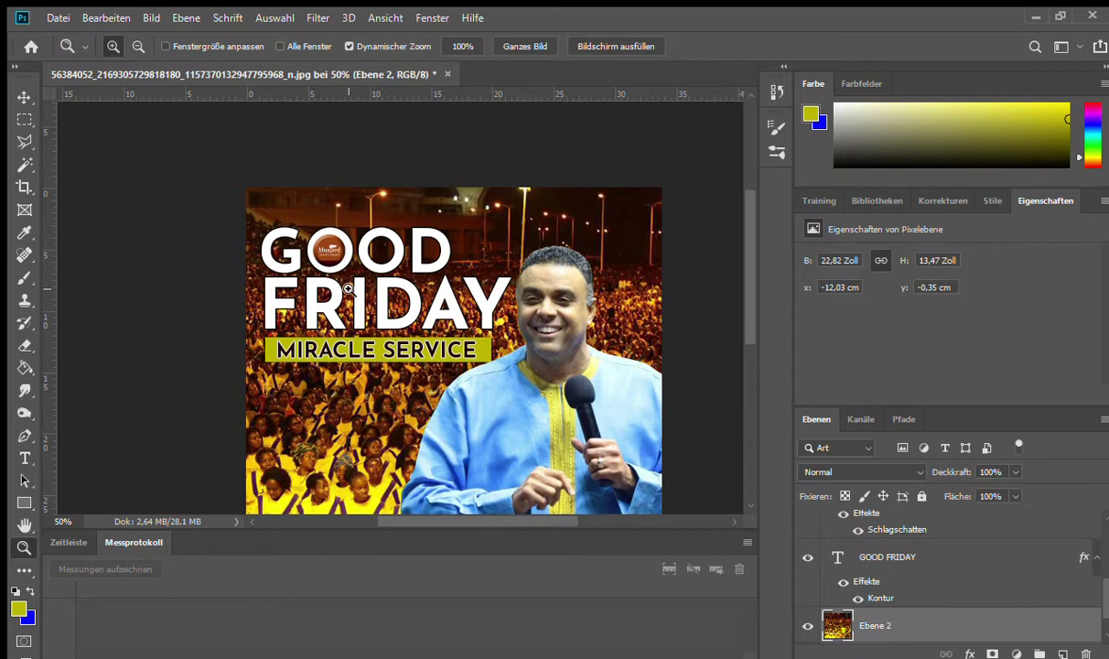
Step: Undo the logo's scaling and hide its layer, Ebene 4
key(ctrl+v)
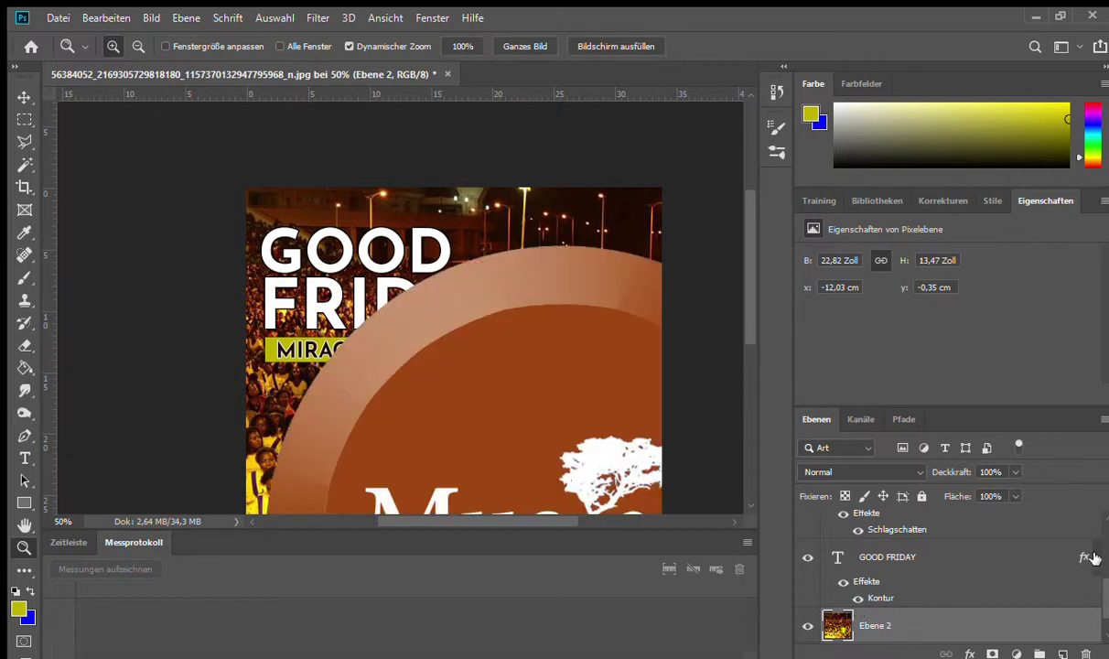
scroll(1082, 587, up, 3)
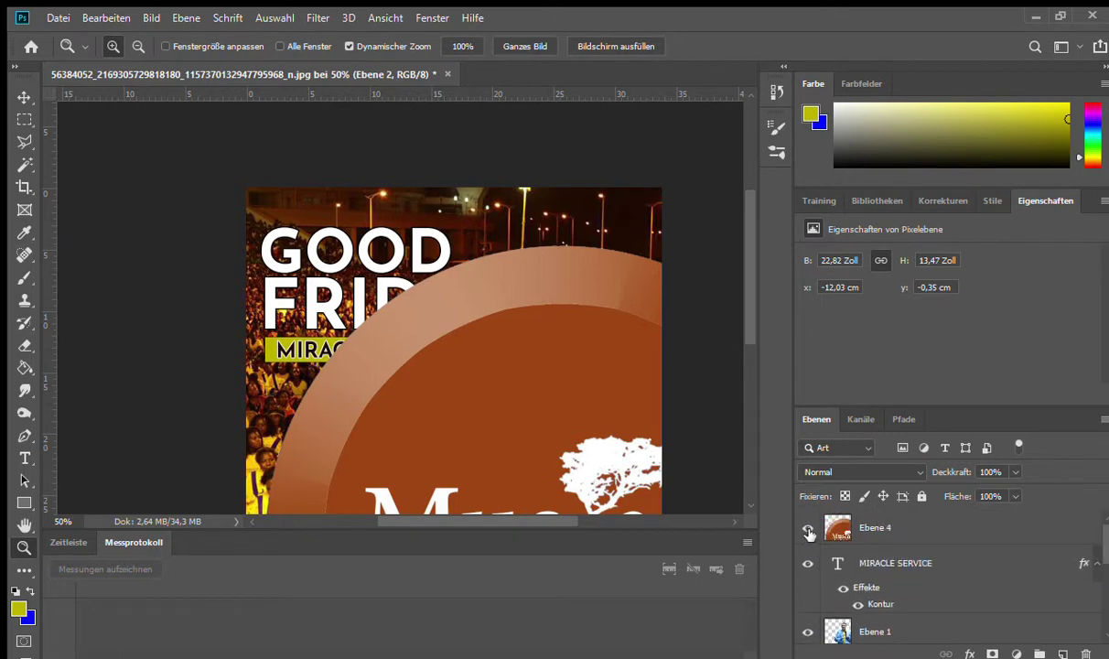
click(807, 529)
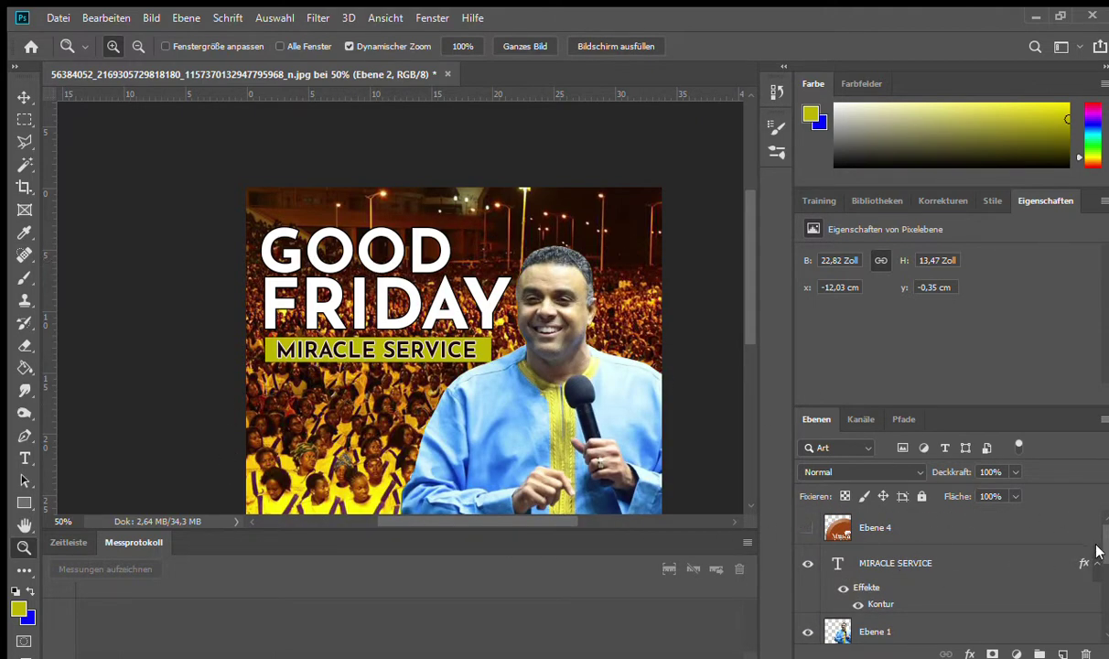
Step: Make the GOOD FRIDAY text layer active and switch to the Move tool
drag(1101, 547, 1094, 606)
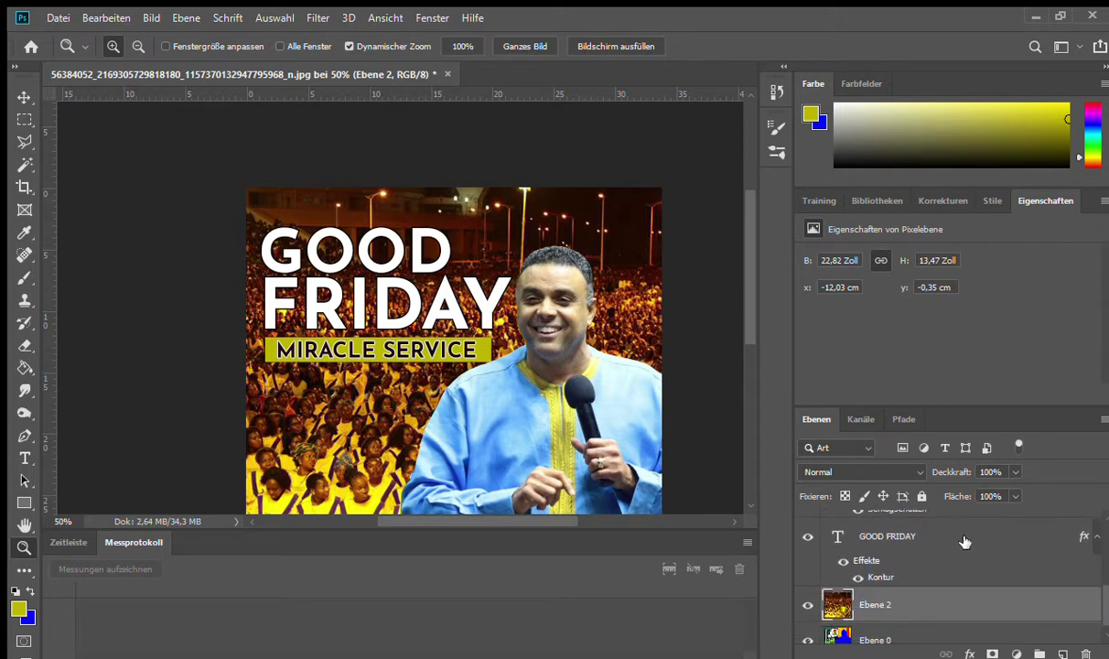
click(951, 542)
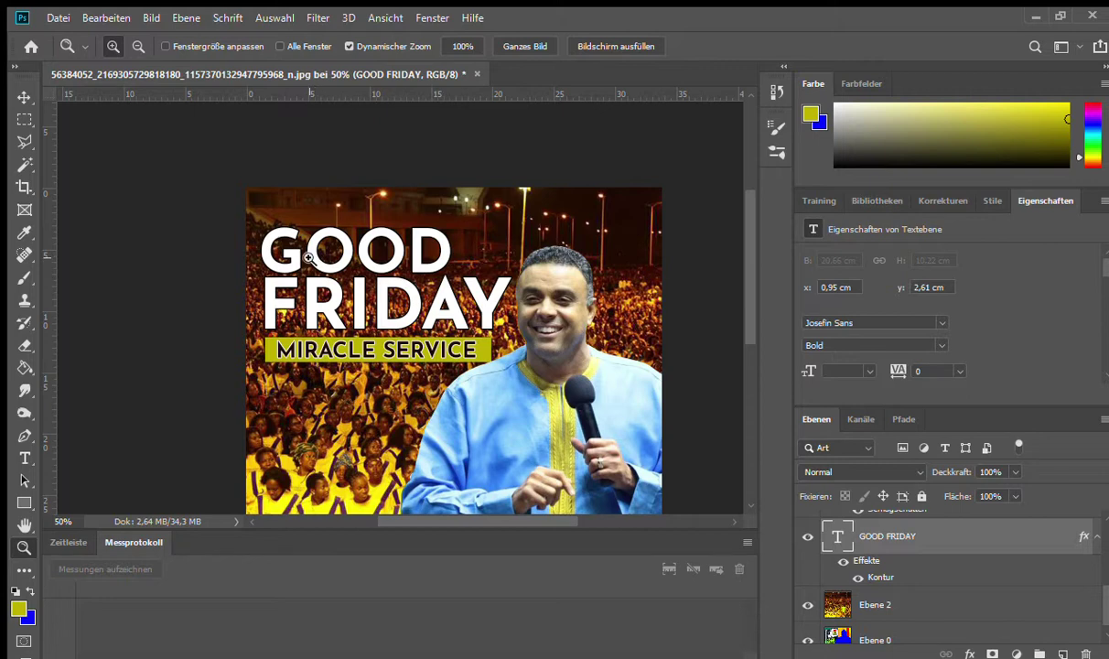
key(v)
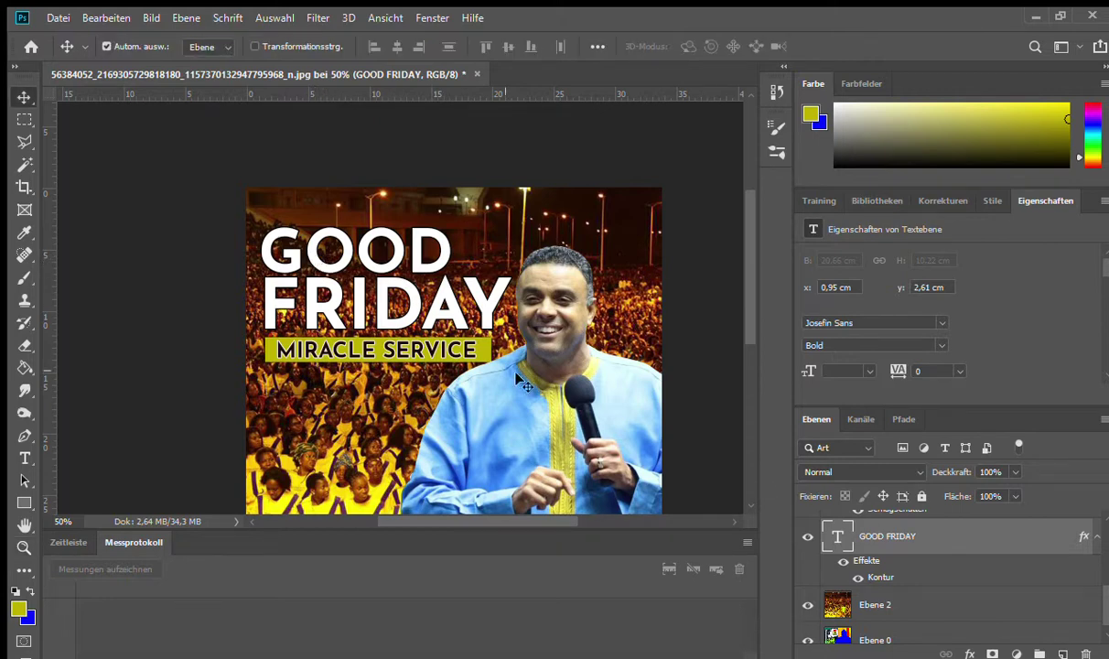
Step: Toggle the GOOD FRIDAY layer's visibility to compare the flyer with and without the title, leaving it shown
click(808, 538)
click(808, 538)
click(809, 538)
click(808, 538)
click(808, 537)
click(808, 537)
click(25, 119)
click(25, 97)
click(807, 536)
click(807, 536)
Step: Enlarge the GOOD FRIDAY title to about 122% with Free Transform and nudge it close to the flyer's left edge
key(ctrl+t)
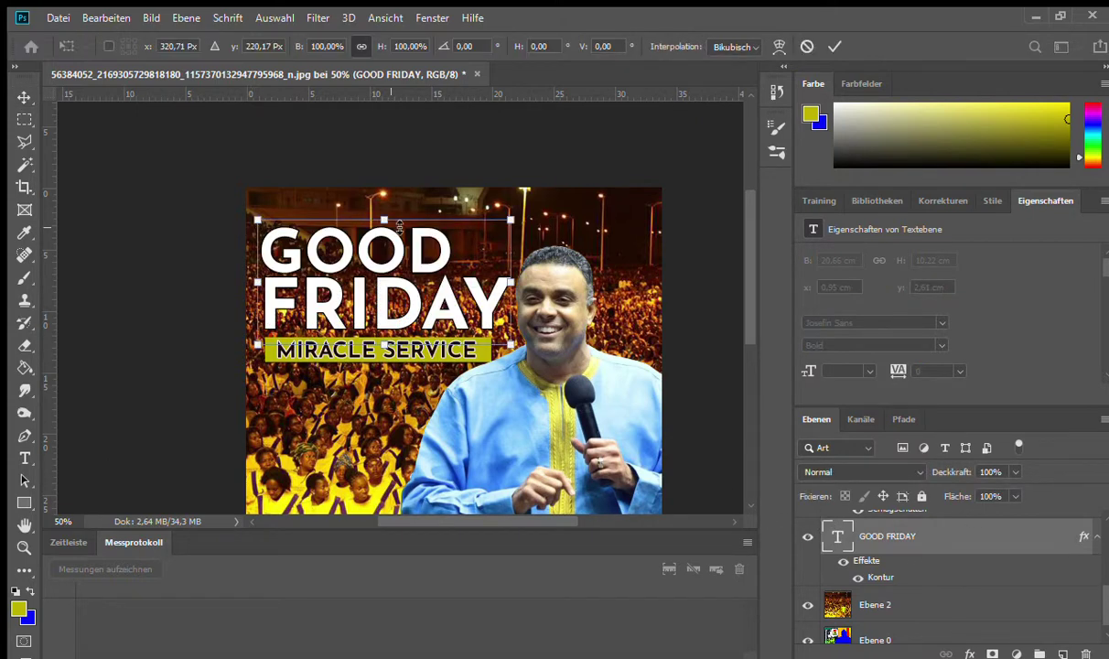
drag(512, 219, 560, 184)
key(Left)
key(Left)
key(Left)
key(Left)
key(Left)
key(Left)
key(Left)
key(Left)
key(Left)
key(Left)
key(Left)
key(Left)
key(Left)
key(Left)
key(Left)
key(Left)
key(Left)
key(Left)
key(Left)
key(Left)
key(Left)
key(Left)
key(Left)
key(Left)
key(Left)
key(Left)
key(Down)
key(Down)
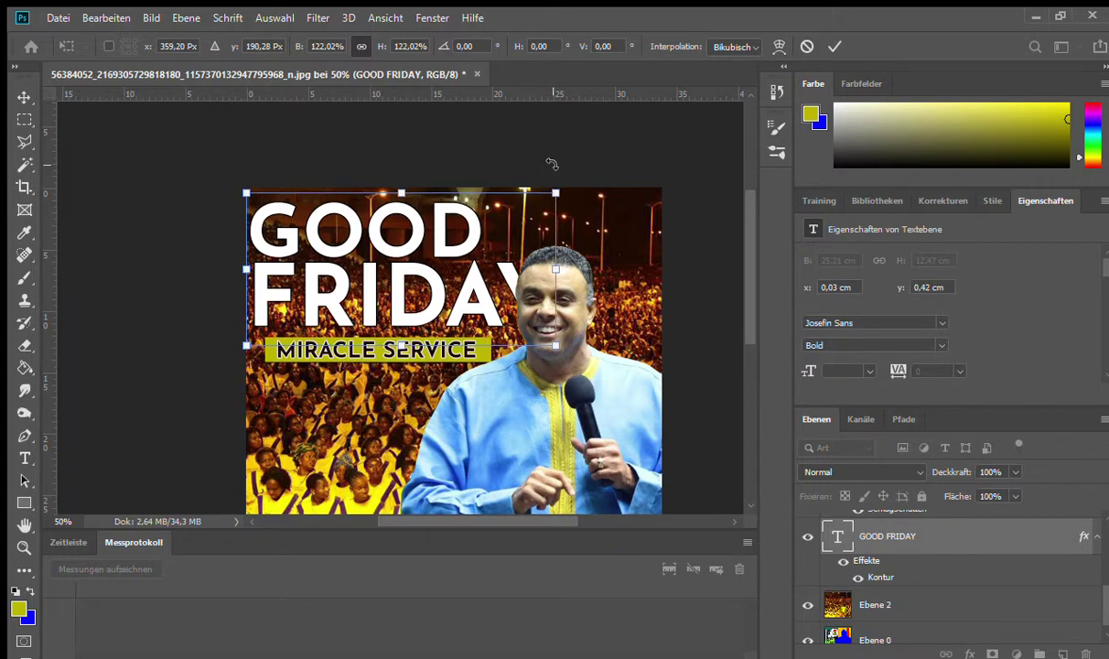
key(Right)
key(Right)
key(Right)
key(Right)
key(Right)
key(Right)
key(Right)
key(Right)
key(Right)
key(Right)
key(Right)
key(Right)
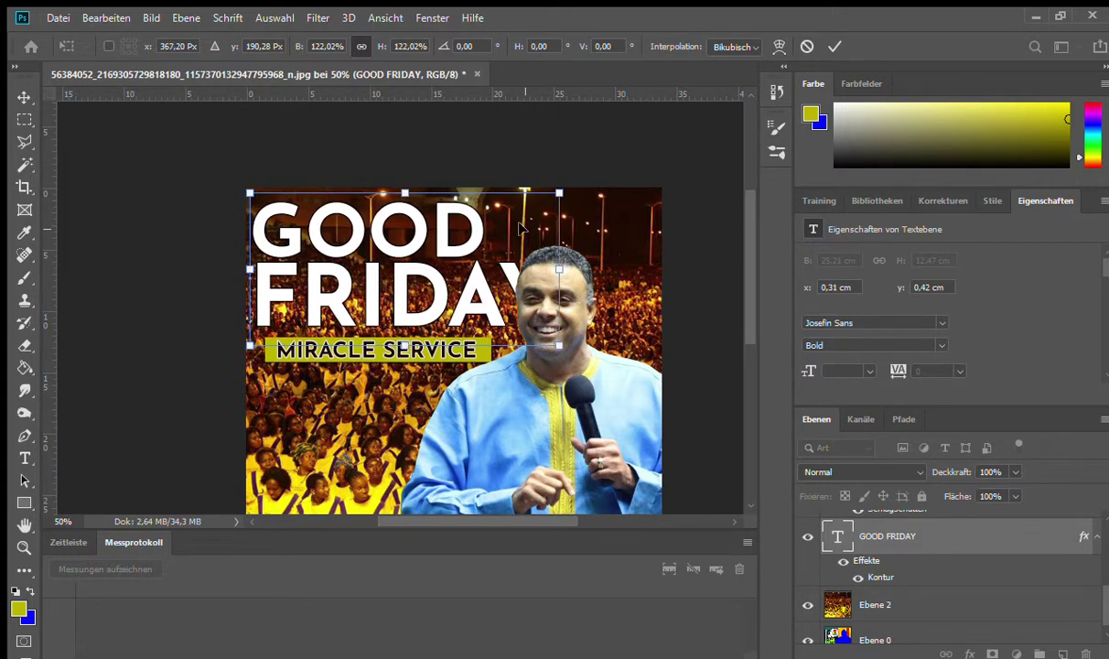
Step: Reduce the GOOD FRIDAY title's scaling to about 108%, nudge it up to about 0.98 cm from the flyer's upper edge, and apply the transform
drag(561, 192, 531, 213)
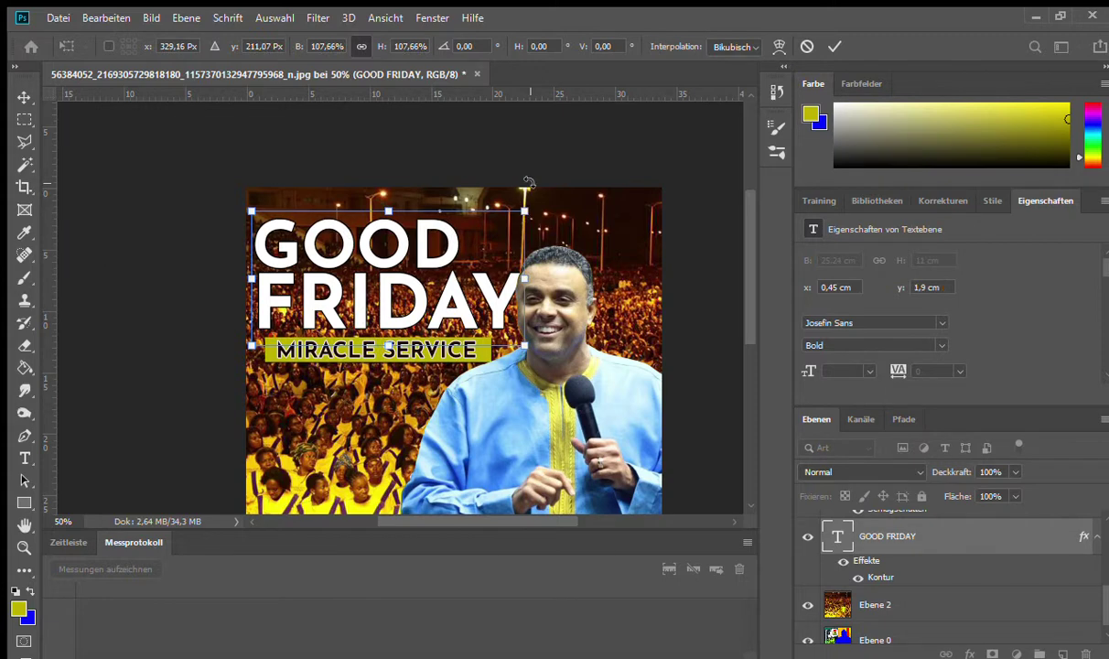
key(Up)
key(Up)
key(Up)
key(Up)
key(Up)
key(Up)
key(Up)
key(Up)
key(Up)
key(Up)
key(Up)
key(Up)
key(Up)
key(Up)
key(Up)
key(Up)
key(Up)
key(Up)
key(Up)
key(Up)
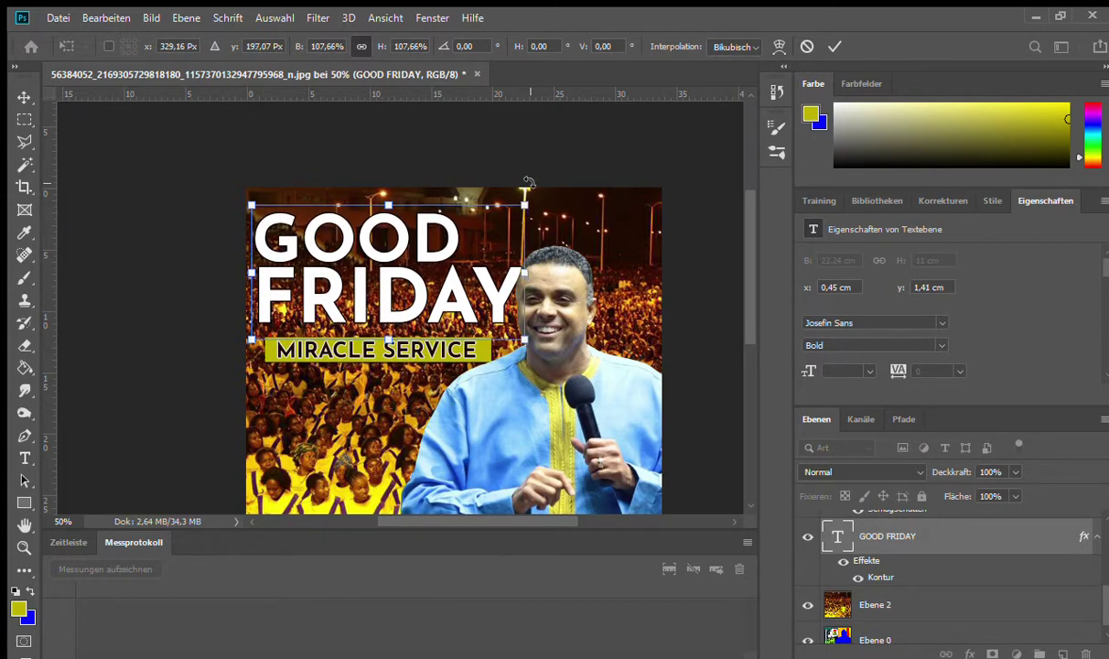
key(Up)
key(Up)
key(Up)
key(Up)
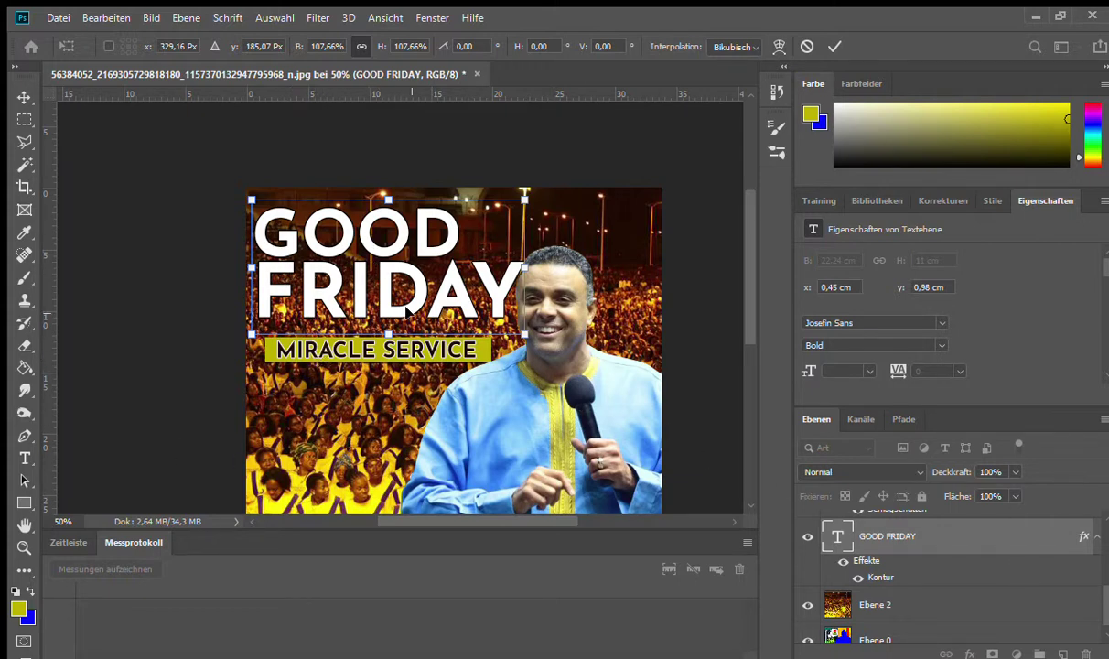
key(Return)
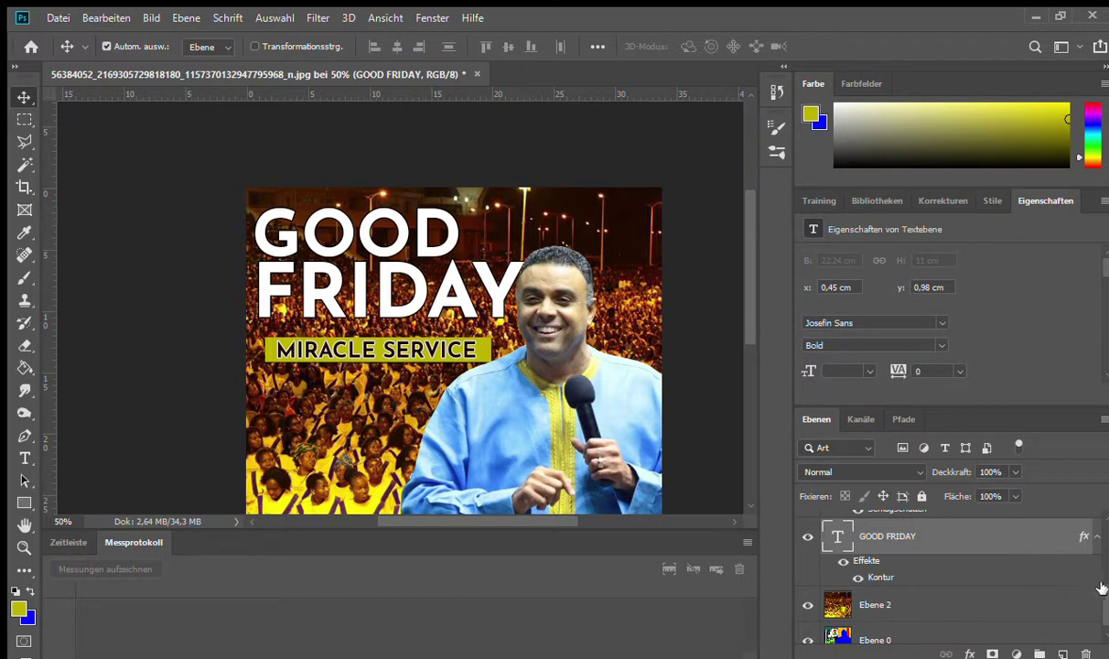
Step: Try to stretch the MIRACLE SERVICE text and its Ebene 3 bar together to about 101% width and 112% height
scroll(1100, 589, up, 5)
scroll(1098, 523, up, 1)
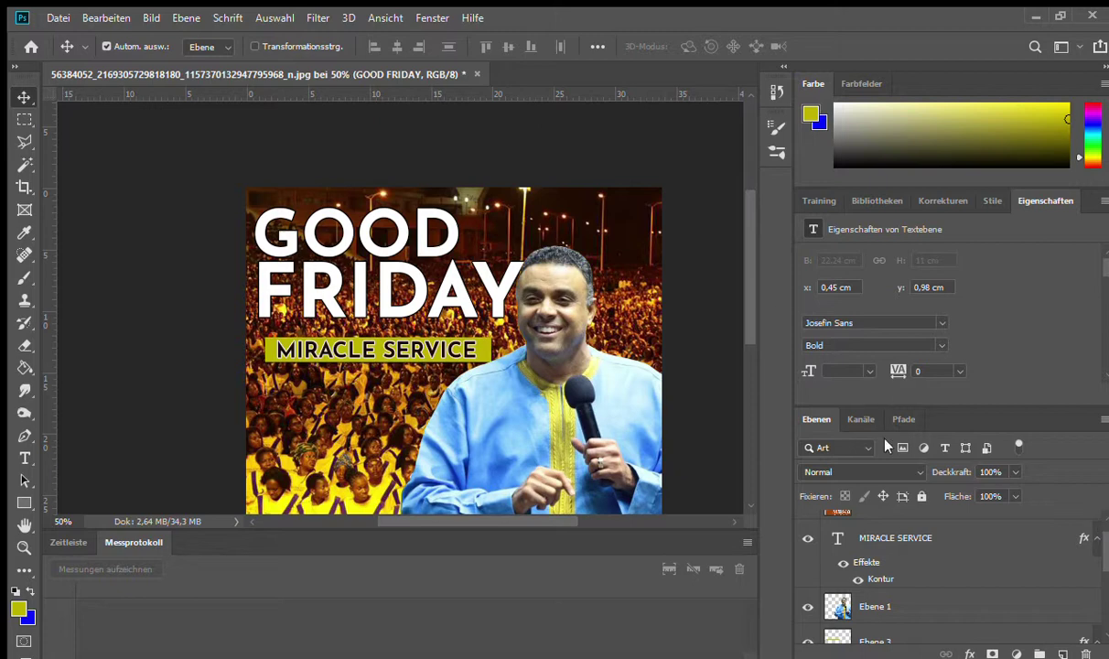
scroll(1102, 549, up, 1)
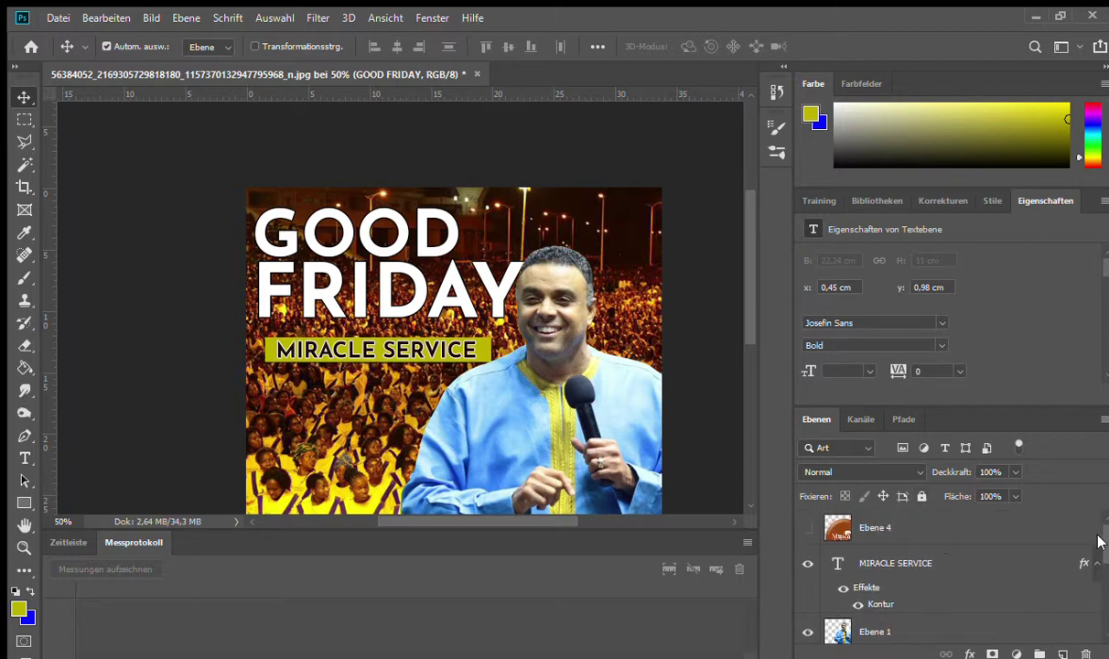
click(921, 563)
scroll(1100, 528, down, 2)
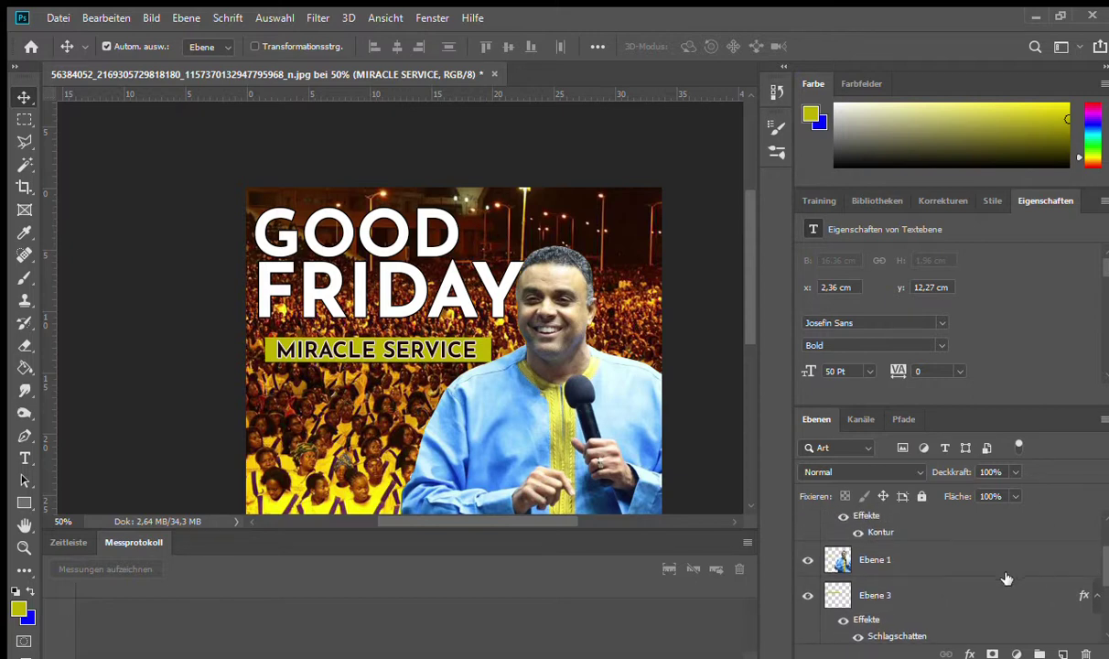
click(906, 592)
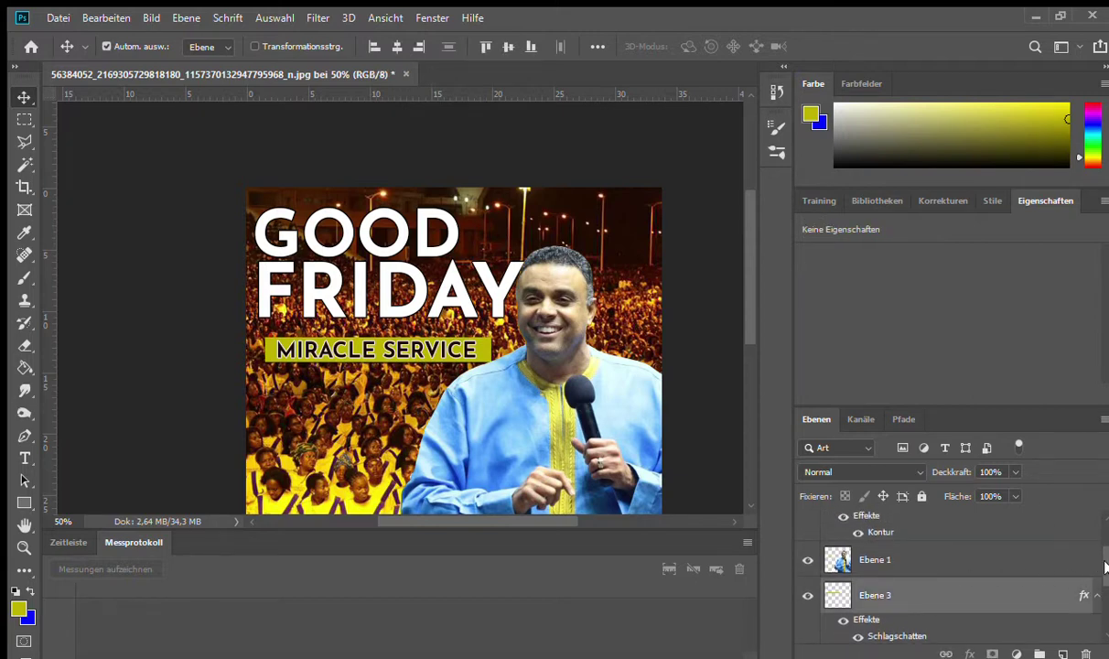
scroll(1044, 540, up, 2)
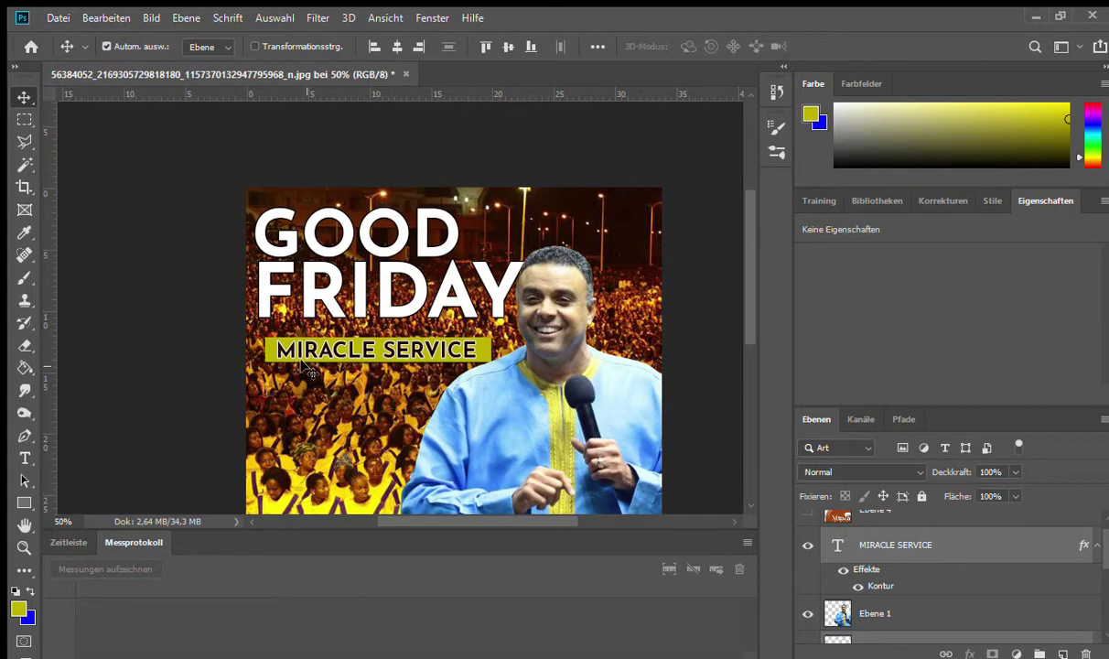
key(ctrl)
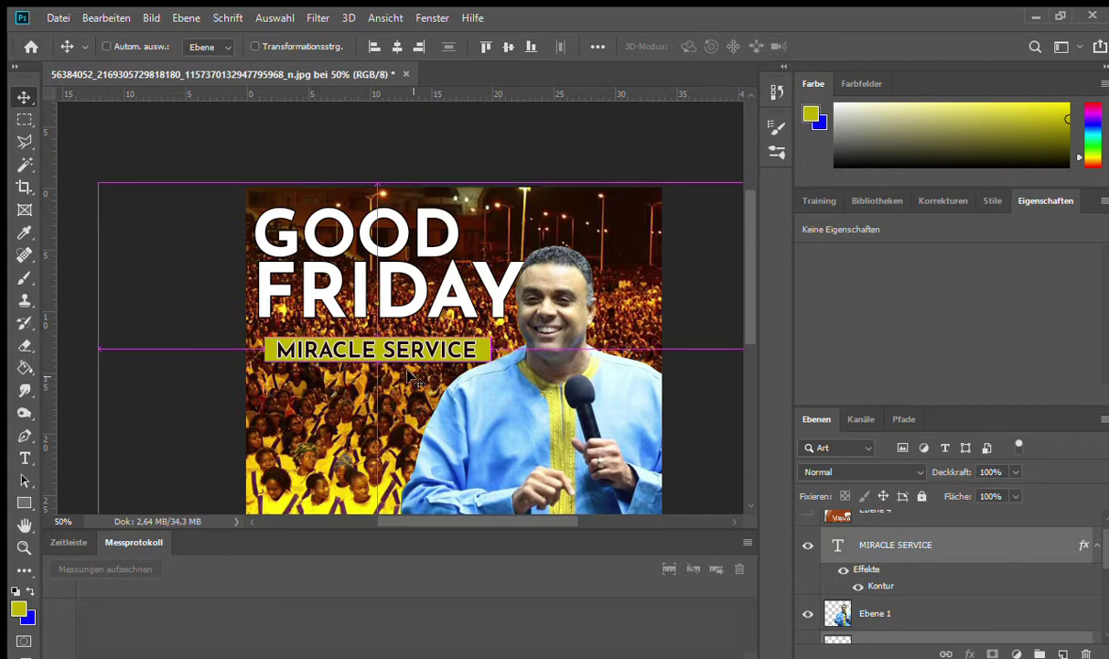
key(ctrl+t)
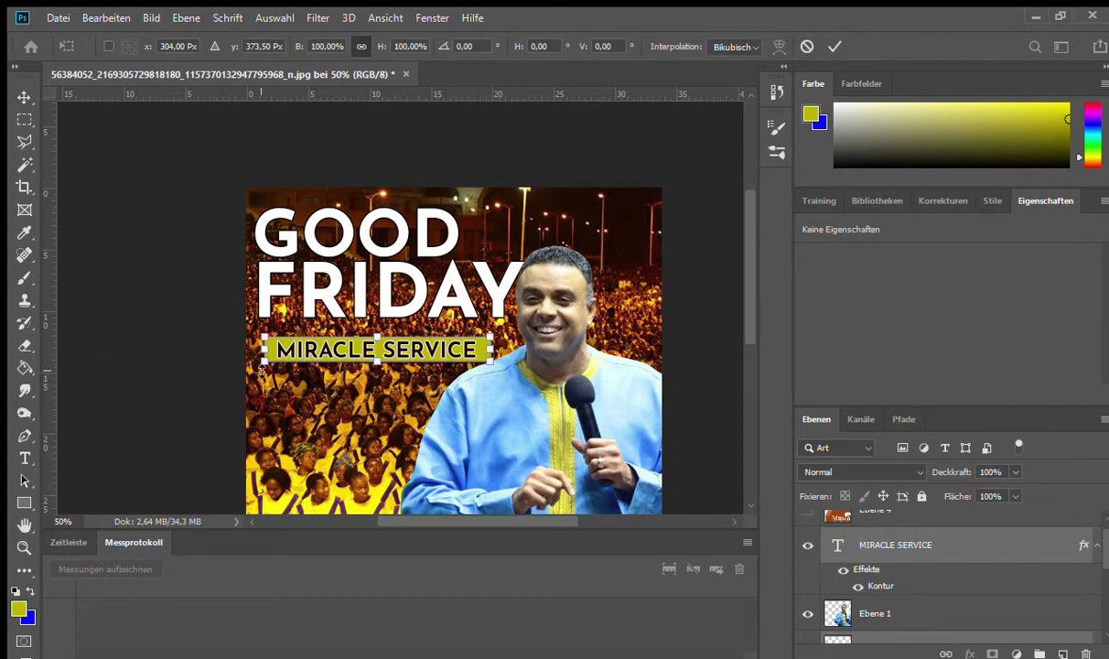
drag(262, 359, 264, 363)
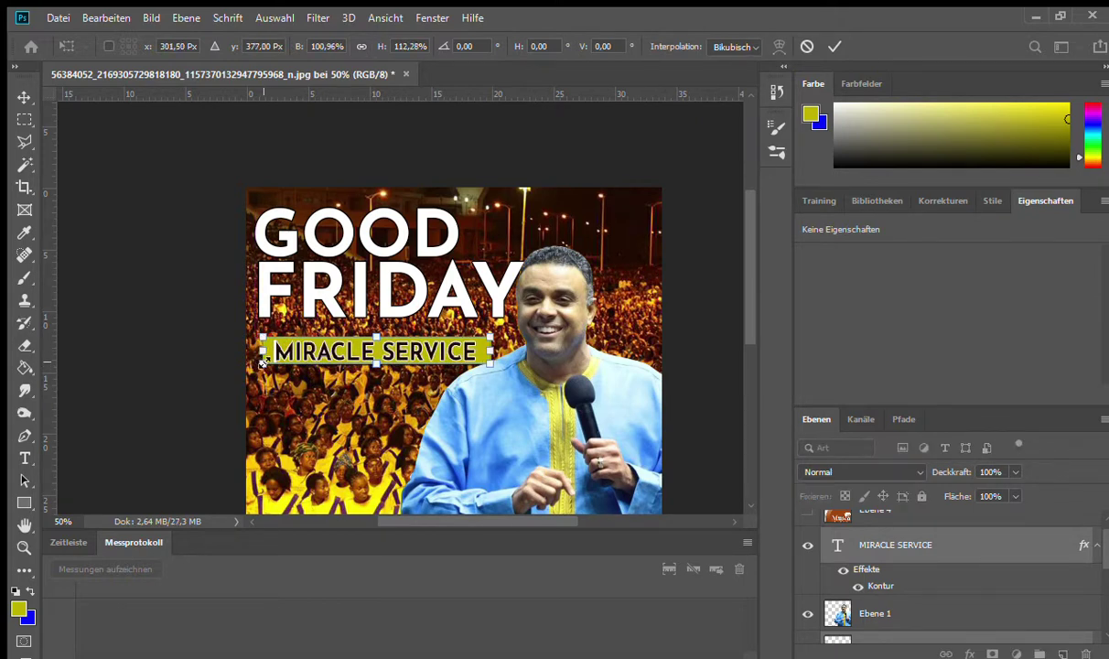
key(ctrl+z)
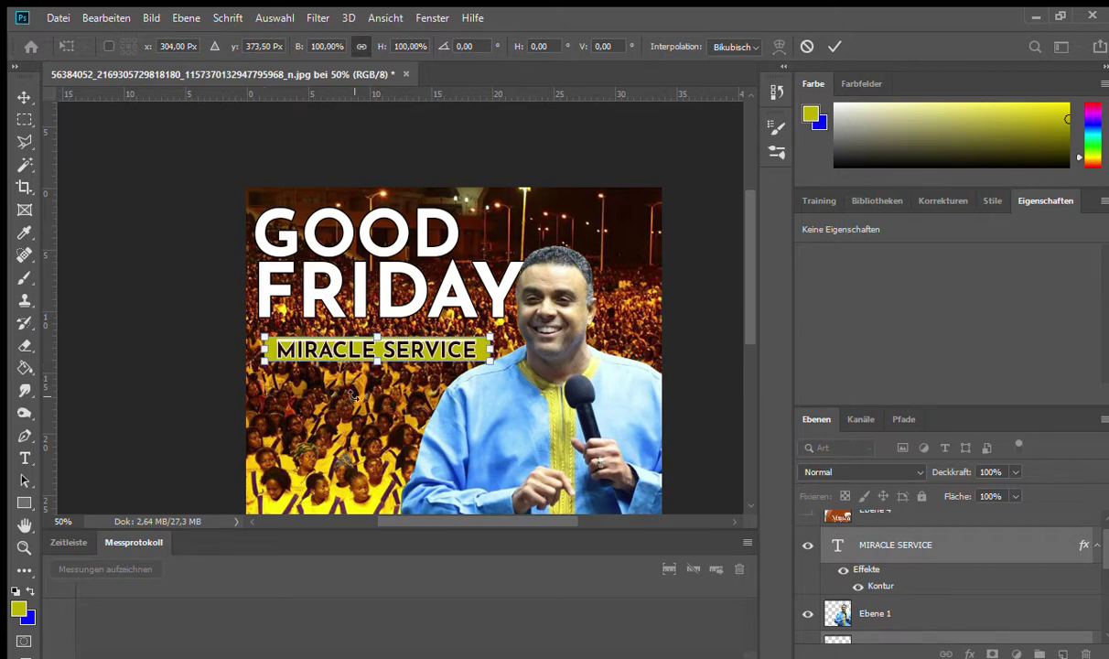
key(Return)
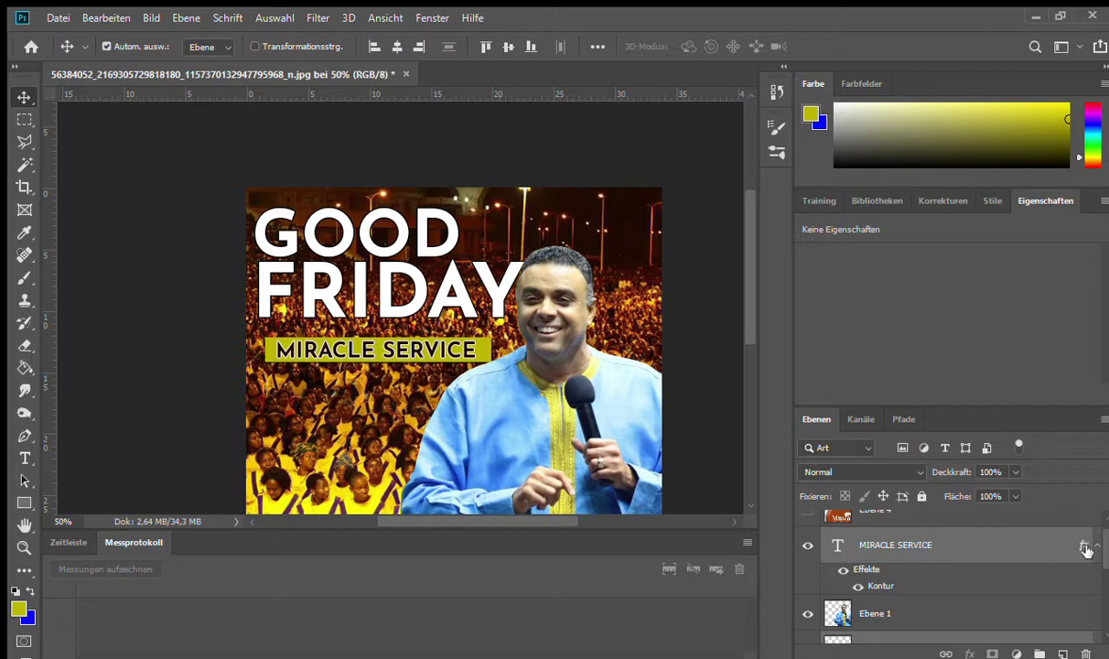
Step: Scale the MIRACLE SERVICE text and its Ebene 3 bar together to 102.4%, move them closer under the GOOD FRIDAY title, and apply the transform
scroll(1041, 518, down, 2)
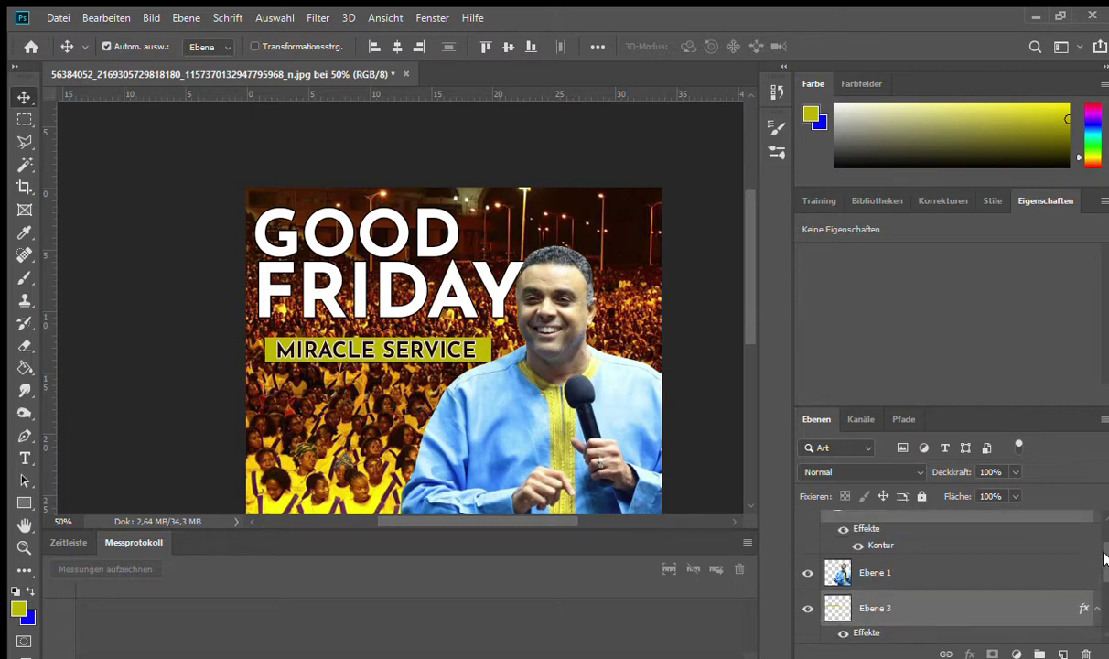
click(939, 620)
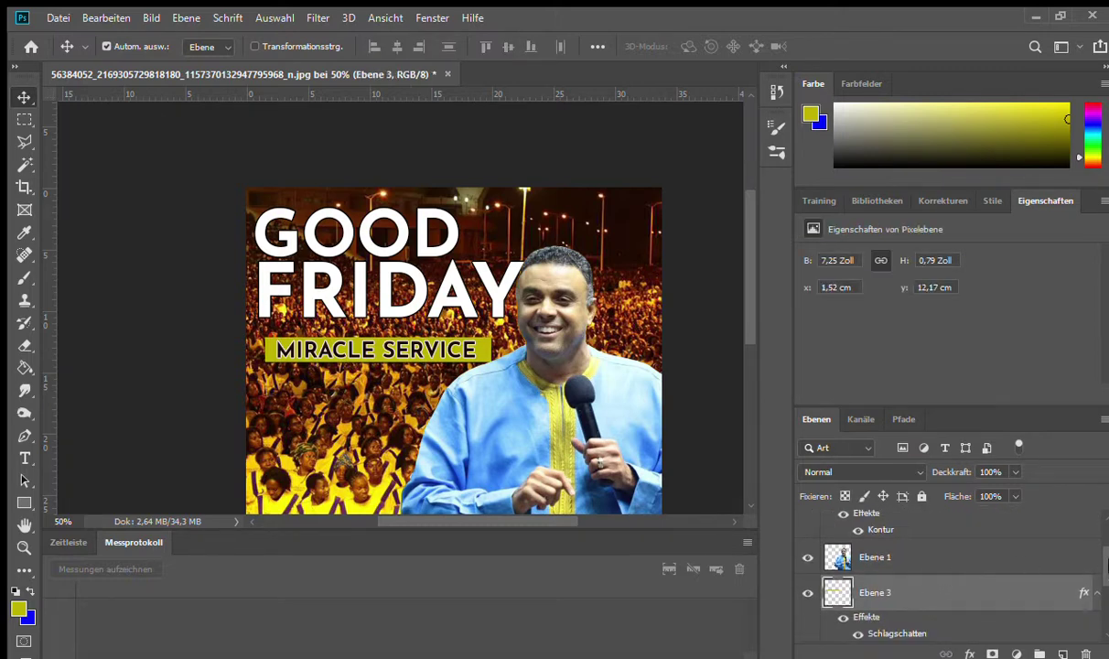
scroll(1103, 568, up, 2)
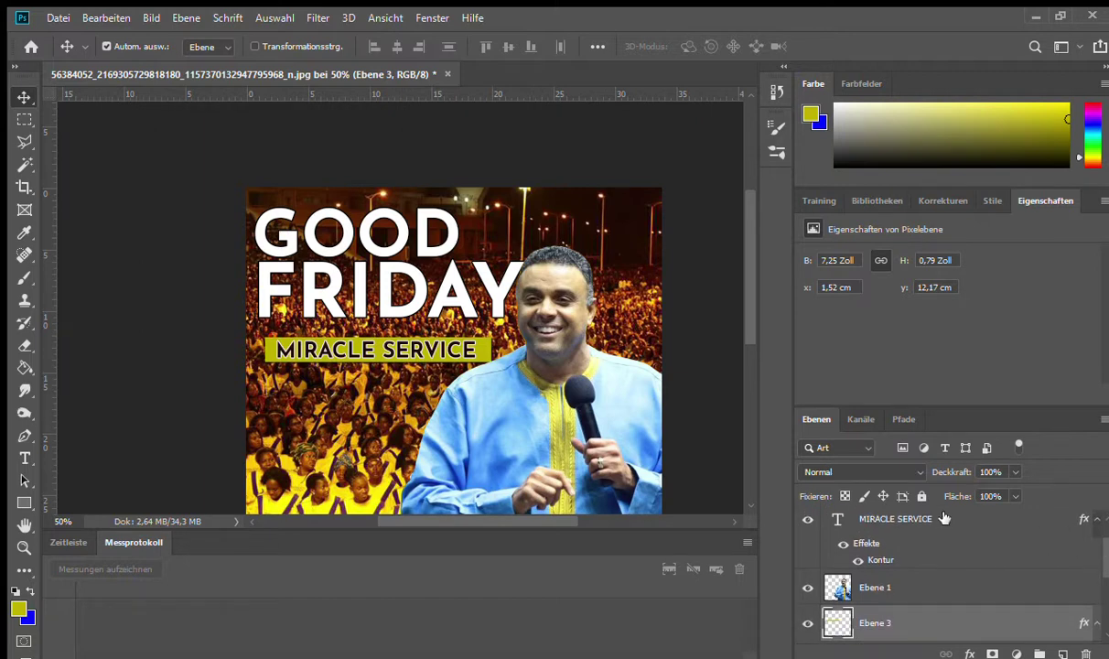
click(949, 520)
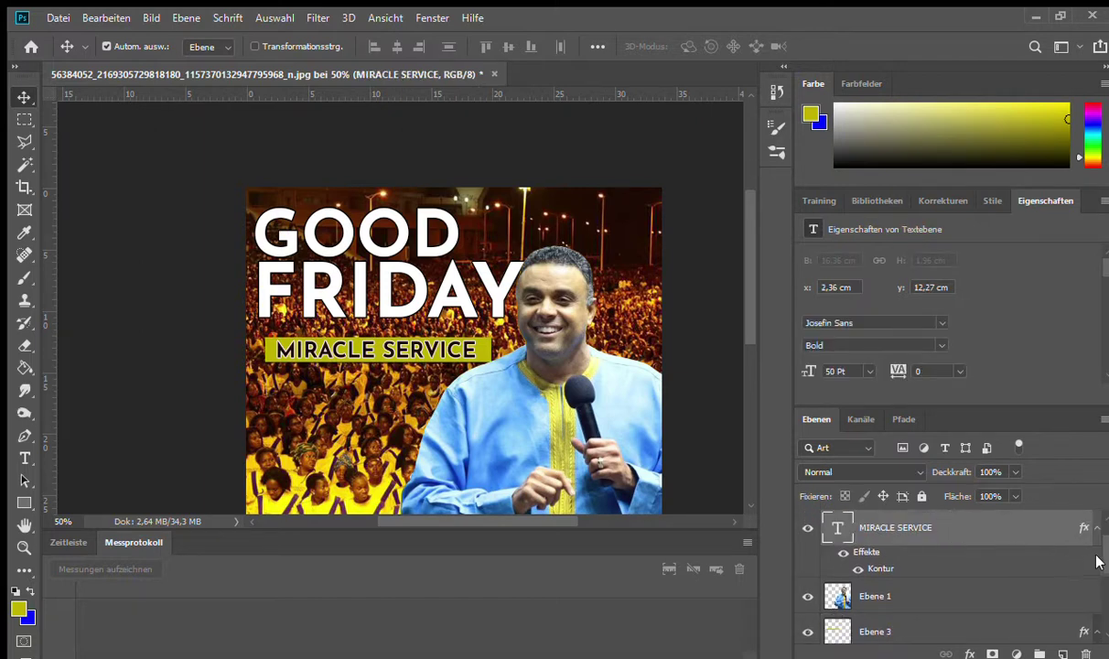
scroll(1101, 572, down, 2)
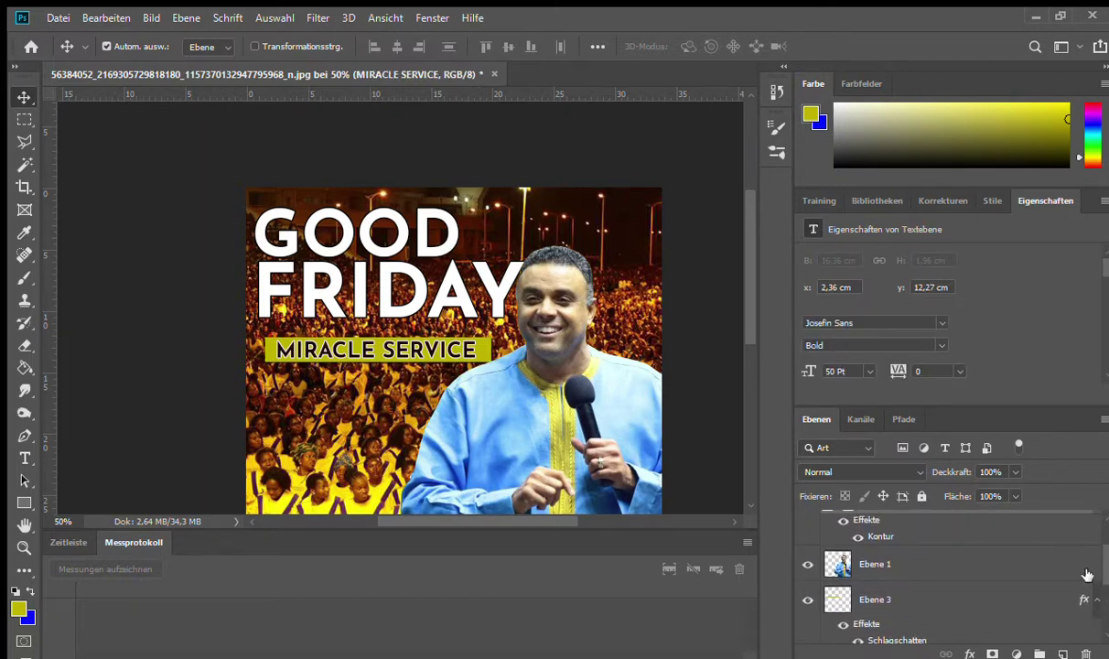
click(890, 595)
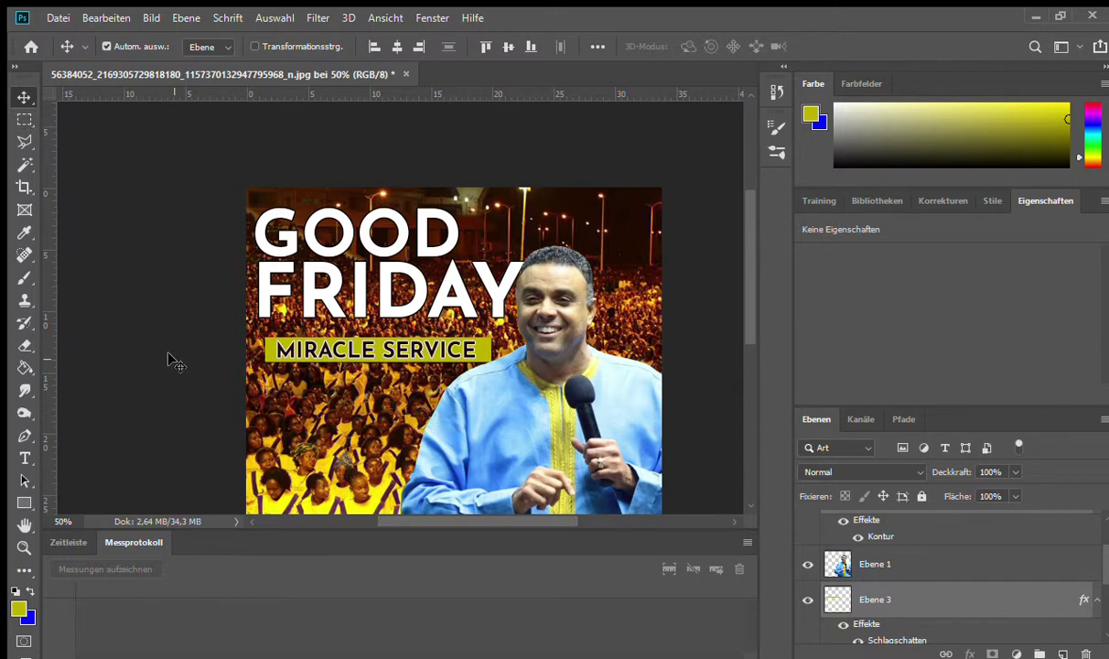
drag(359, 370, 366, 388)
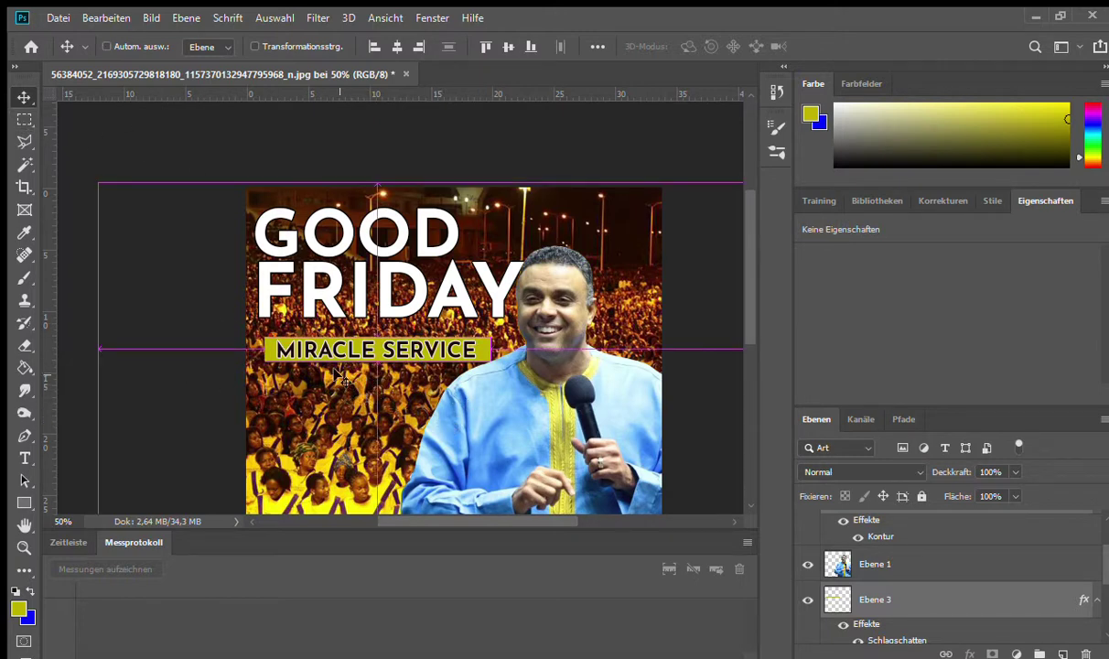
drag(1105, 549, 1098, 606)
scroll(1101, 570, up, 2)
click(1089, 564)
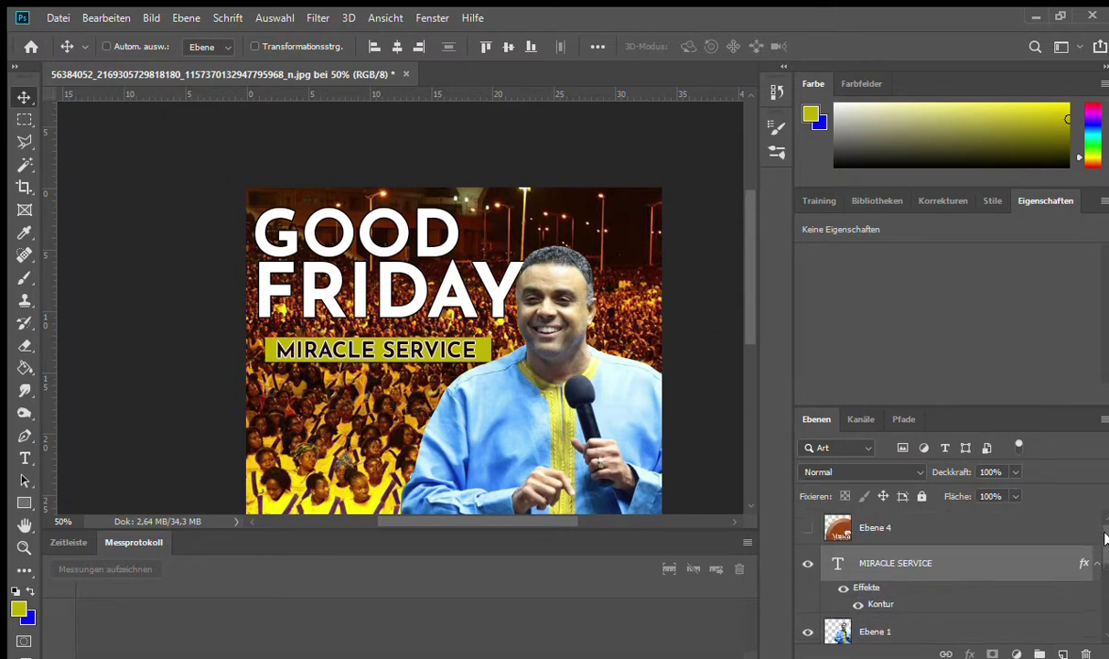
key(ctrl+t)
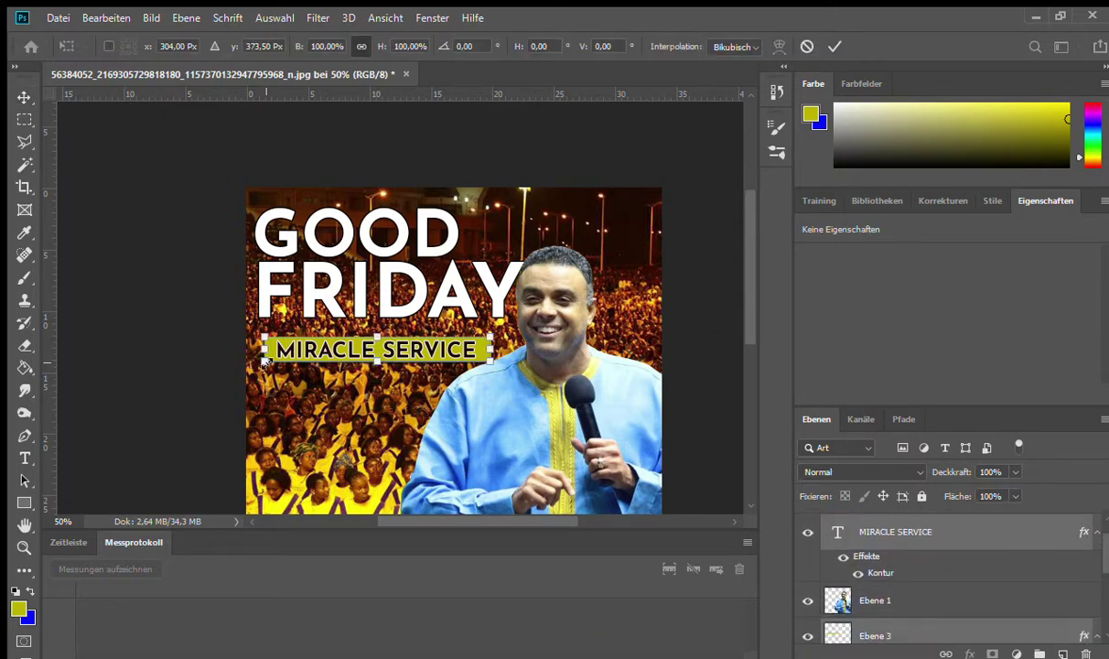
drag(263, 361, 260, 344)
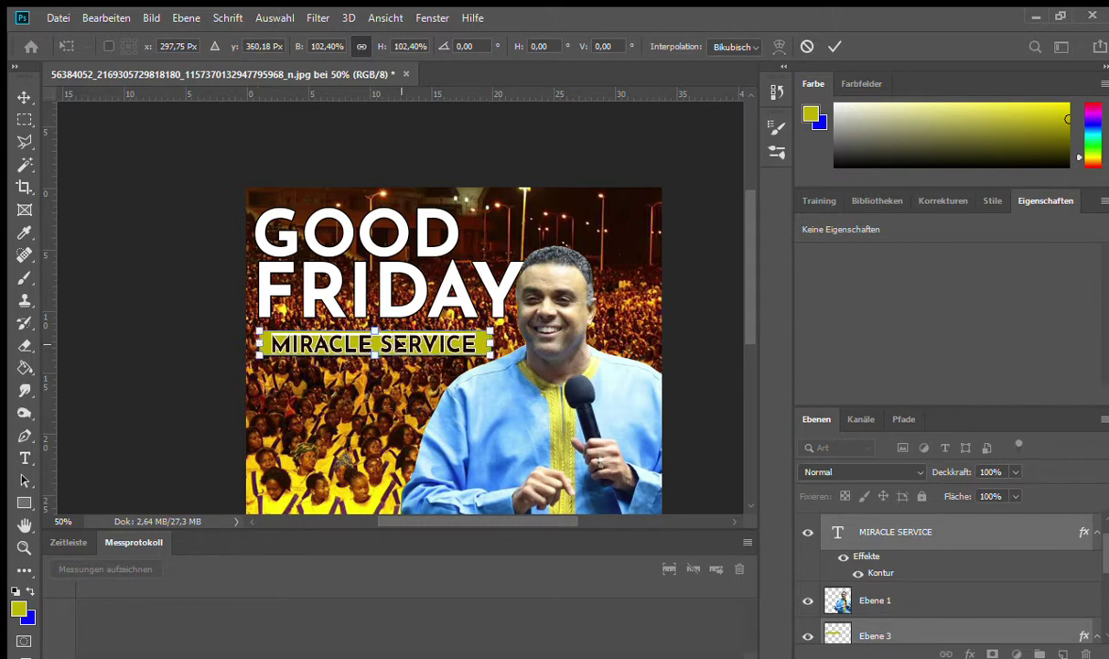
key(Return)
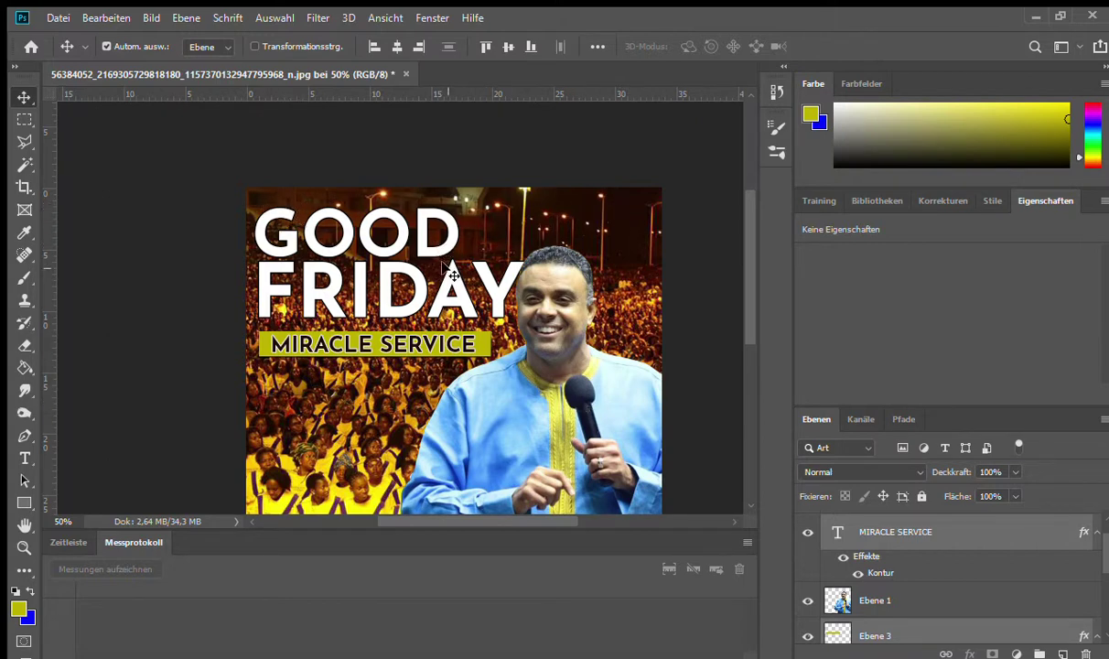
Step: Nudge the GOOD FRIDAY title, MIRACLE SERVICE text and Ebene 3 bar together about 1 cm down and slightly left, and deselect the layers
scroll(1101, 568, up, 1)
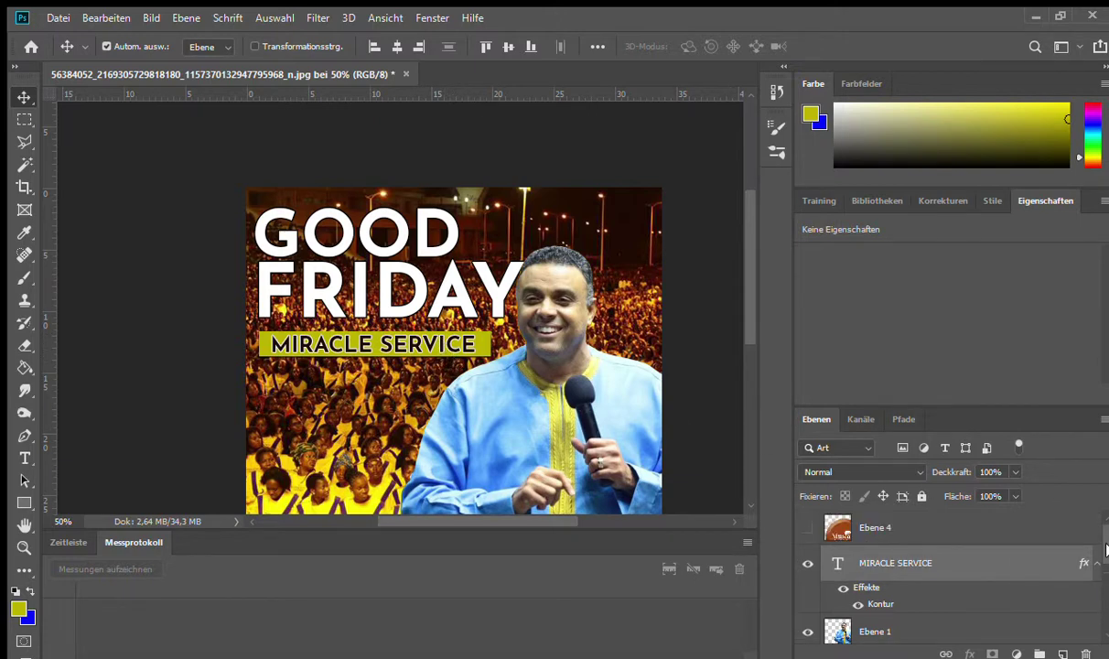
scroll(1102, 571, down, 2)
scroll(1104, 574, up, 2)
scroll(1105, 567, down, 2)
scroll(1105, 558, up, 2)
drag(1105, 550, 1095, 586)
key(ctrl)
ctrl+click(884, 565)
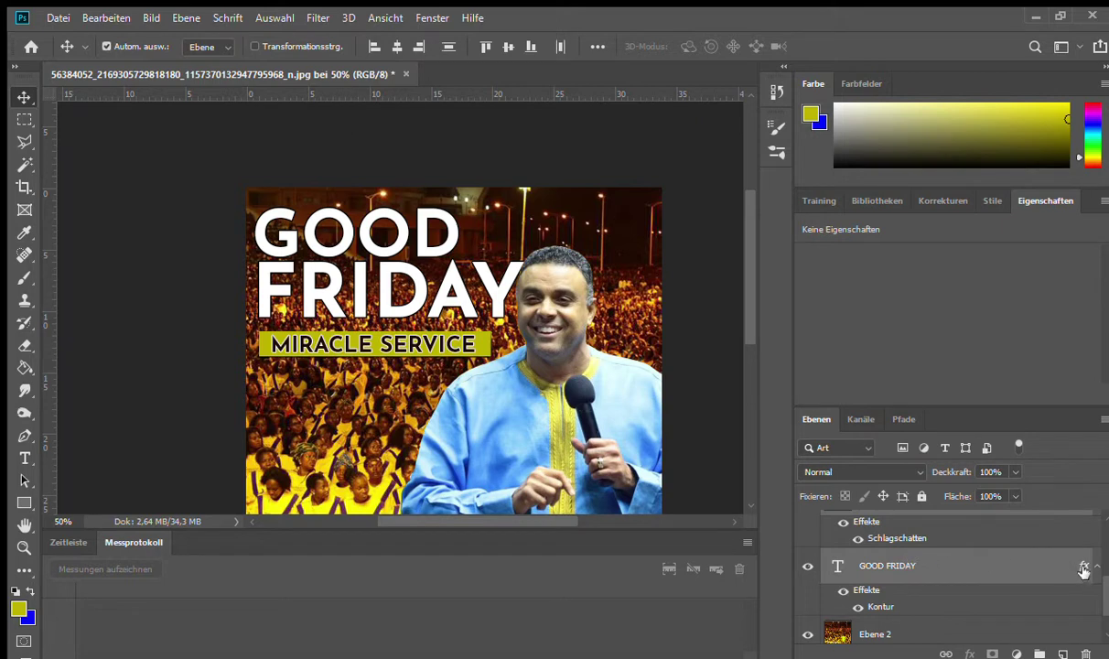
scroll(1095, 554, up, 3)
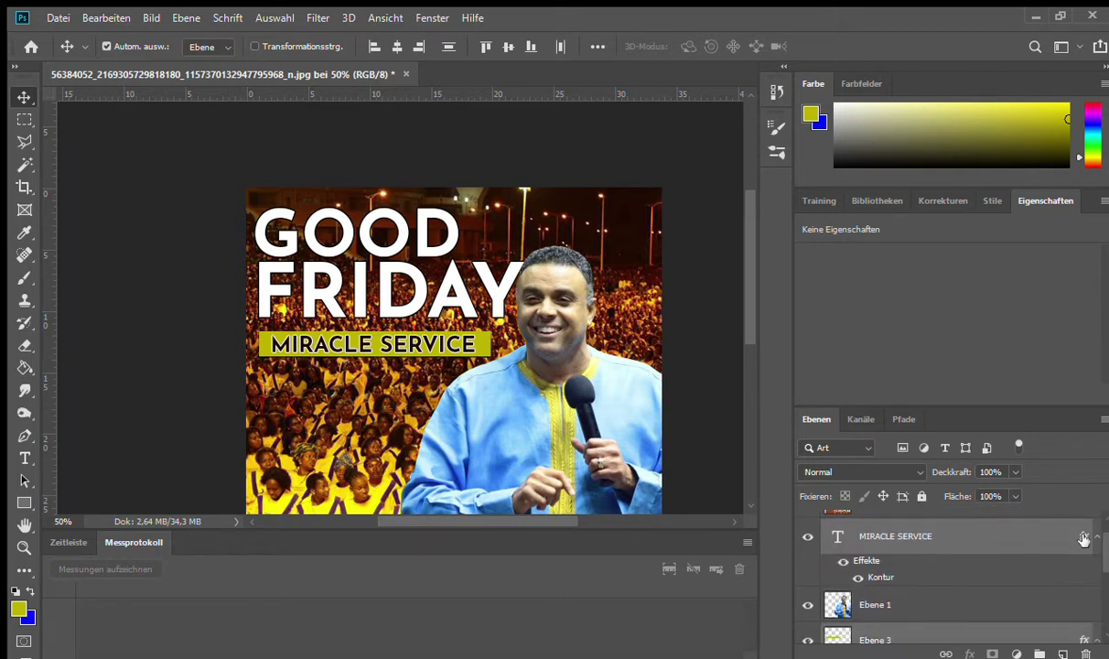
key(Down)
key(Down)
key(Down)
key(Down)
key(Down)
key(Down)
key(Down)
key(Down)
key(Down)
key(Down)
key(Down)
key(Down)
key(Down)
key(Down)
key(Down)
key(Down)
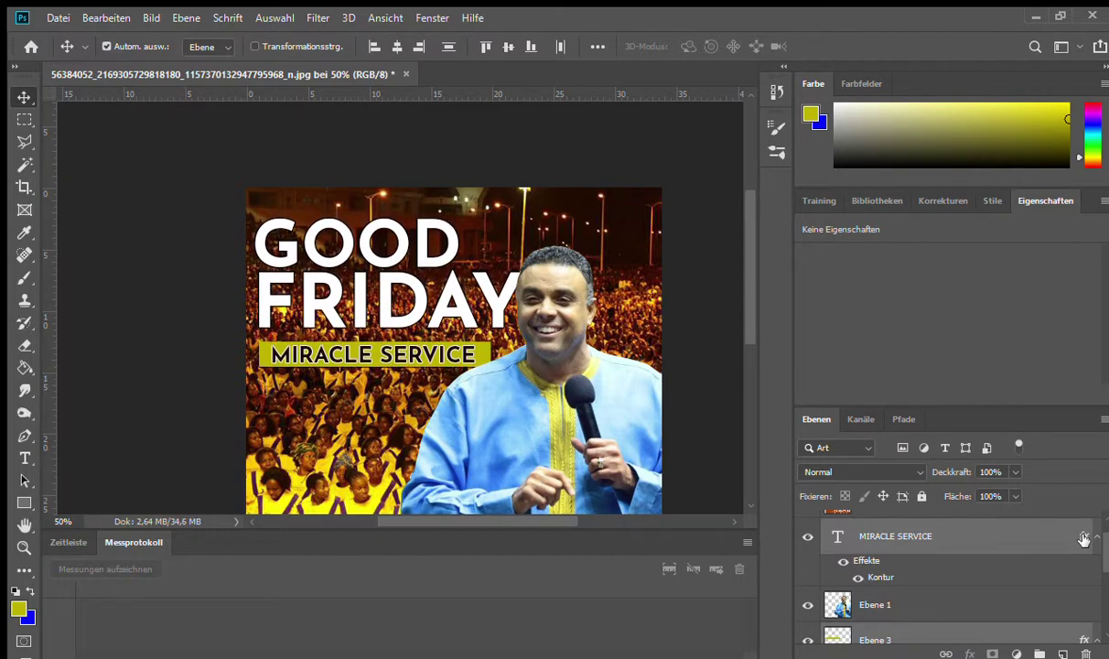
key(Down)
key(Down)
key(Down)
key(Down)
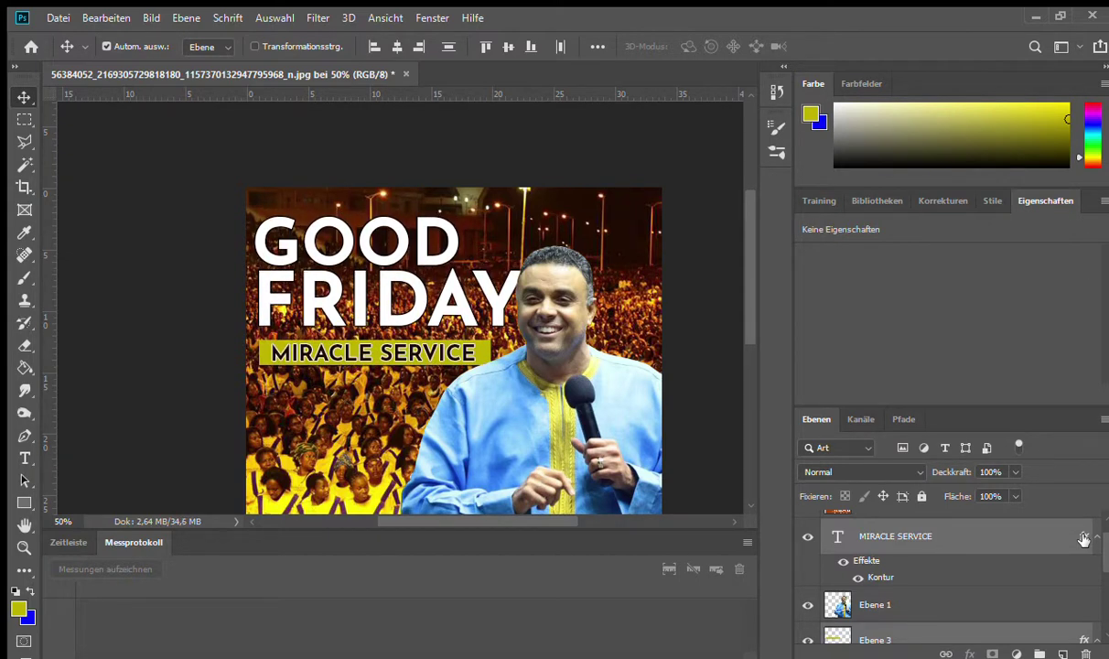
key(Left)
key(Left)
key(Left)
key(Left)
key(Down)
key(Down)
key(Down)
key(Down)
key(Down)
key(Down)
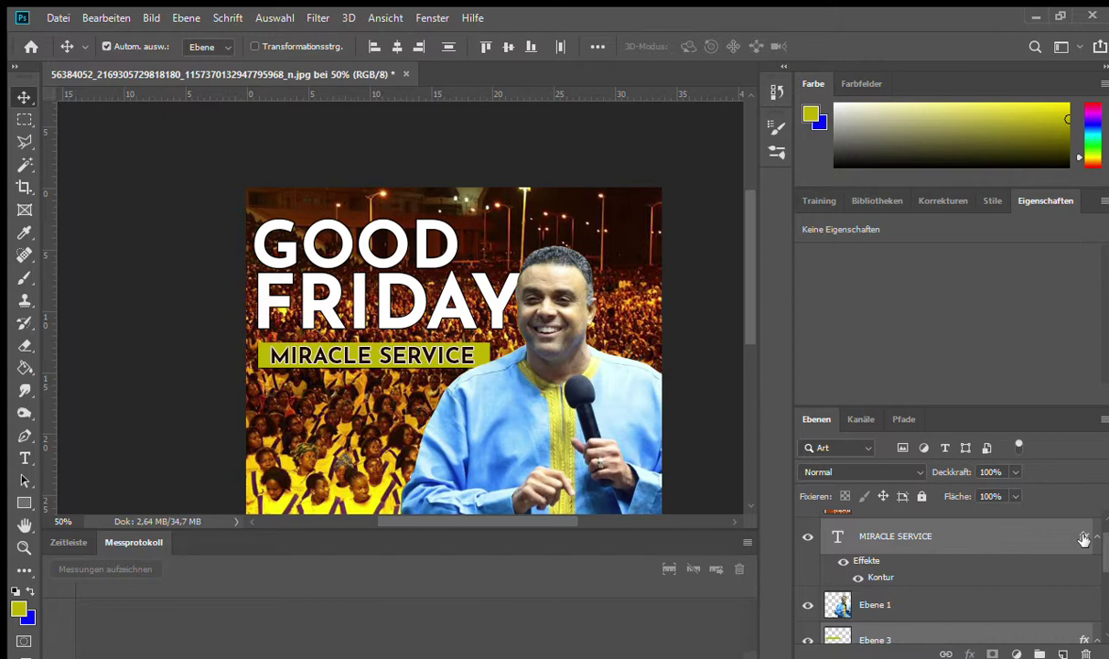
key(Down)
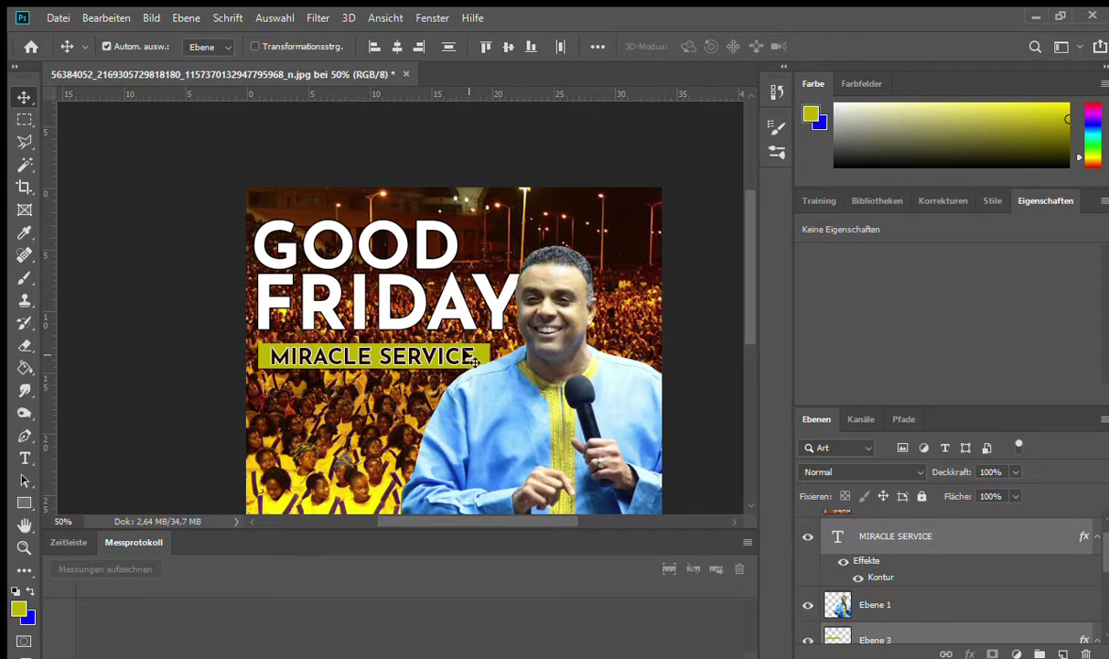
key(Down)
key(Down)
key(Up)
click(494, 135)
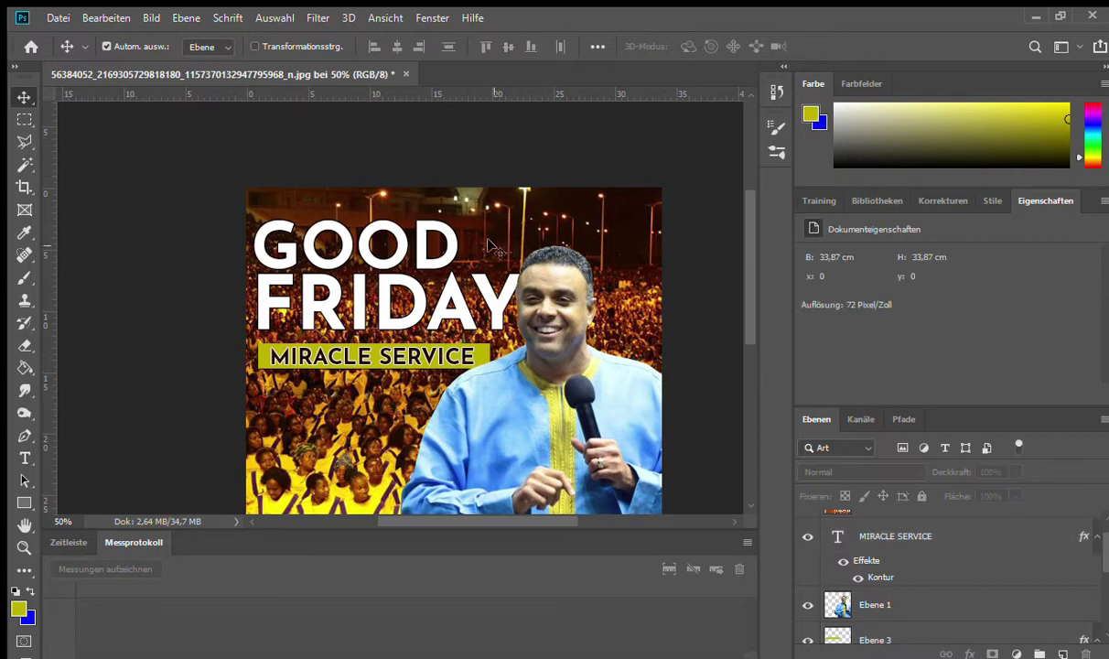
Step: Add a new layer above Ebene 4 and start an empty text line just above the GOOD FRIDAY title
scroll(1043, 522, up, 1)
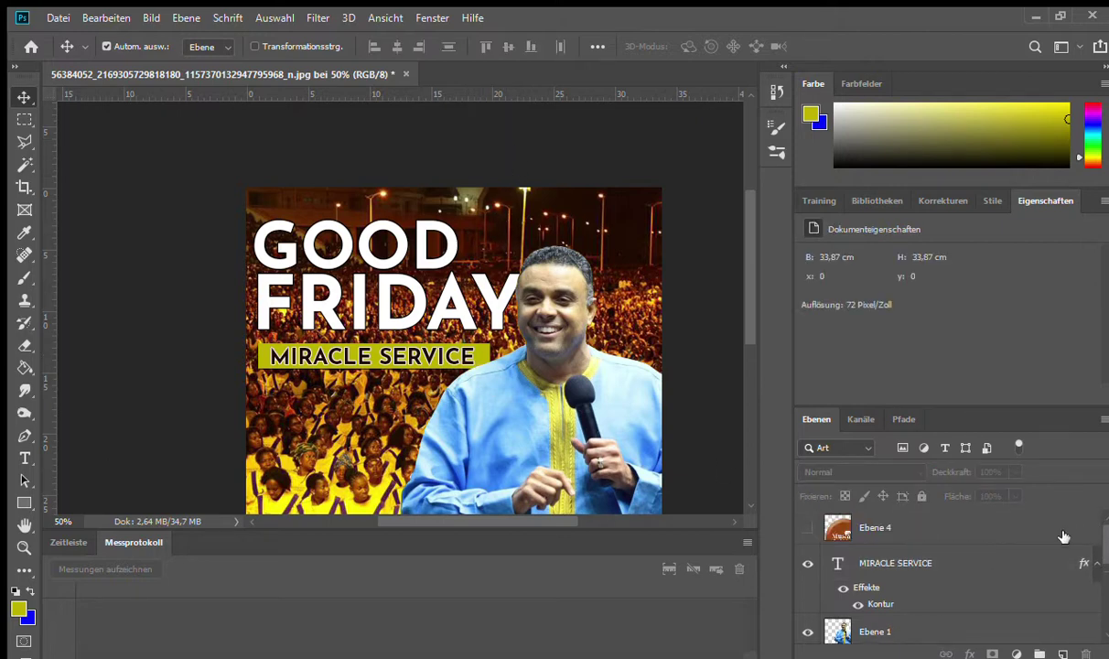
click(948, 520)
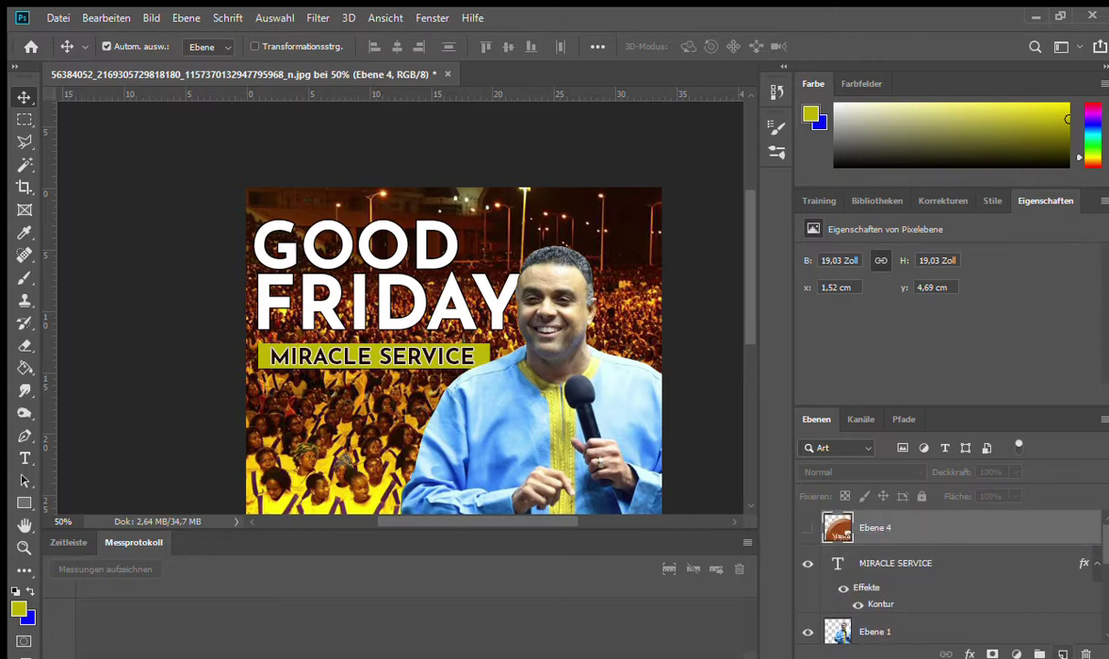
key(ctrl+shift+alt+n)
key(t)
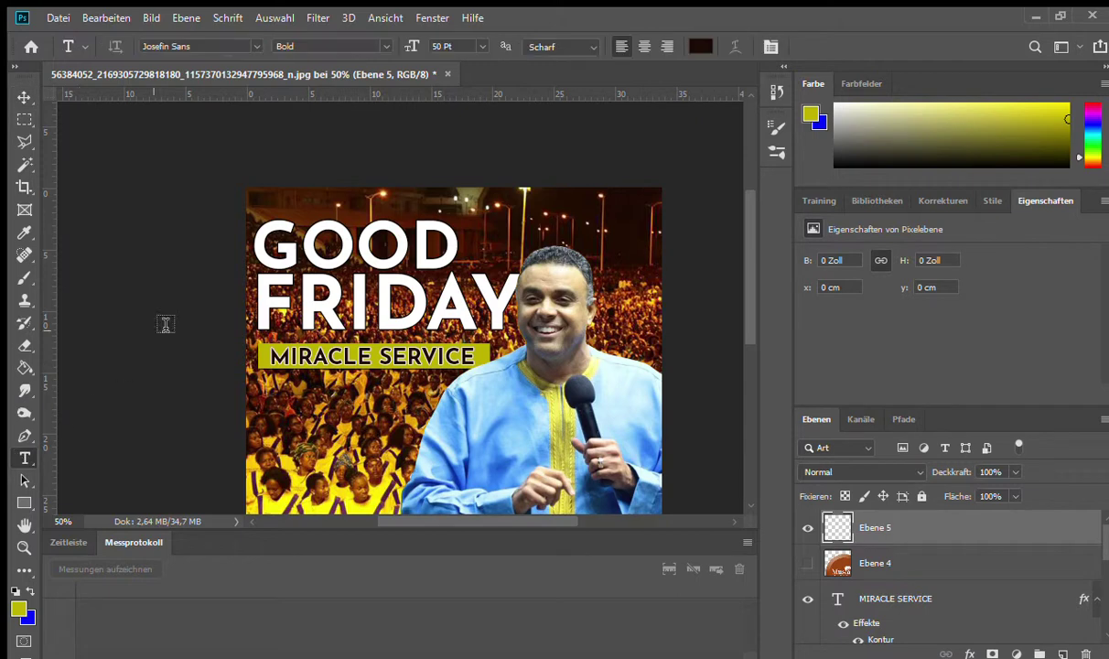
click(270, 209)
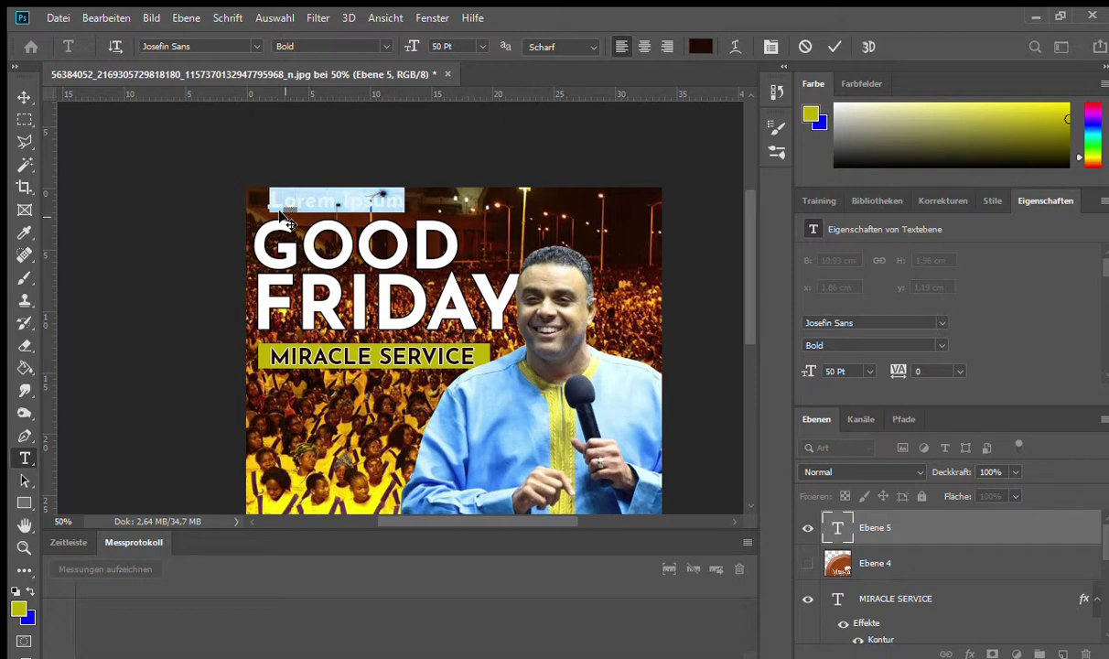
key(BackSpace)
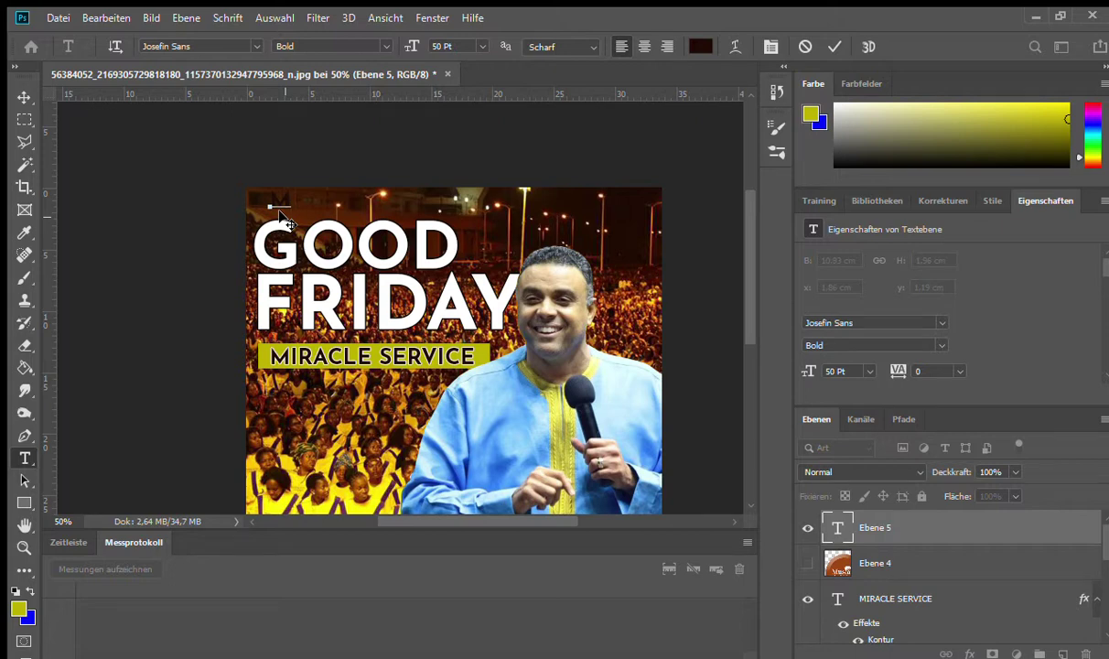
text(M)
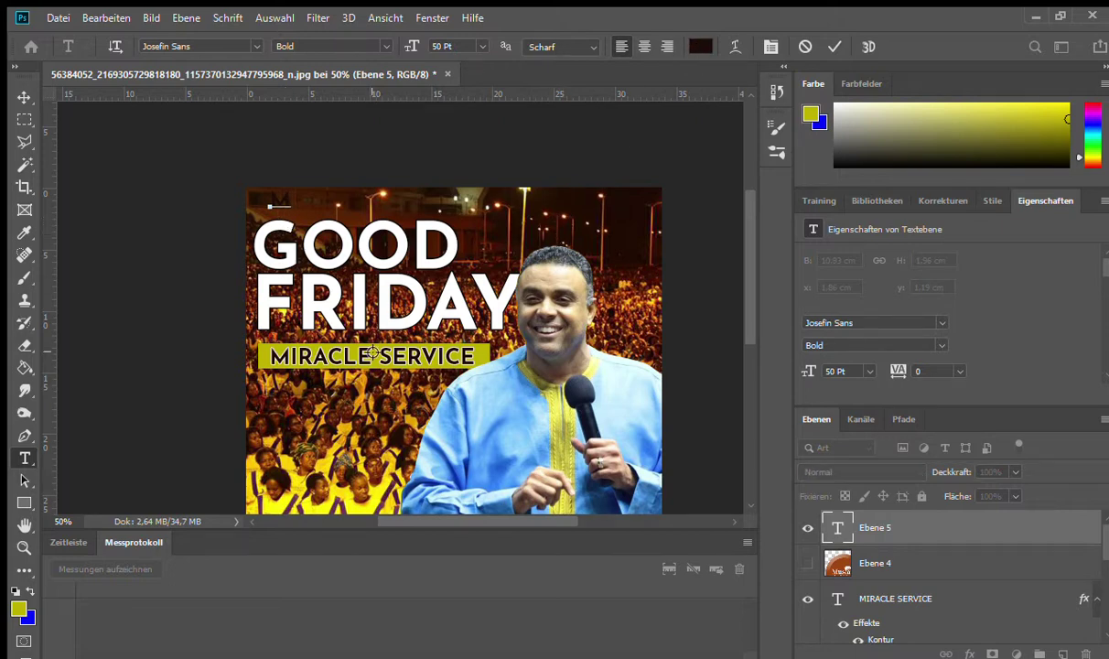
key(ctrl+Return)
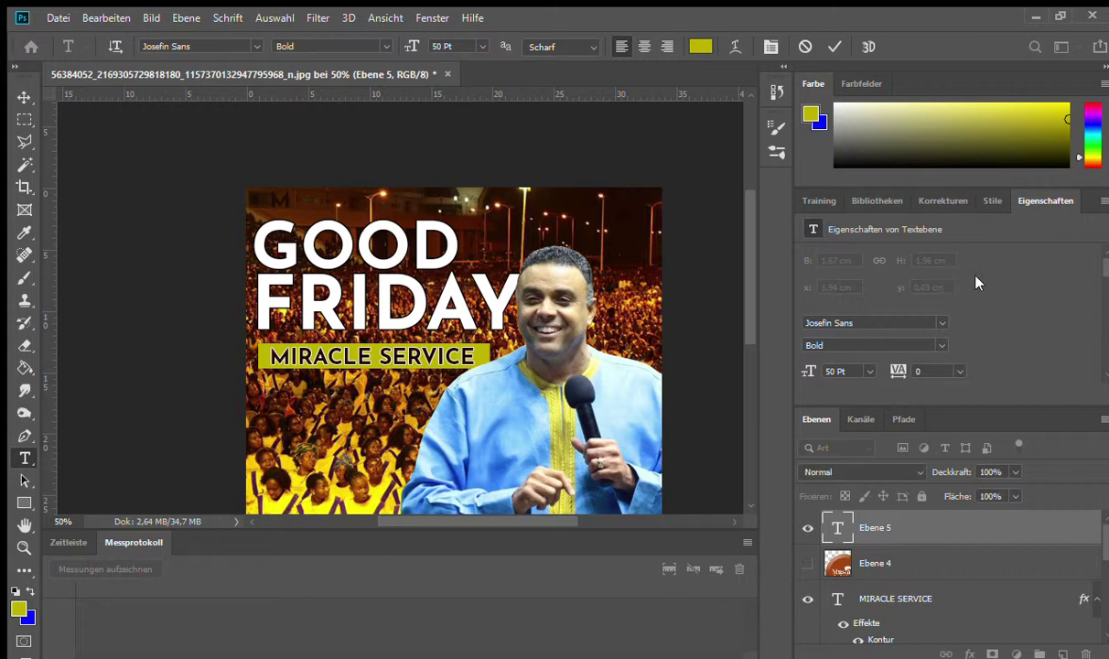
text(U)
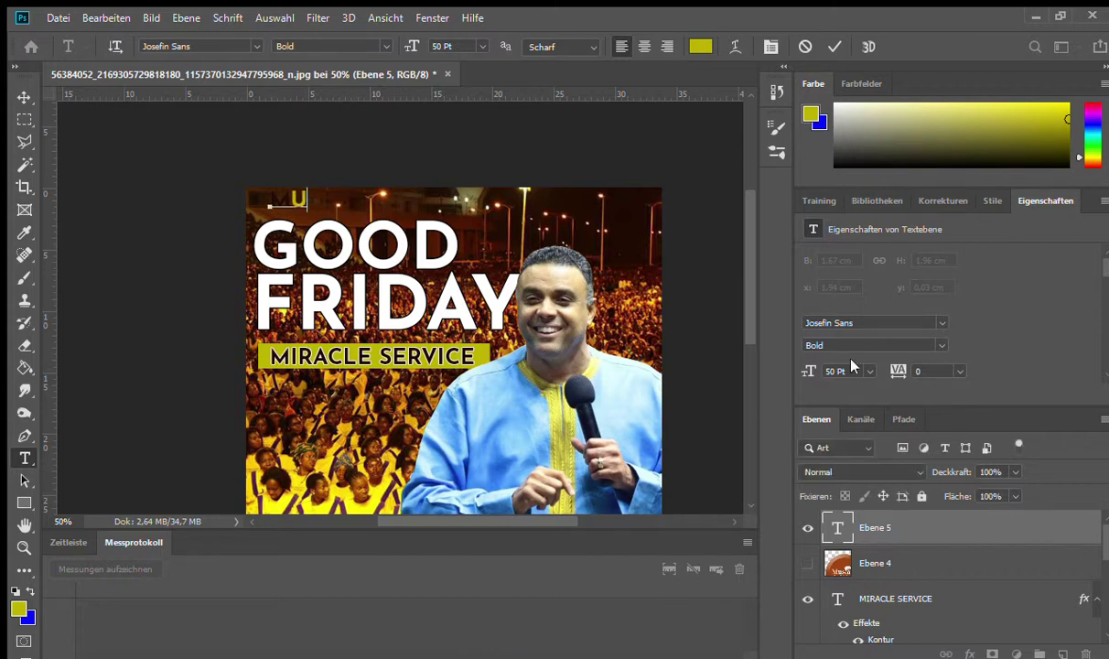
key(Home)
key(Delete)
key(Delete)
text(M)
key(BackSpace)
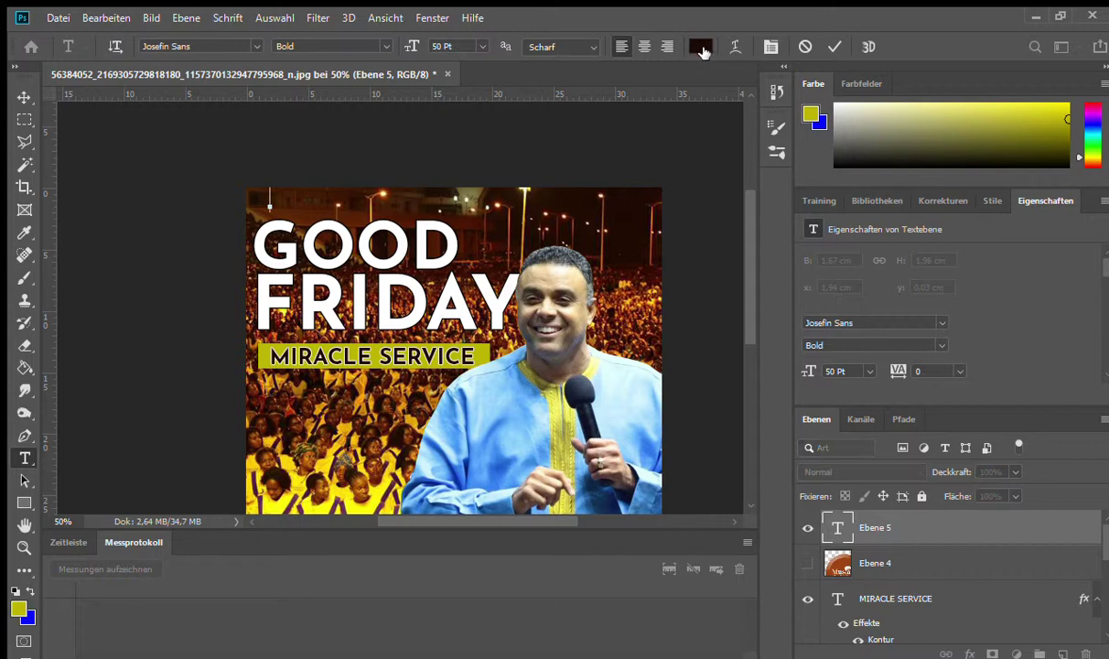
Step: Enter MUSTARD SEED CHAPEL INT. in the subtitle bar's yellow-green colour and position the line at x 0.98 cm, y 0.74 cm
click(375, 355)
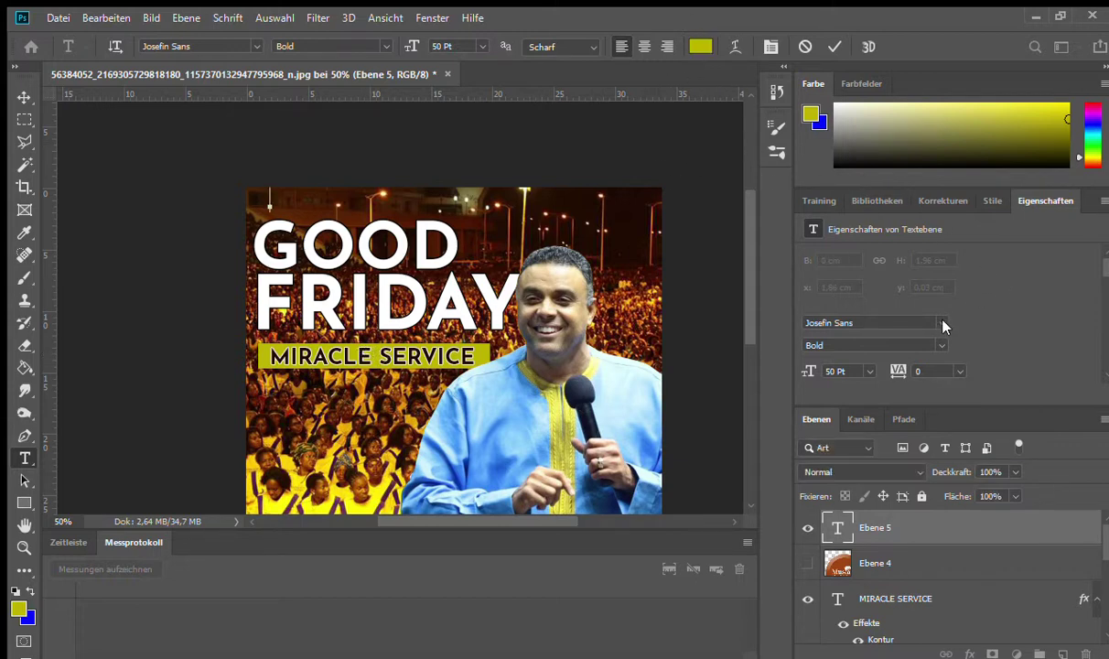
text(MUSTARD)
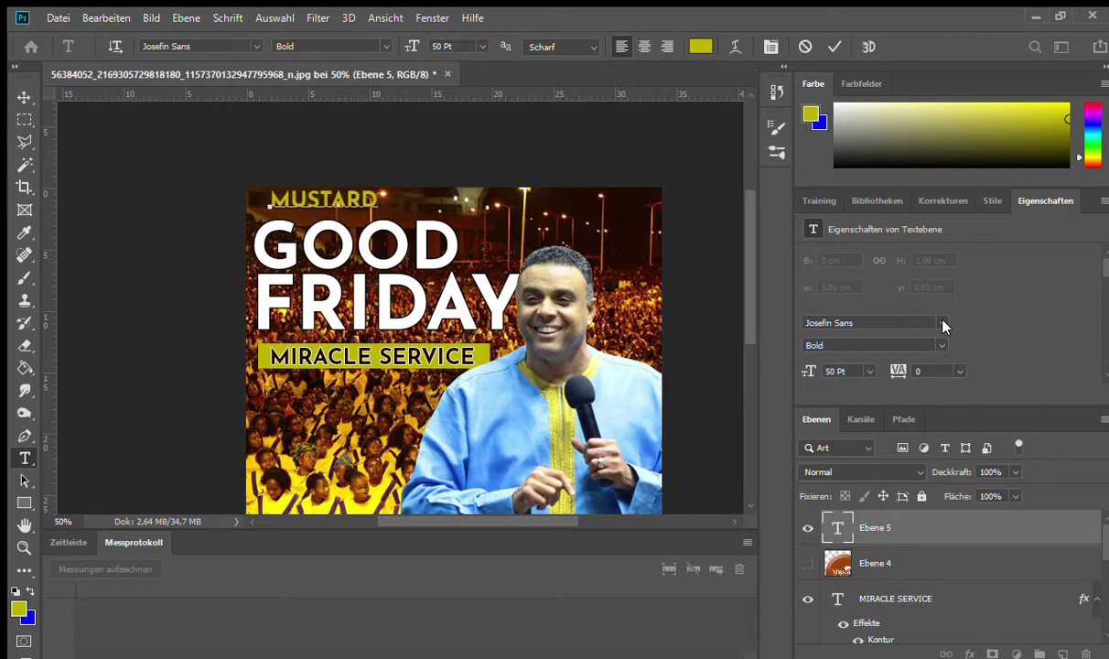
text( SEEDCHAPEL)
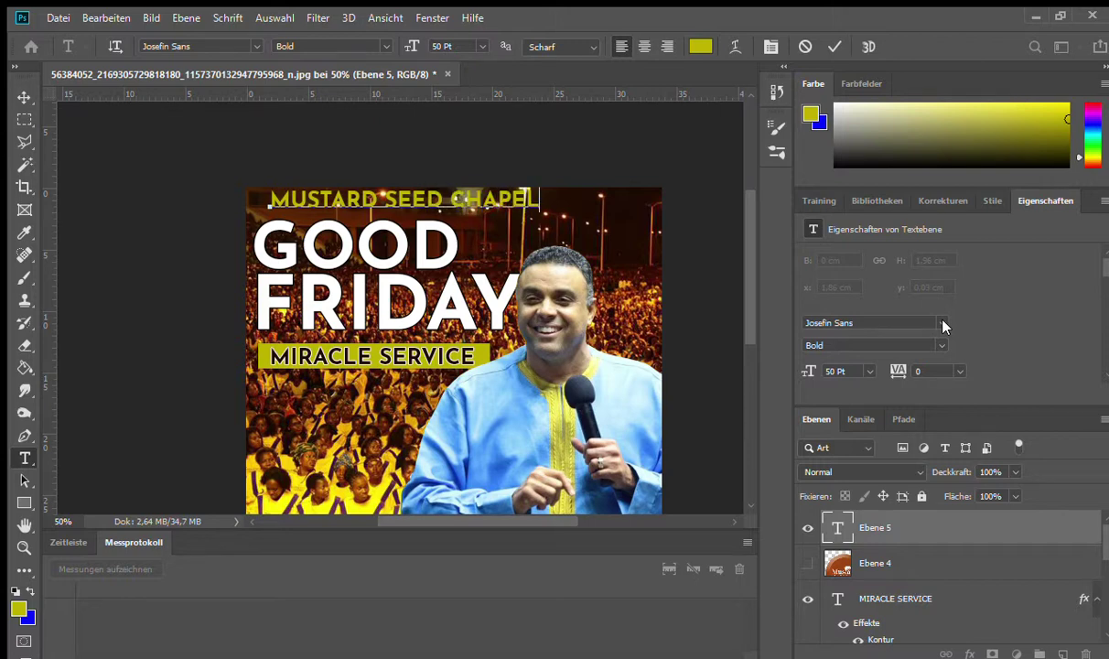
text( INT:)
text(:)
text(.)
click(25, 96)
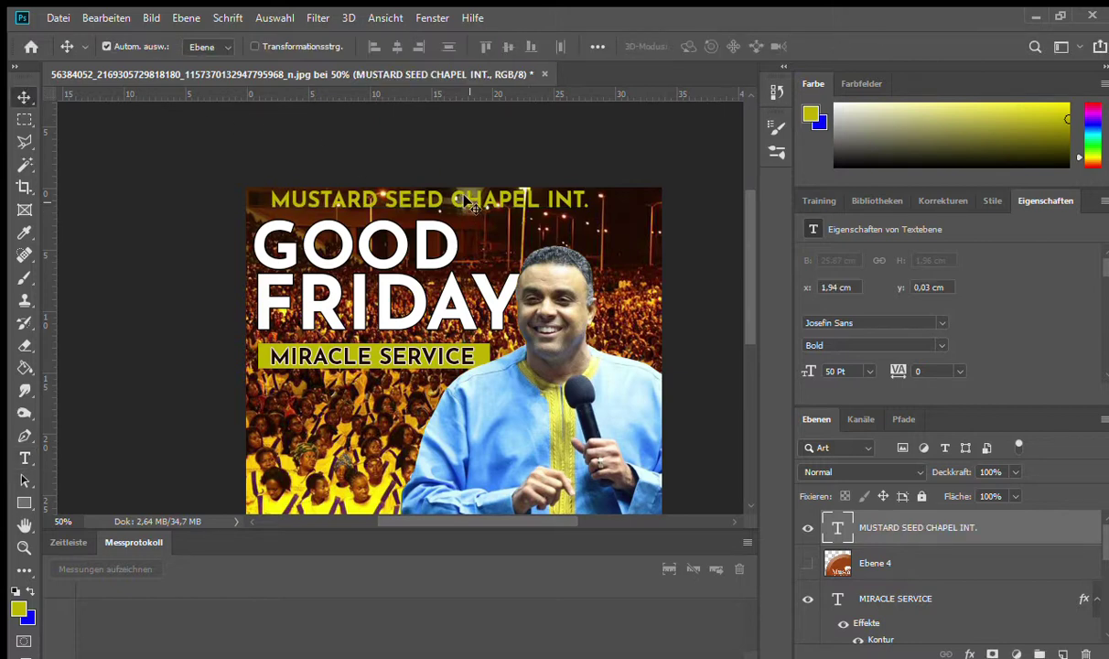
drag(462, 199, 430, 197)
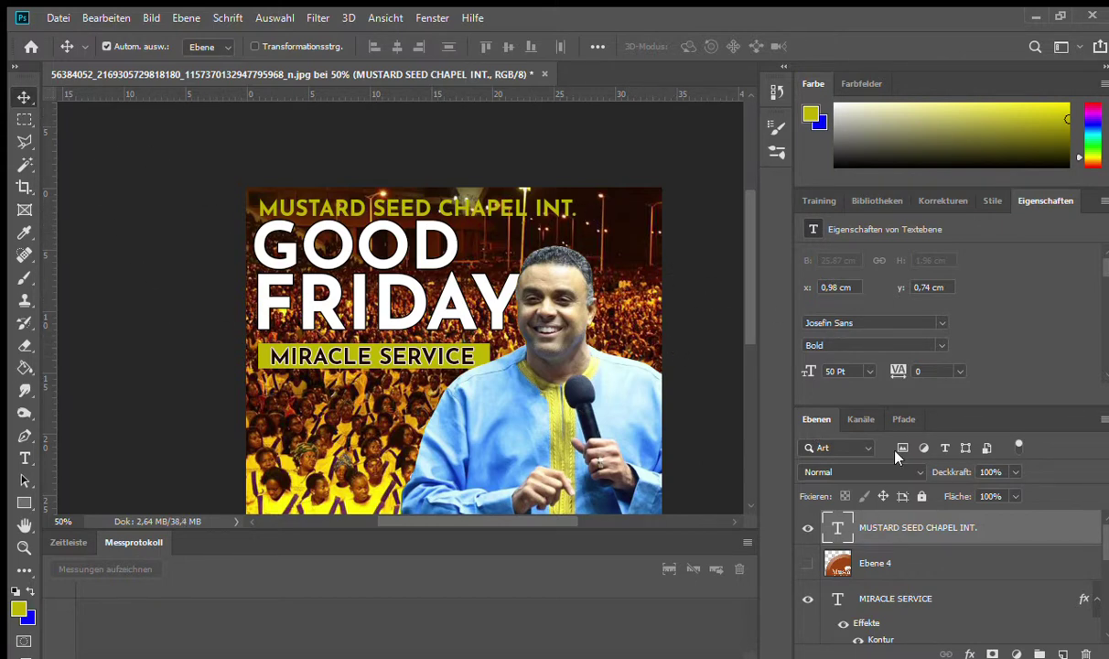
Step: Set the font size of the whole MUSTARD SEED CHAPEL INT. line to 30 pt
click(25, 458)
drag(258, 207, 583, 190)
click(442, 46)
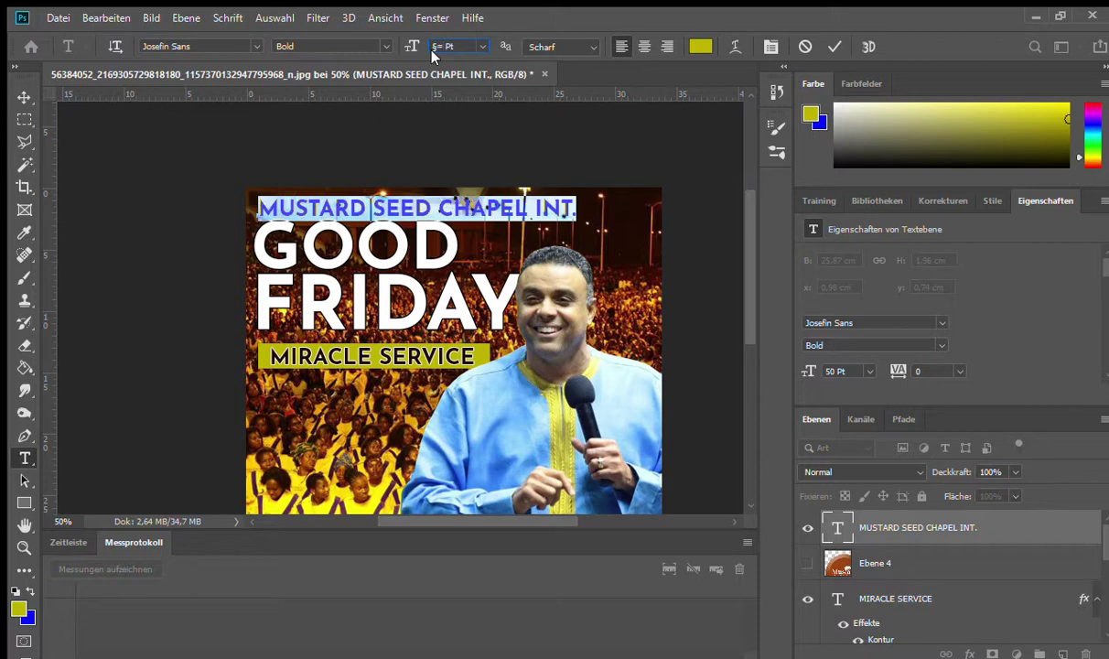
key(Return)
click(419, 47)
text(30)
key(Return)
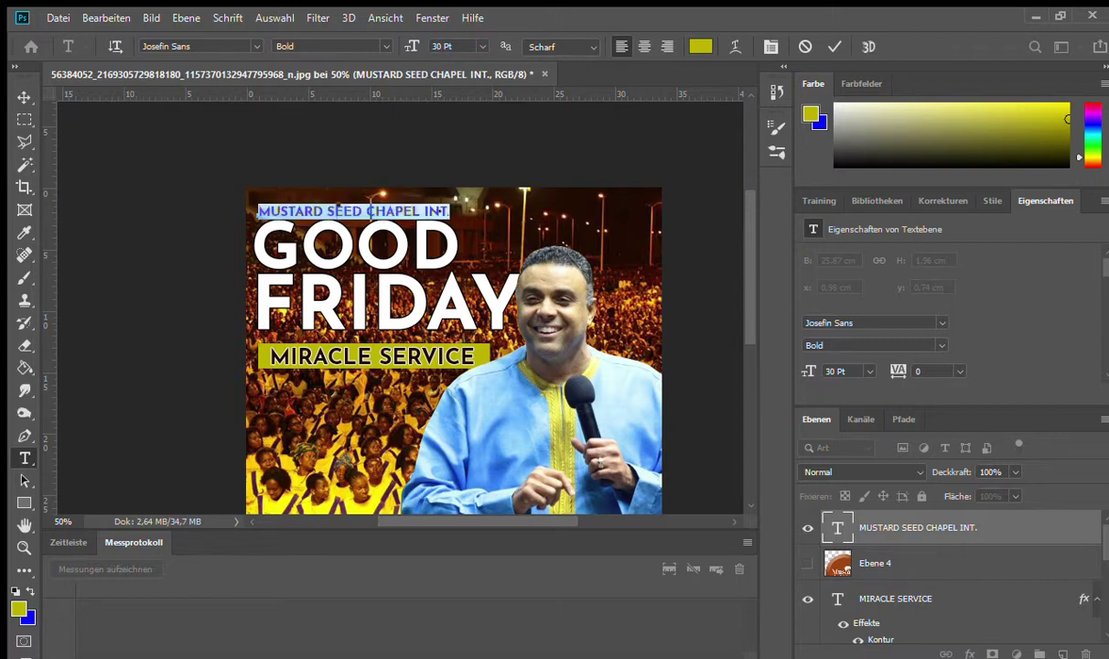
Step: Set the font size of the selected MUSTARD SEED CHAPEL INT. text to 40 pt
click(434, 51)
text(40)
key(Return)
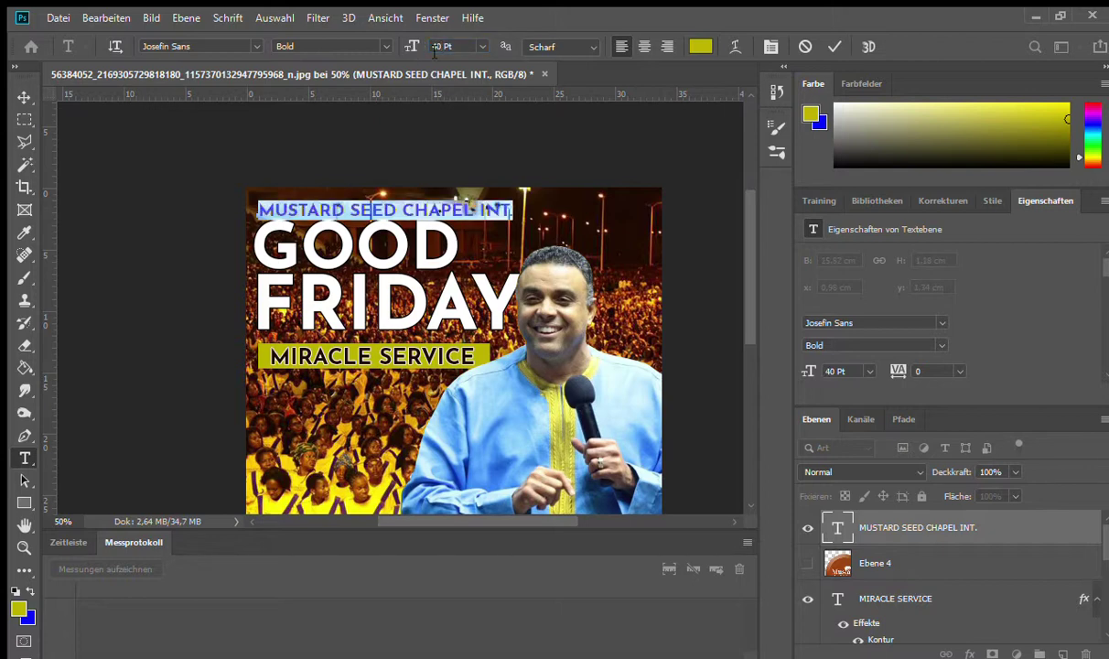
Step: Append DÜSSELDORF to the end of the MUSTARD SEED CHAPEL INT. line
click(515, 213)
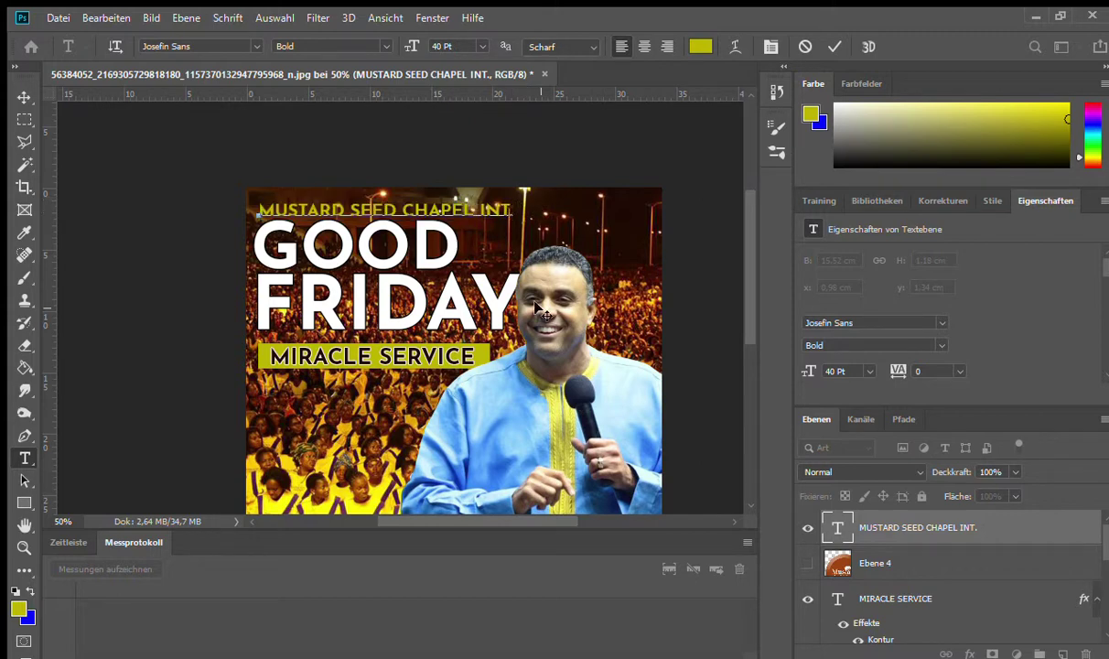
text(D)
key(BackSpace)
text(ÜSSEL)
text(DORF)
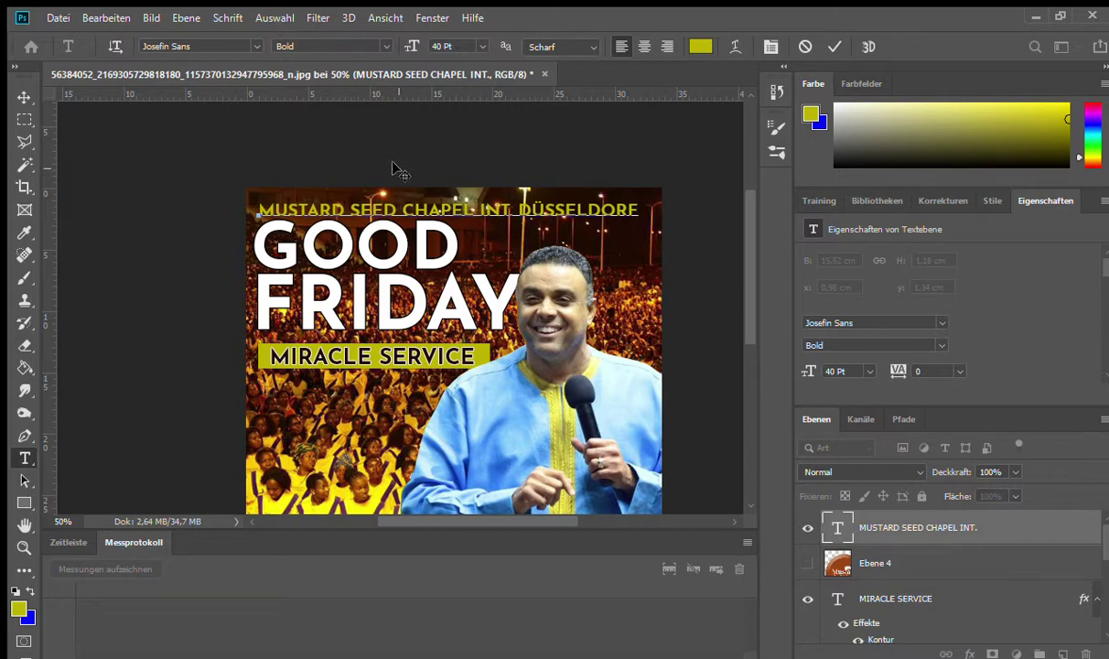
Step: Commit the church name line and nudge it up to y 0.52 cm, clear of the GOOD FRIDAY title
drag(257, 209, 219, 220)
click(25, 97)
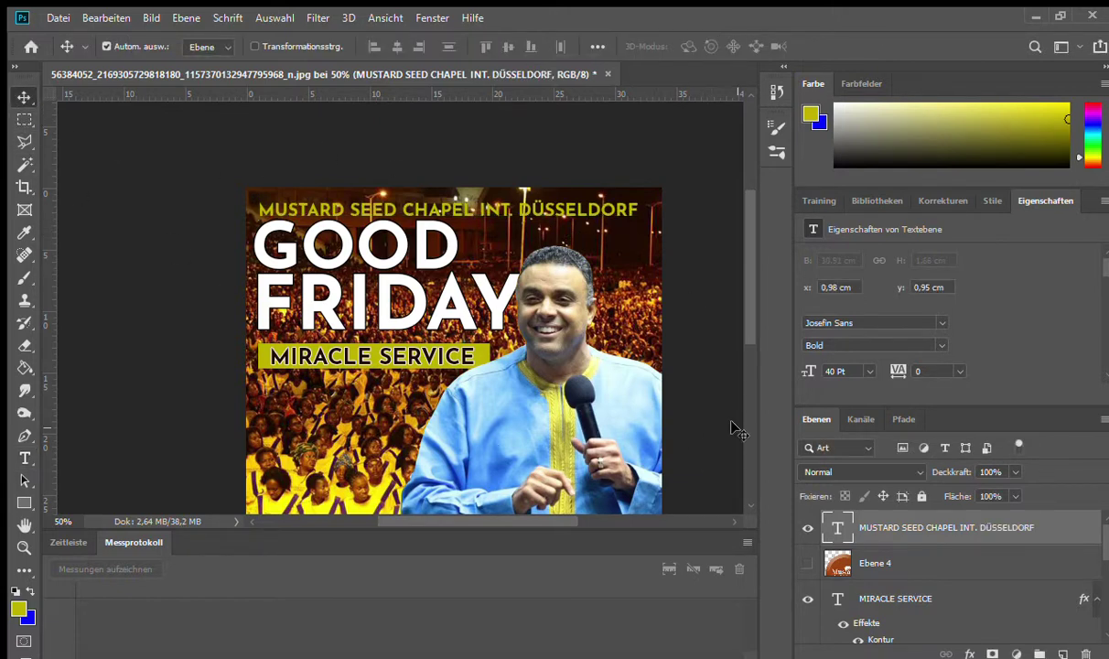
key(Up)
key(Up)
key(Up)
key(Up)
key(Up)
key(Up)
key(Up)
key(Up)
key(Up)
key(Up)
key(Up)
key(Up)
key(Up)
key(Up)
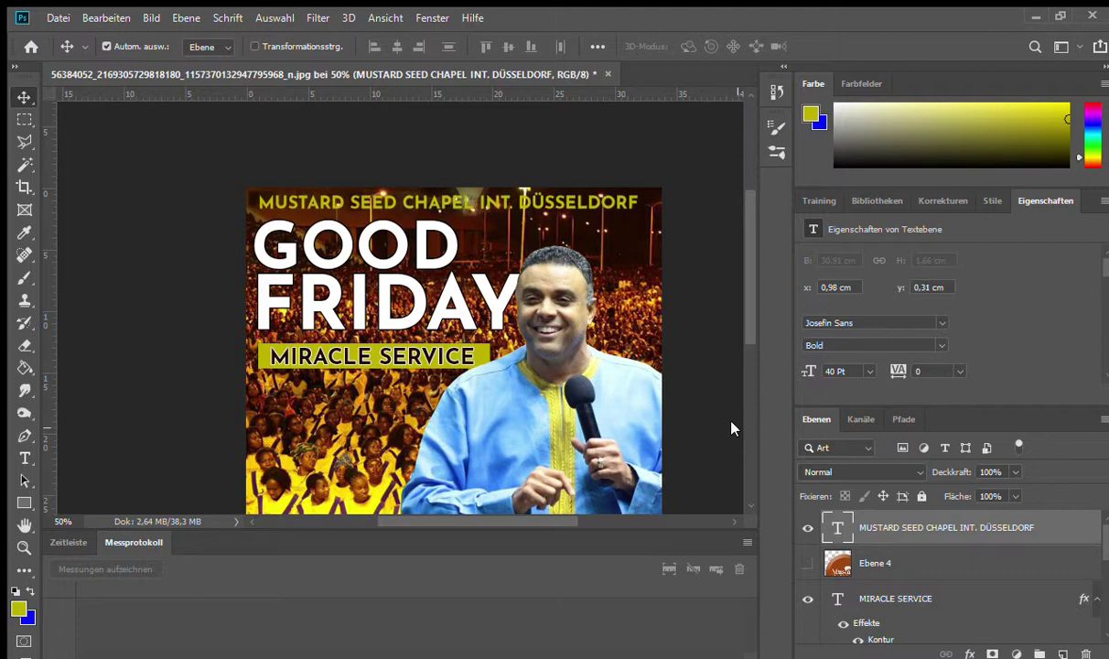
key(Down)
key(Down)
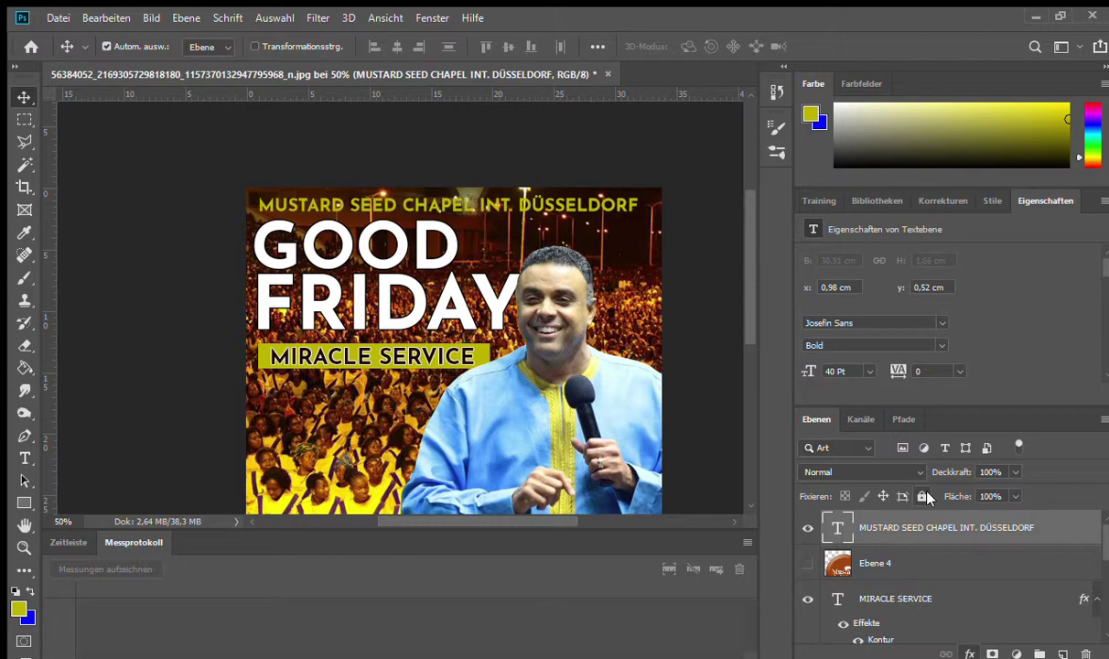
Step: Apply an inner shadow and a drop shadow, without a stroke, to the MUSTARD SEED CHAPEL INT. DÜSSELDORF text layer
key(h)
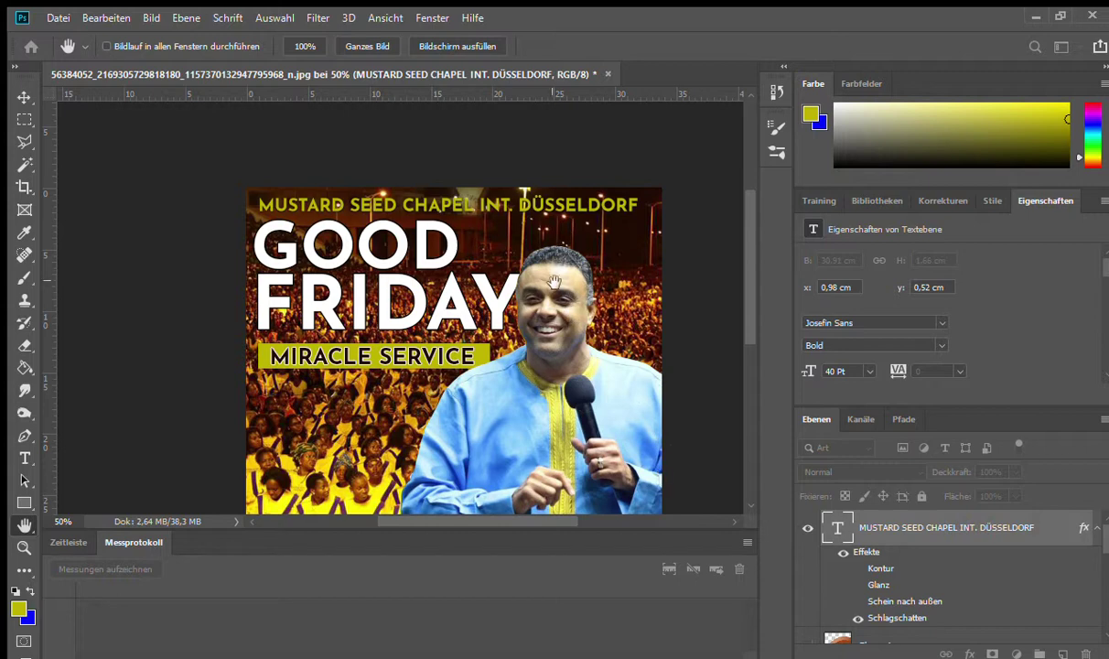
key(v)
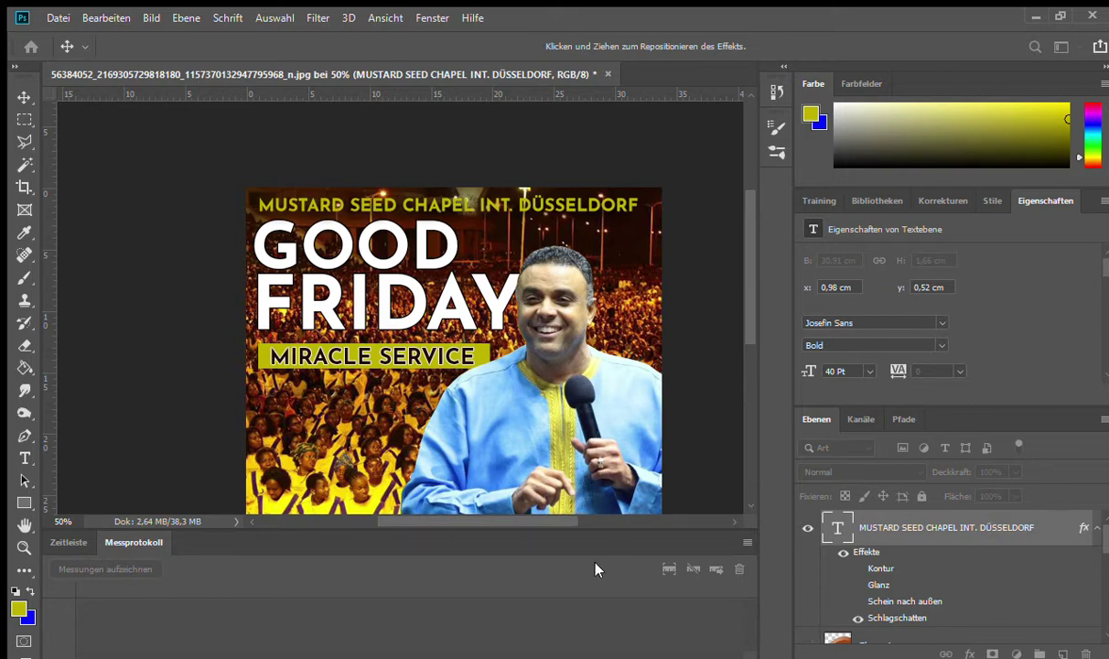
key(Escape)
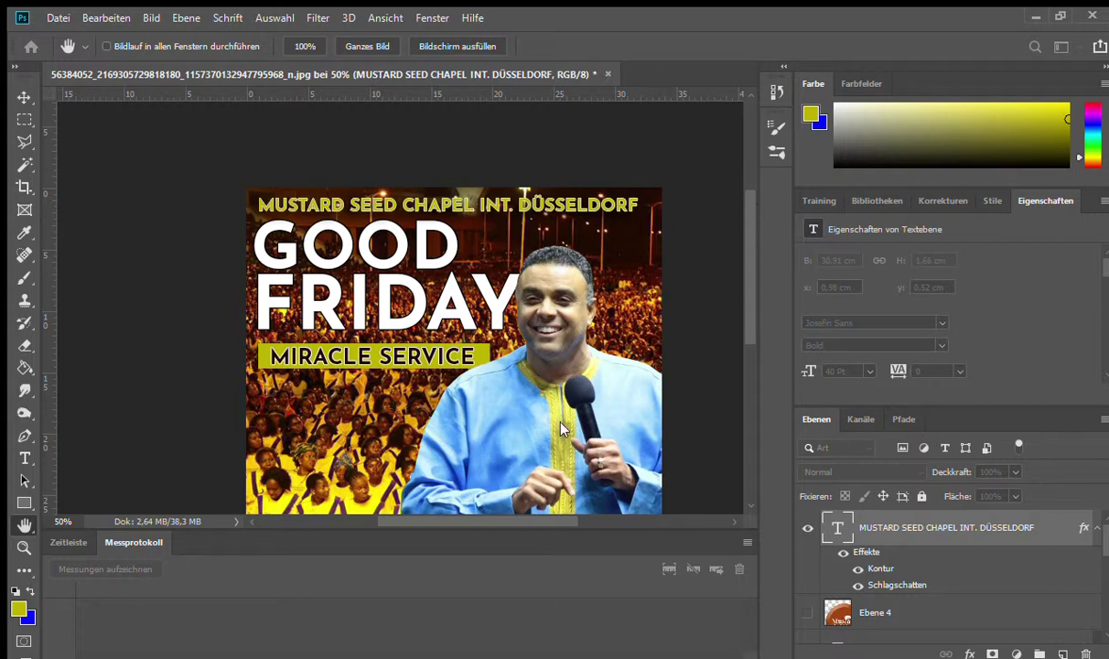
key(i)
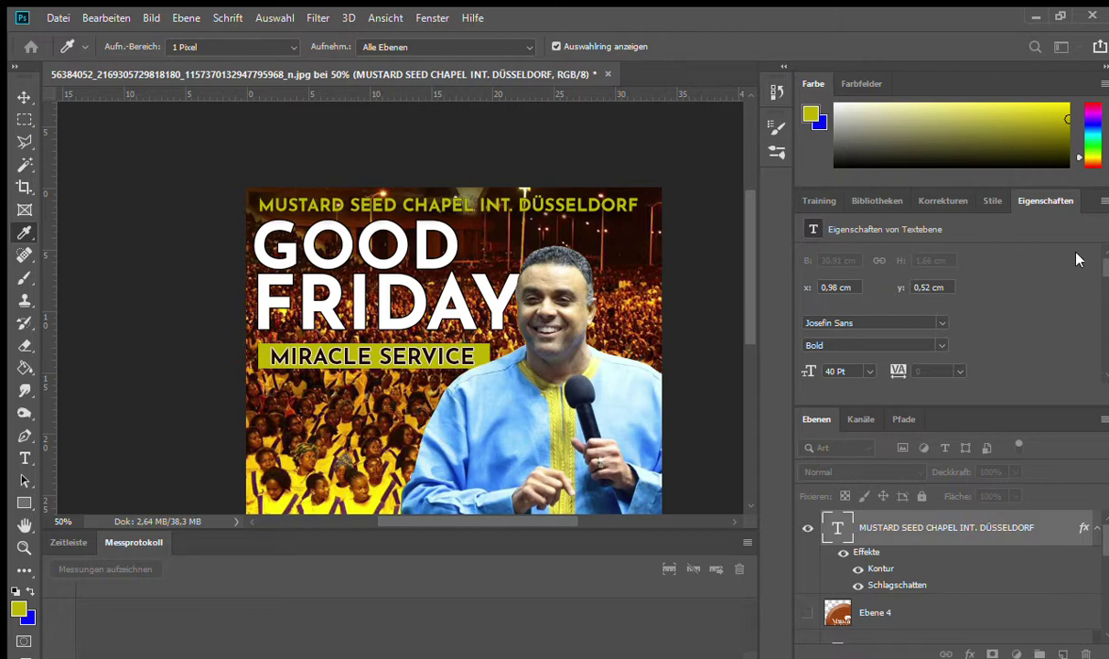
key(h)
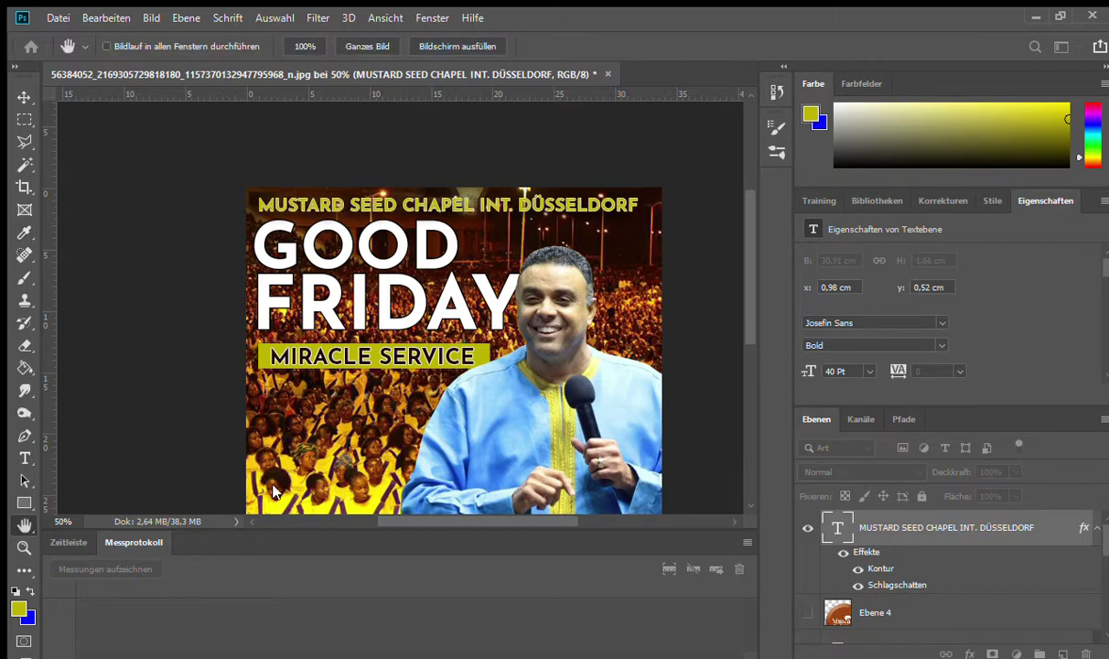
key(ctrl+shift+z)
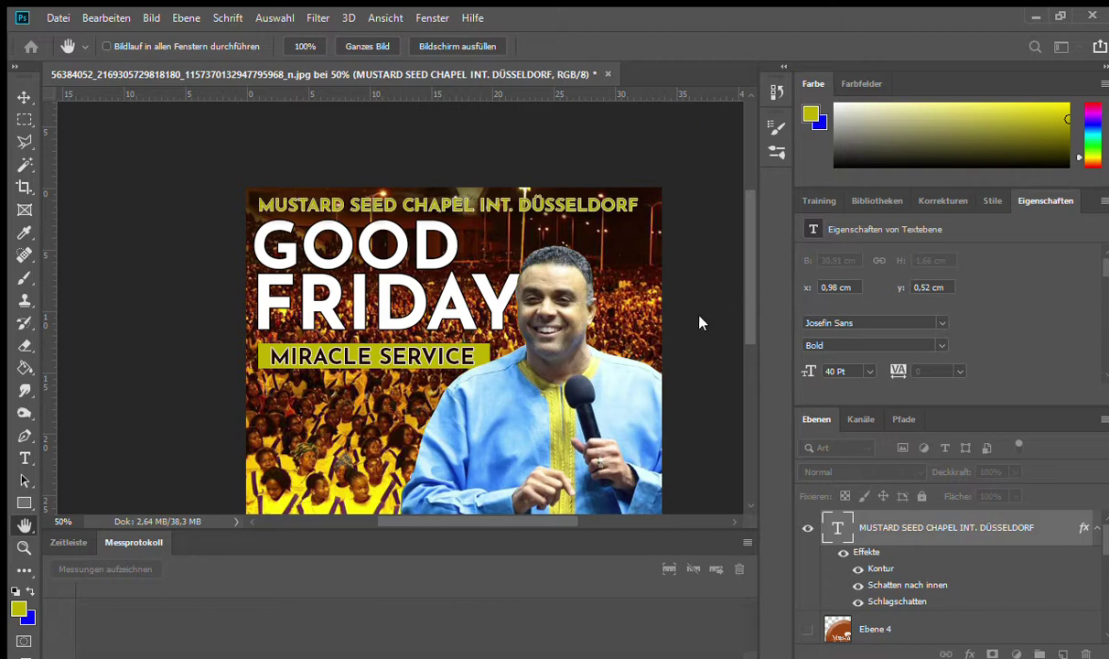
key(ctrl+shift+z)
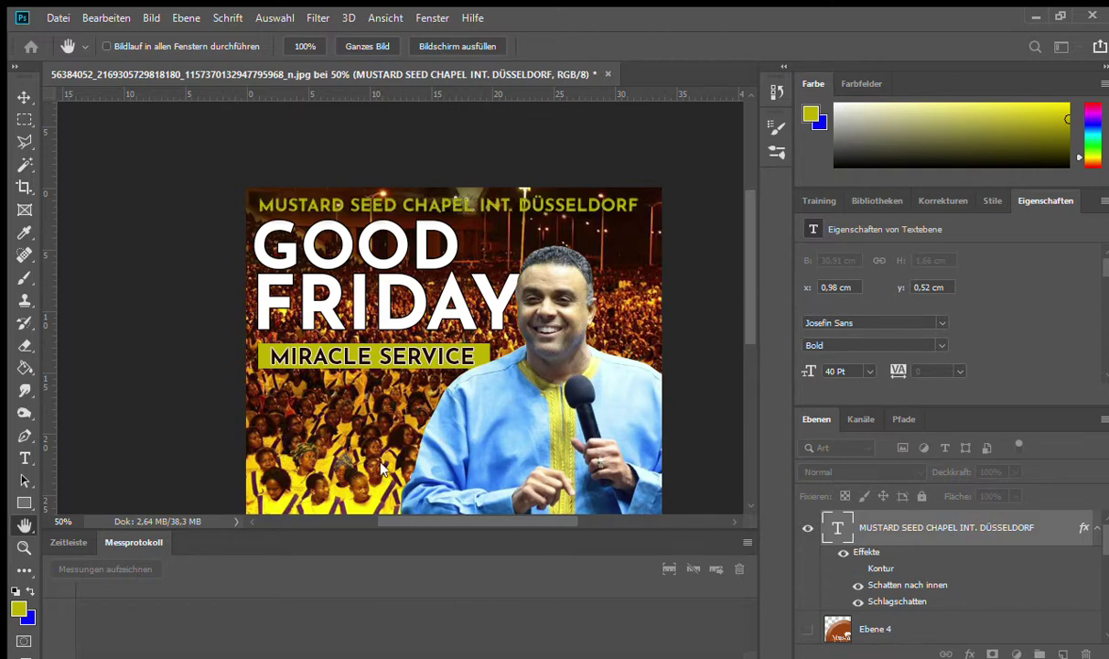
key(v)
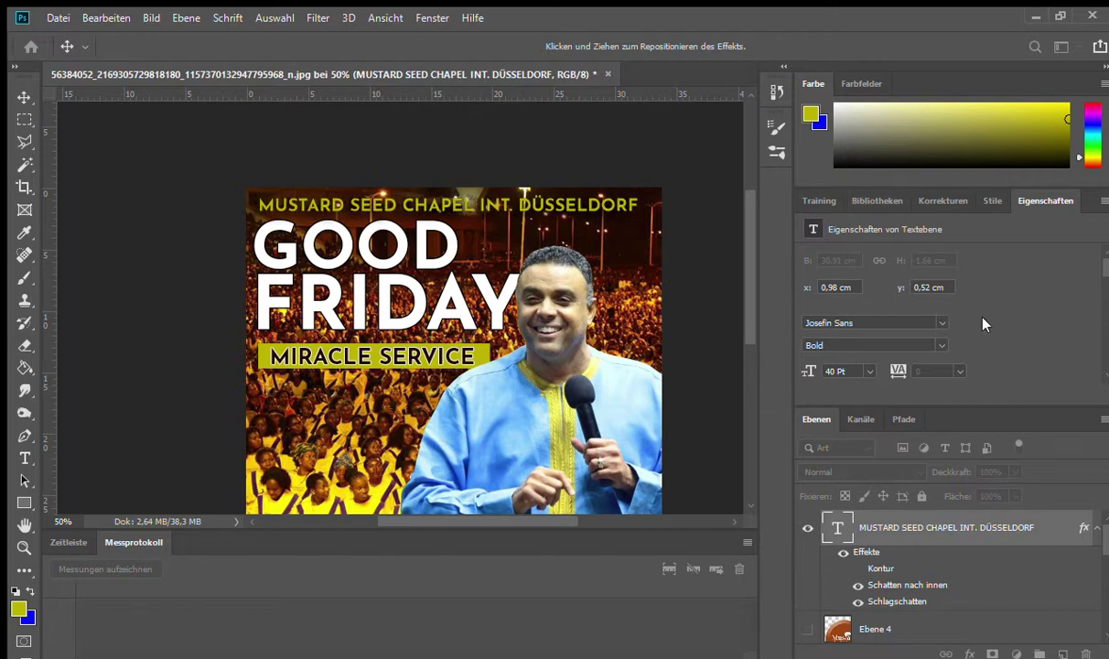
key(Escape)
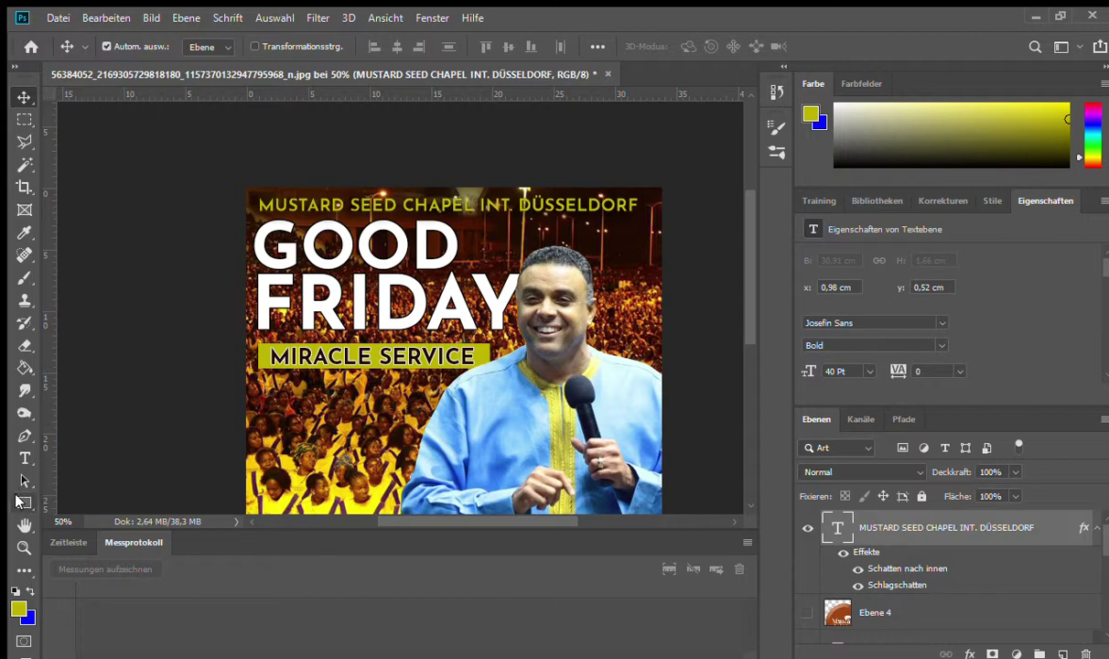
Step: Examine the church name line's legibility against the background up close and within the whole flyer
click(24, 548)
click(428, 206)
click(529, 165)
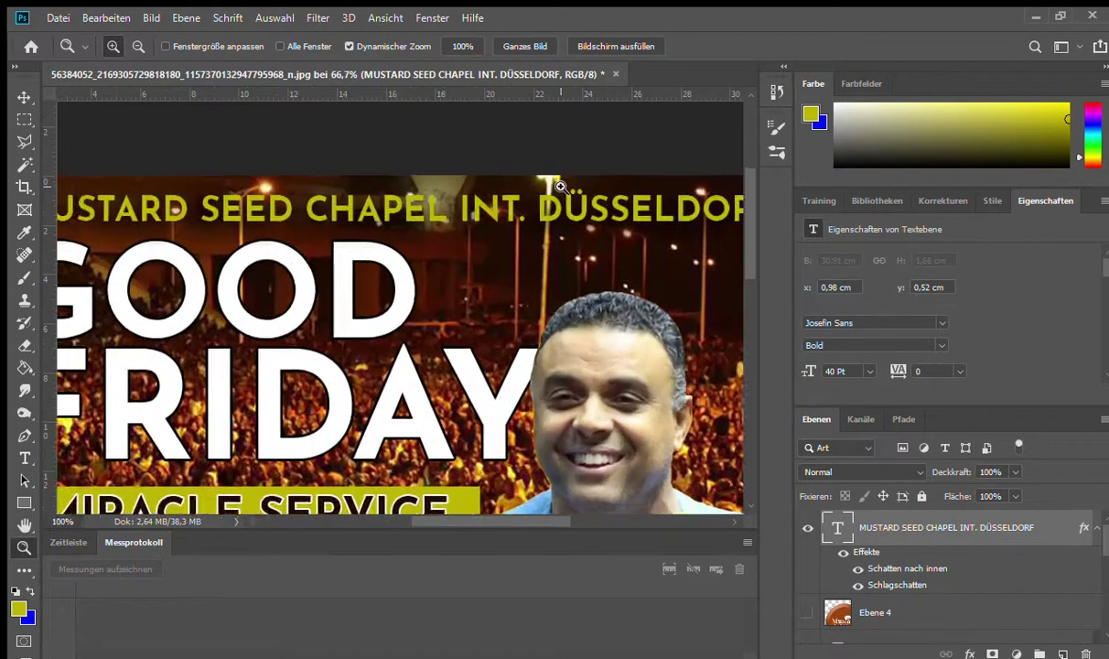
click(535, 240)
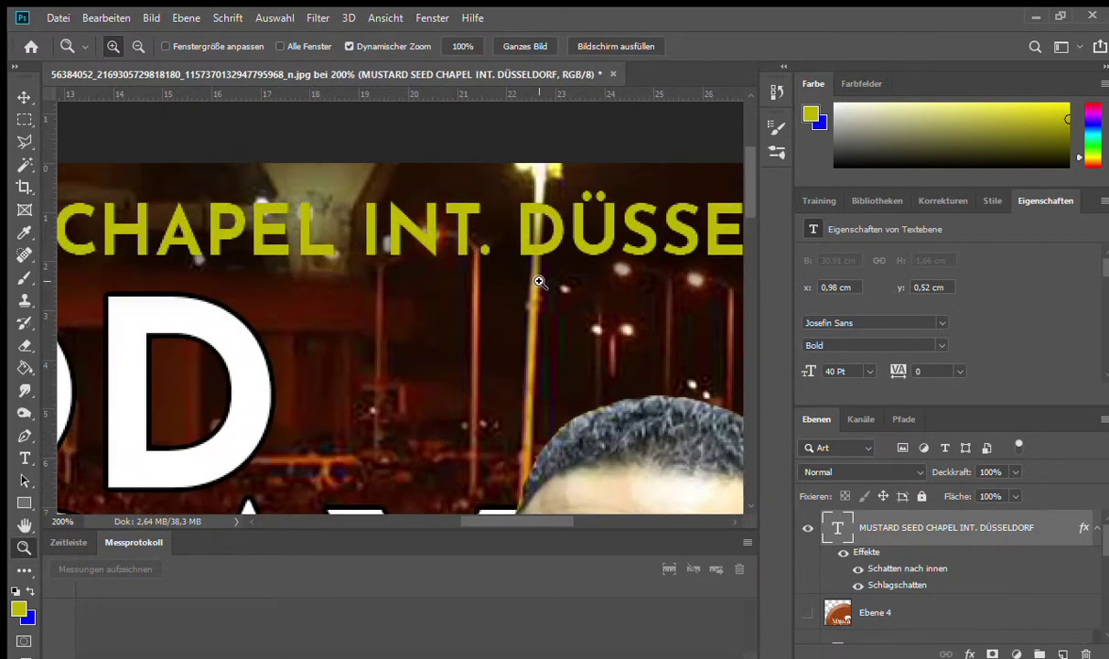
key(alt)
alt+click(556, 307)
alt+click(555, 307)
alt+click(556, 307)
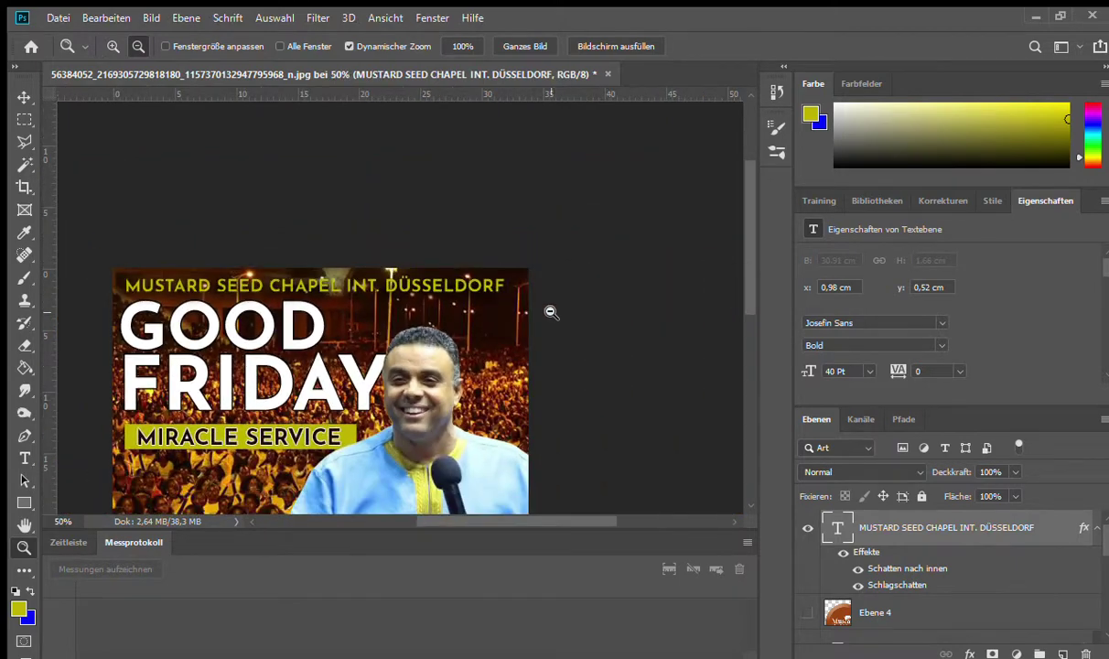
alt+click(557, 311)
alt+click(345, 359)
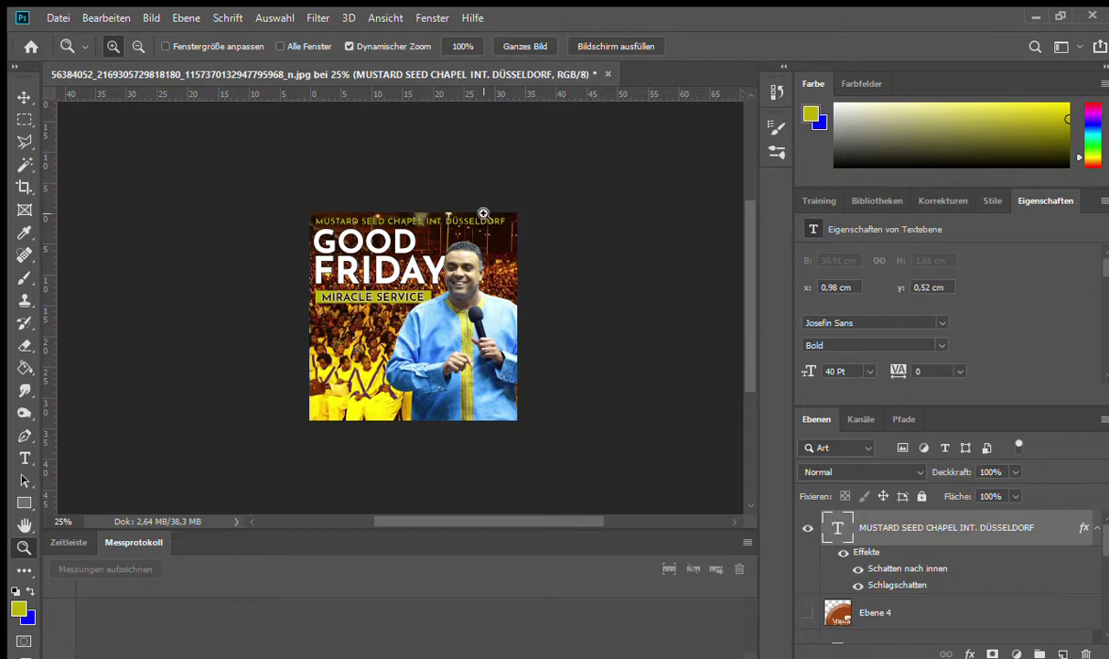
Step: Review the flyer's overall layout and the crowd and speaker areas at several zoom levels
click(342, 336)
alt+click(353, 371)
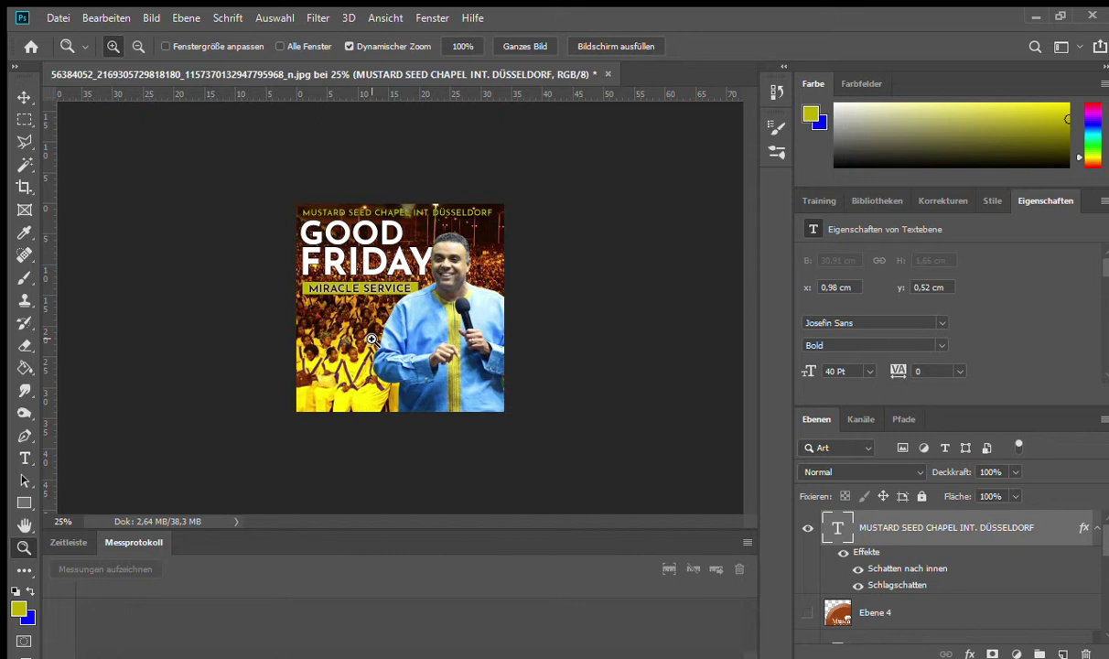
click(312, 312)
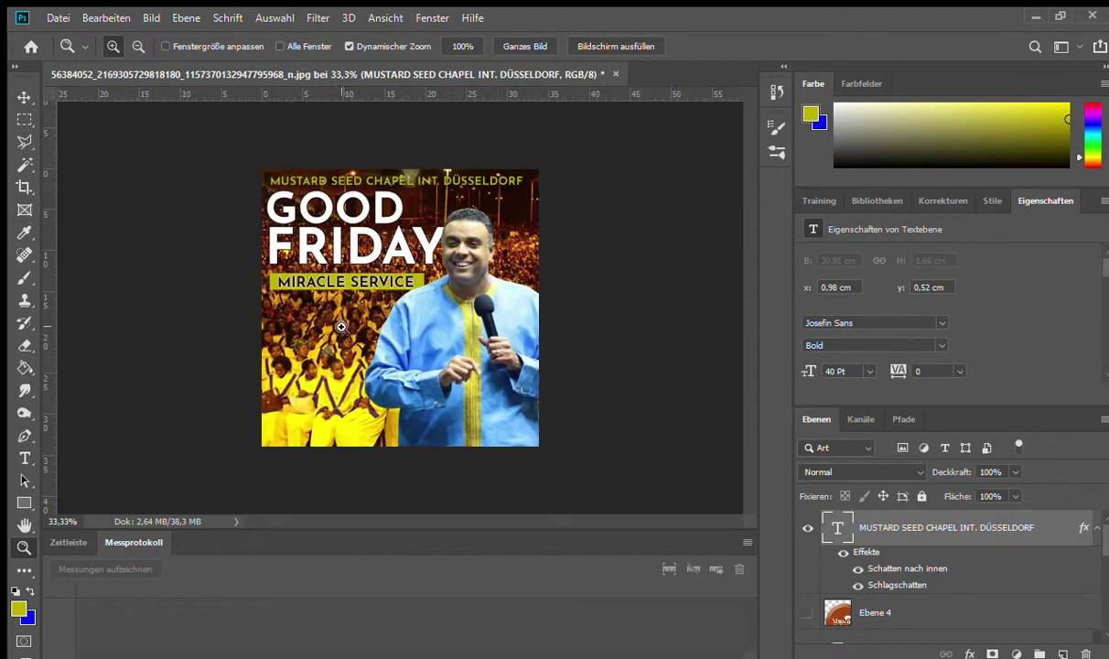
click(322, 306)
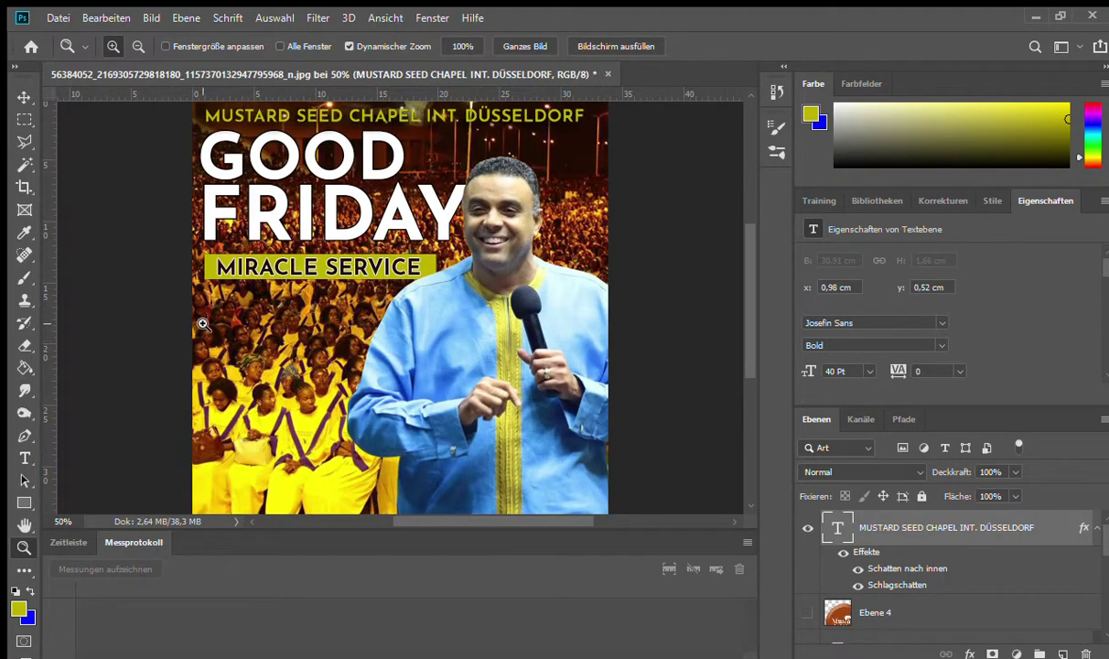
click(359, 351)
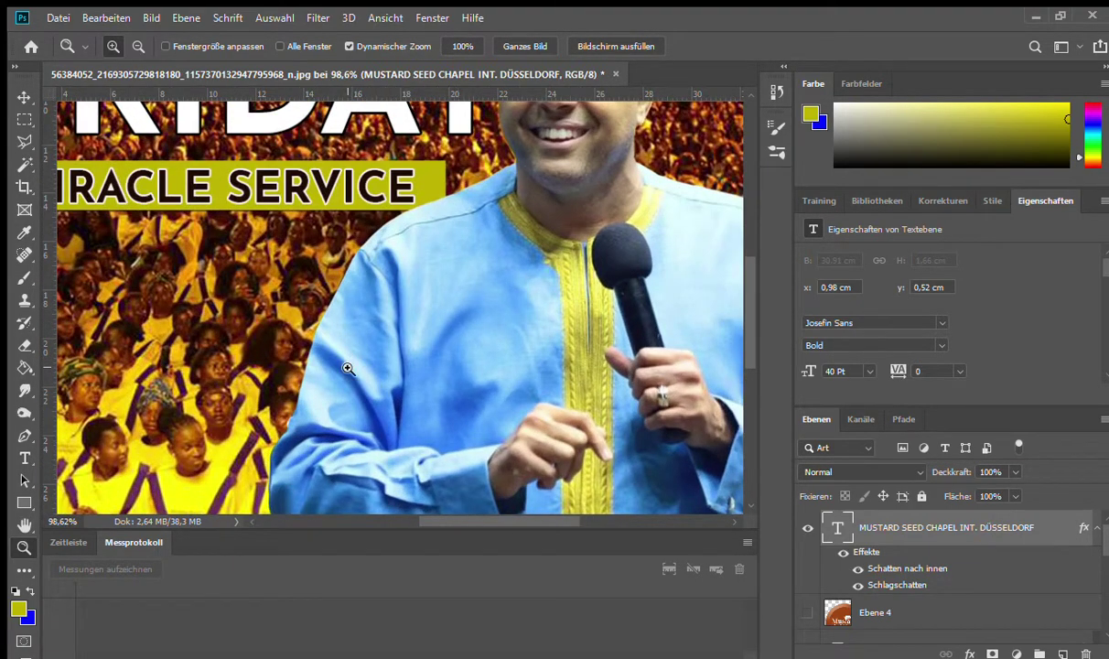
alt+click(377, 373)
alt+click(374, 369)
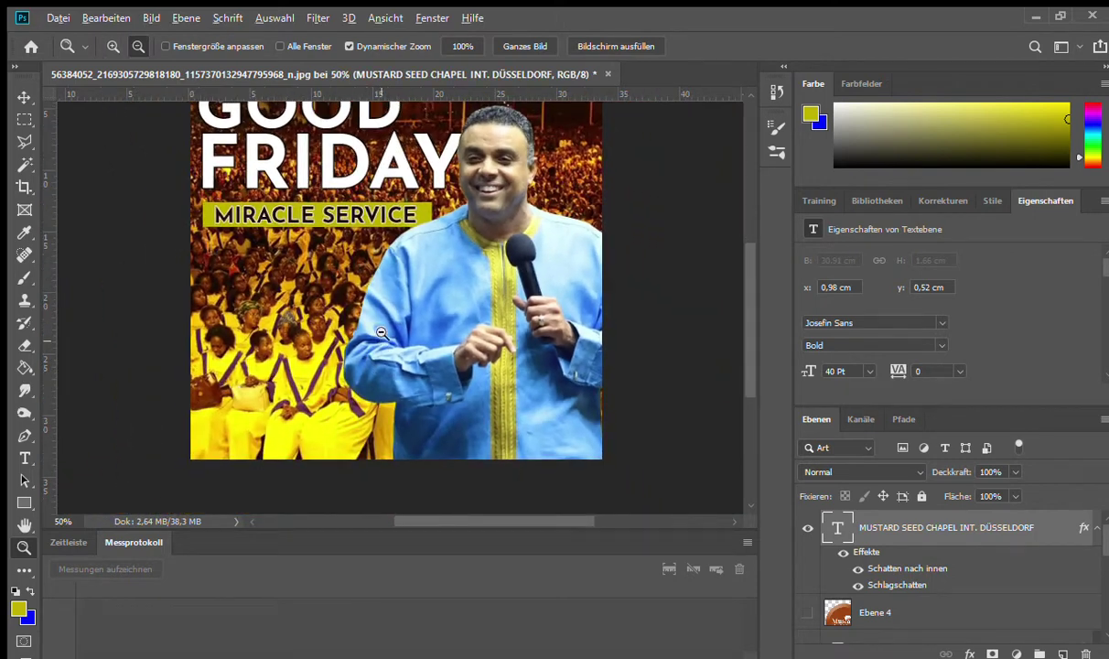
alt+click(334, 256)
click(352, 274)
alt+click(452, 311)
alt+click(430, 291)
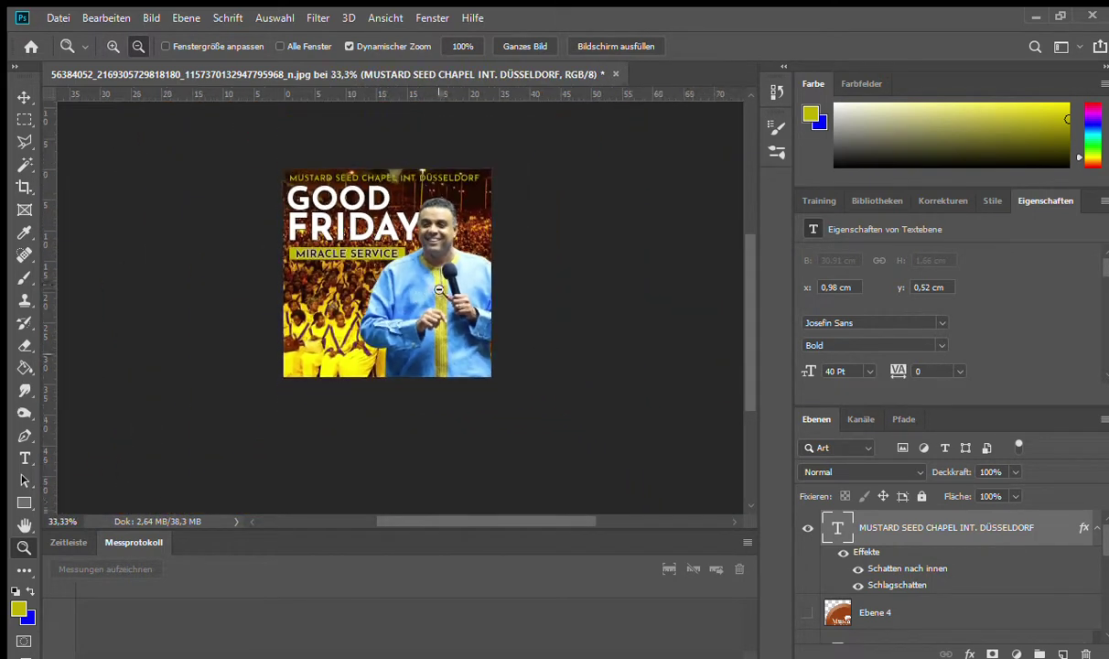
click(351, 281)
click(463, 212)
click(463, 212)
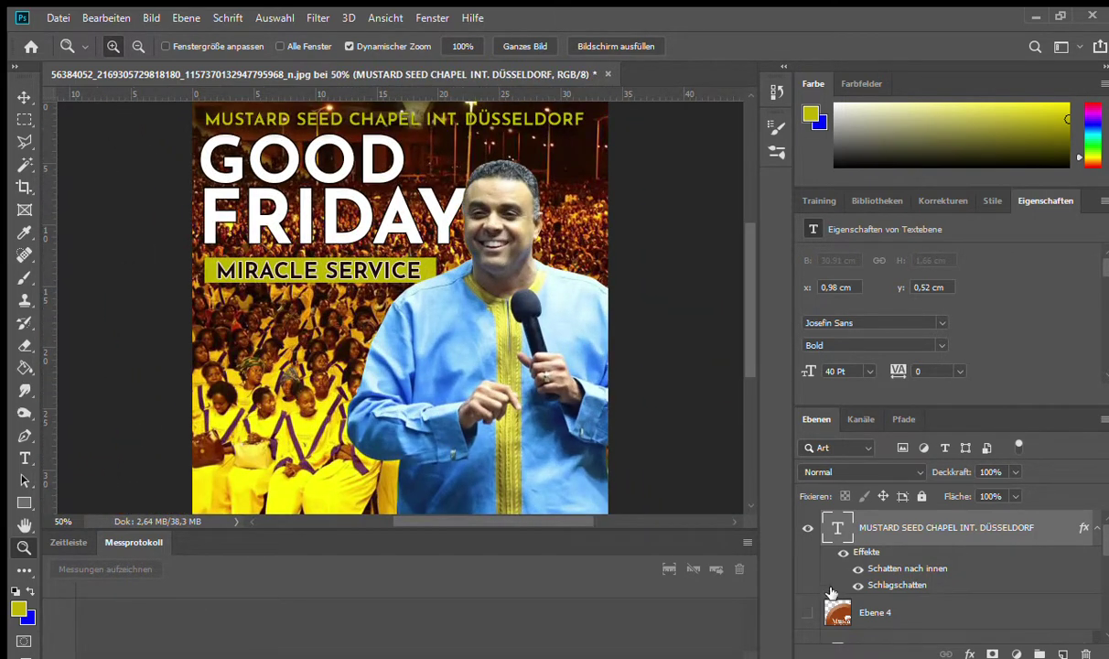
Step: Make the Ebene 4 logo layer visible and leave the church name line untransformed
click(807, 612)
click(25, 97)
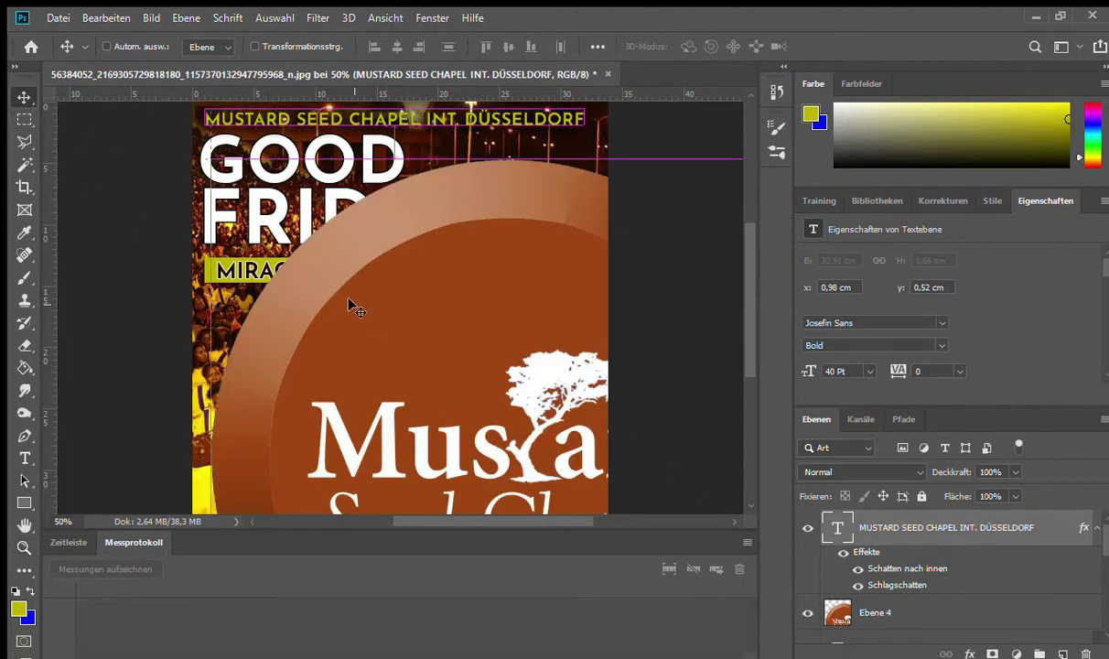
key(ctrl+t)
key(Escape)
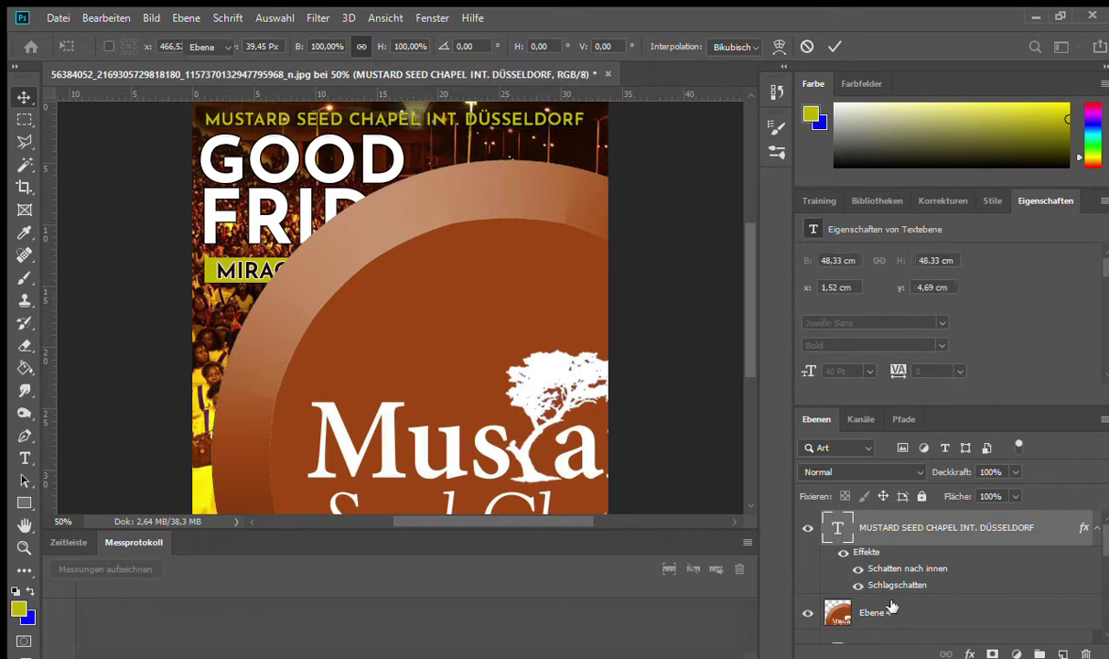
Step: Scale the Ebene 4 logo to 7.64% and place it over the first O of GOOD at x 188.20 px, y 133 px
click(851, 613)
key(ctrl+t)
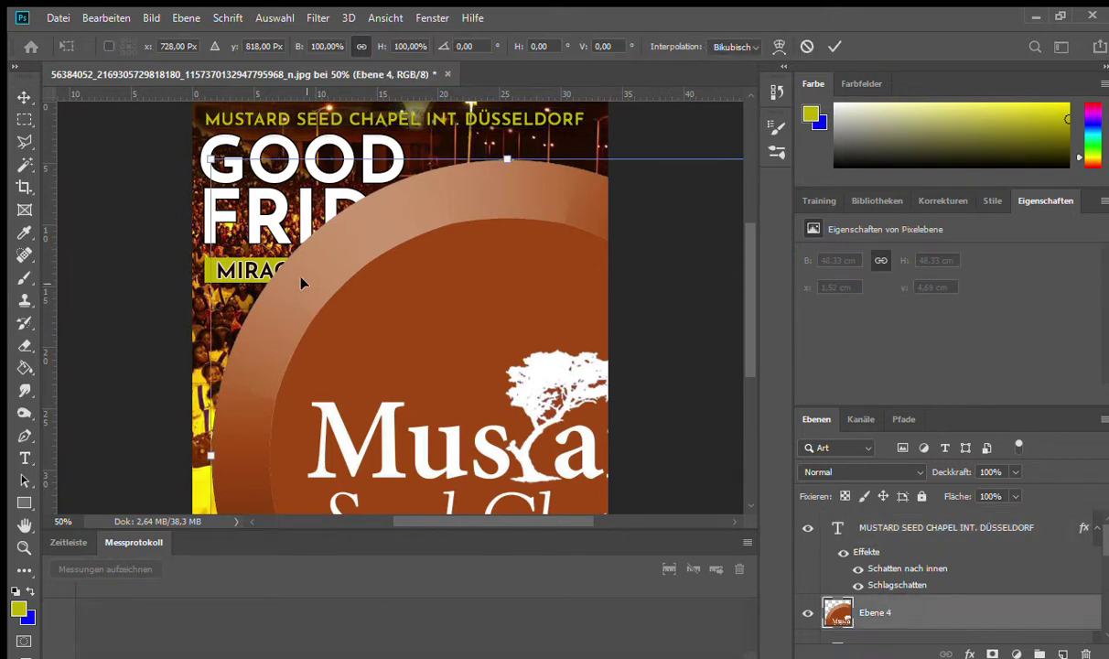
drag(212, 160, 326, 260)
drag(276, 227, 270, 153)
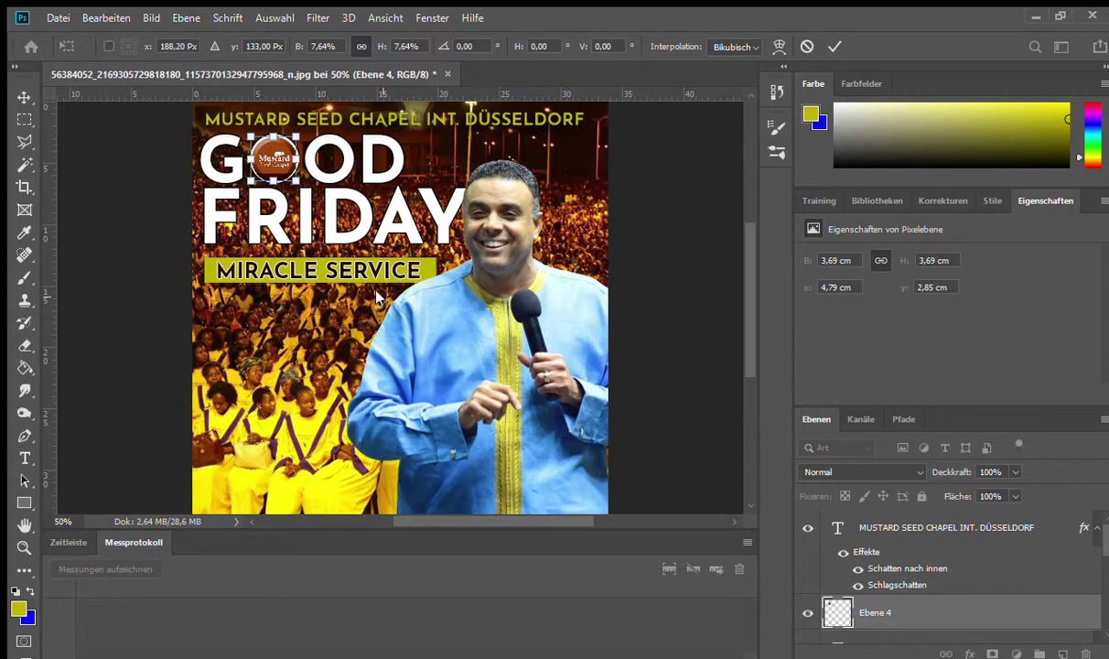
key(Return)
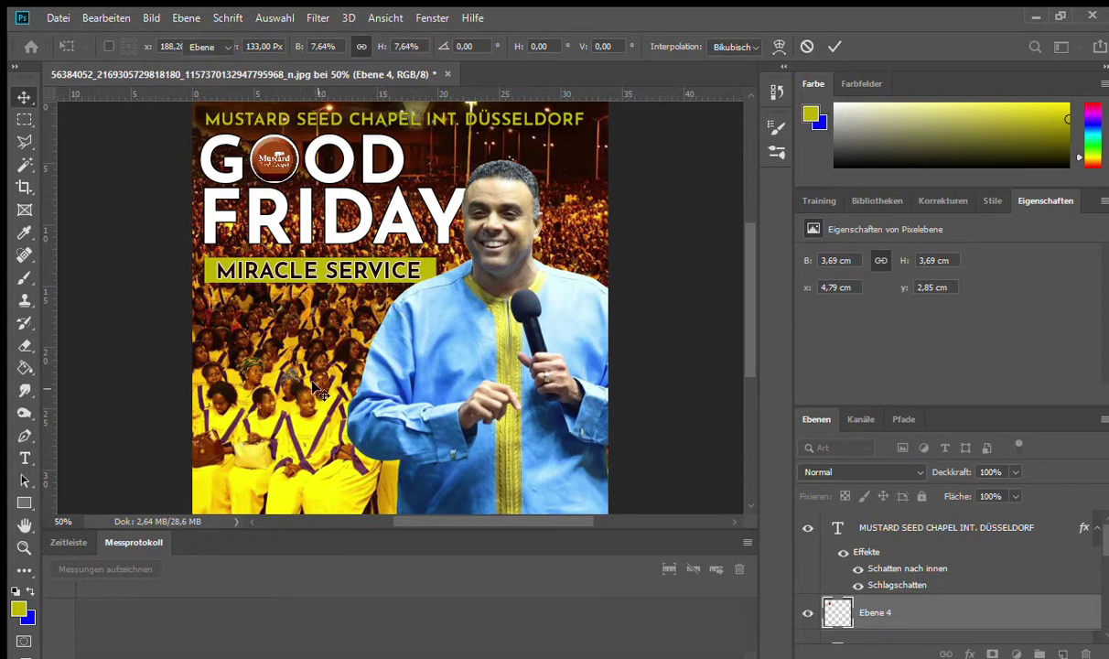
Step: Try to shift the logo slightly upward within the first O of GOOD, and undo the move
click(24, 547)
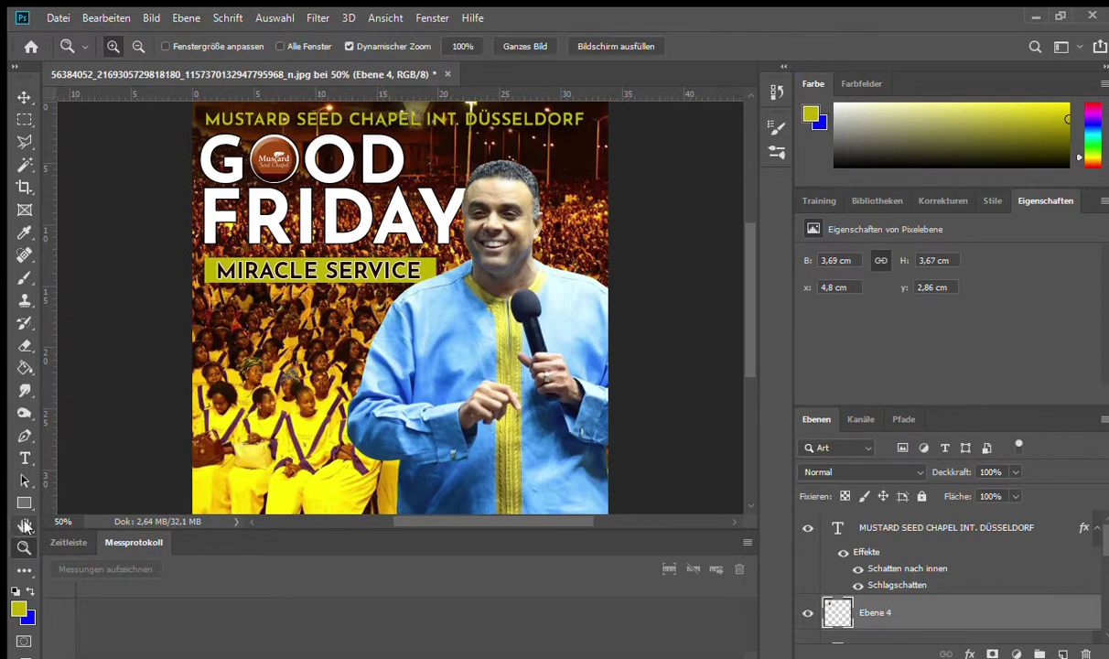
click(296, 130)
click(295, 130)
click(295, 130)
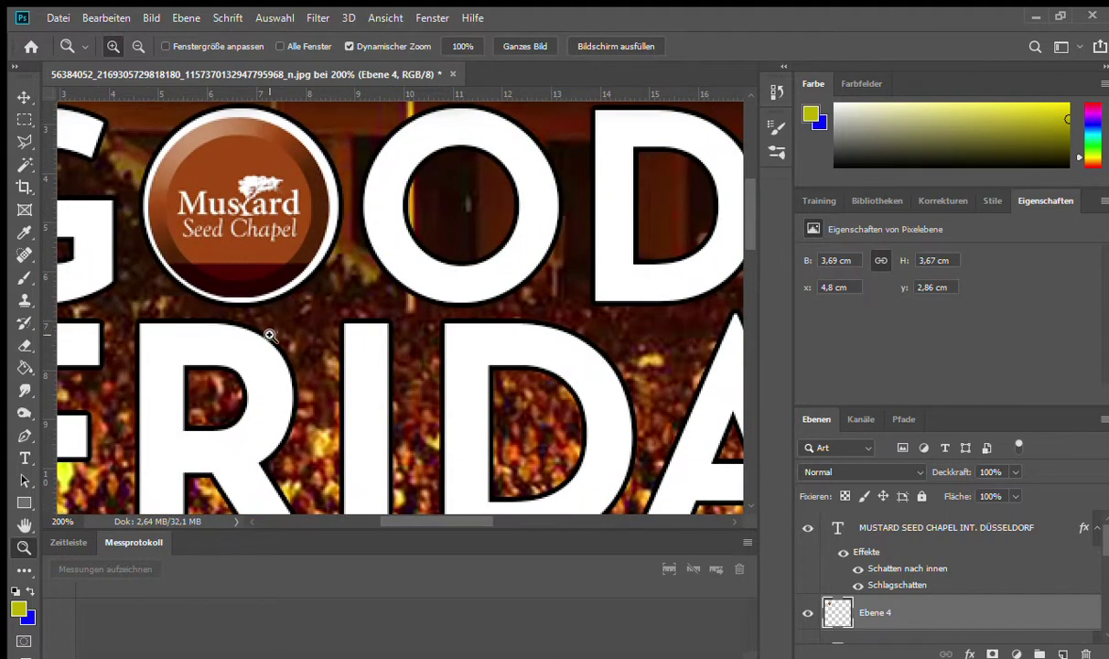
key(v)
drag(261, 258, 261, 247)
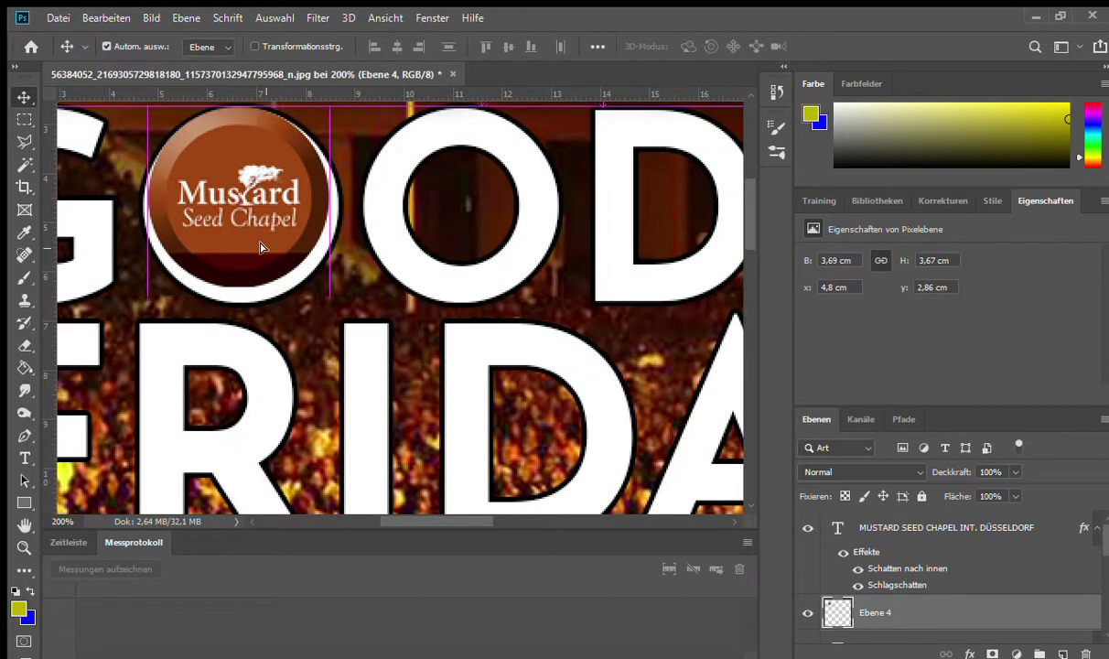
key(ctrl+z)
key(ctrl+z)
key(ctrl+z)
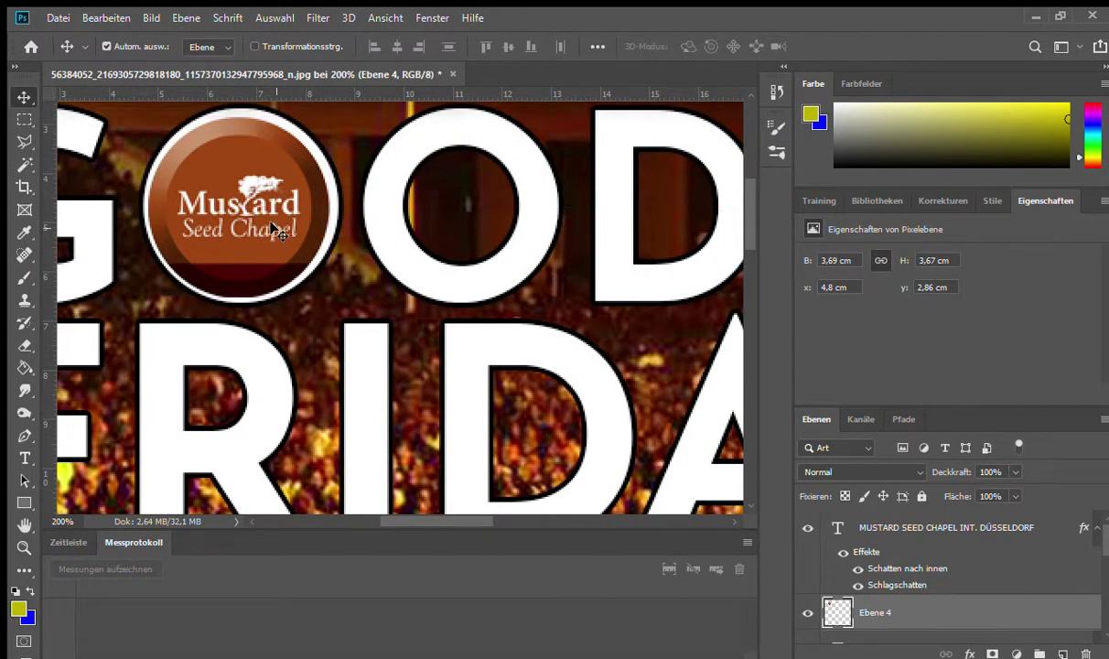
Step: Nudge the logo within the first O of GOOD to x 4.83 cm, y 2.82 cm
key(Right)
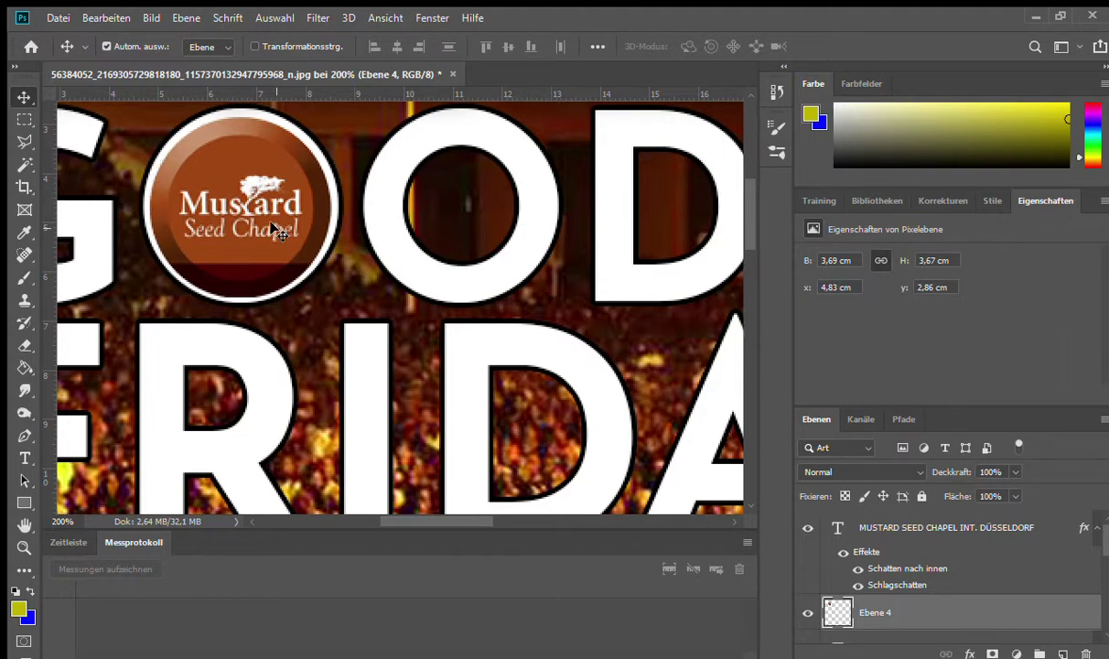
key(Up)
key(Down)
key(Up)
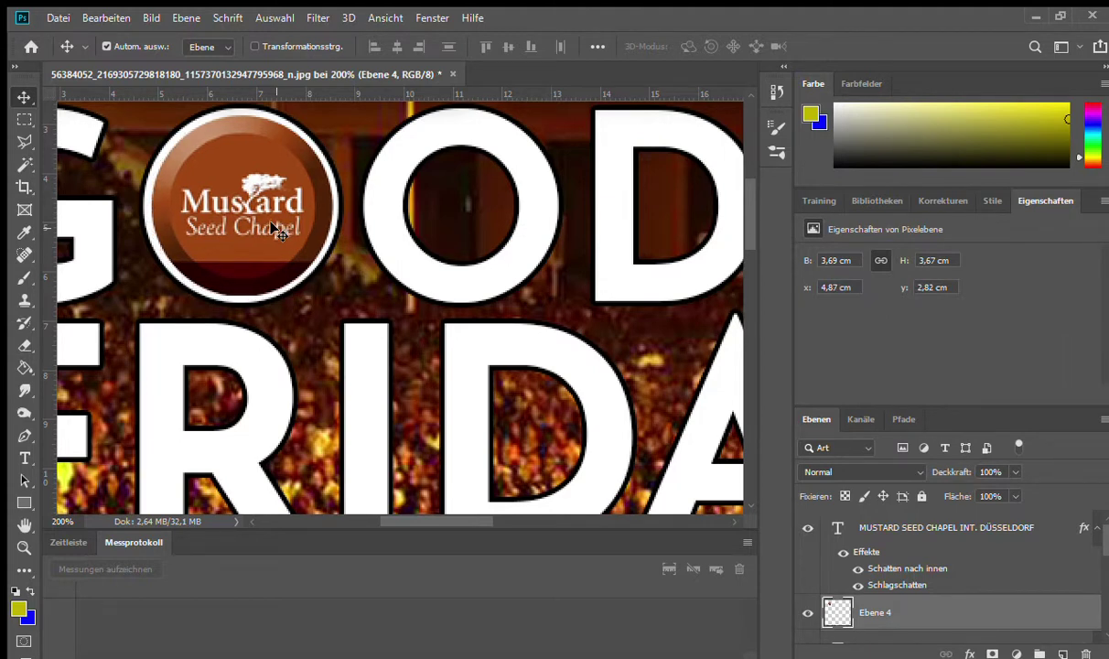
key(Up)
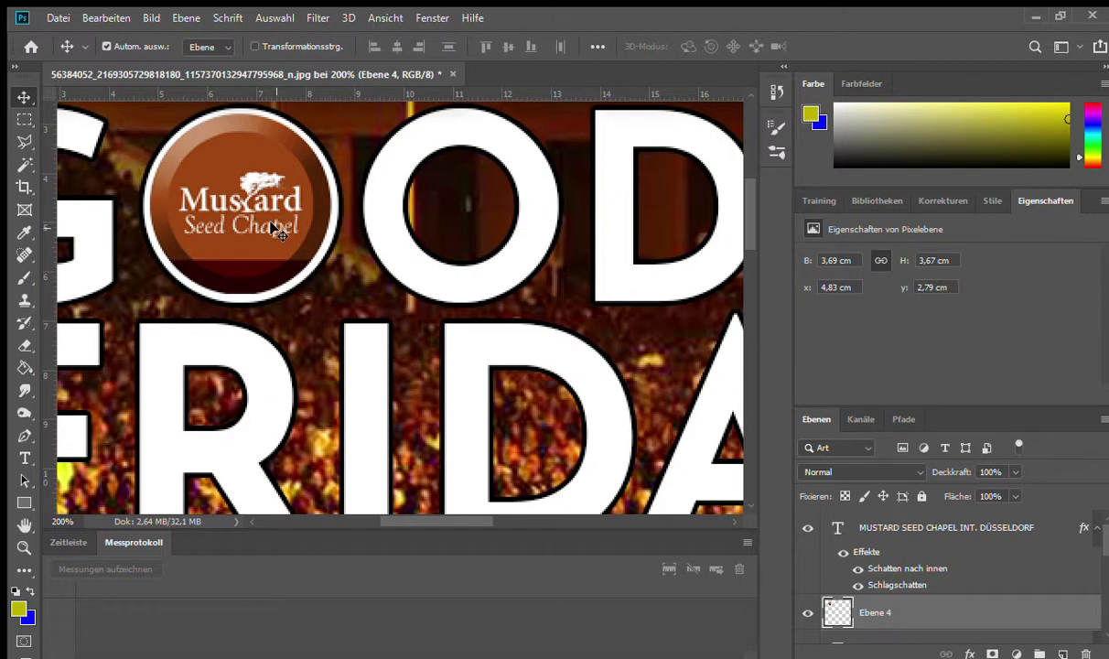
key(Down)
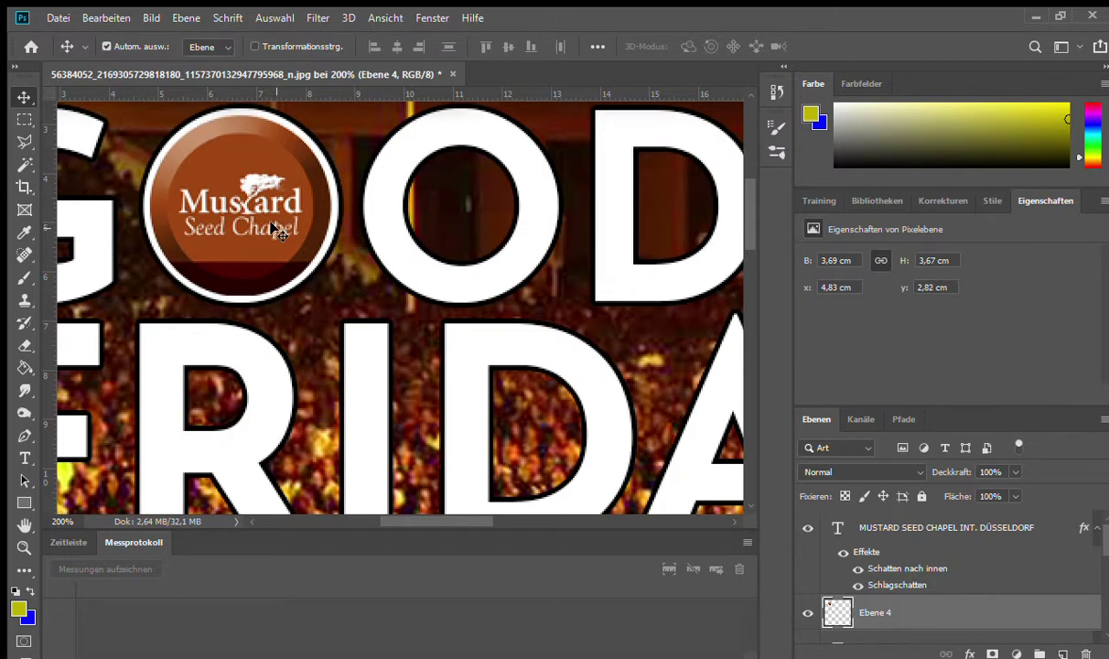
Step: Review the logo inside GOOD and the flyer's overall layout at several zoom levels
click(288, 330)
click(24, 547)
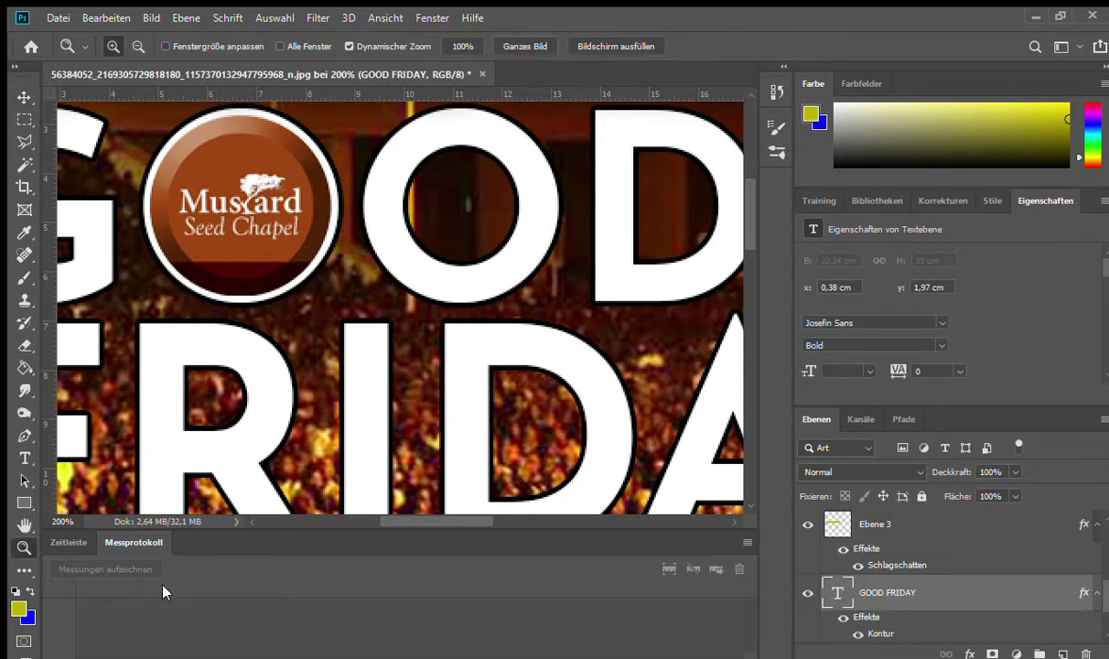
alt+click(313, 481)
alt+click(354, 466)
alt+click(476, 430)
alt+click(624, 391)
alt+click(624, 391)
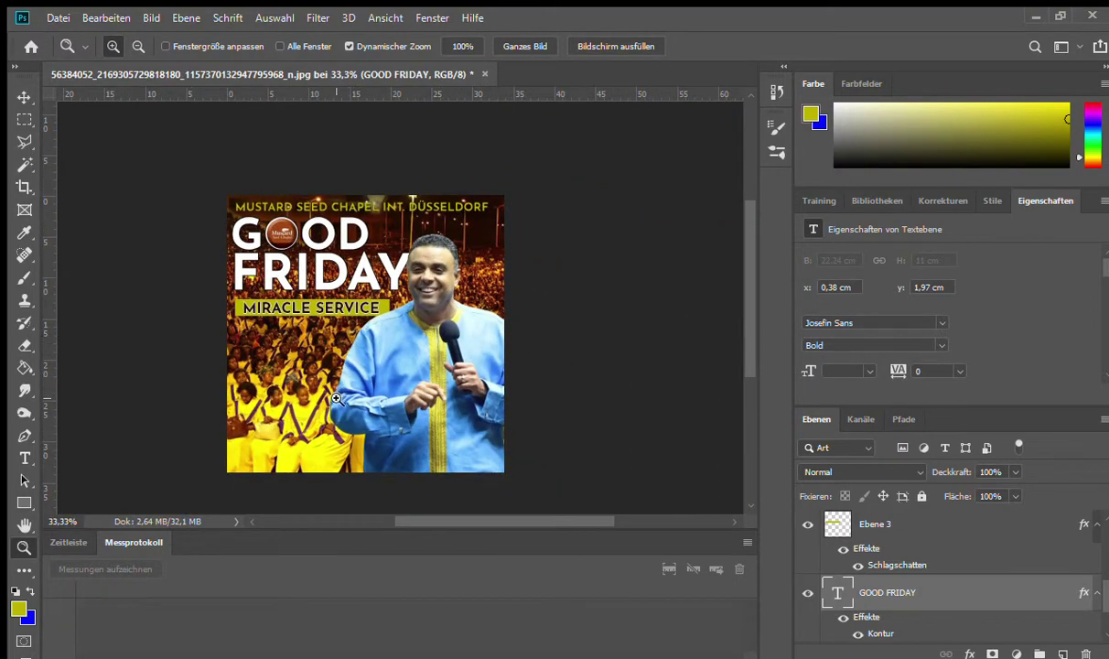
click(286, 231)
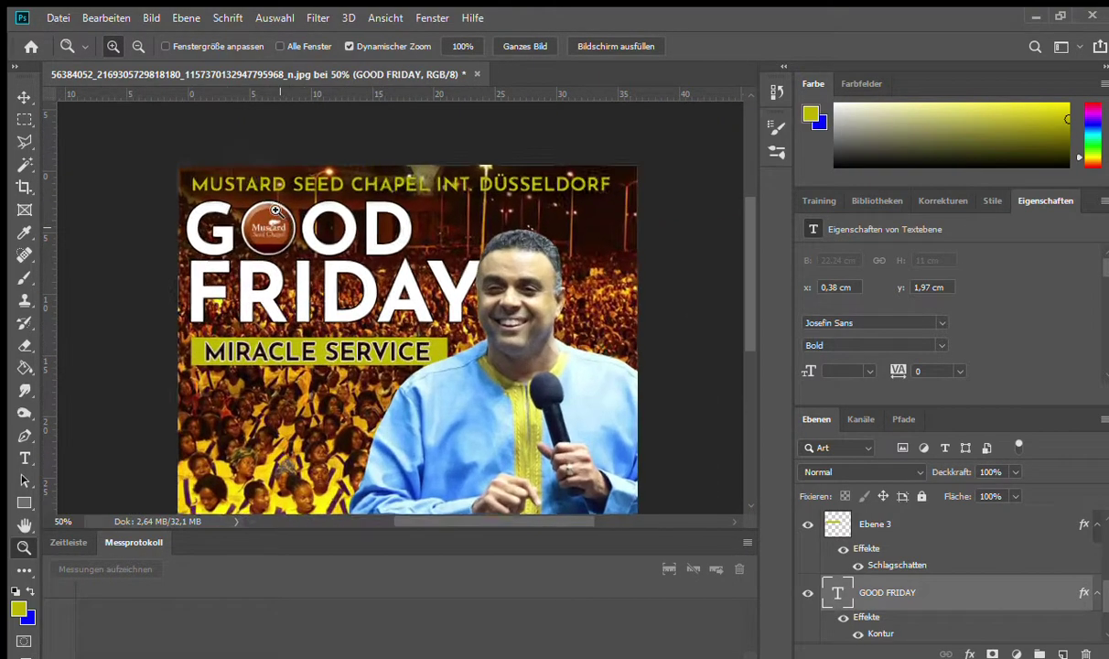
click(276, 211)
click(307, 253)
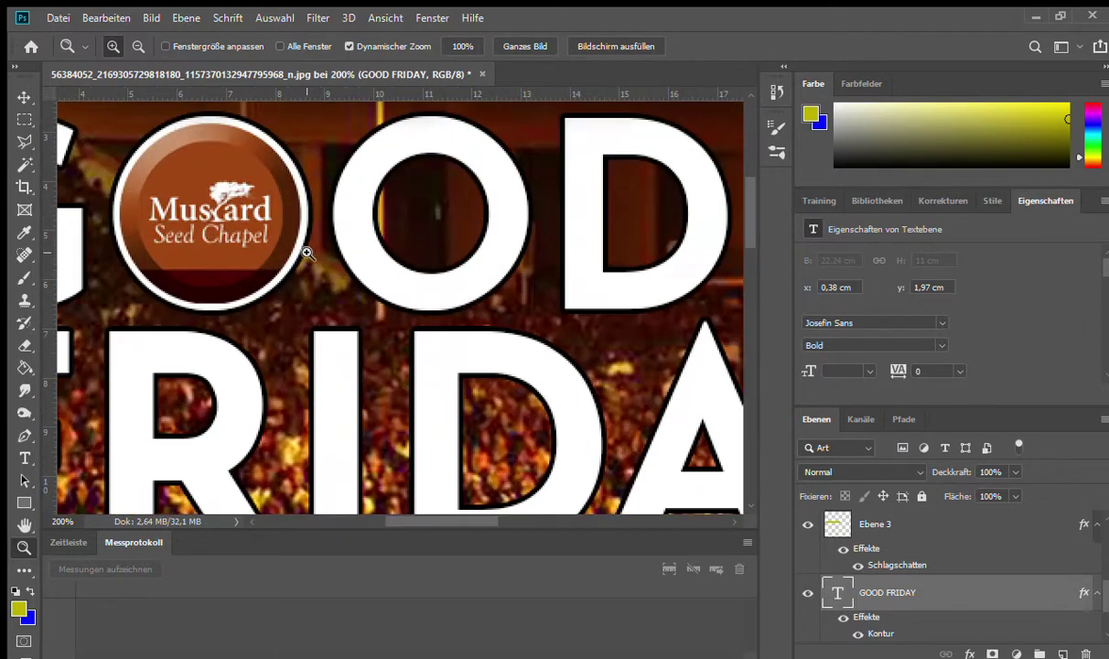
alt+click(359, 311)
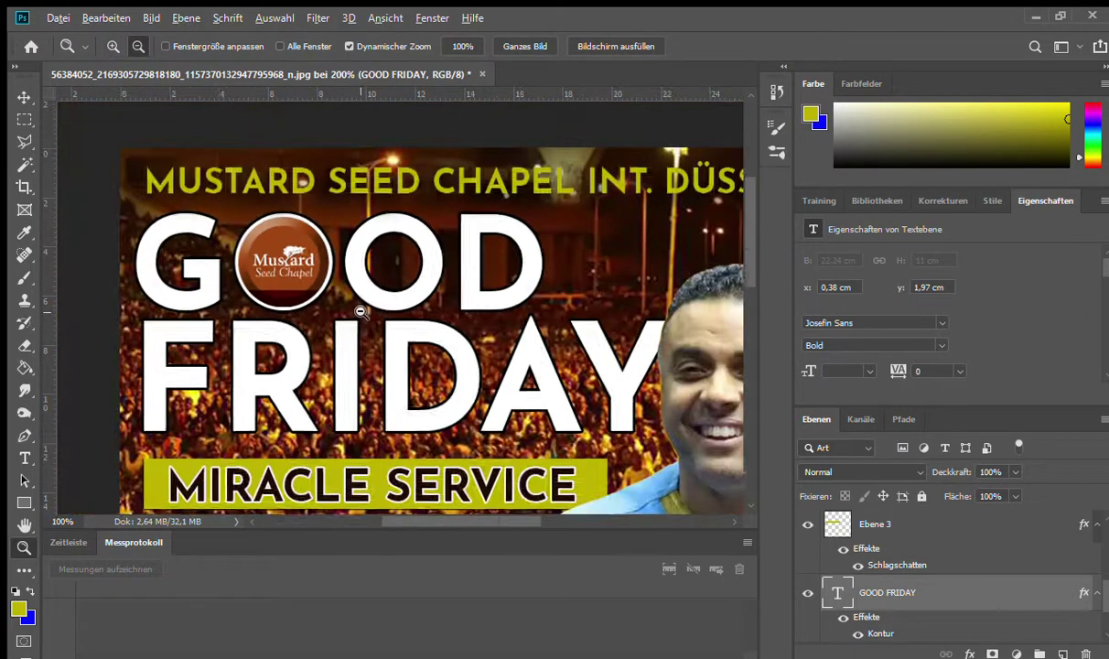
alt+click(361, 312)
Step: Try the Thin and Light font styles on the word GOOD in the title
click(24, 458)
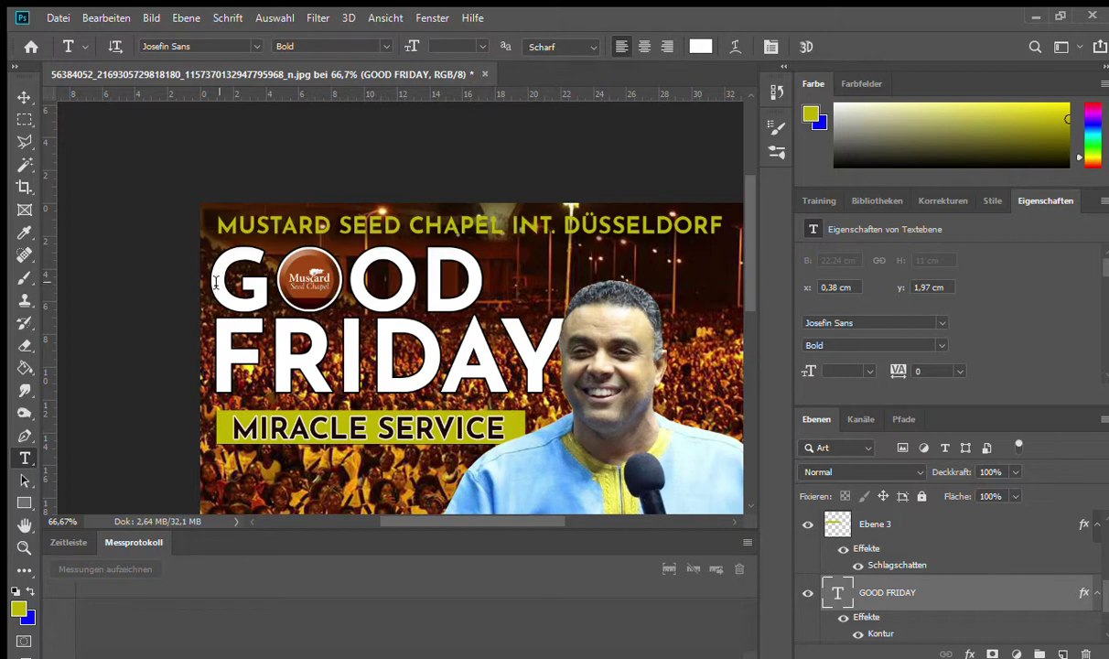
drag(215, 283, 485, 279)
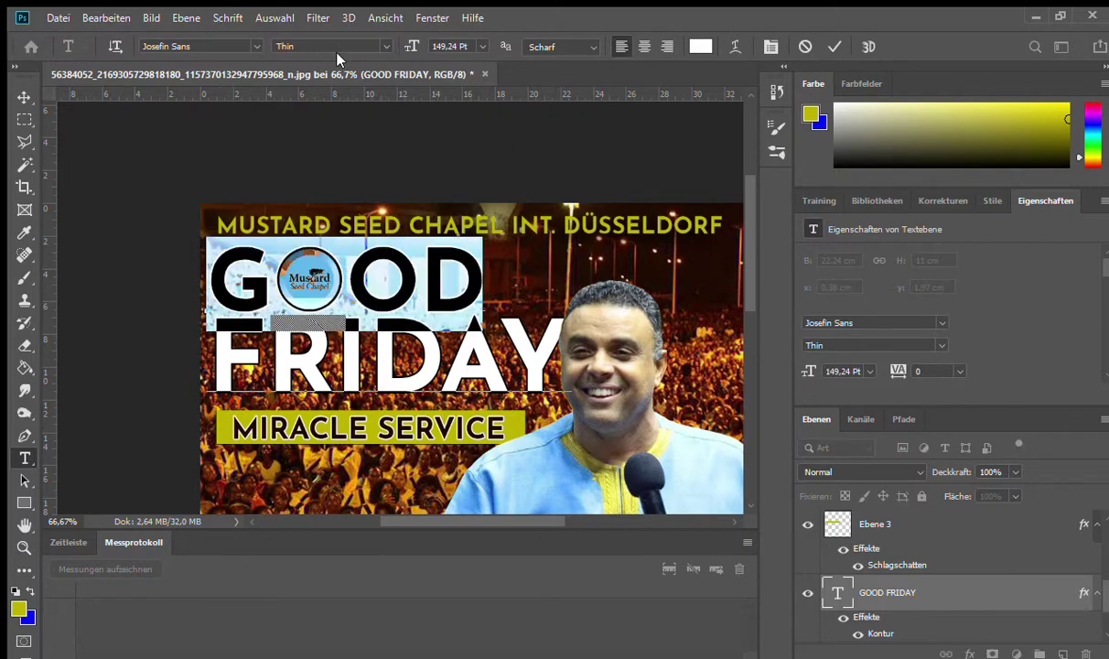
scroll(348, 52, up, 4)
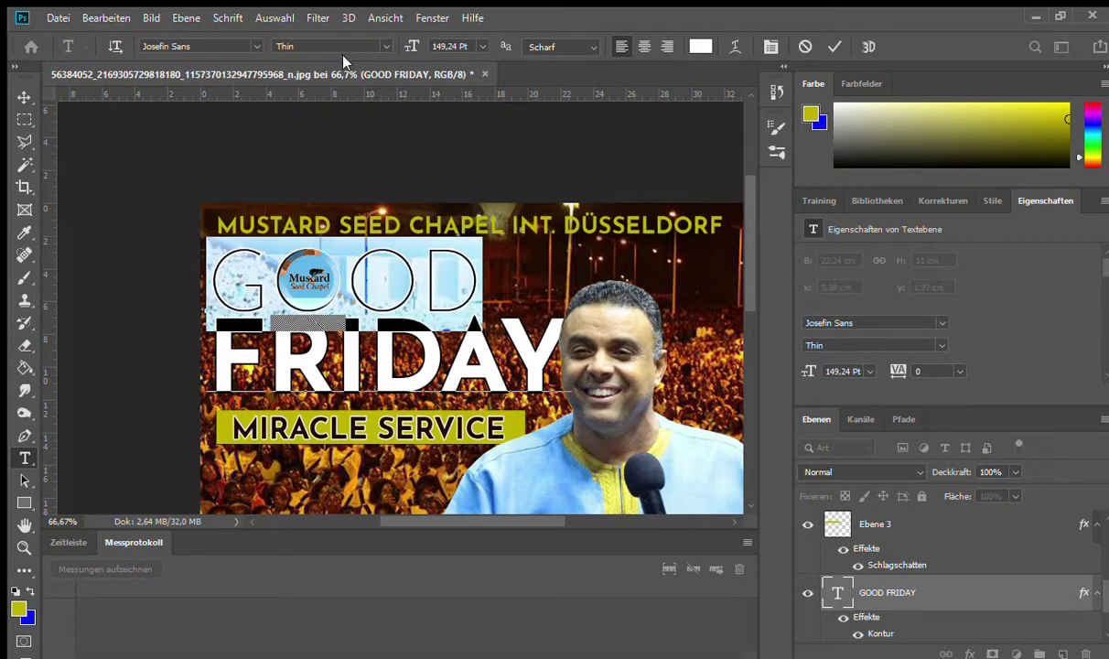
click(358, 276)
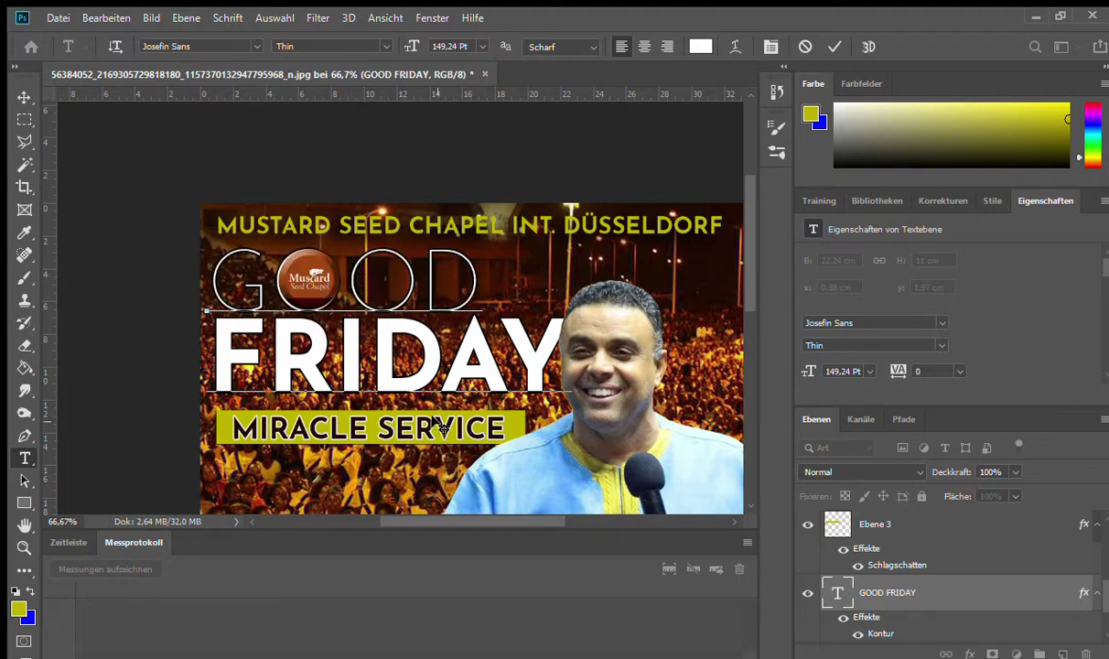
drag(467, 272, 360, 7)
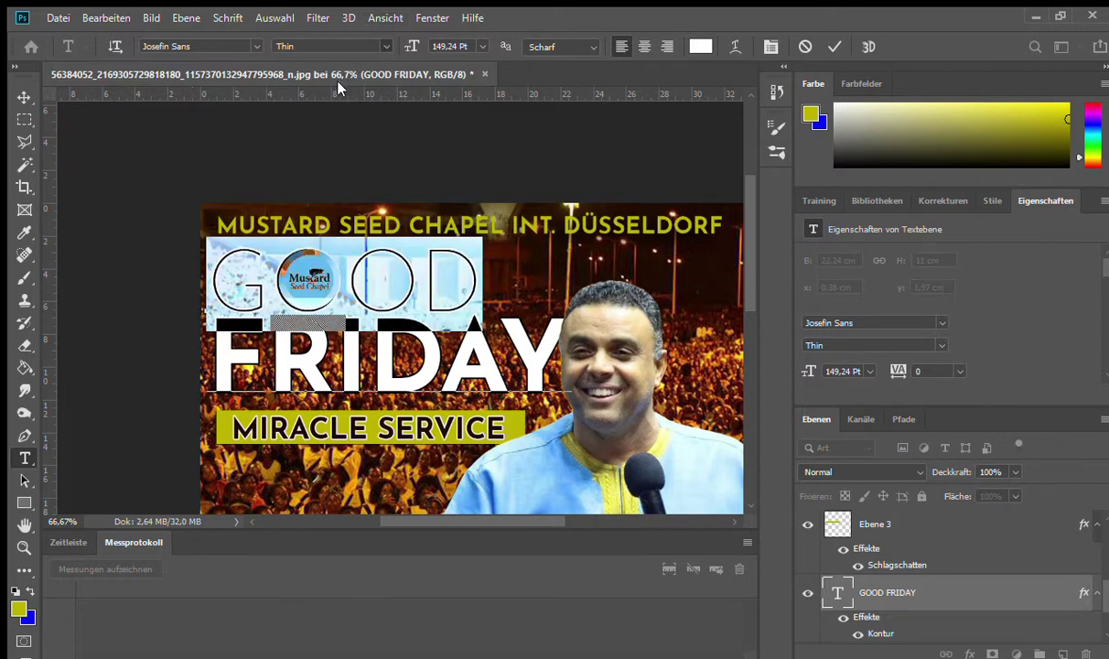
key(Down)
click(403, 293)
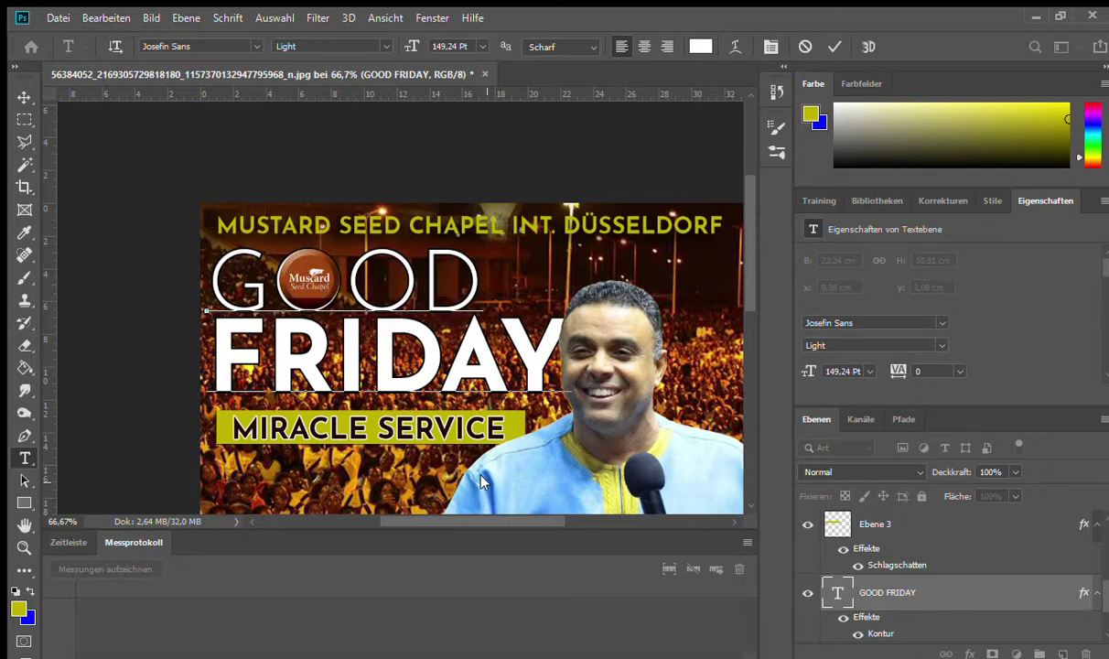
Step: Set the font style of the word GOOD to Regular
key(ctrl+a)
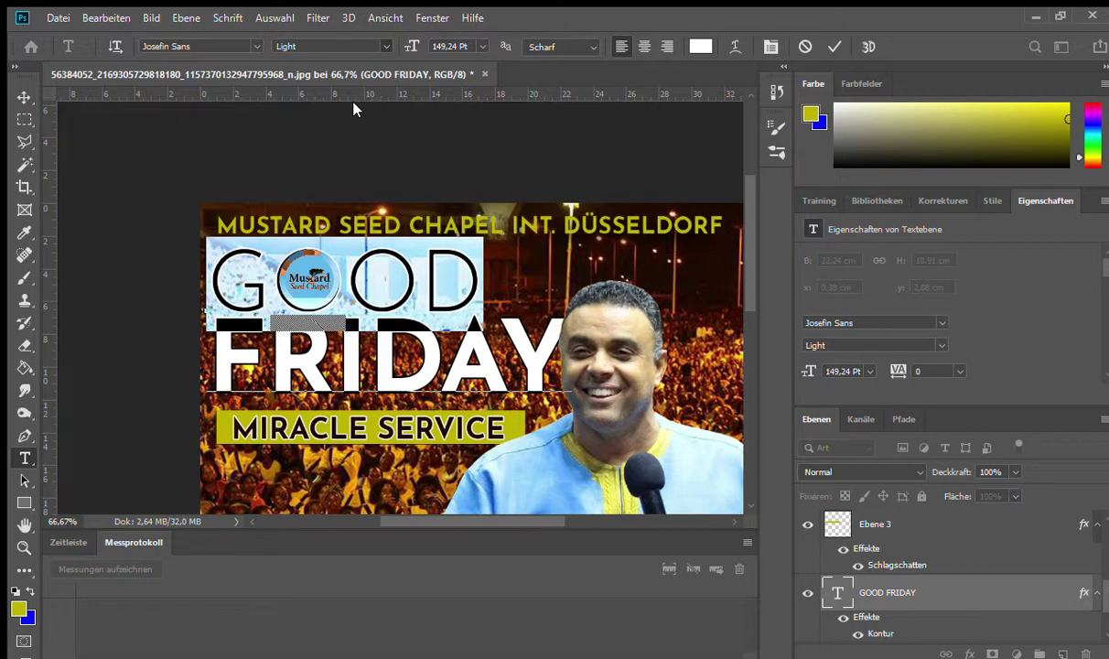
key(Down)
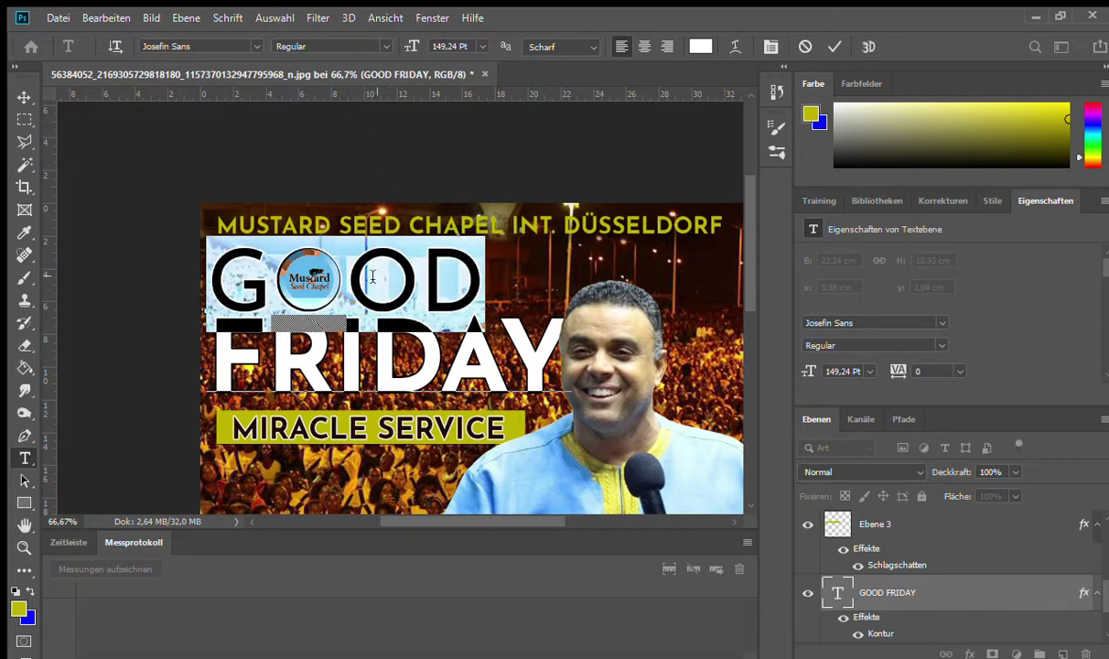
click(25, 97)
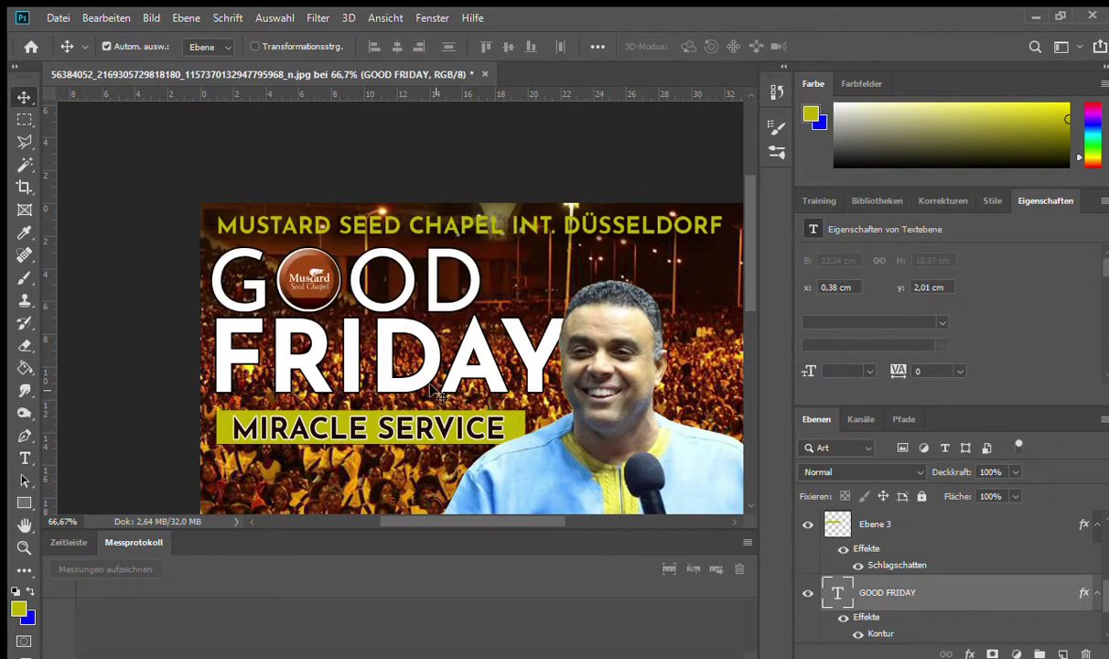
click(24, 457)
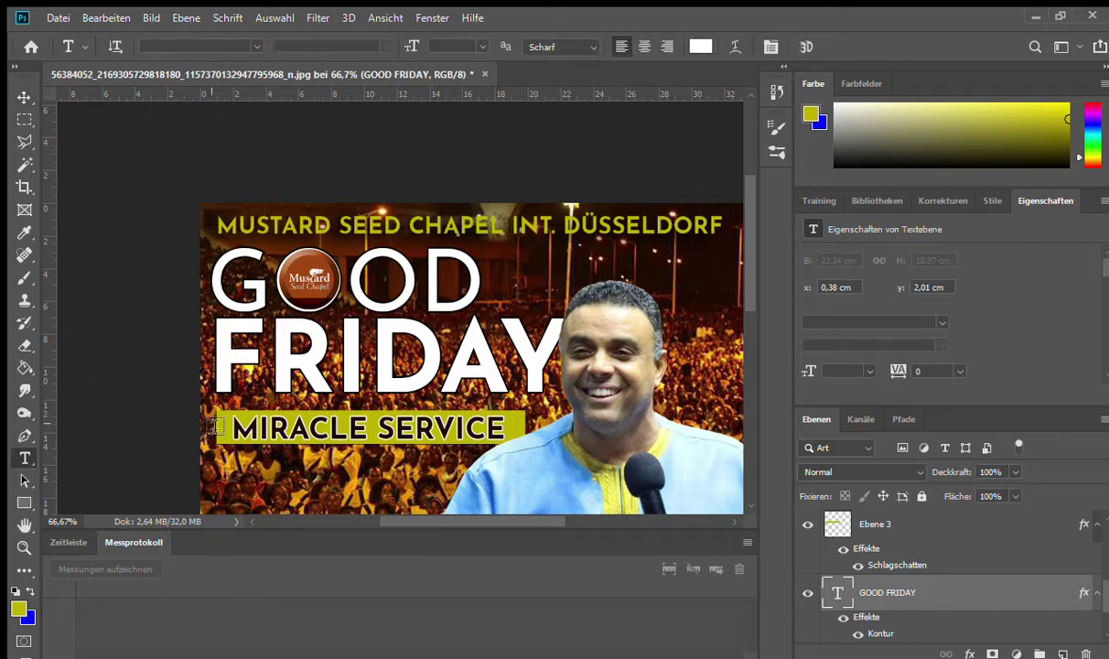
Step: Try the logo between GOOD and FRIDAY at about 84.76% width and 82.69% height, and undo the scaling
click(24, 97)
drag(318, 282, 350, 308)
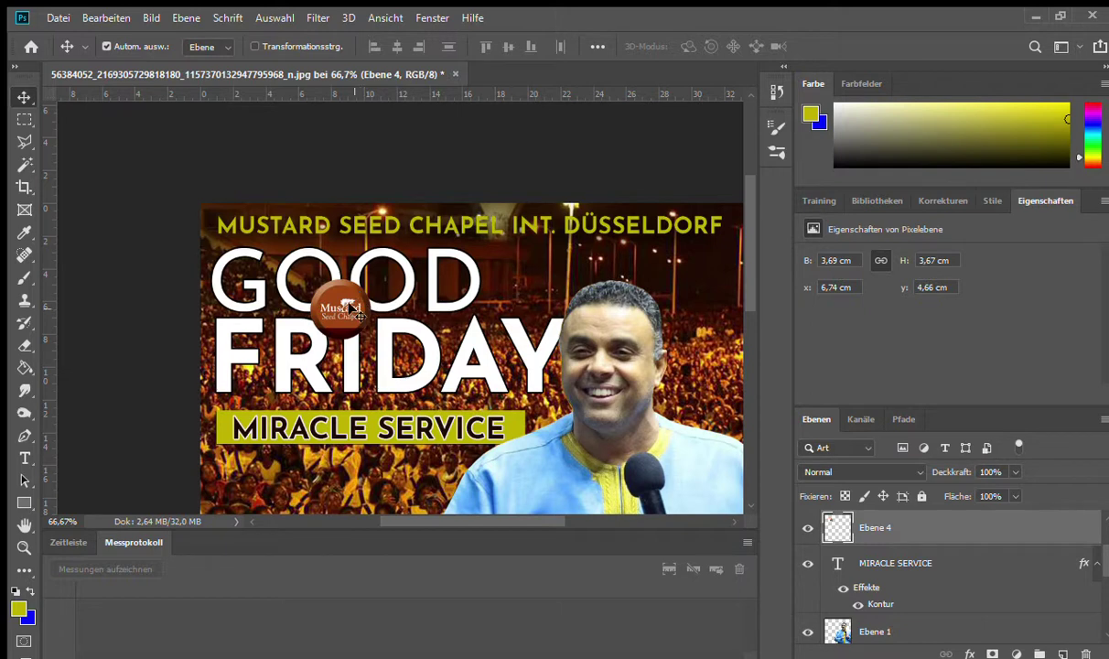
key(ctrl+t)
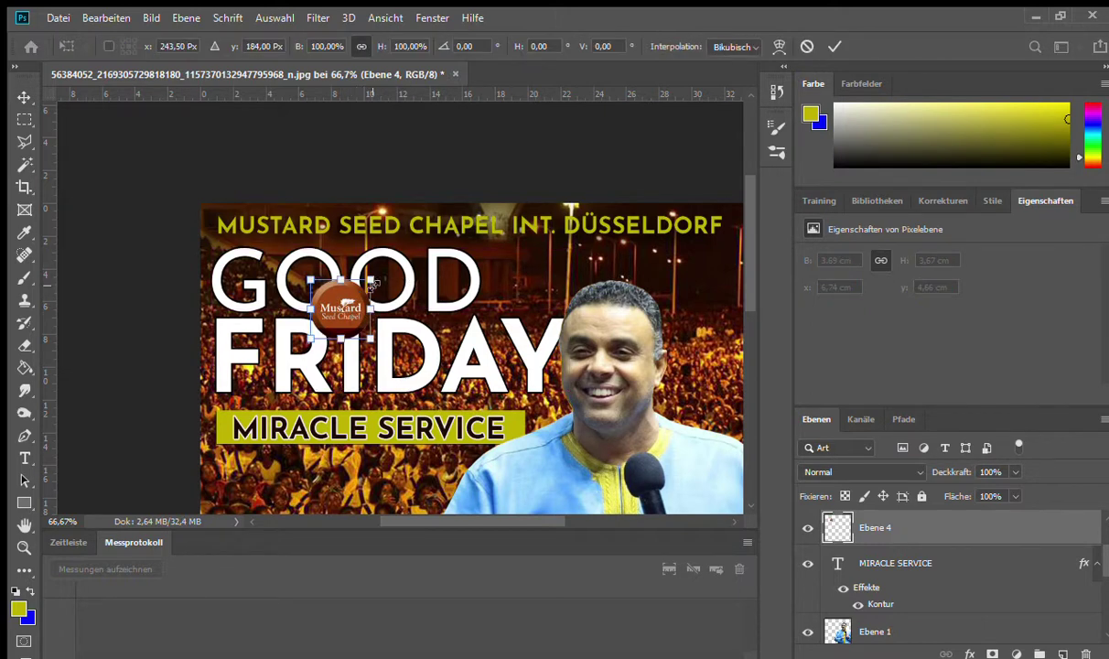
mouse_move(372, 278)
mouse_down()
mouse_move(347, 299)
mouse_move(363, 291)
mouse_up()
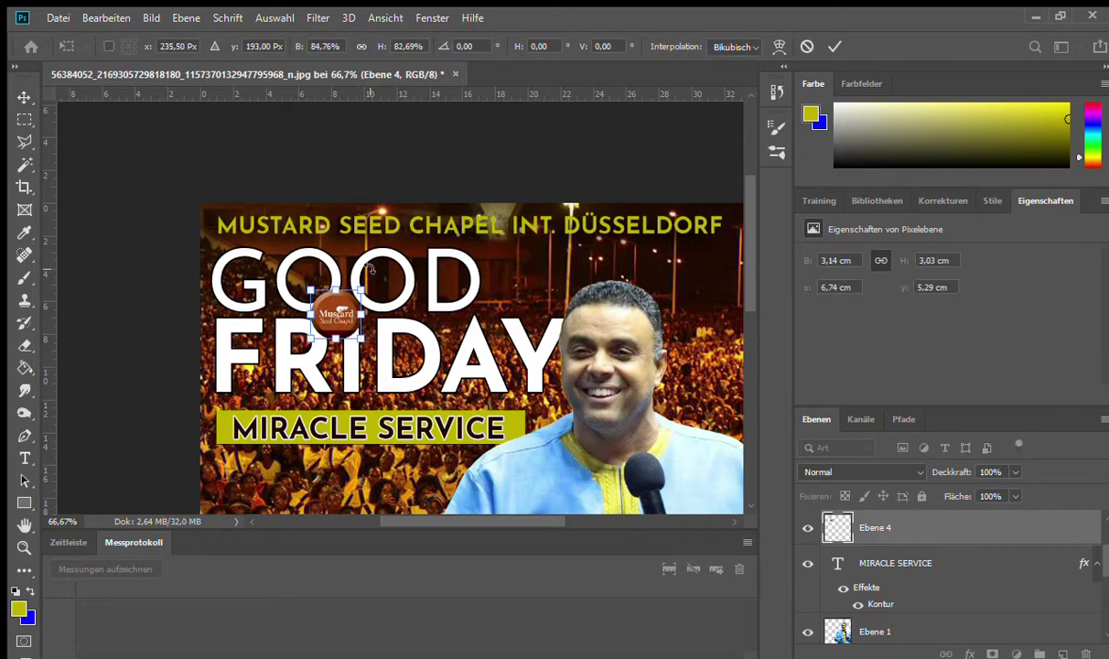
key(ctrl+z)
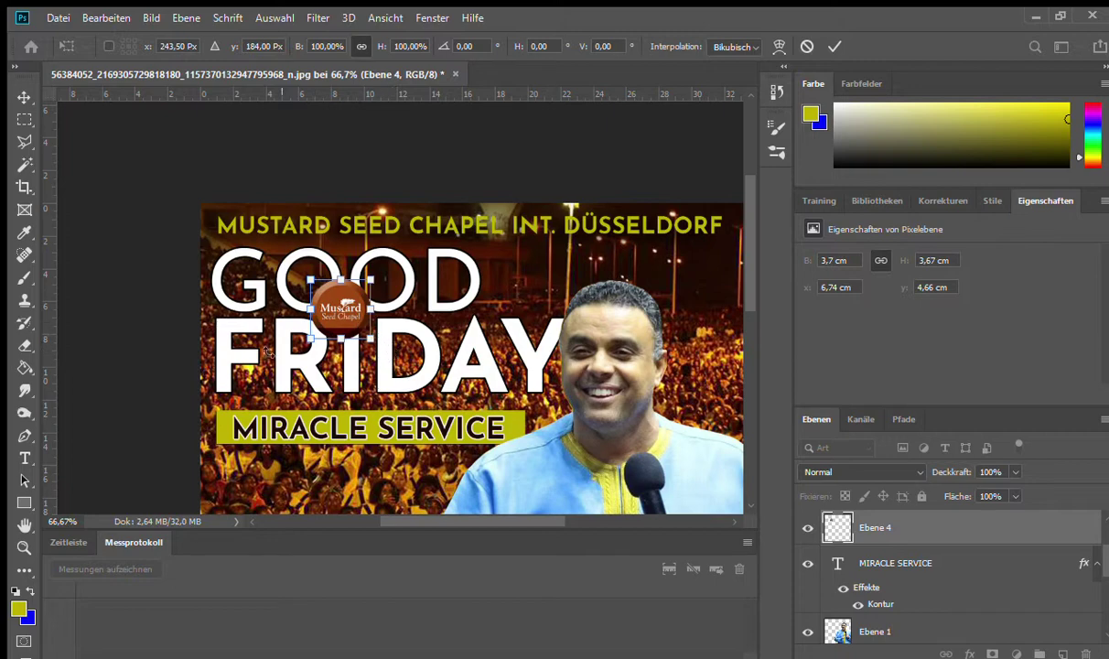
Step: Move the logo back over the first O of GOOD, at about x 4.73 cm, y 2.93 cm
click(24, 547)
click(344, 348)
key(v)
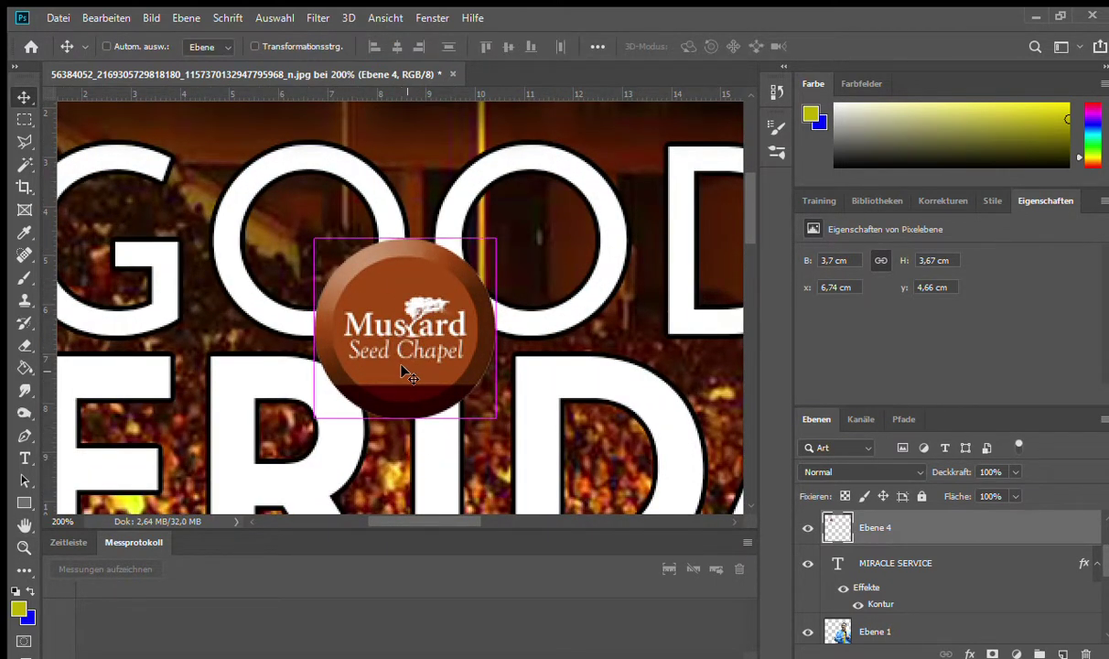
drag(399, 281, 302, 195)
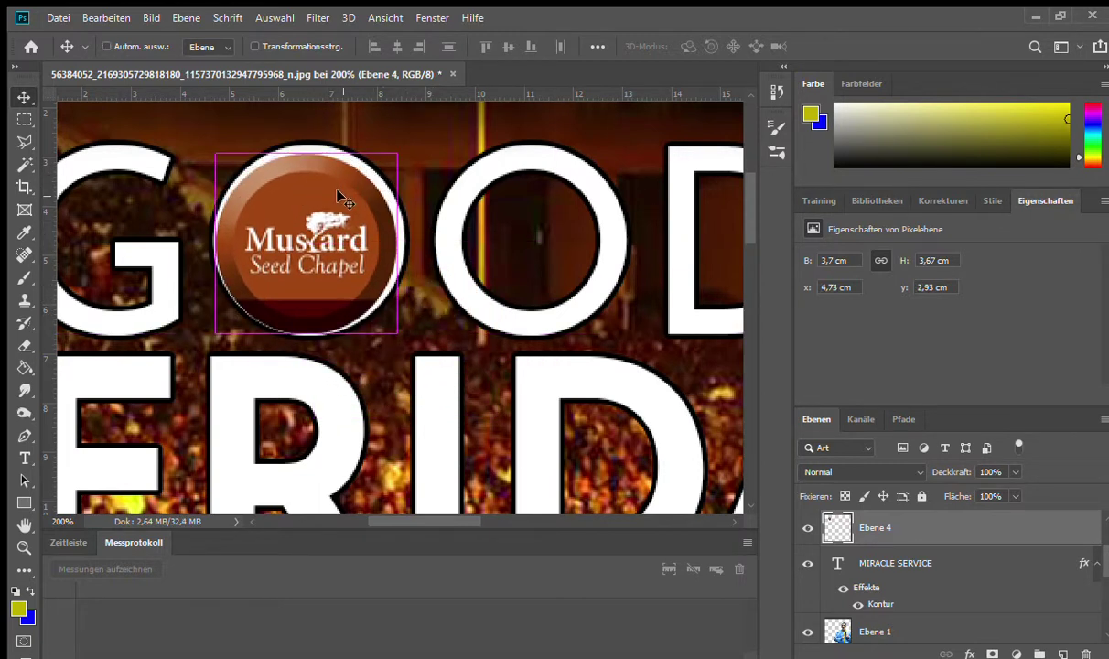
Step: Scale the logo to about 87.62% width and 87.50% height, and centre it in the first O at x 188 px, y 133.50 px
key(ctrl+t)
drag(398, 154, 370, 162)
key(Right)
key(Right)
key(Right)
key(Right)
key(Right)
key(Right)
key(Right)
key(Up)
key(Up)
key(Up)
key(Up)
key(Up)
key(Up)
key(Up)
key(Up)
key(Right)
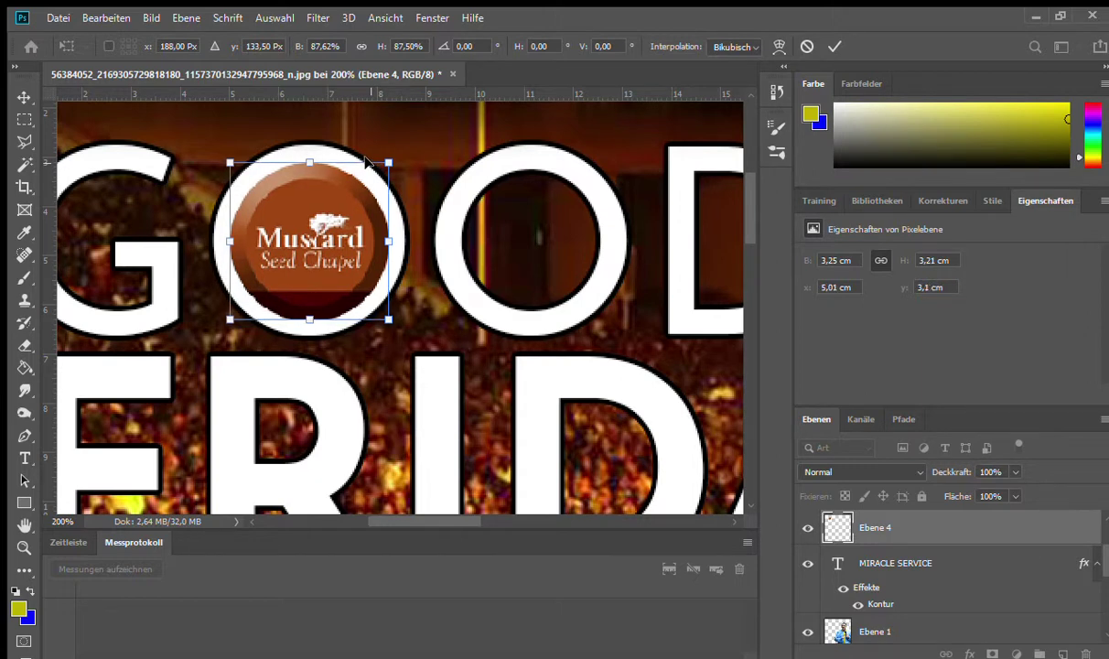
key(Return)
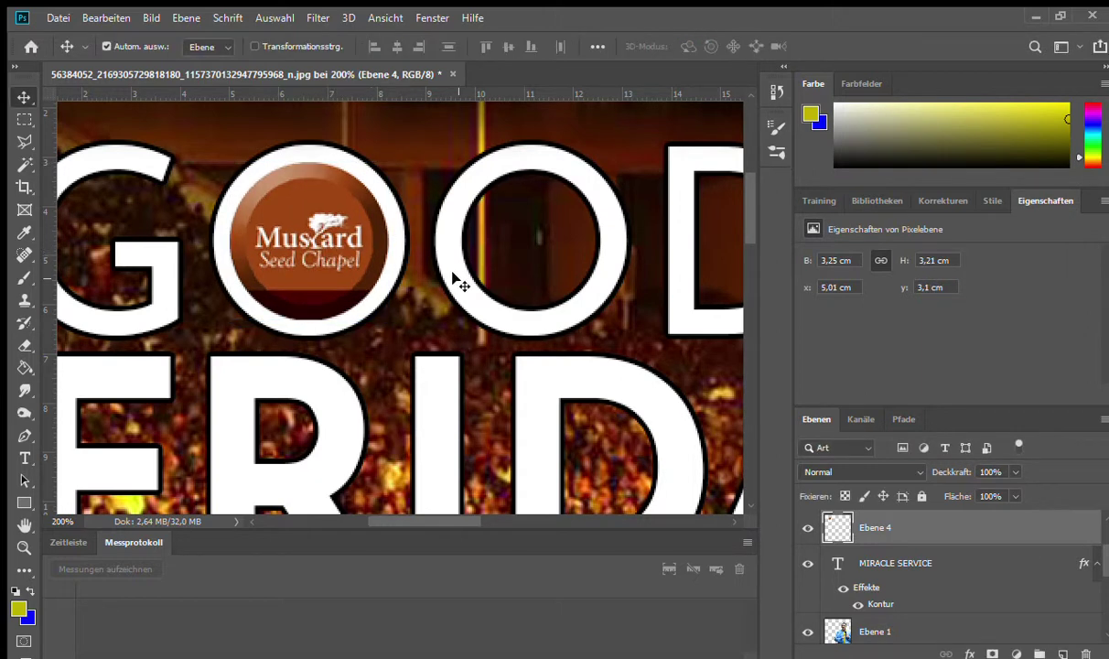
Step: Examine the resized logo against the thinner GOOD lettering, in the whole flyer and up close
click(24, 547)
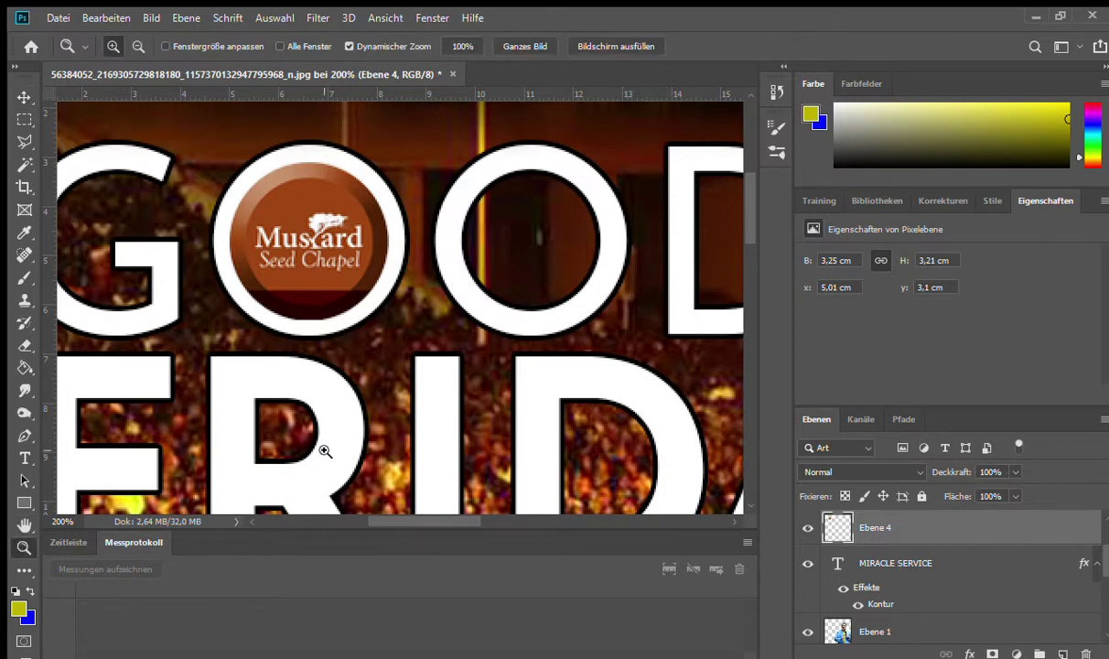
alt+click(377, 389)
alt+click(377, 389)
alt+click(382, 359)
alt+click(385, 362)
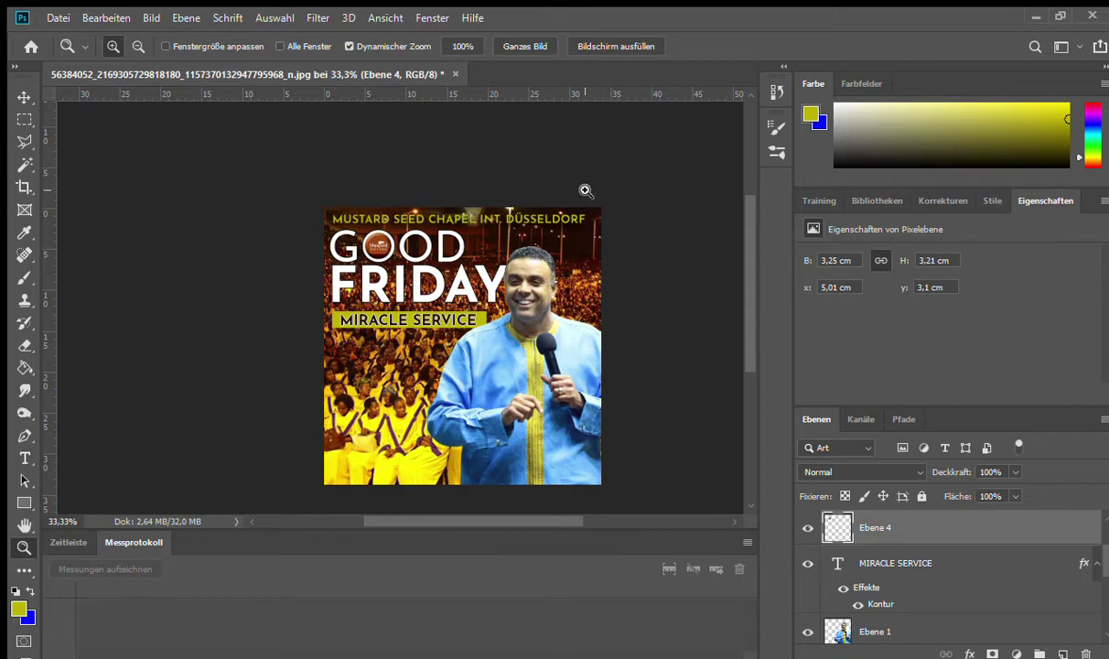
click(419, 236)
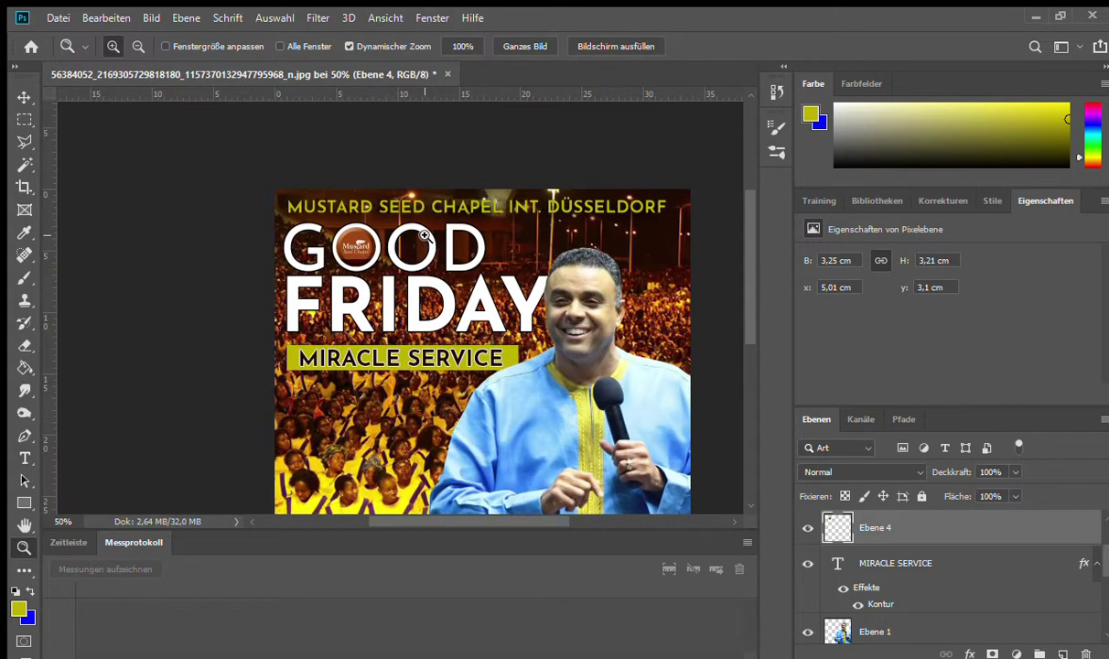
click(197, 213)
click(196, 212)
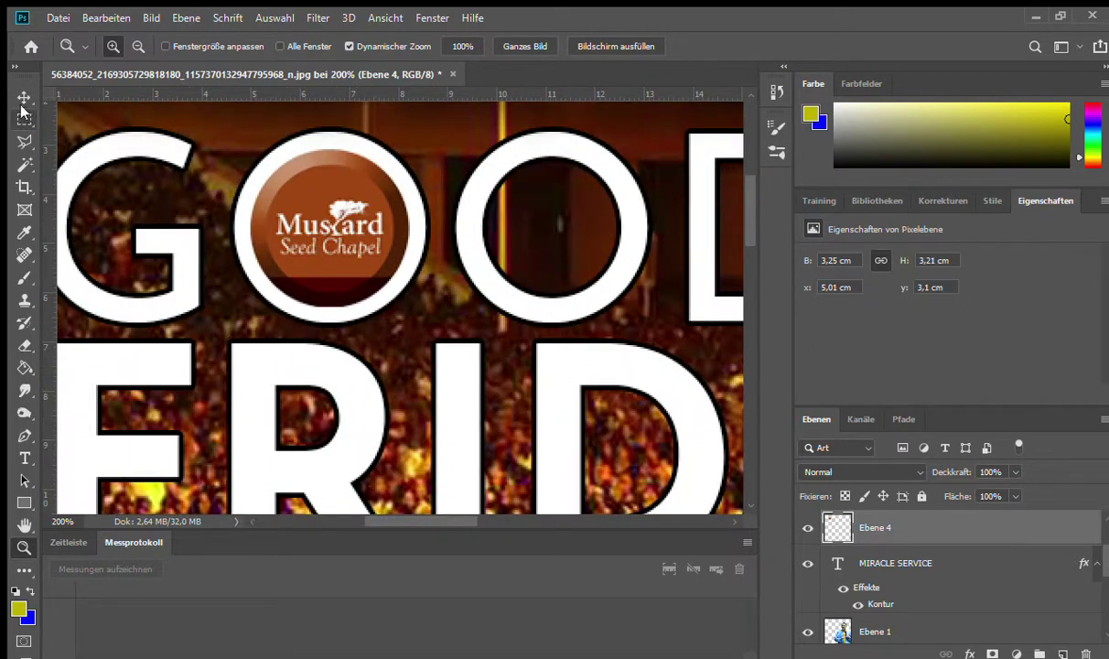
Step: Scale the church logo proportionally to 86.45% of its current size
click(24, 97)
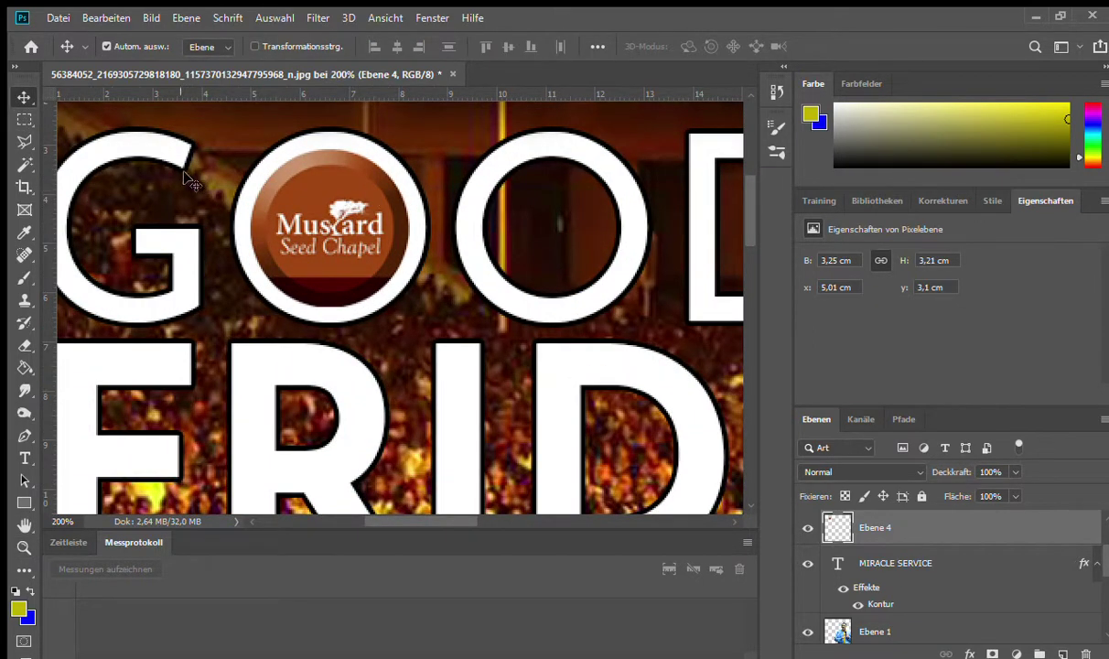
key(ctrl+t)
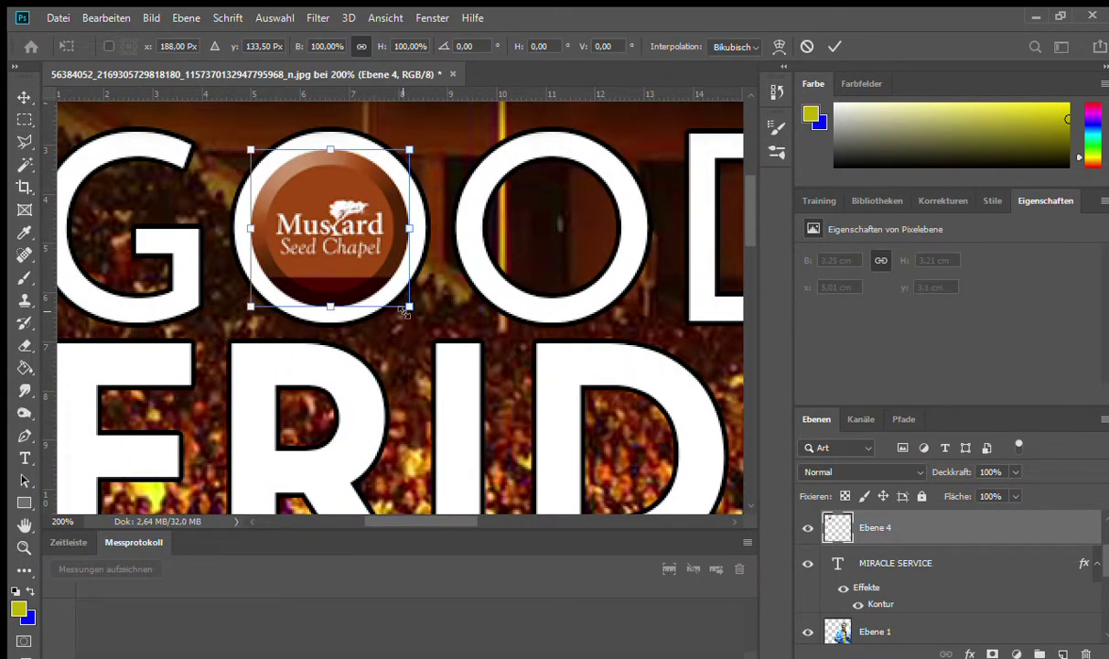
drag(411, 311, 368, 272)
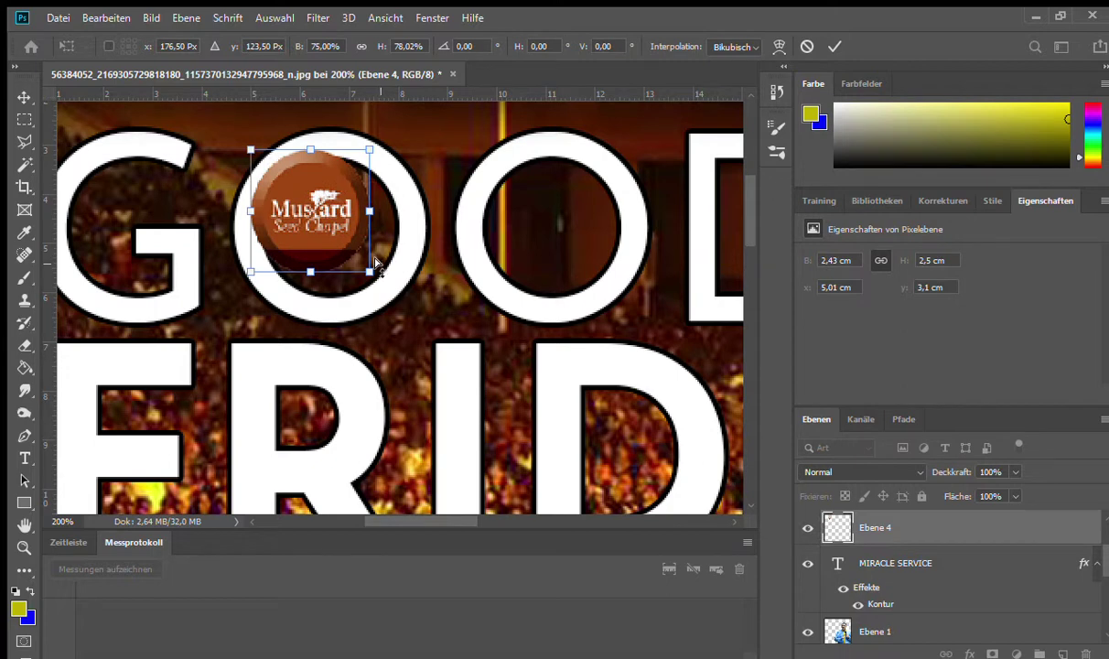
key(ctrl+z)
drag(410, 309, 376, 281)
Step: Centre the scaled logo inside the first O of GOOD at x 187.77 px, y 131.33 px, and apply the transformation
key(Right)
key(Right)
key(Right)
key(Right)
key(Right)
key(Right)
key(Right)
key(Down)
key(Down)
key(Down)
key(Left)
key(Down)
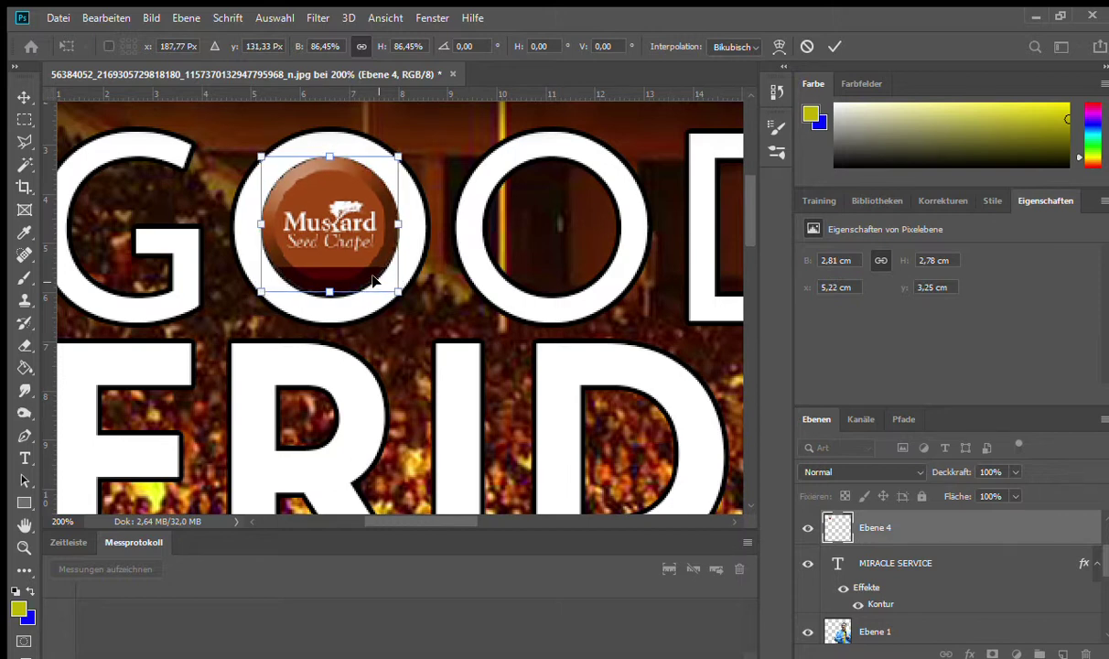
key(Return)
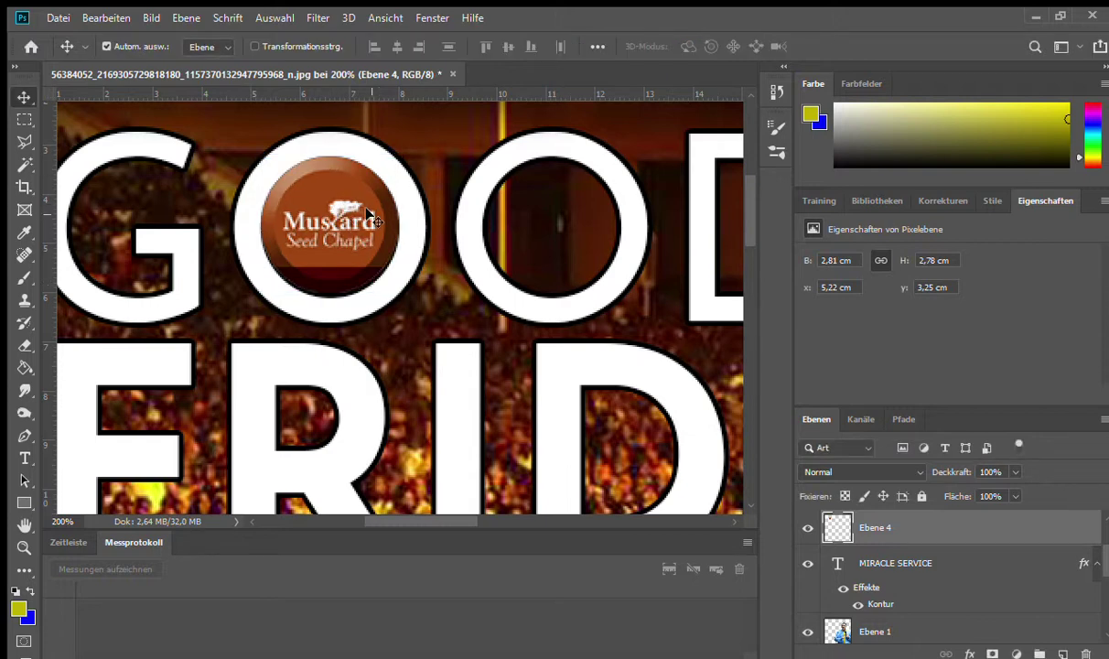
Step: Try the logo slightly further right and down at x 5.26 cm, y 3.28 cm, and move it back
key(Right)
key(Right)
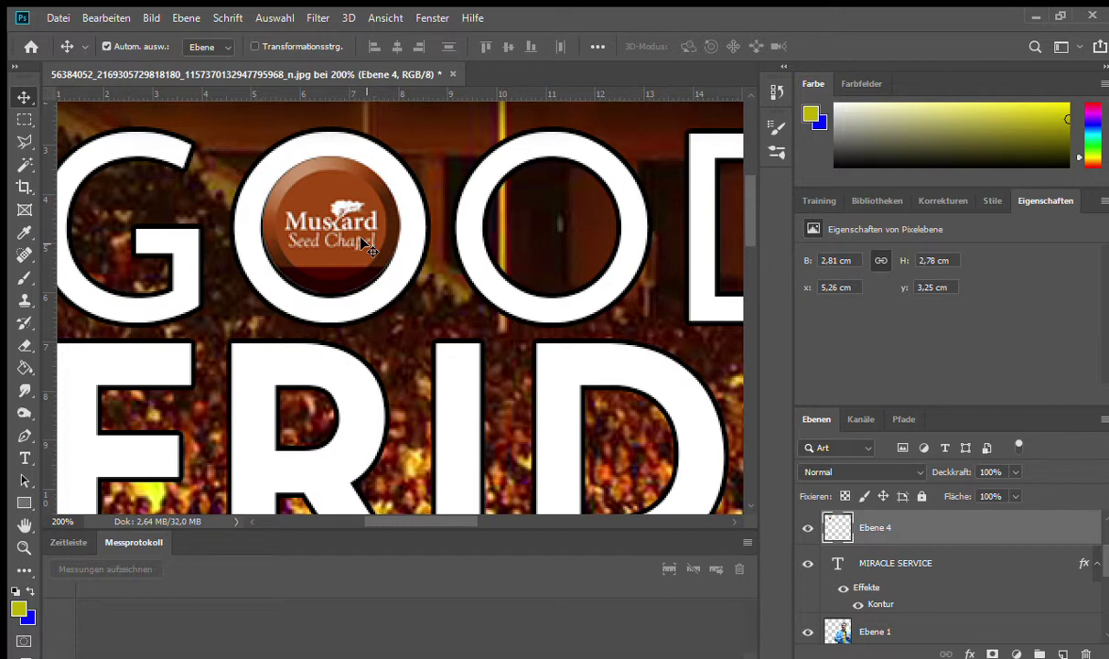
key(Left)
key(Left)
key(Right)
key(Right)
key(Down)
key(Down)
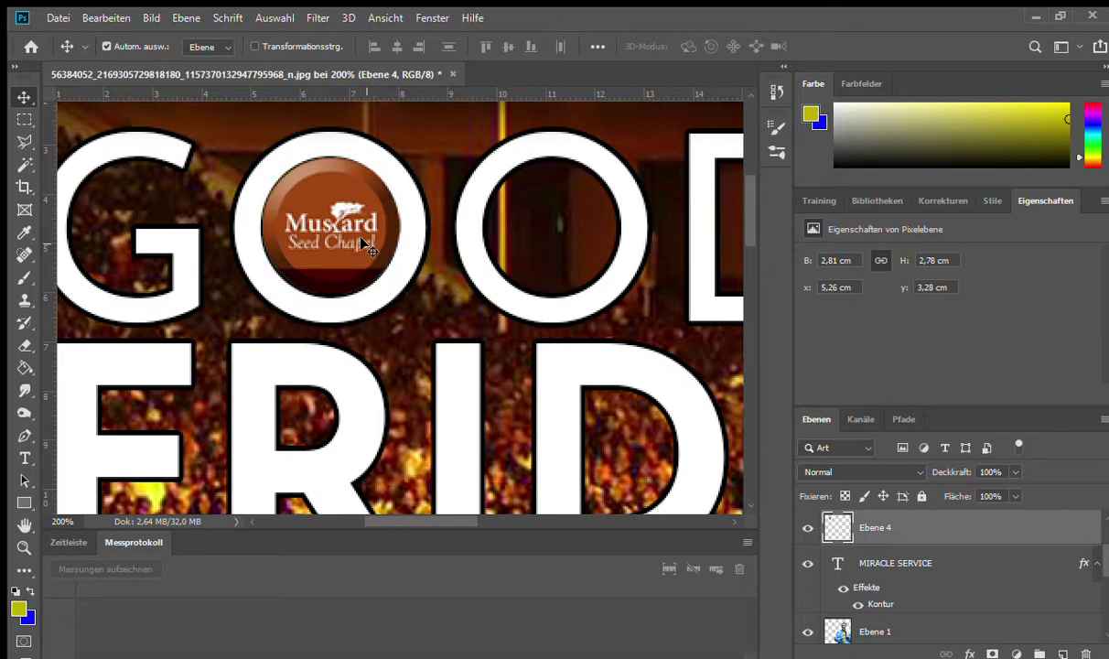
key(Up)
key(Up)
key(Left)
key(Left)
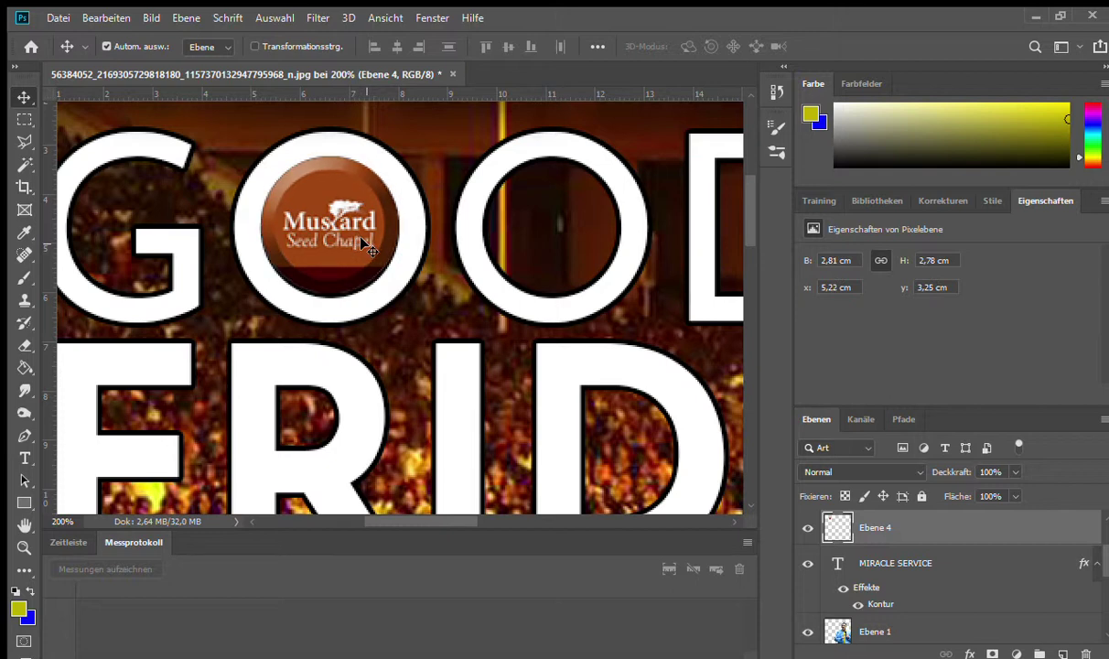
Step: Fine-tune the logo's fit in the first O by nudging it to x 5.22 cm, y 3.28 cm
key(Right)
key(Right)
key(Down)
key(Down)
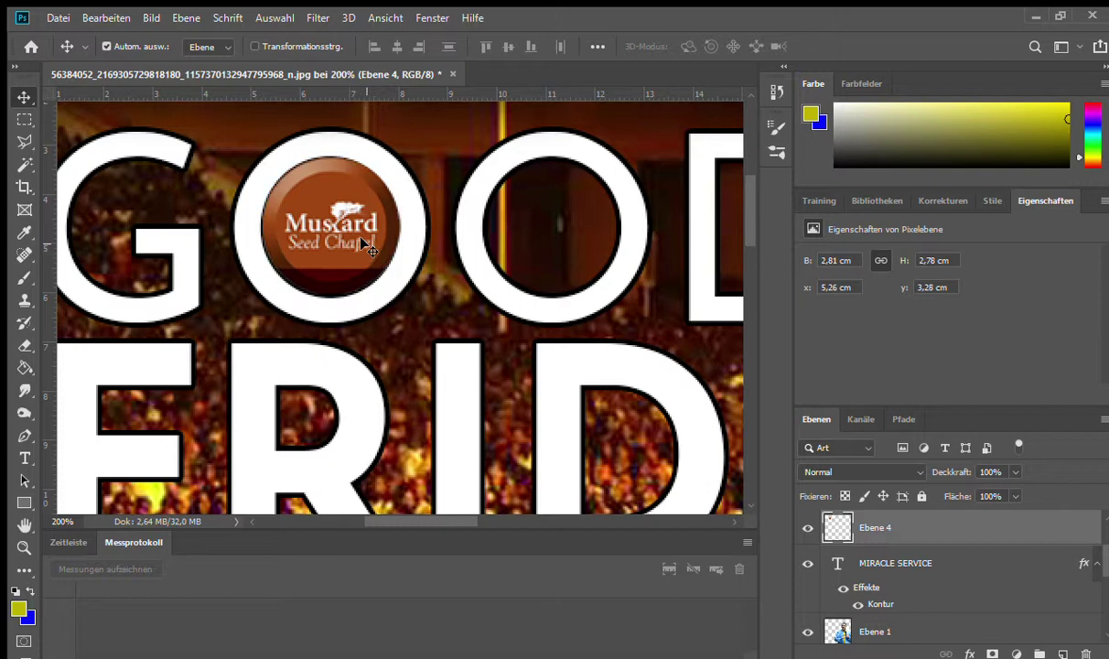
key(Left)
key(Left)
key(Right)
key(Right)
key(Left)
key(Left)
key(Right)
key(Right)
key(Left)
key(Left)
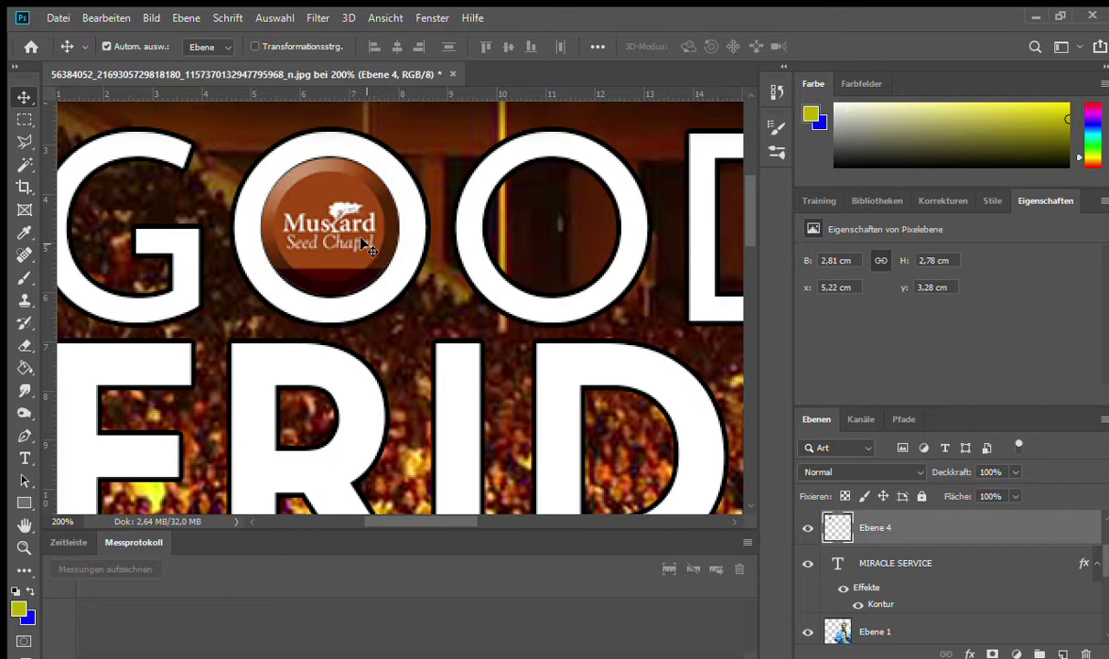
key(Right)
key(Right)
key(Left)
key(Left)
key(Right)
key(Right)
key(Left)
key(Left)
Step: Add a thin black stroke (Kontur) effect around the logo on layer Ebene 4
key(ctrl+shift+z)
key(space)
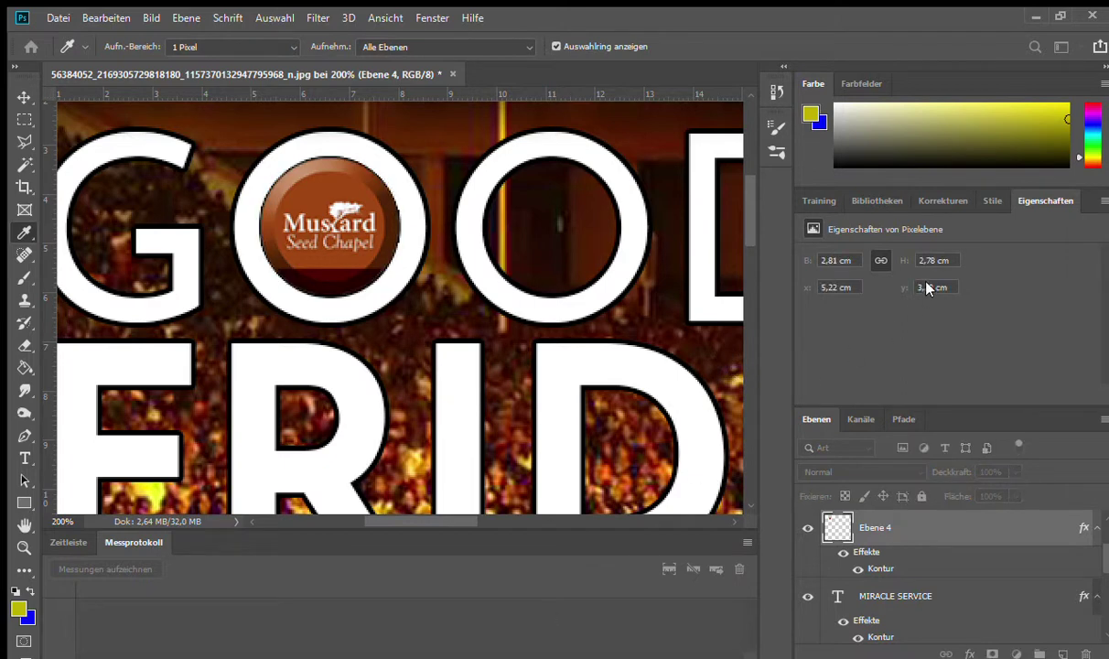
key(h)
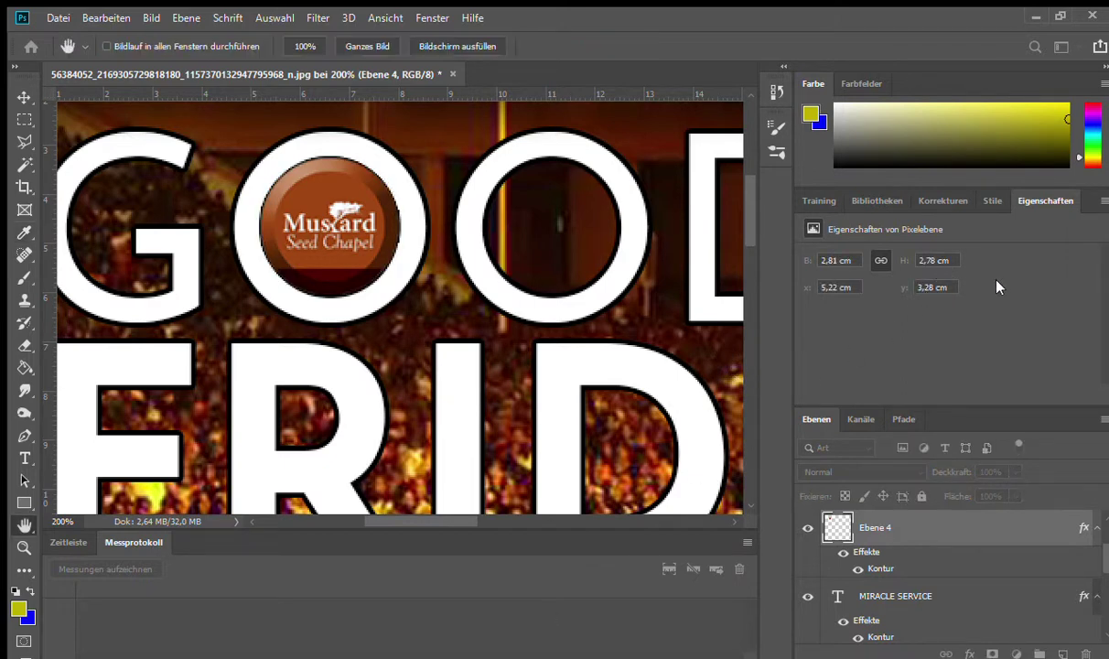
key(v)
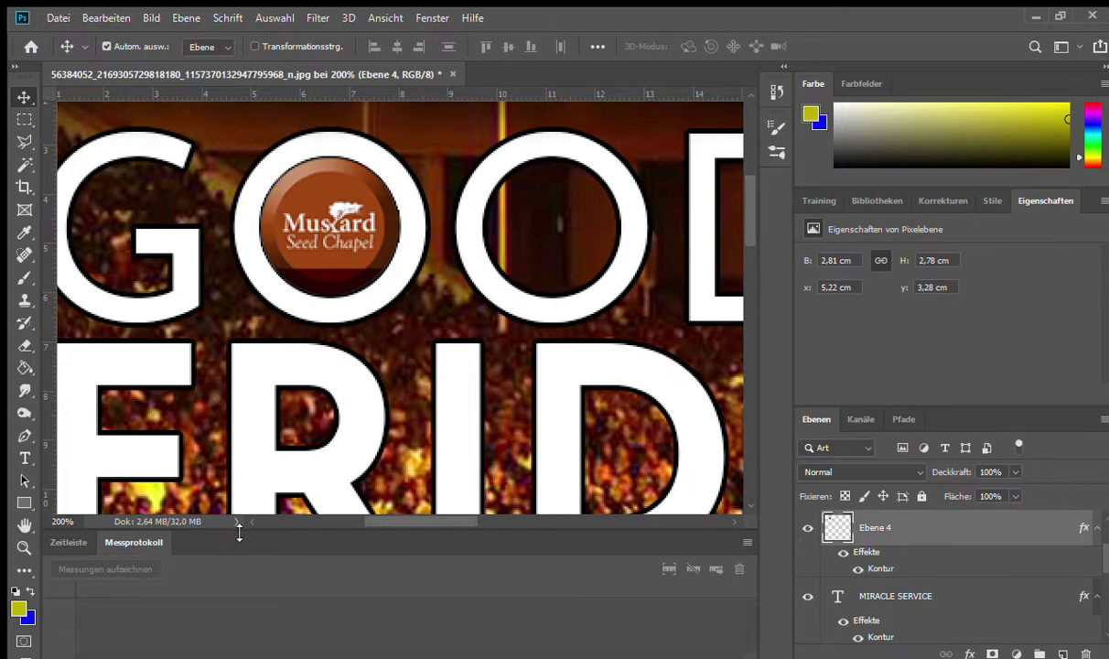
Step: Recolour the whole MIRACLE SERVICE text white
key(z)
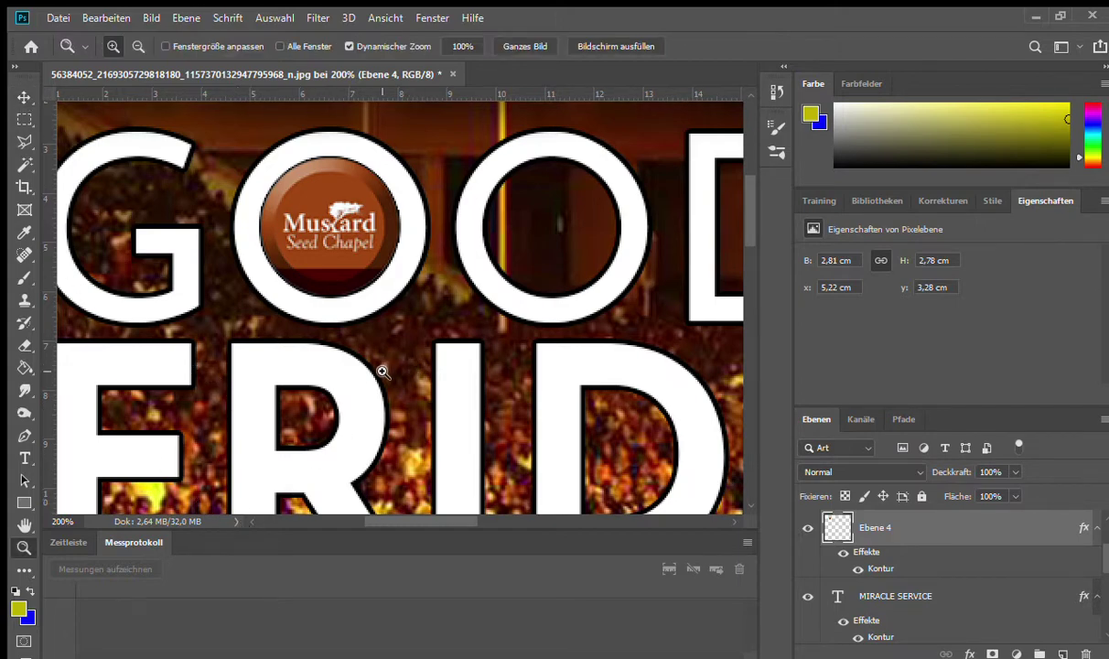
alt+click(352, 407)
alt+click(423, 411)
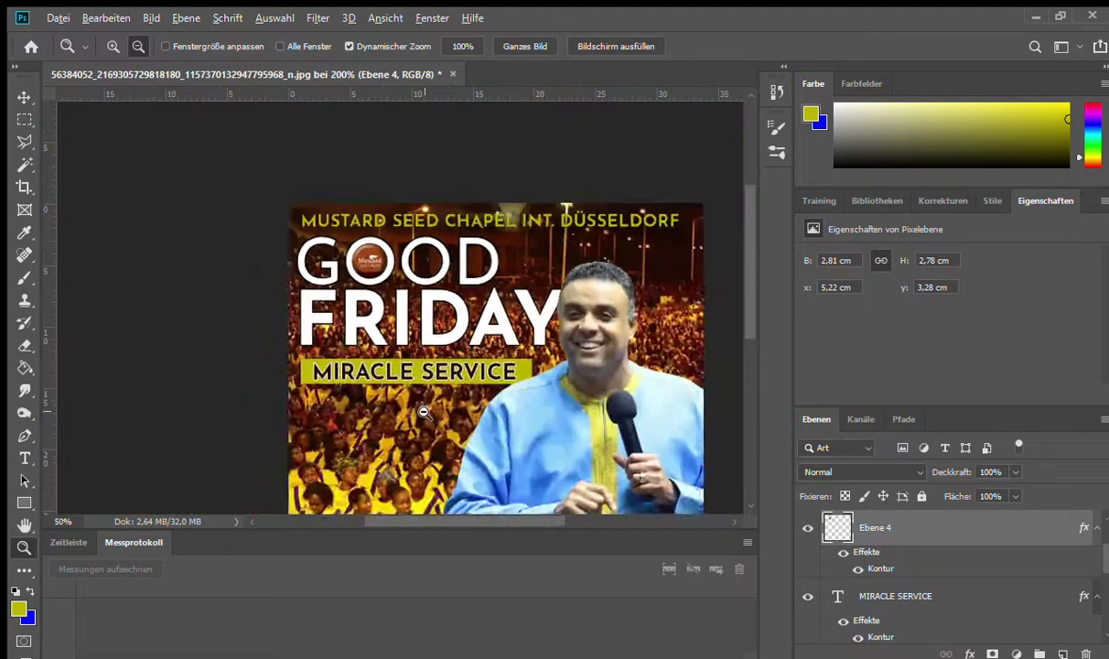
alt+click(424, 411)
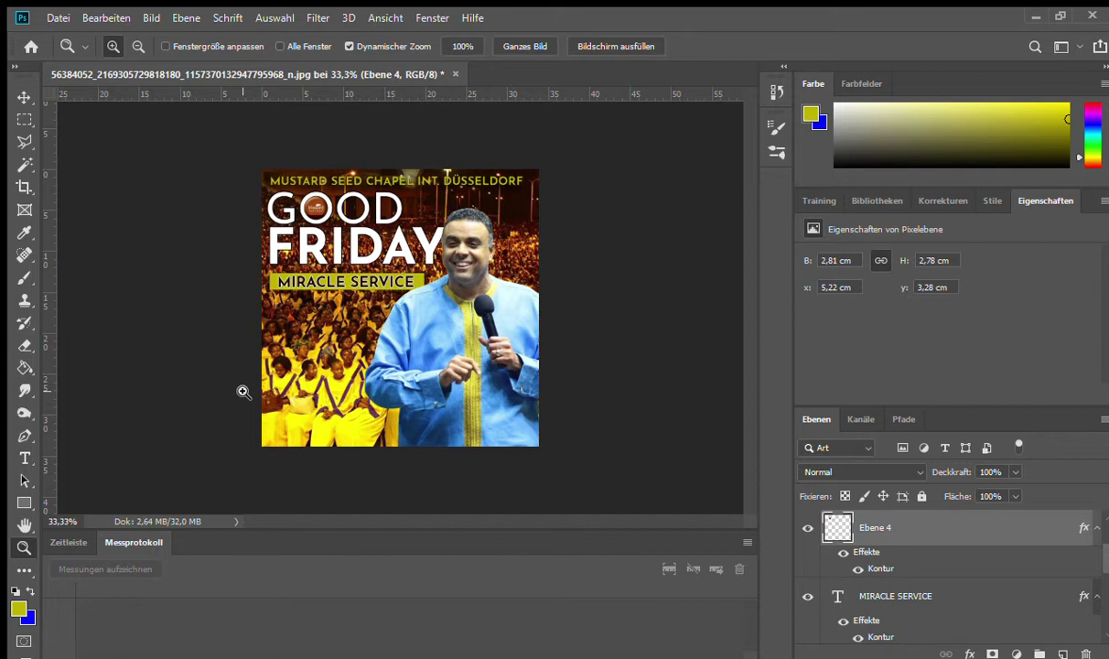
click(366, 279)
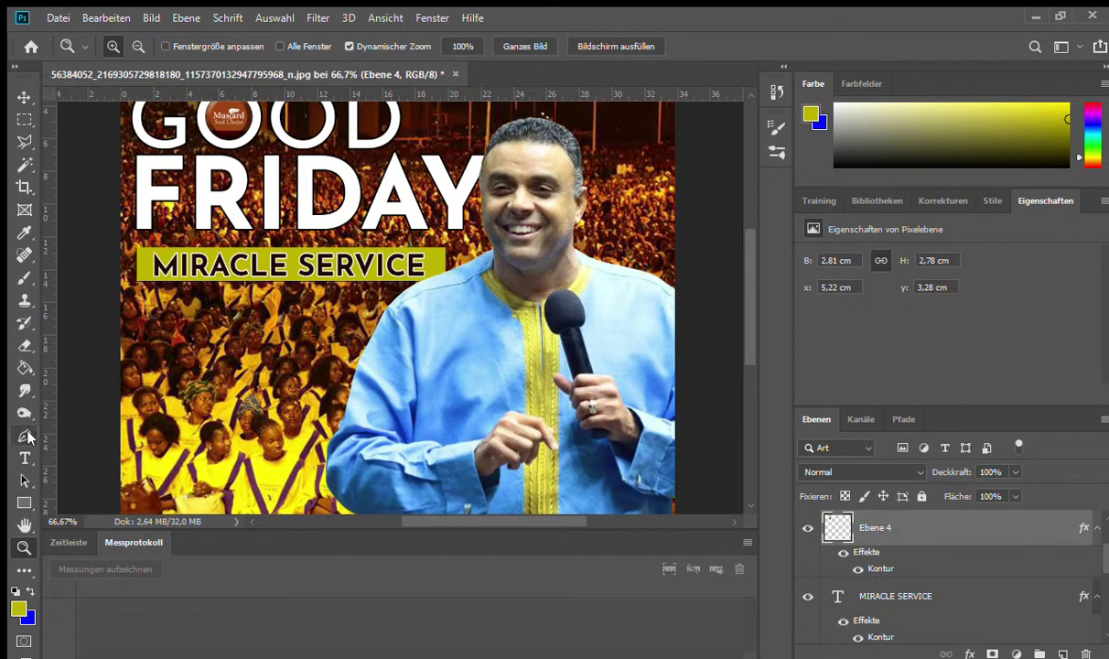
click(25, 457)
drag(153, 264, 428, 265)
click(700, 46)
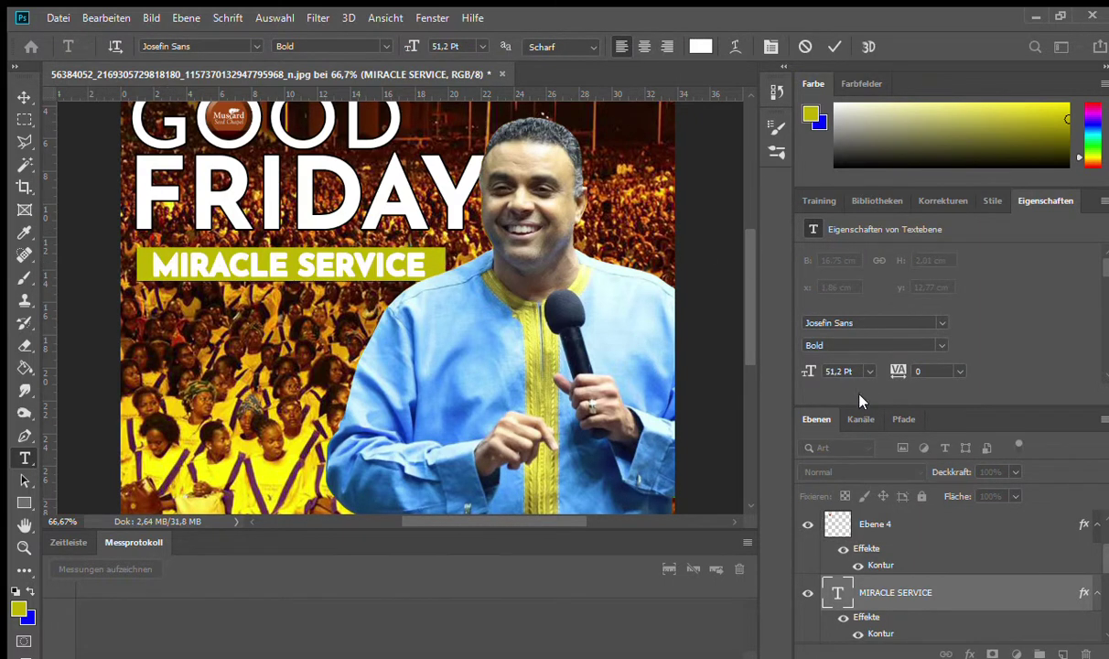
key(Return)
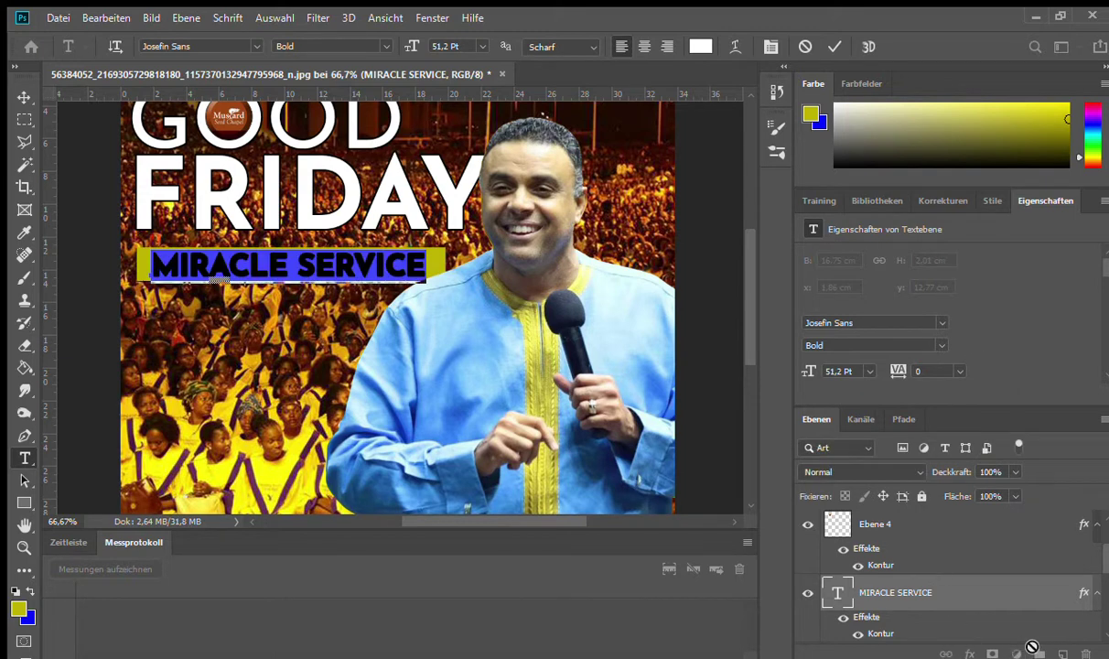
key(ctrl+h)
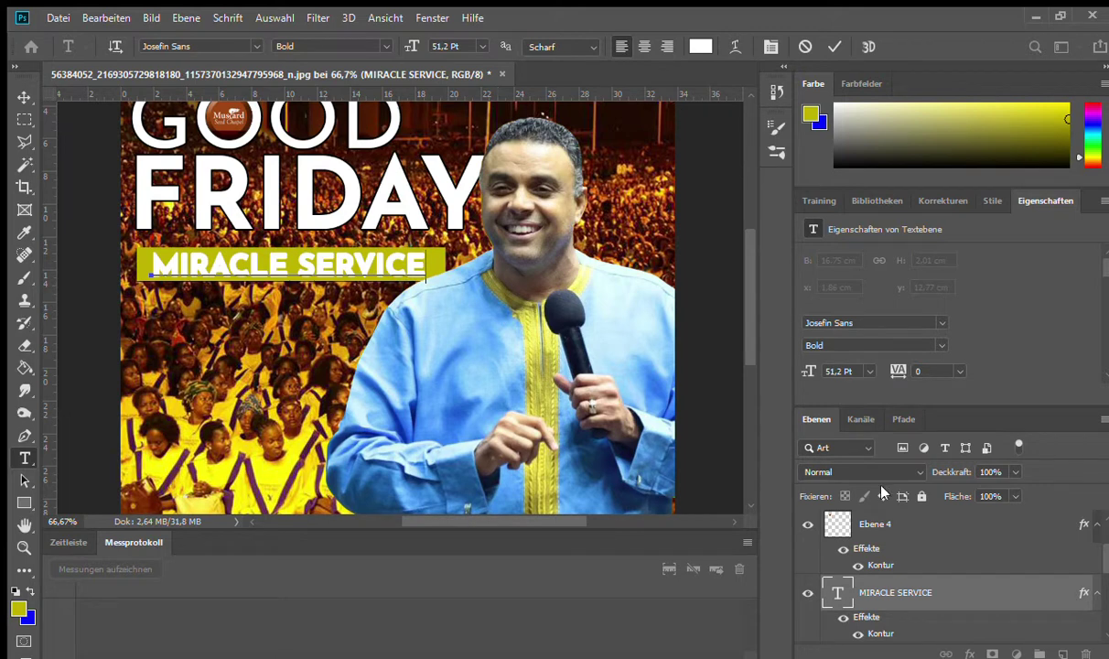
click(23, 96)
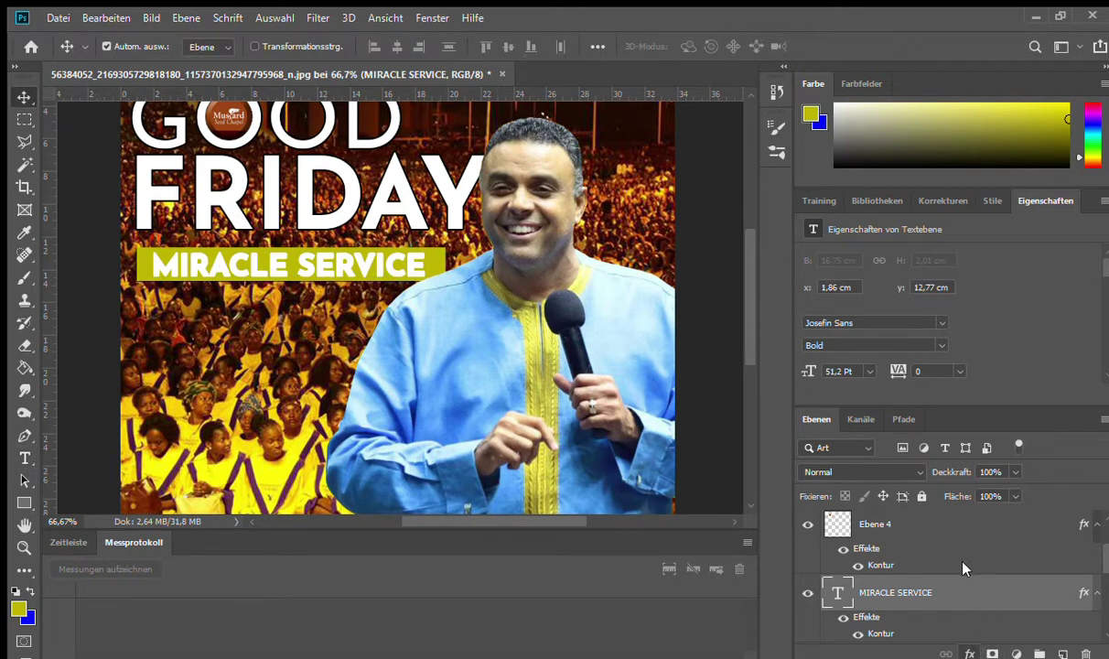
Step: Change the stroke (Kontur) around the MIRACLE SERVICE text to black
key(space)
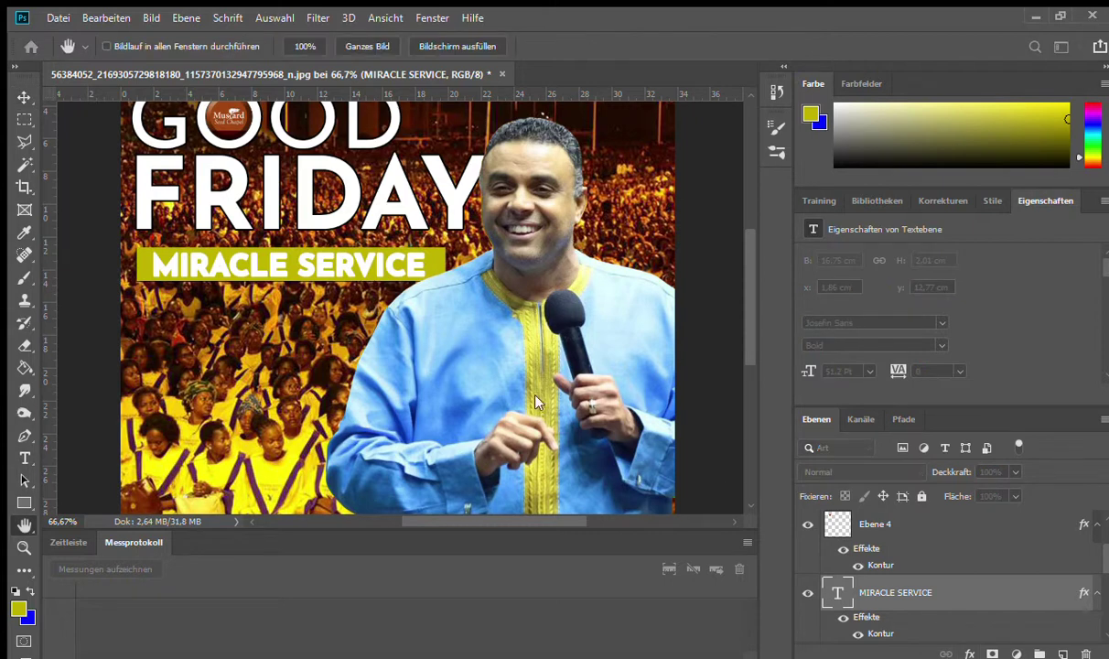
key(i)
key(space)
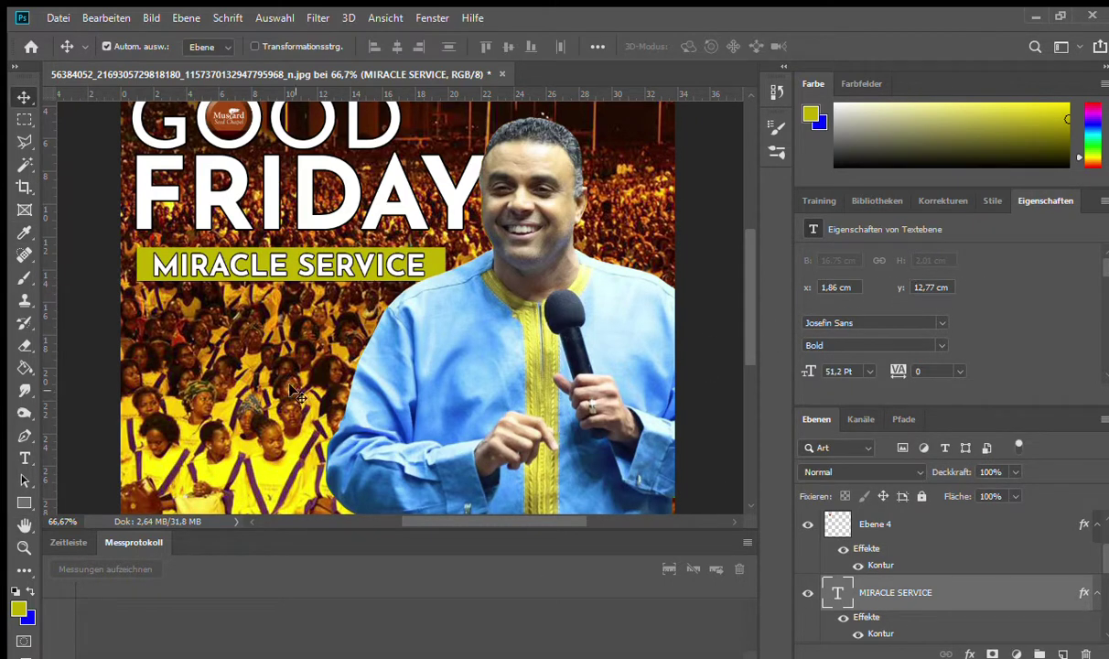
Step: Examine the logo, the GOOD FRIDAY title and the recoloured MIRACLE SERVICE text in the whole flyer and up close
click(23, 457)
click(24, 544)
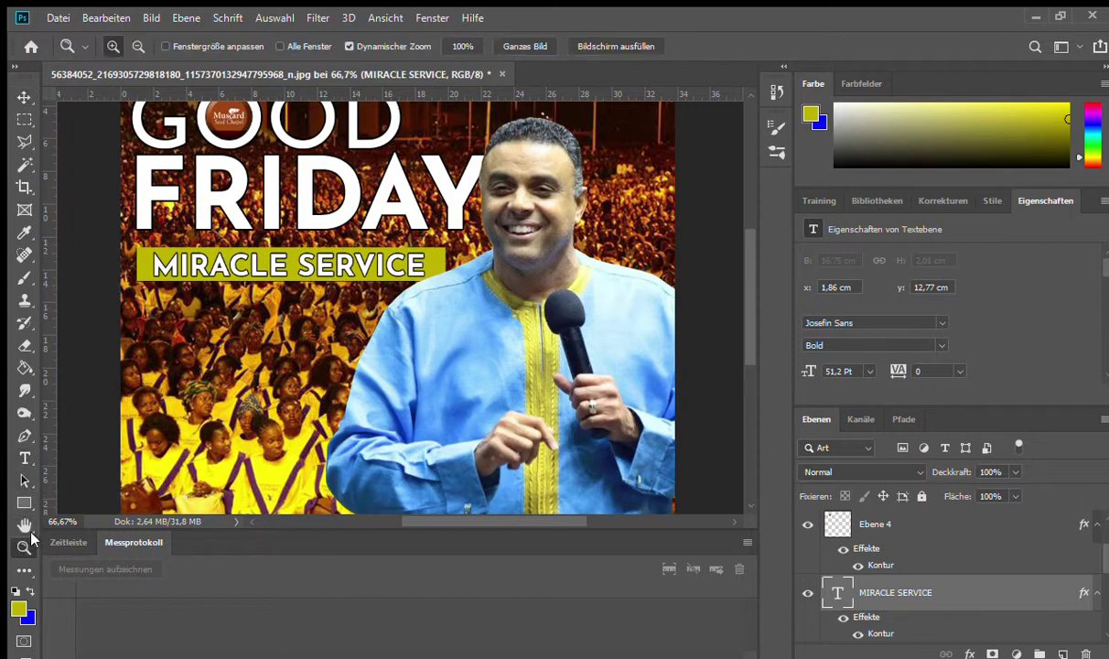
alt+click(383, 264)
alt+click(383, 264)
alt+click(383, 265)
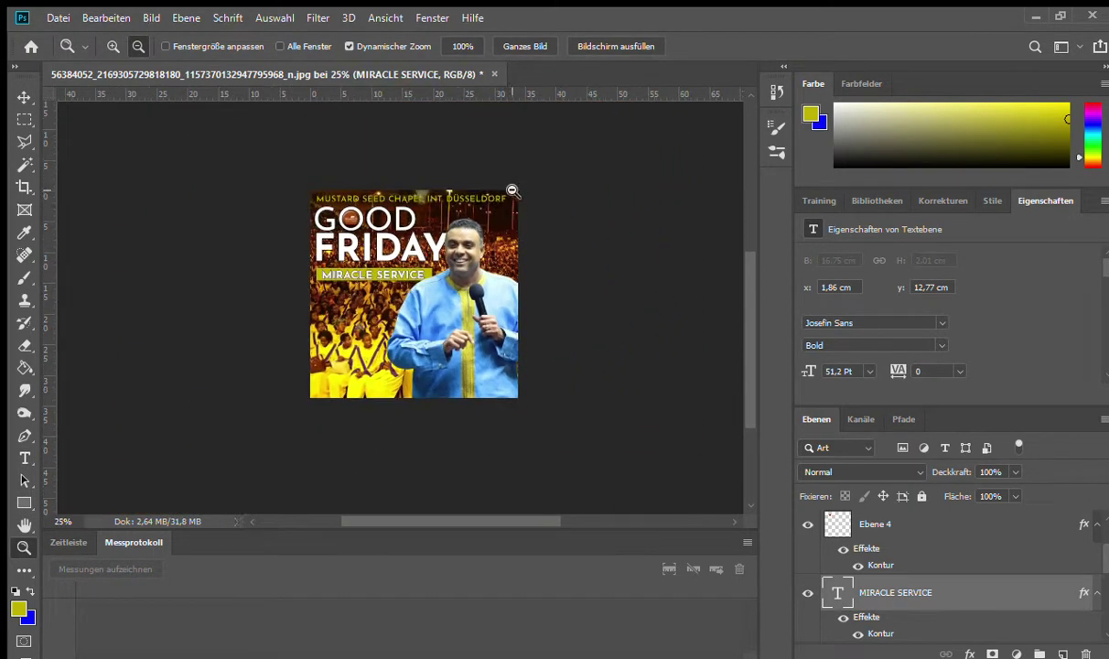
alt+click(384, 264)
click(423, 213)
click(423, 213)
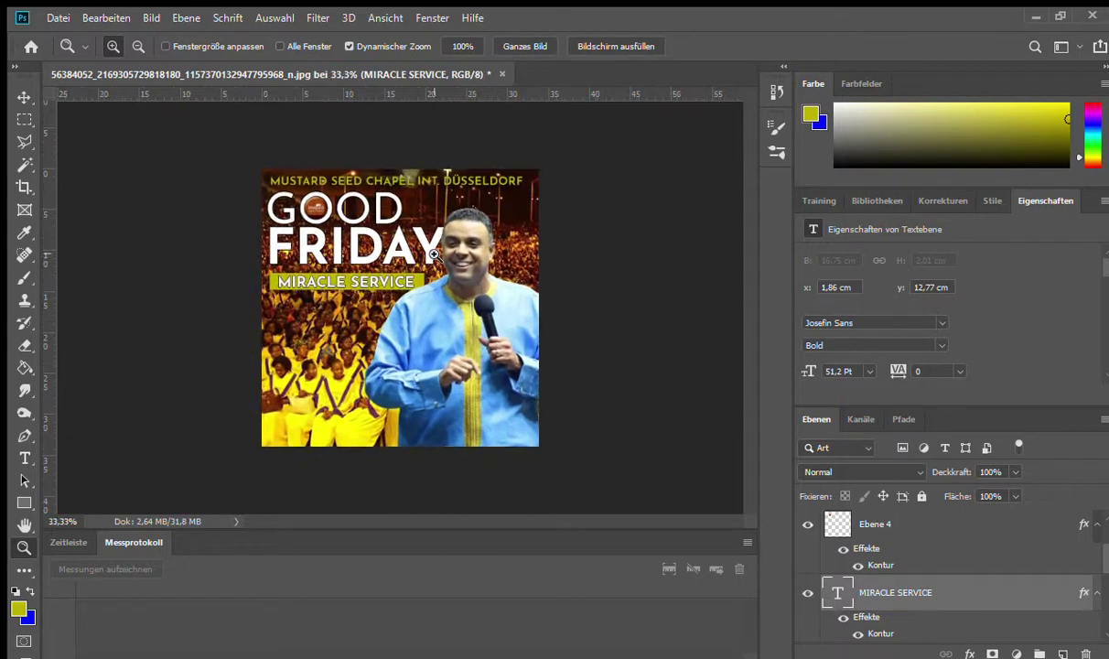
alt+click(400, 266)
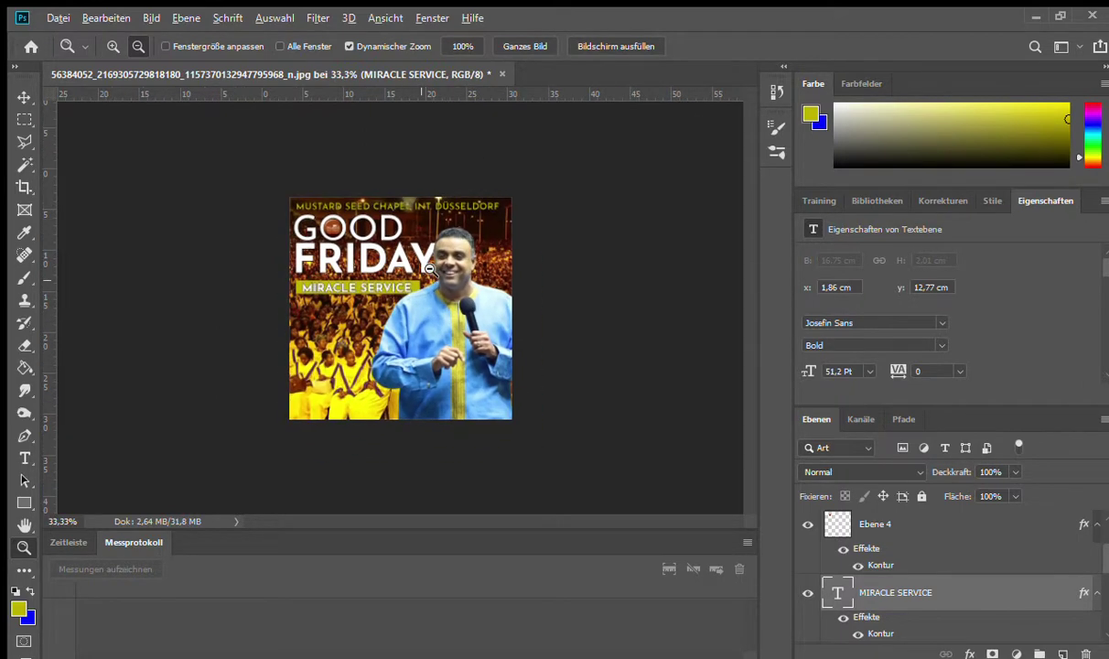
alt+click(445, 270)
click(385, 230)
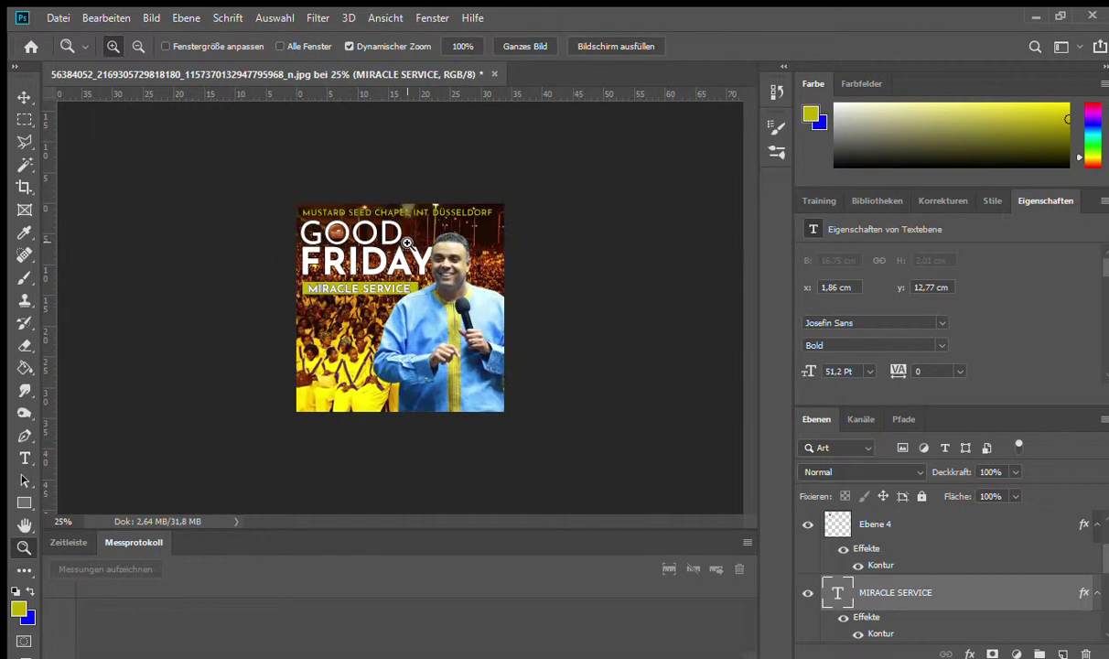
click(390, 229)
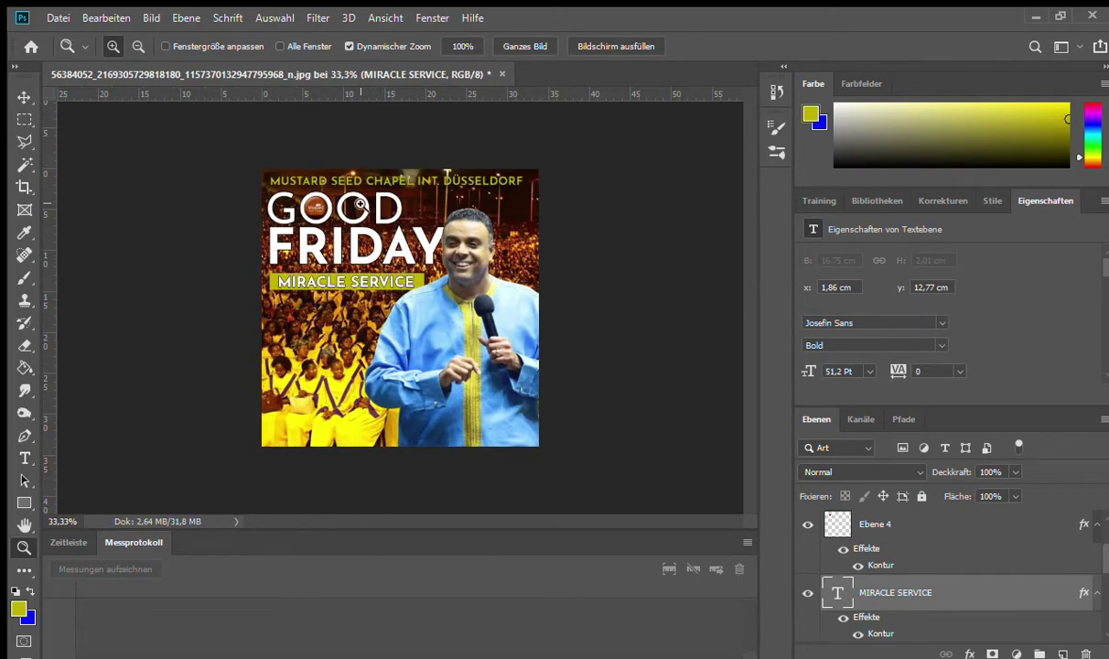
click(396, 195)
click(396, 195)
alt+click(399, 238)
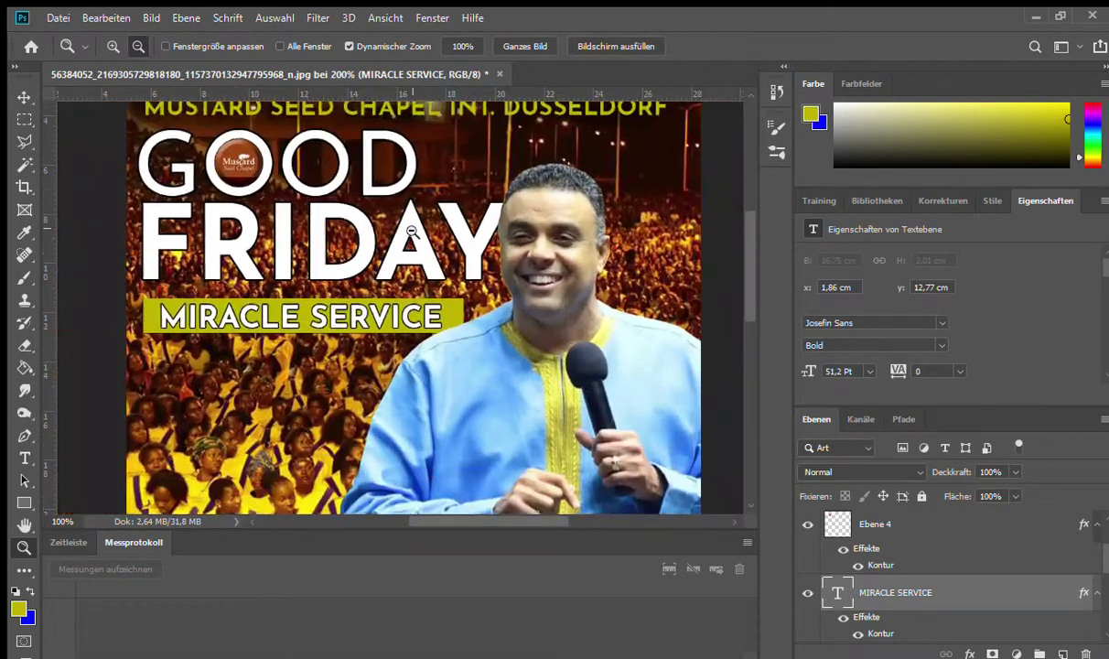
alt+click(403, 288)
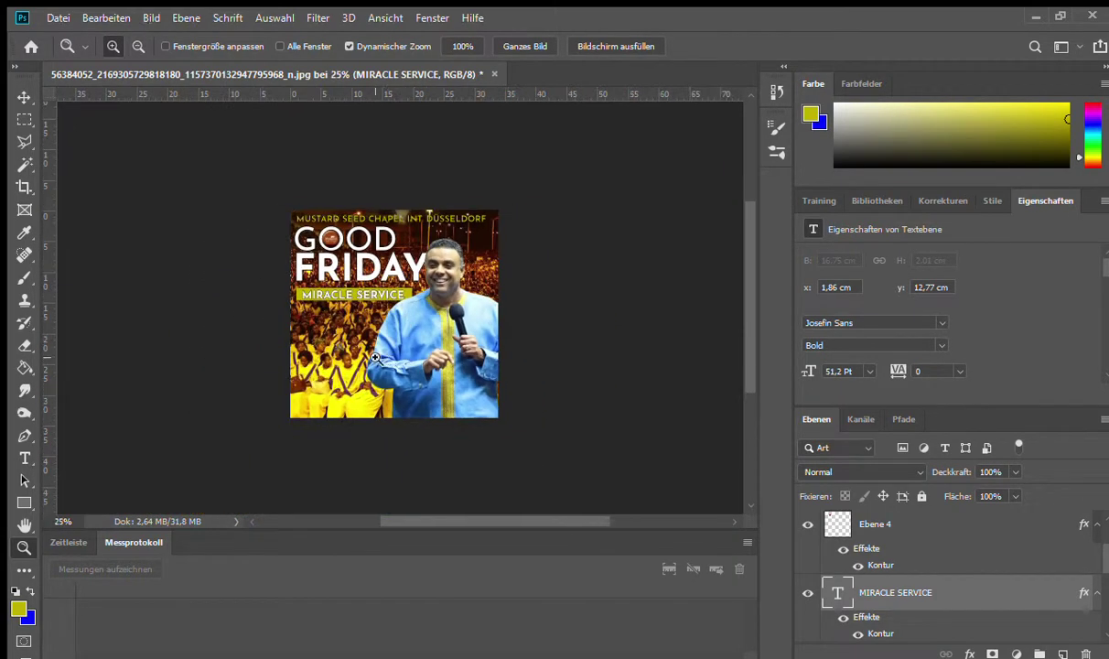
Step: Examine the MIRACLE SERVICE banner and the crowd area beneath it at several magnifications
click(349, 373)
alt+click(343, 348)
click(329, 297)
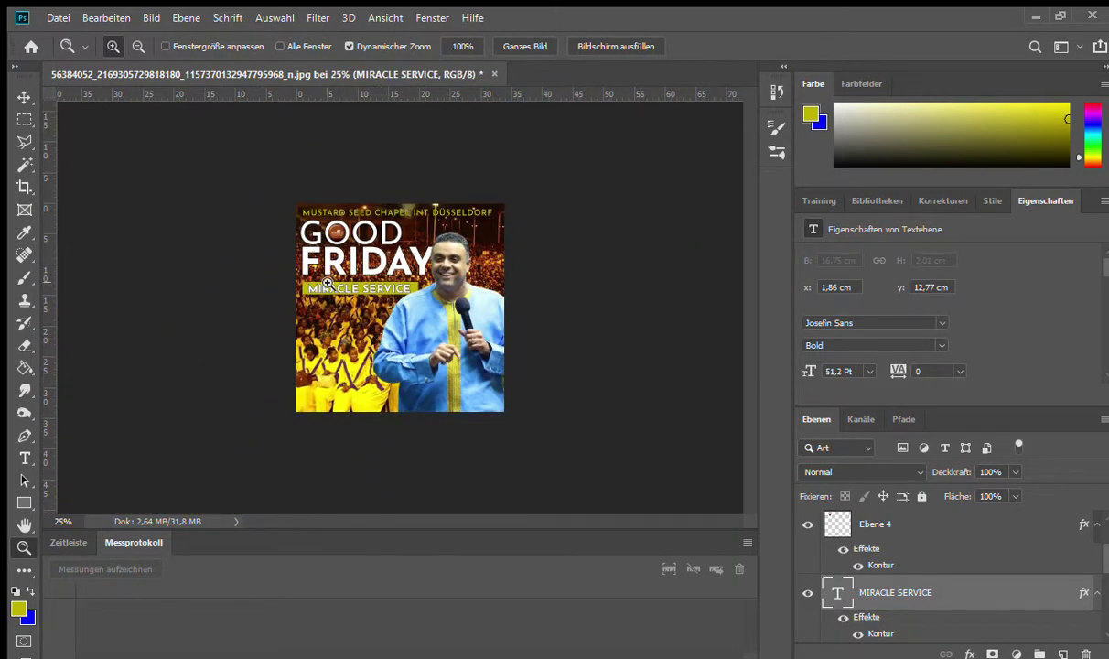
click(322, 297)
click(316, 297)
click(301, 295)
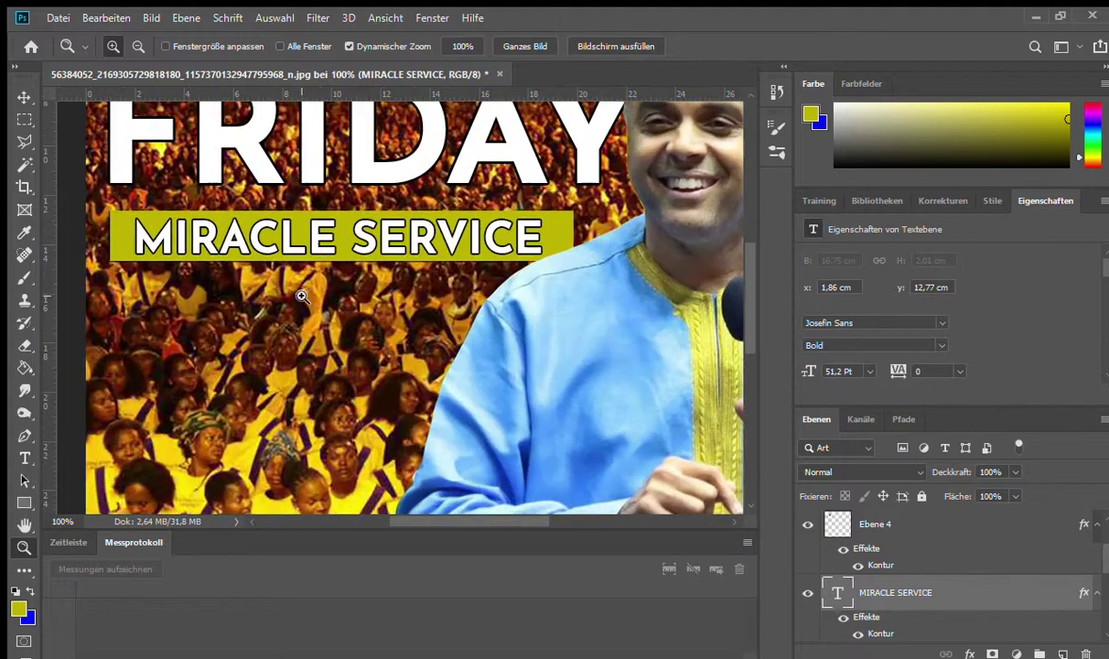
click(305, 294)
click(320, 295)
click(320, 295)
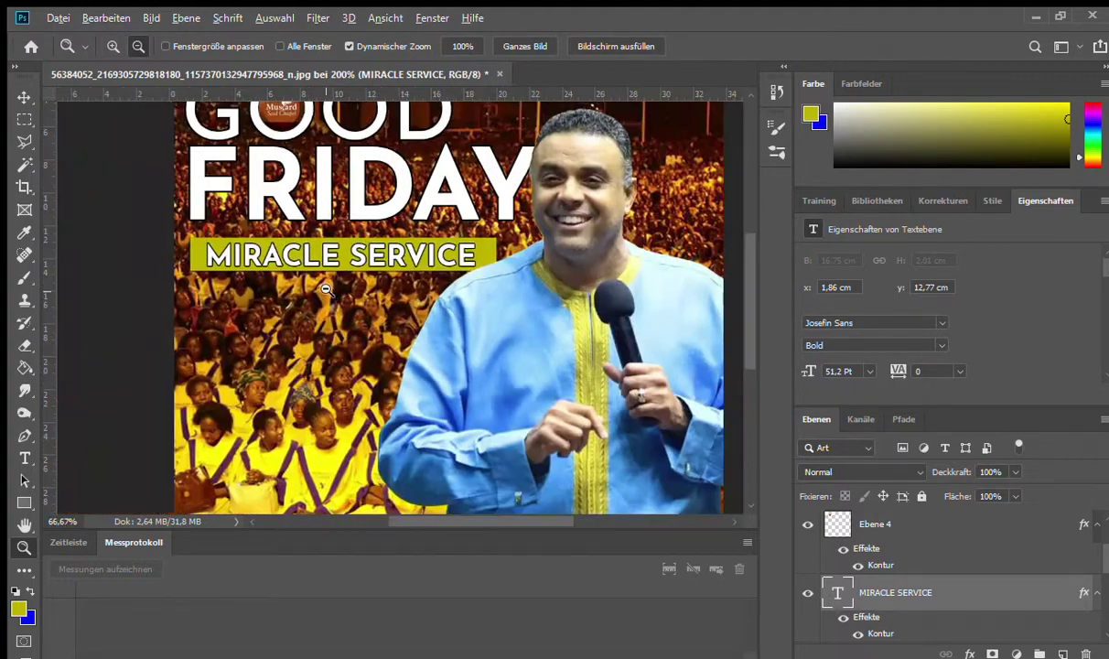
click(348, 284)
alt+click(366, 280)
alt+click(383, 291)
alt+click(385, 294)
click(406, 298)
click(402, 295)
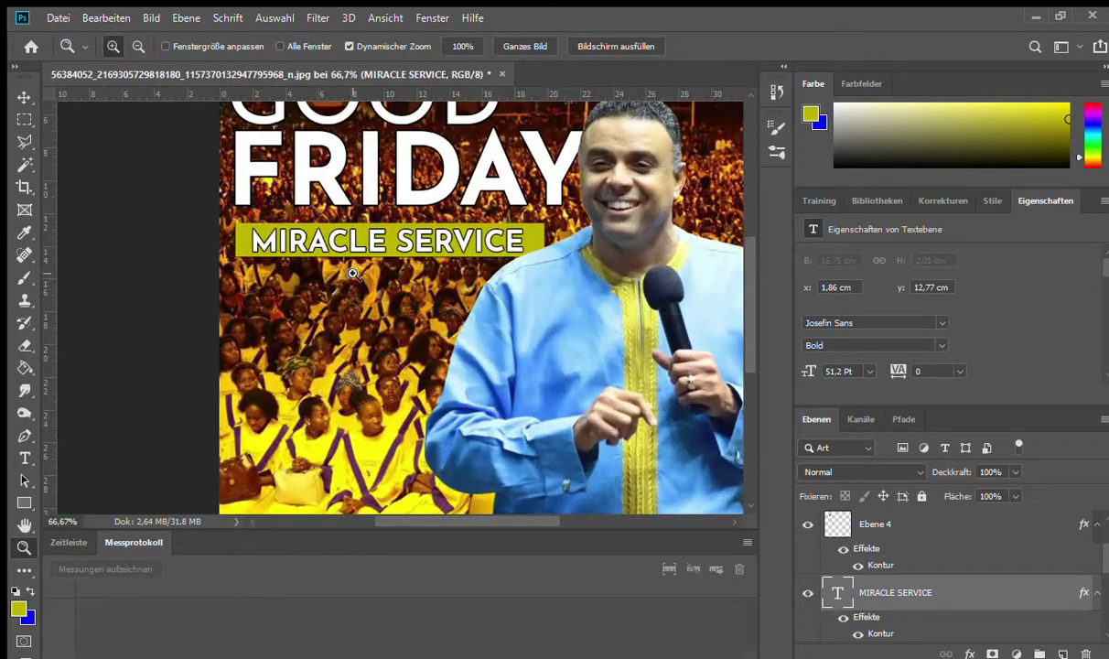
Step: Fill the banner behind the MIRACLE SERVICE text with a bright yellow sampled from the crowd's clothing
click(352, 263)
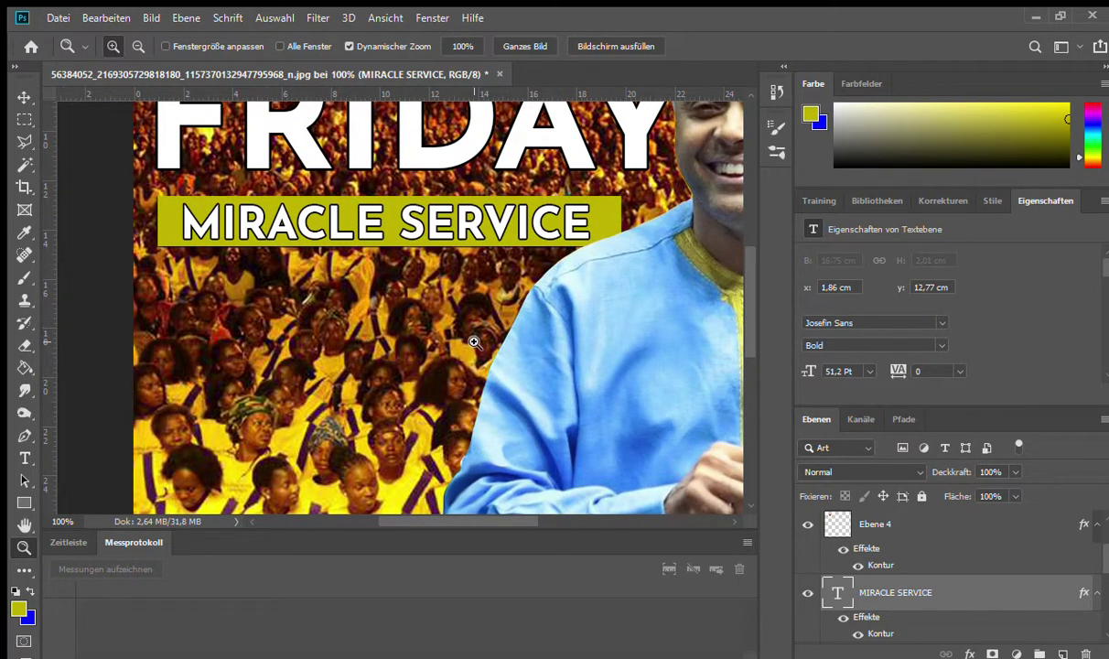
key(i)
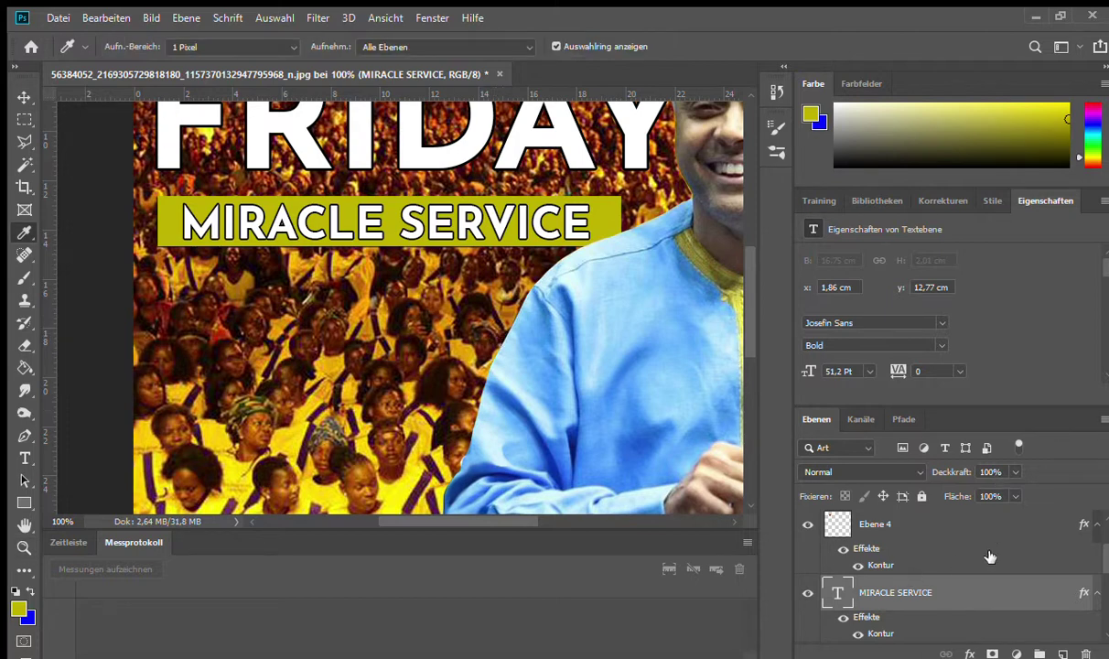
drag(1103, 568, 1108, 593)
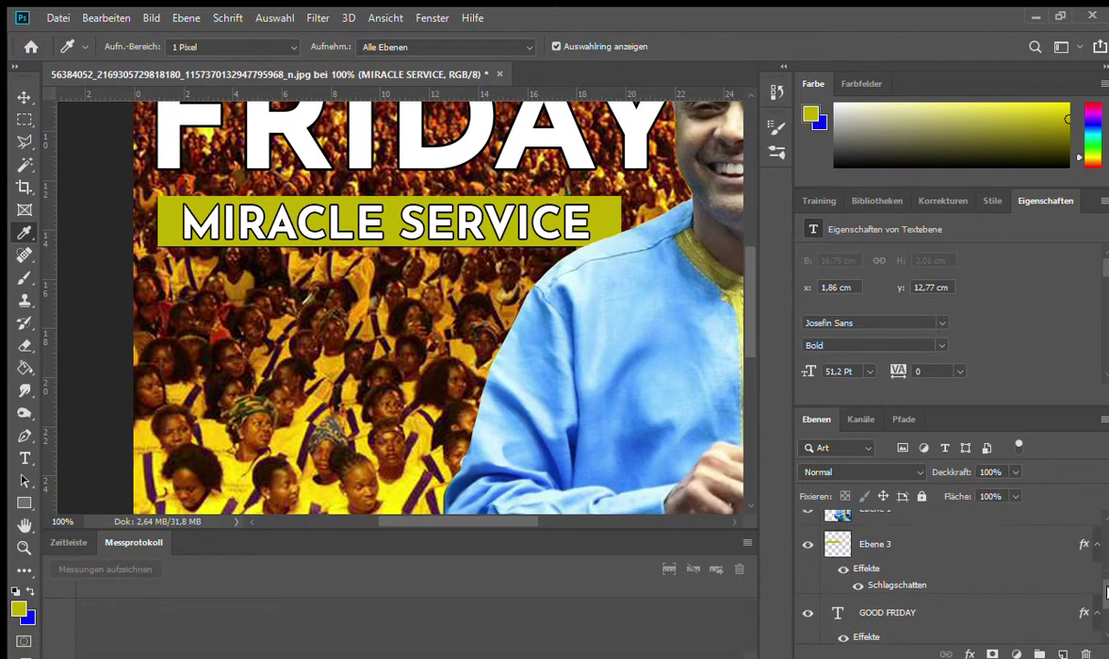
click(941, 549)
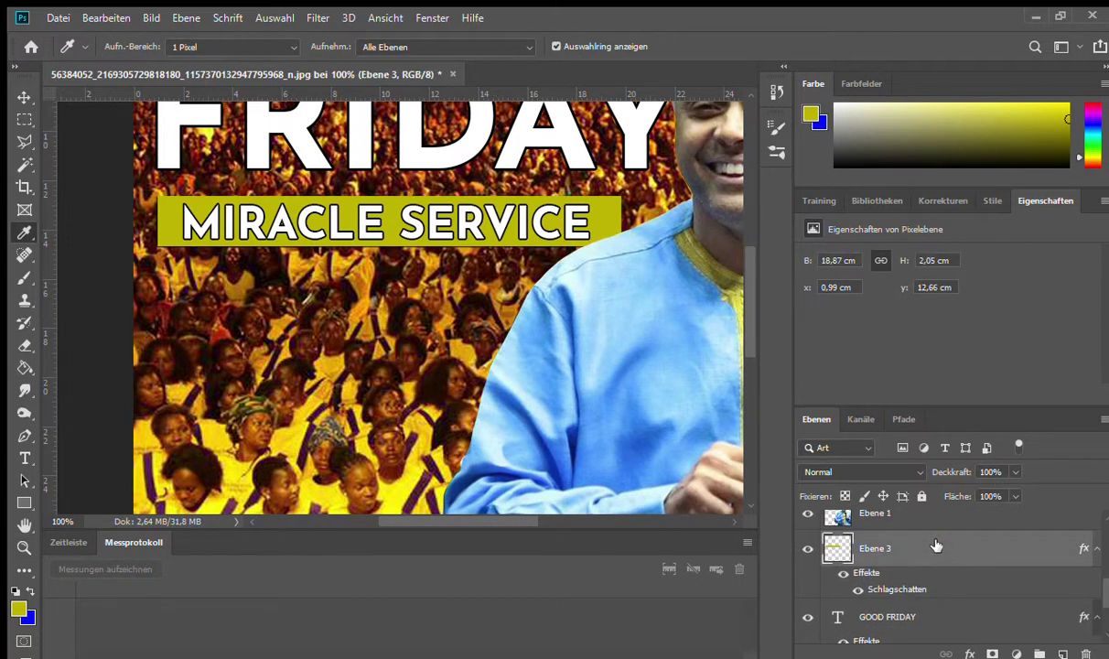
click(332, 499)
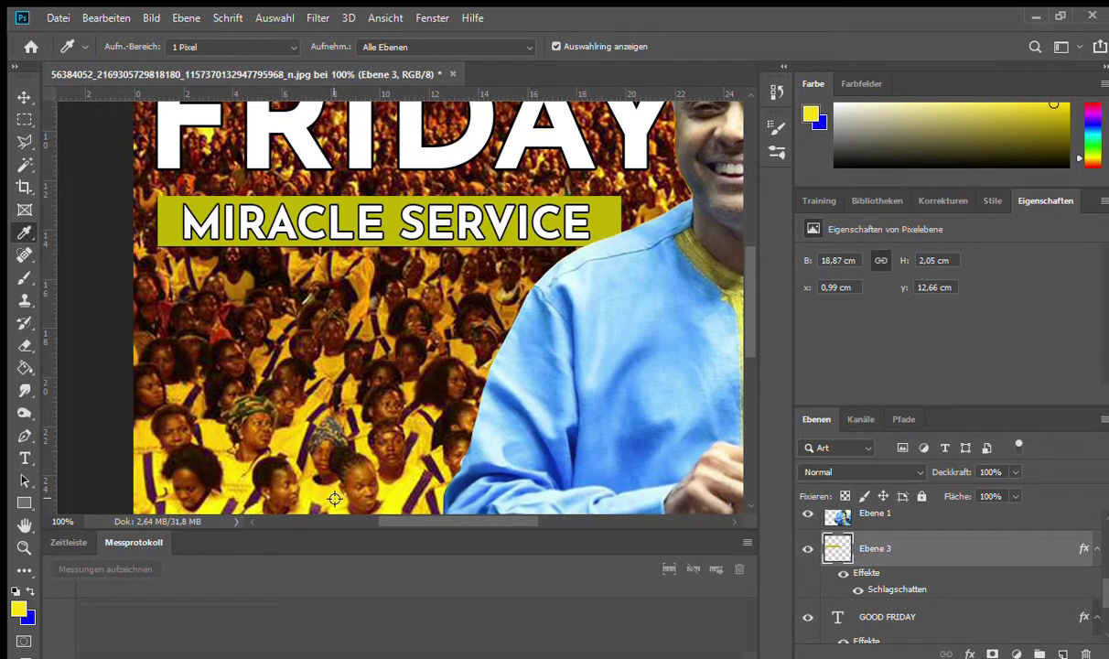
key(g)
click(352, 218)
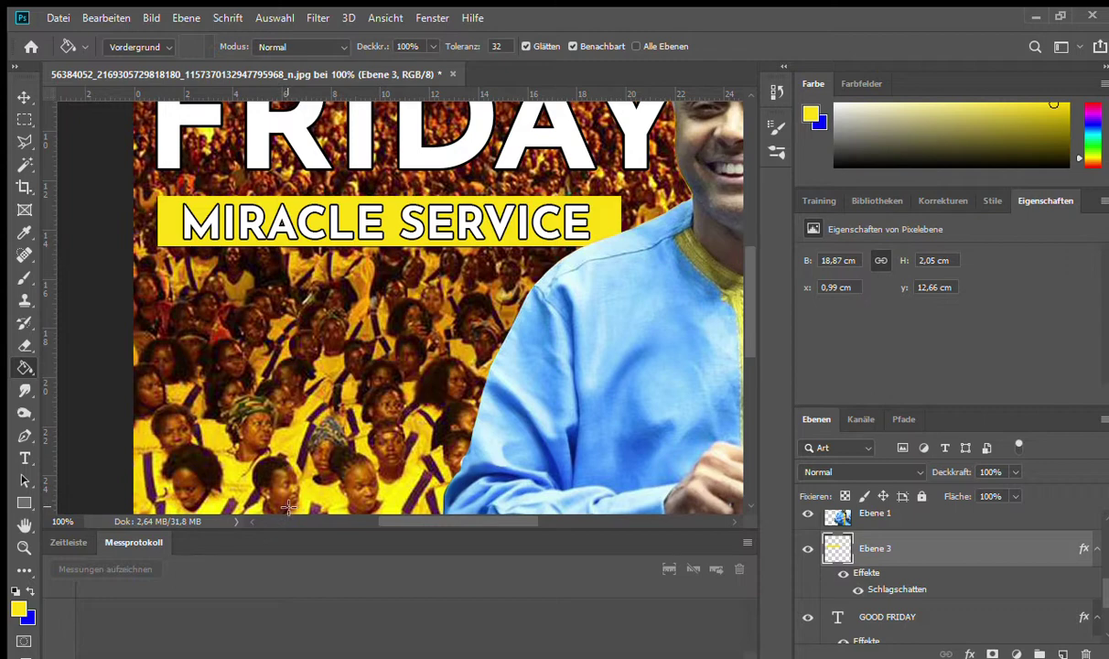
Step: Examine the recoloured MIRACLE SERVICE banner against the whole flyer at several magnifications
key(z)
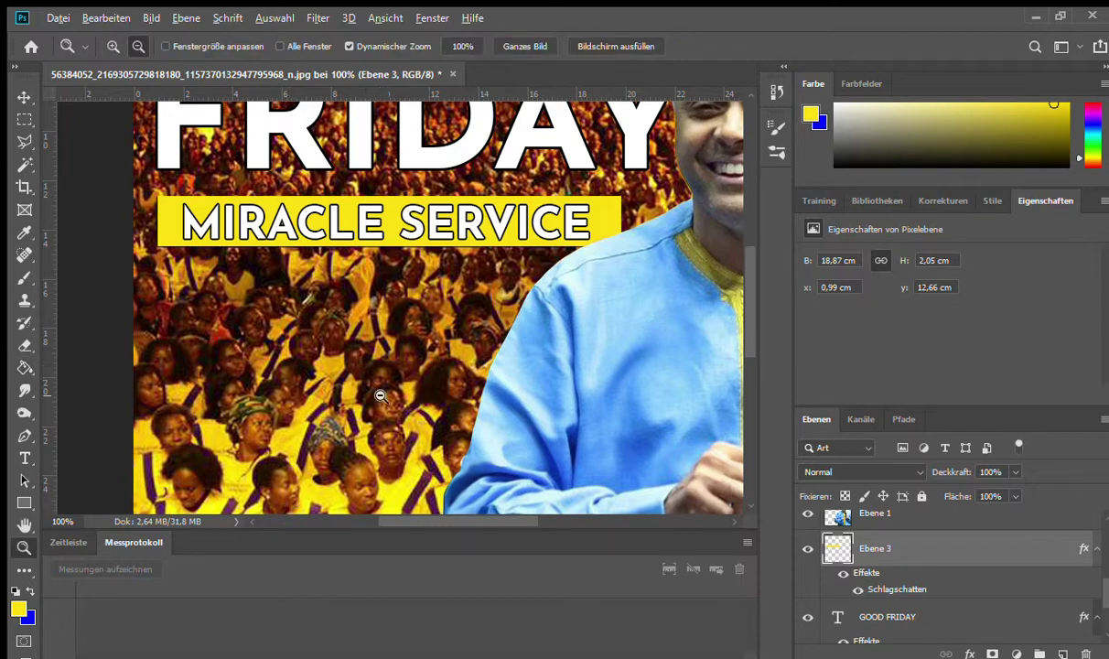
alt+click(420, 358)
alt+click(420, 357)
alt+click(420, 357)
alt+click(420, 358)
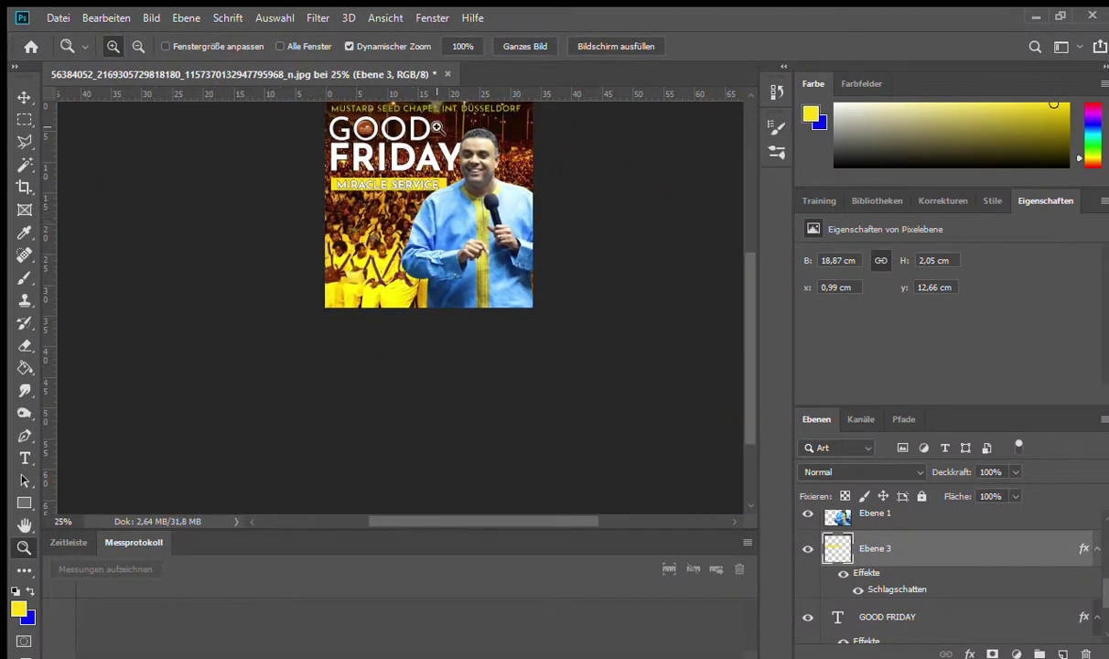
click(454, 170)
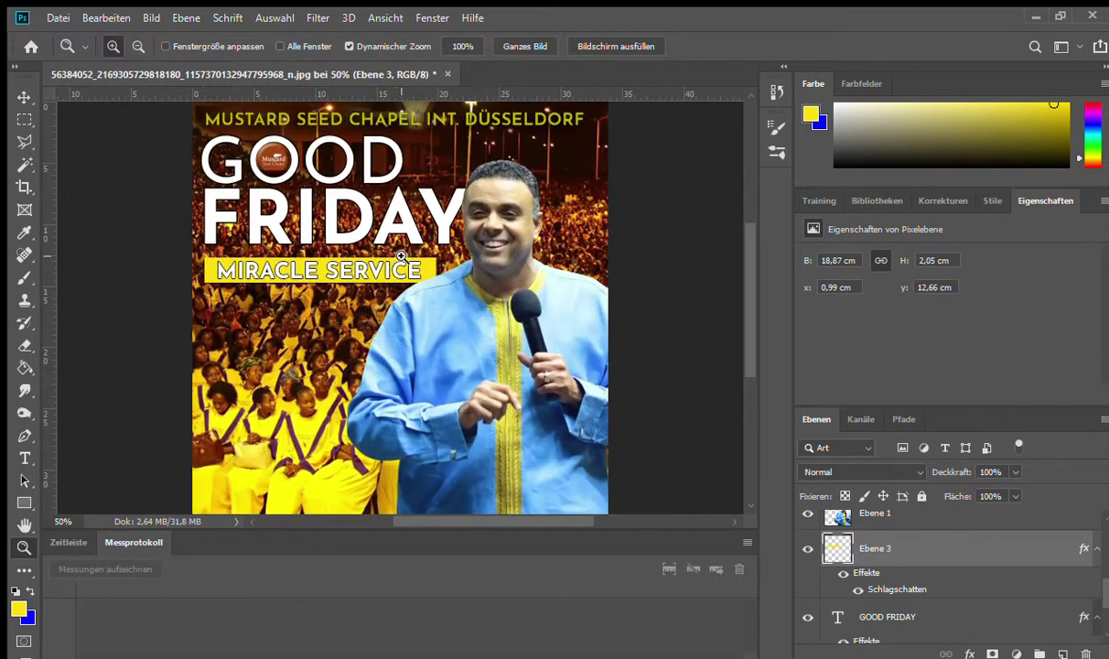
alt+click(405, 302)
click(332, 260)
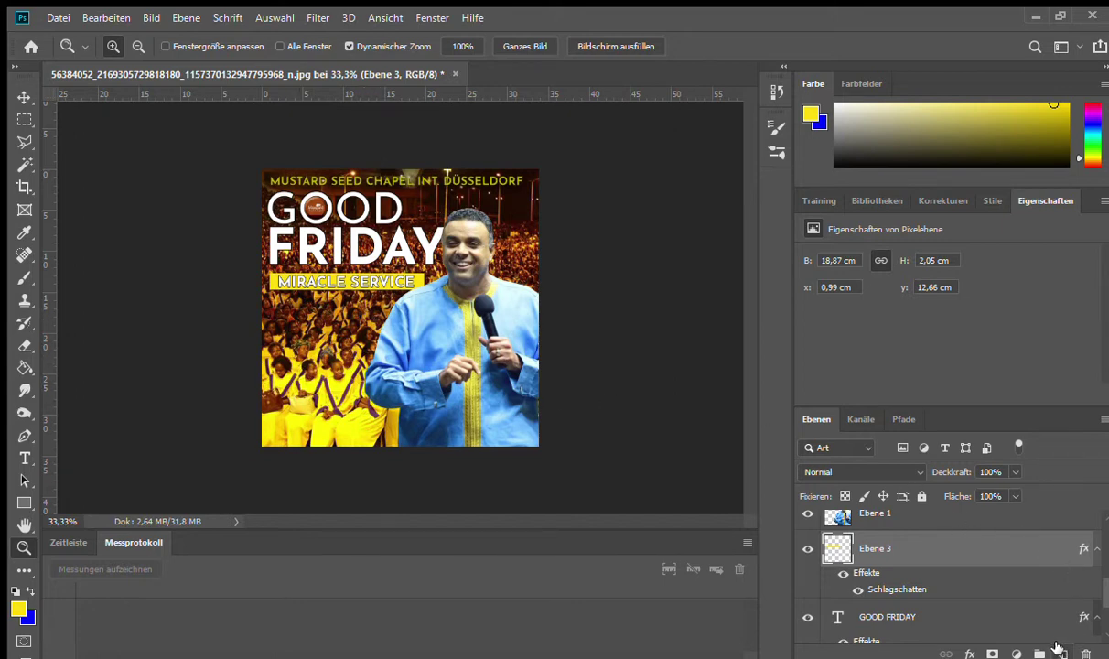
Step: Add the white text "9th April 2019" in Josefin Sans Bold, 50 pt, over the crowd below the MIRACLE SERVICE banner
click(22, 457)
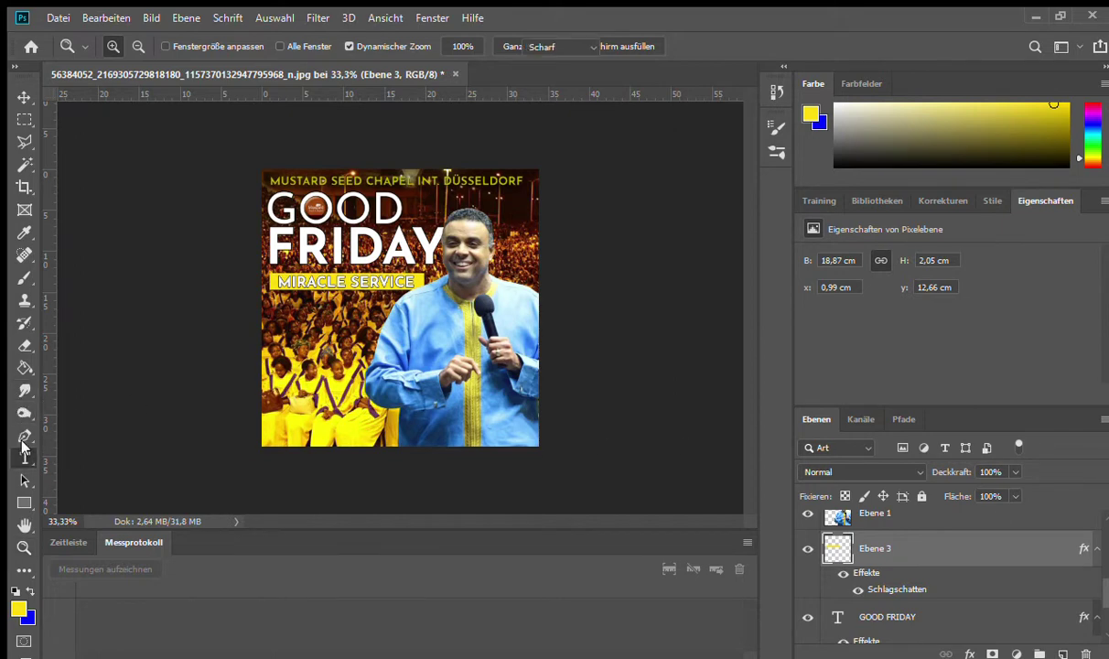
click(278, 330)
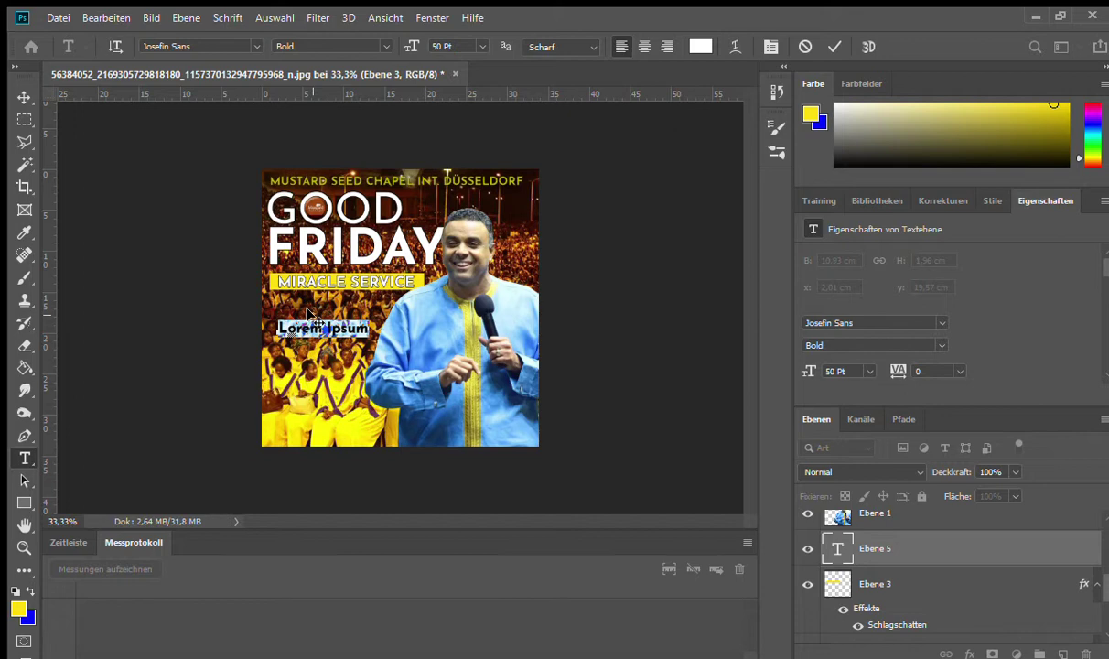
key(BackSpace)
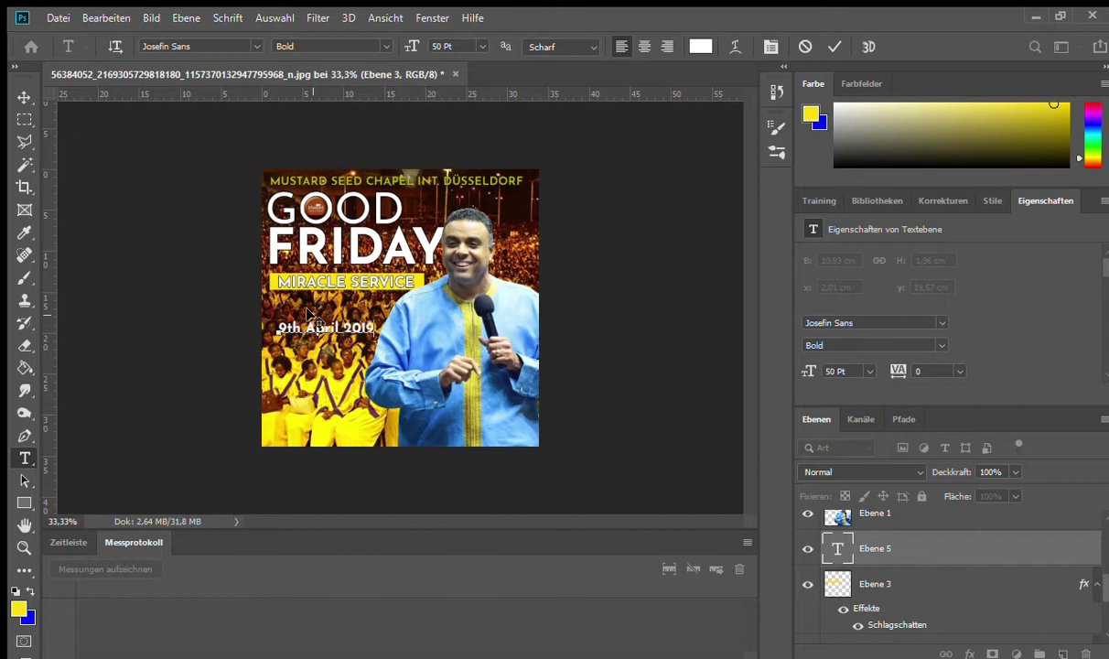
click(24, 97)
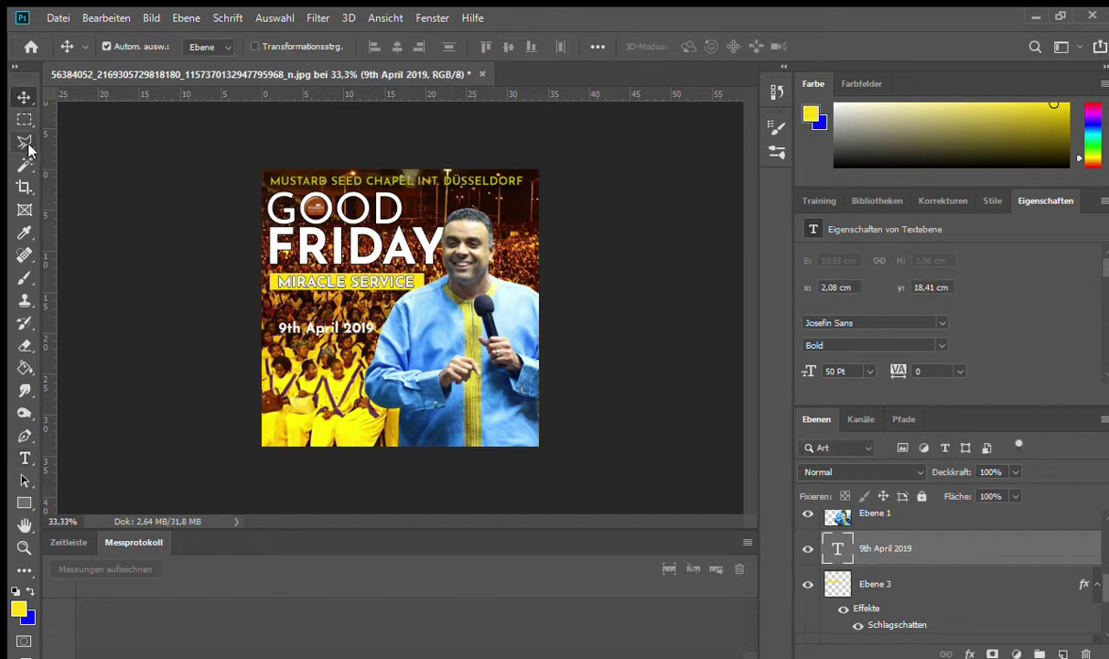
Step: Move the date text up beneath the MIRACLE SERVICE banner, aligning its start with the banner's left edge
click(25, 546)
click(343, 330)
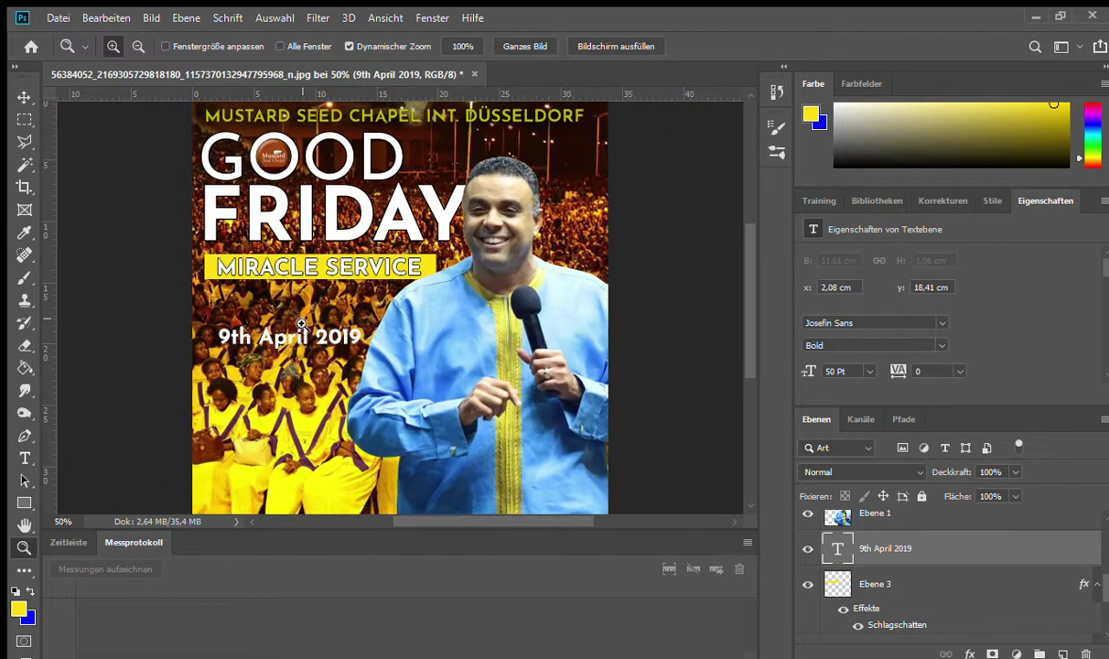
click(294, 334)
click(25, 97)
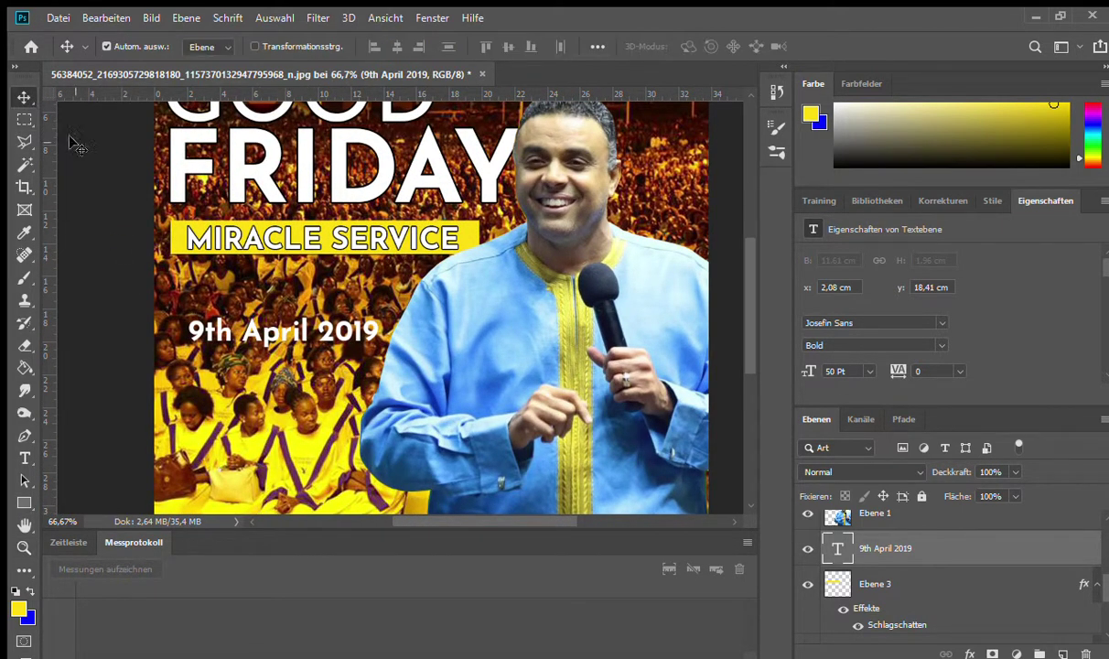
drag(262, 334, 244, 307)
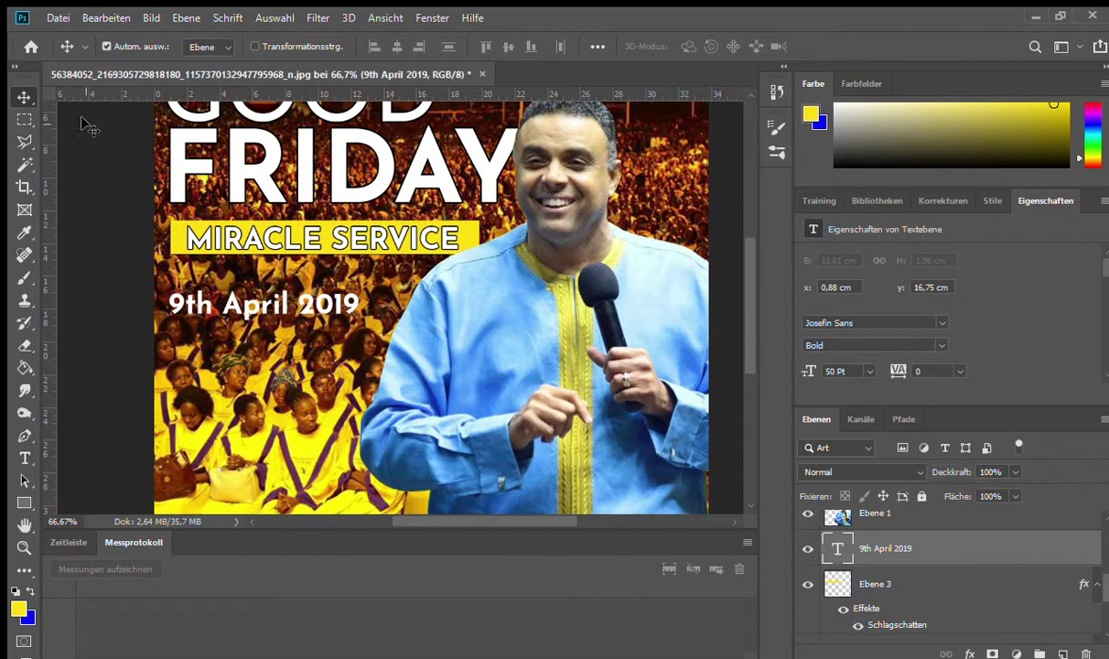
Step: Enlarge the date text proportionally to about 119.5% and shift it closer to the MIRACLE SERVICE banner
key(ctrl+t)
drag(358, 317, 398, 351)
drag(358, 312, 353, 298)
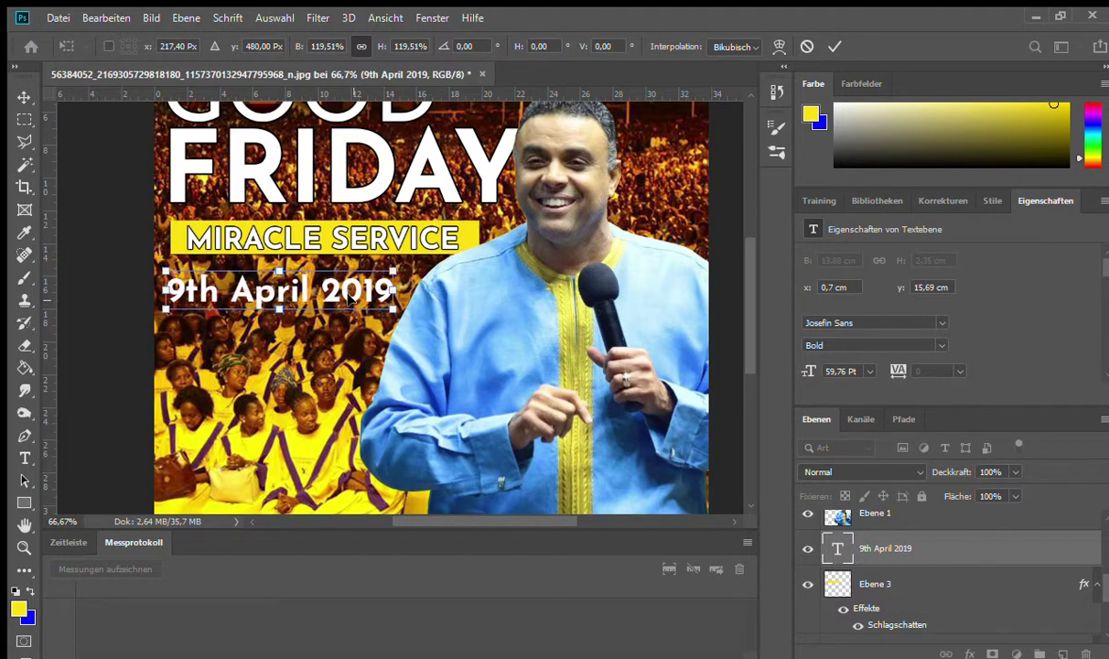
key(Return)
click(334, 316)
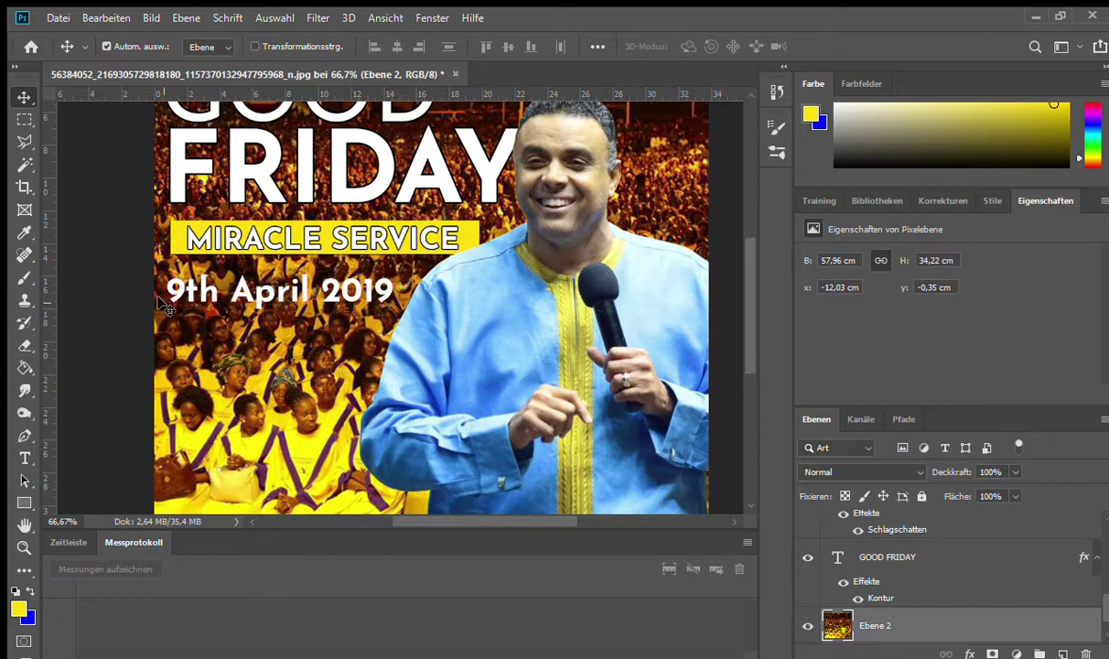
Step: Correct the date text to read "19th April 2019"
click(24, 456)
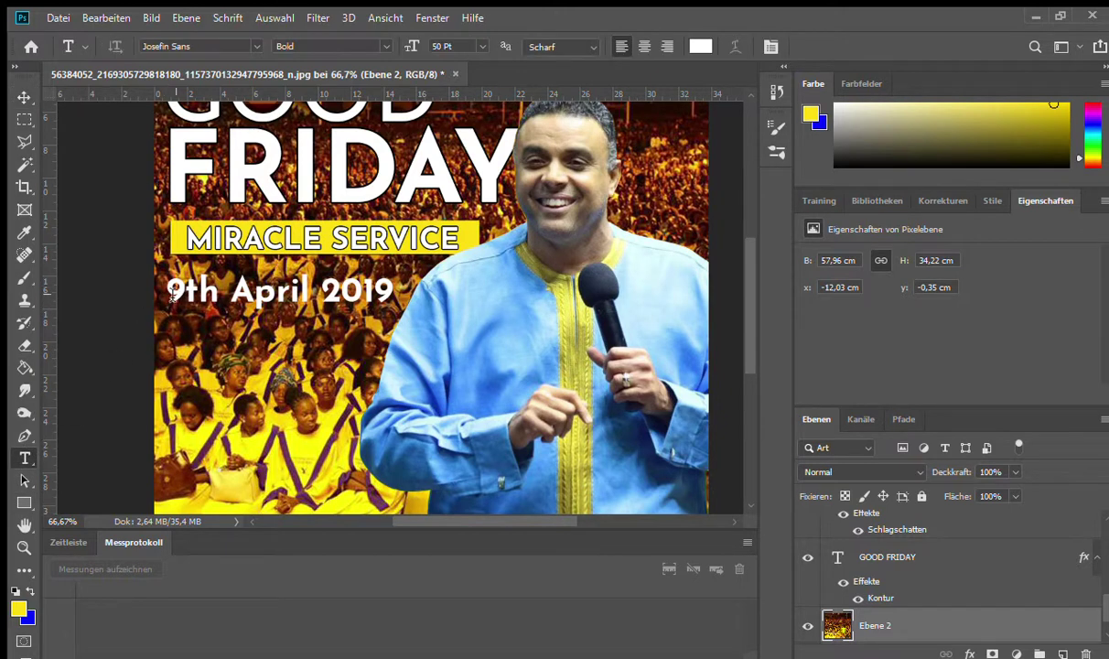
click(167, 291)
text(1)
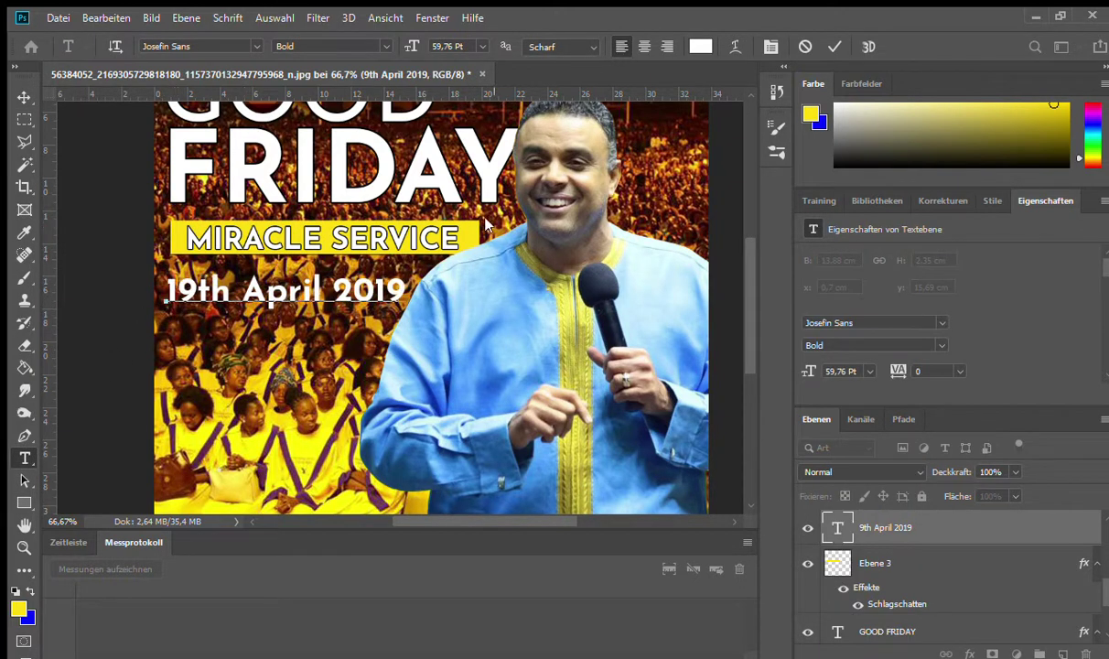
click(25, 546)
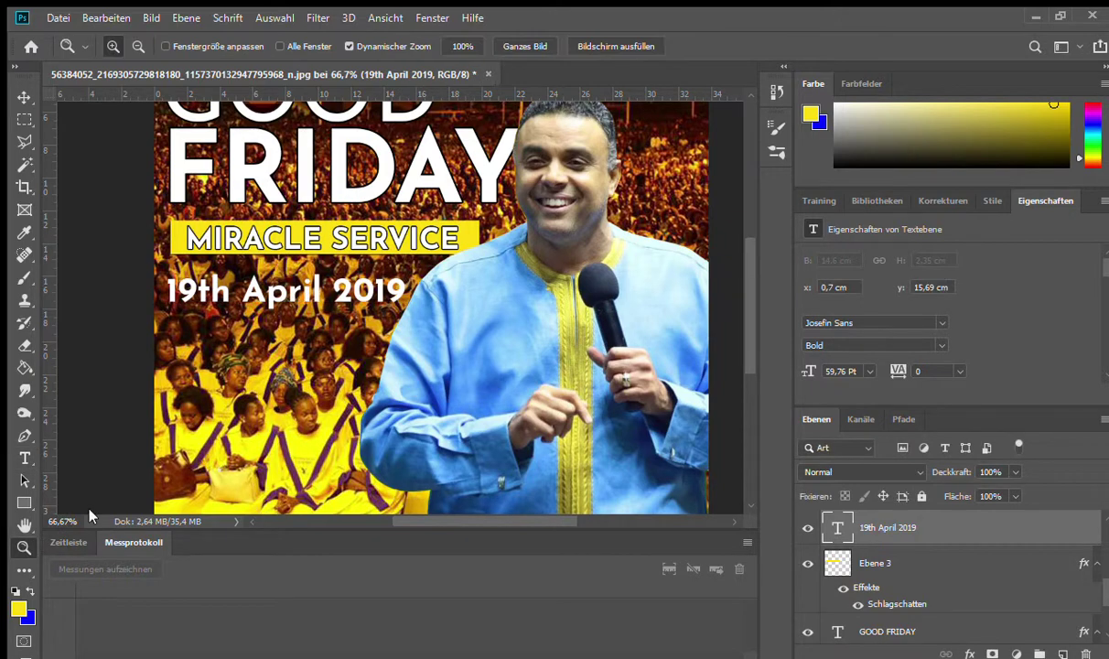
Step: Examine the corrected date and its placement within the whole flyer
alt+click(450, 322)
alt+click(450, 322)
alt+click(450, 322)
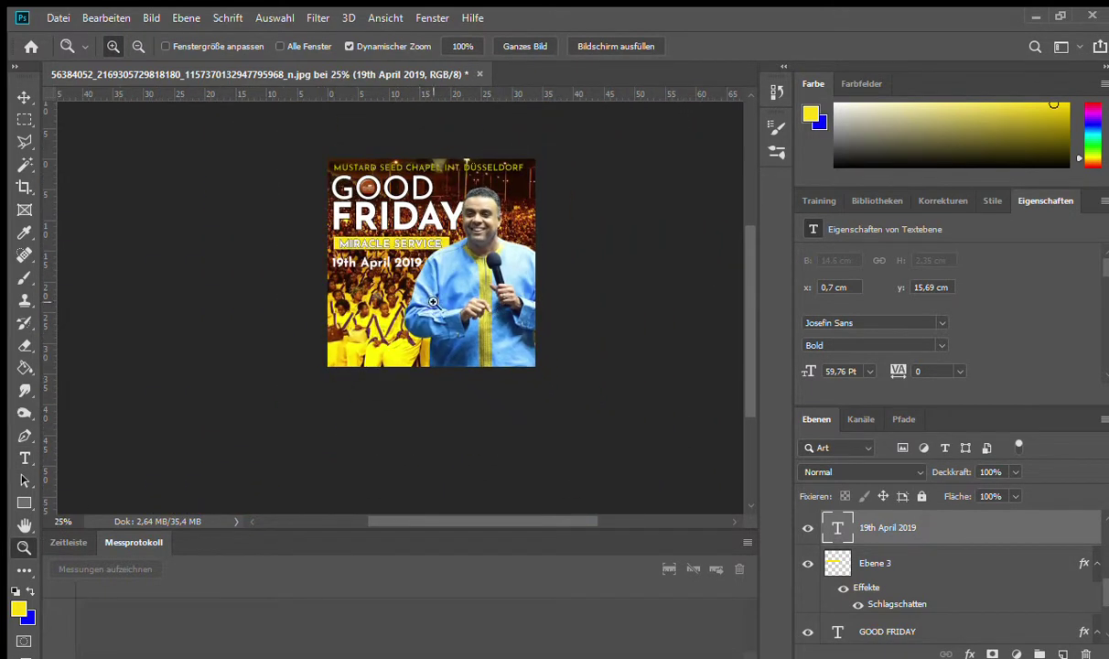
alt+click(389, 300)
click(403, 281)
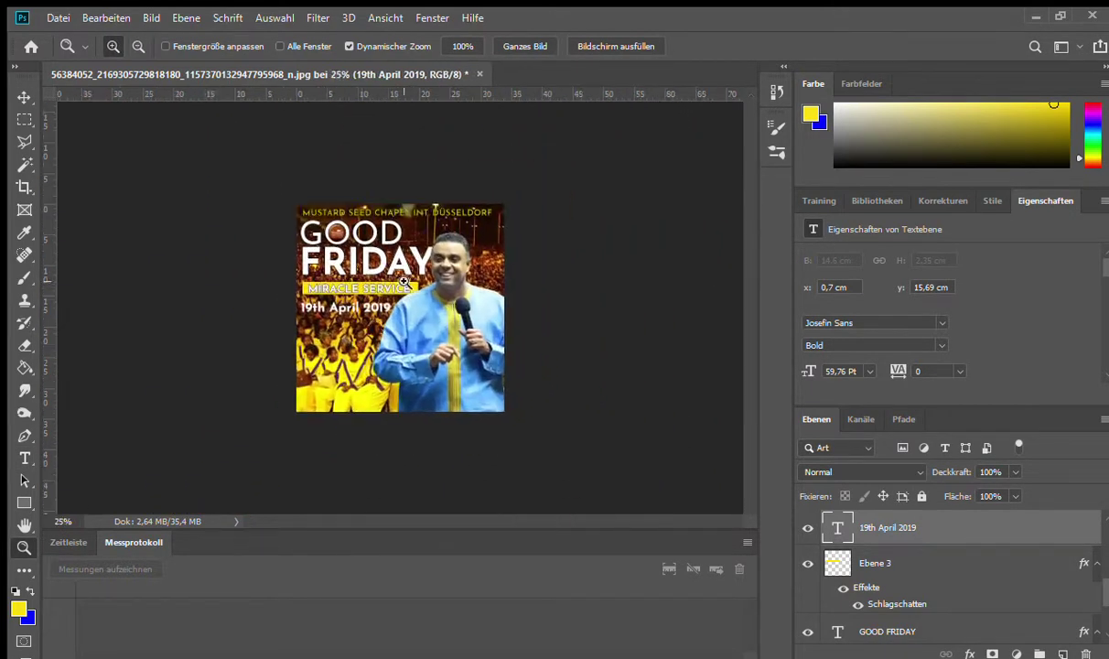
click(319, 330)
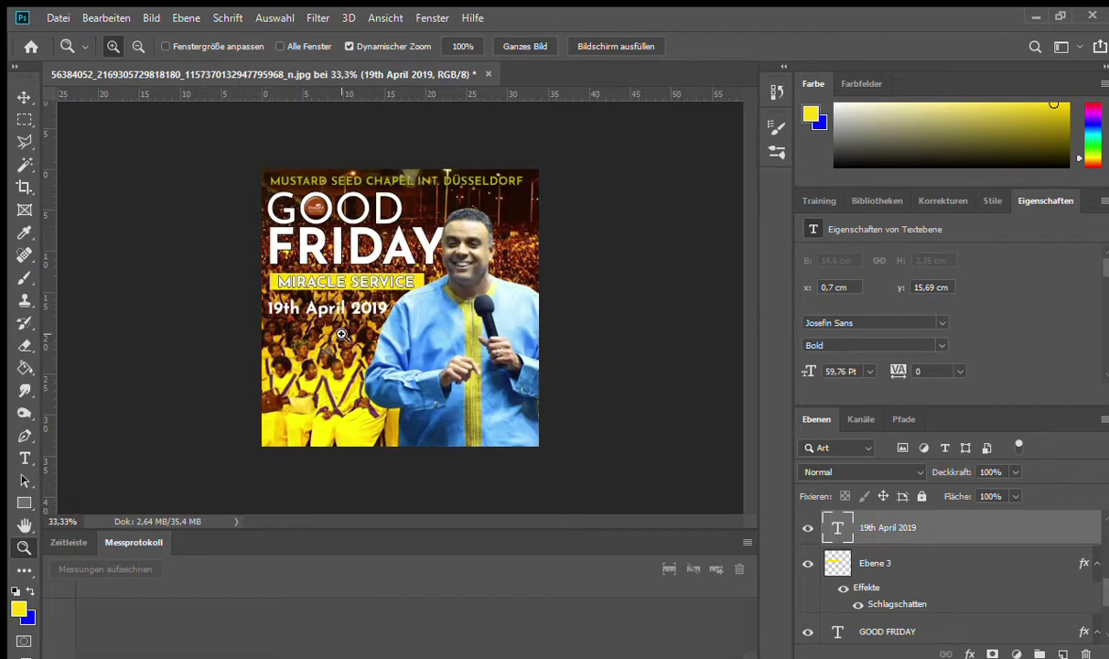
click(290, 326)
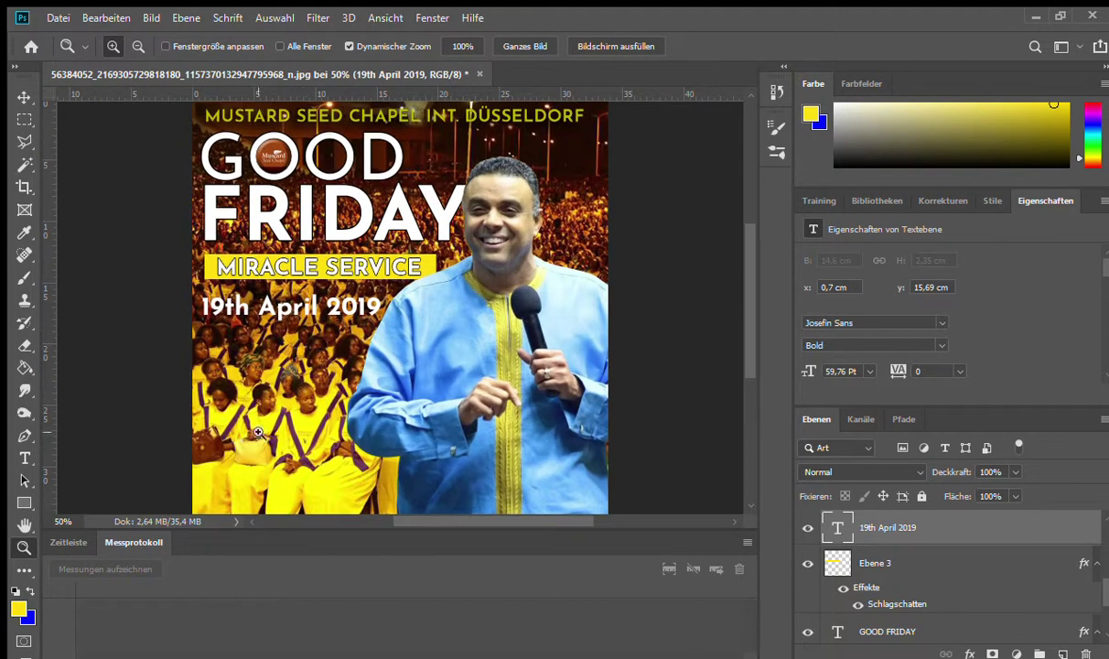
Step: Add the white text "4PM" in Josefin Sans Bold, 50 pt, beneath the date and shift it slightly lower over the crowd
key(t)
click(229, 372)
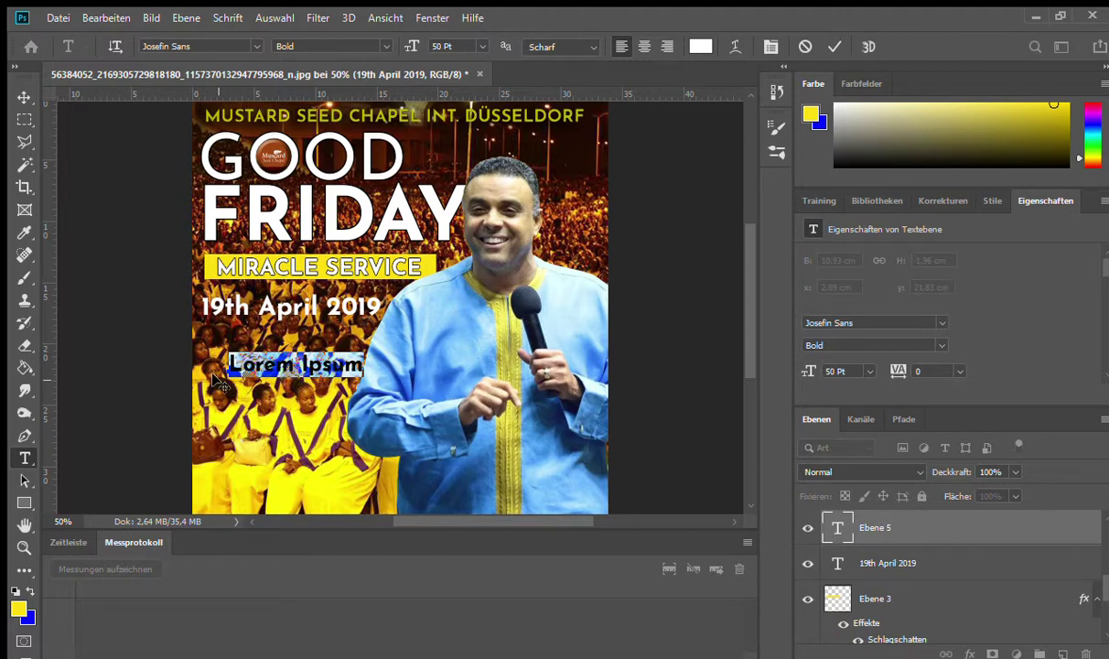
text(S)
key(BackSpace)
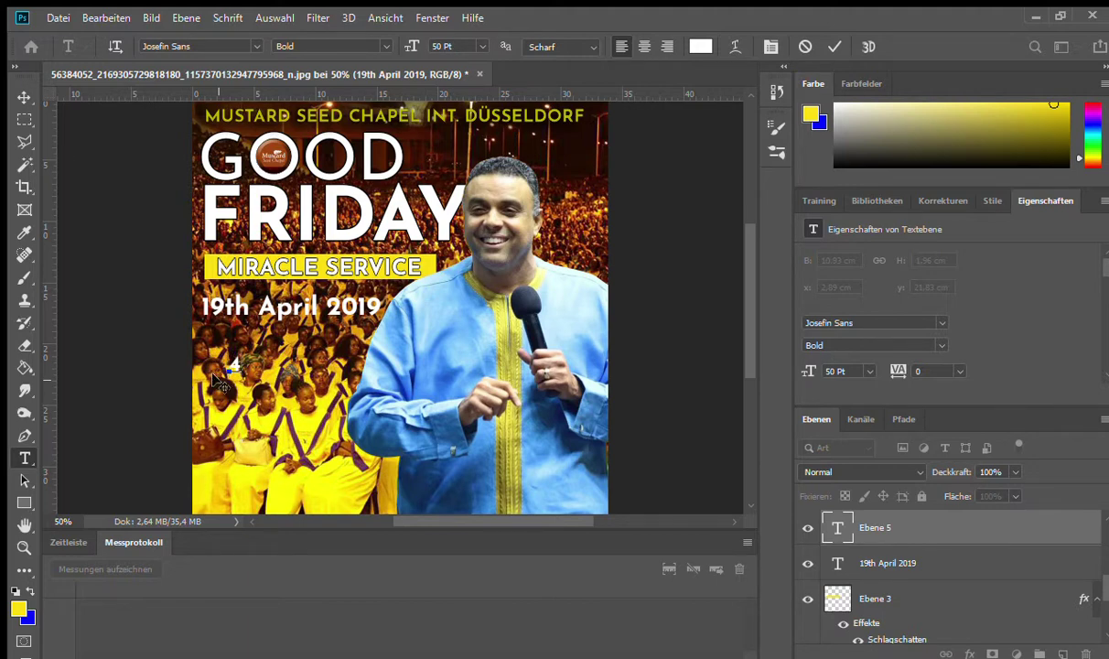
text(4PM)
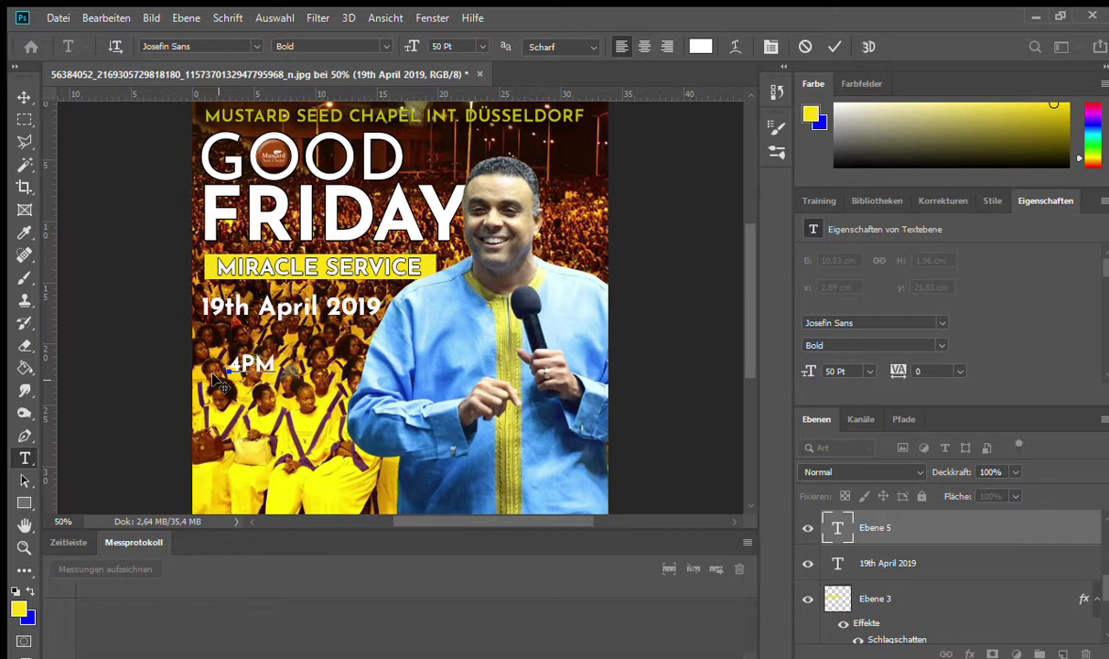
click(25, 97)
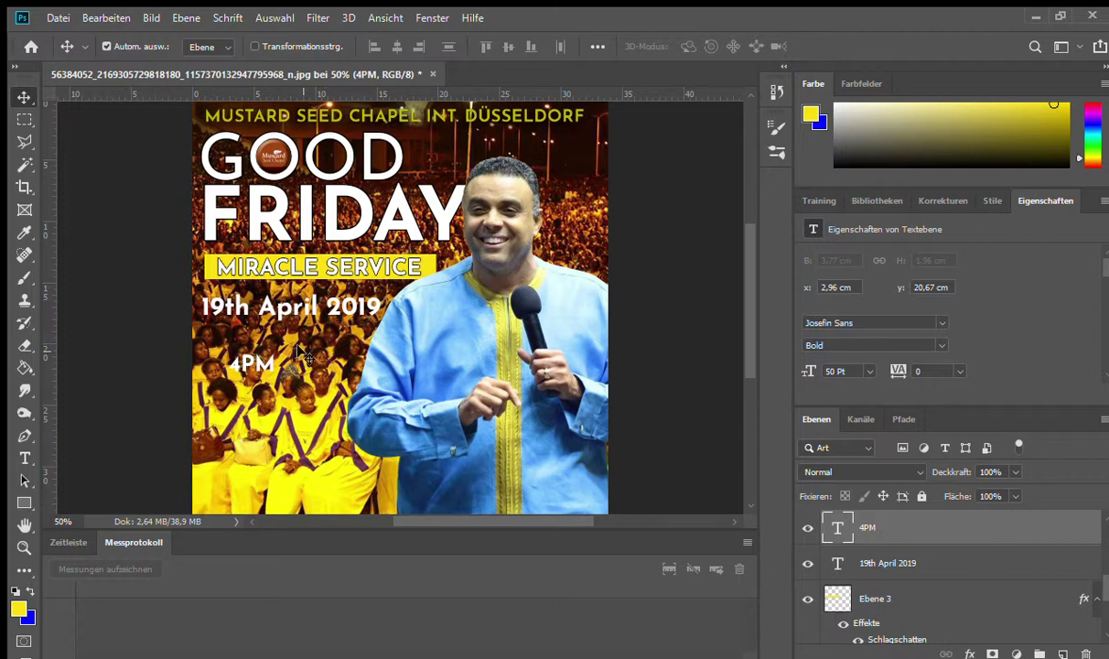
drag(252, 358, 251, 375)
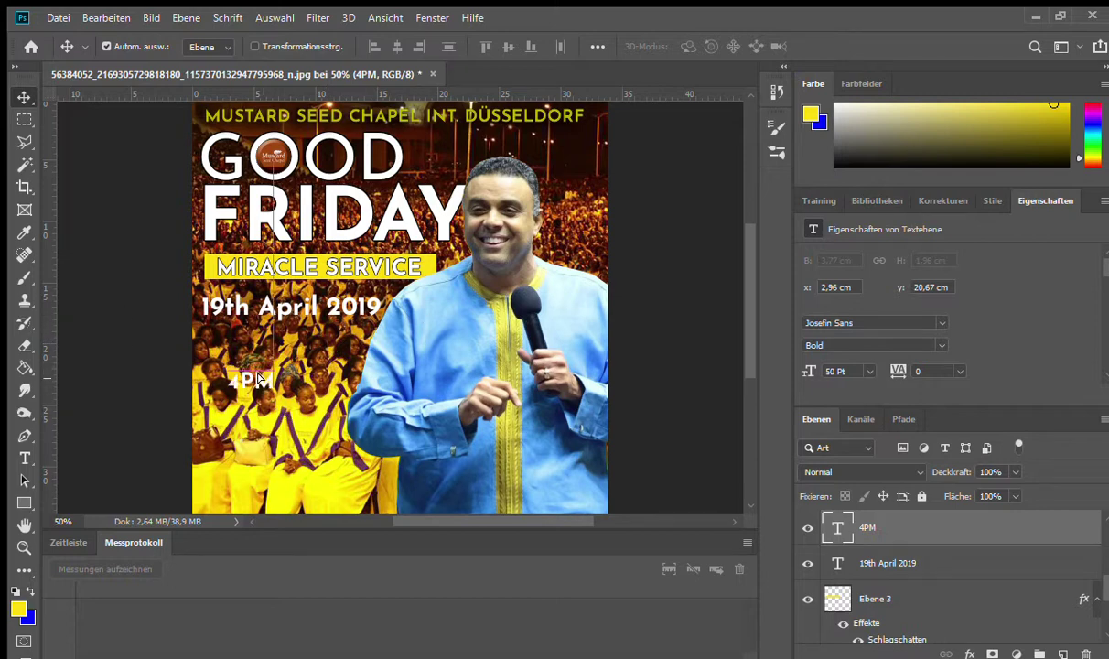
Step: Try to stretch the 4PM text to about 280% width and 305% height beneath the date
key(ctrl+t)
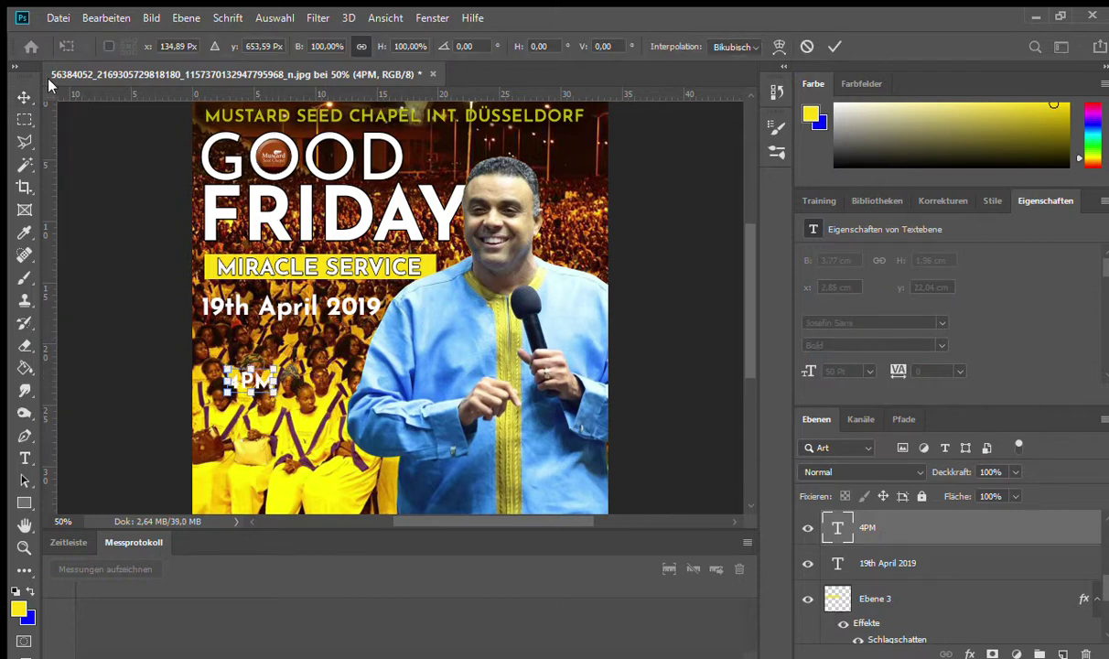
drag(275, 367, 325, 318)
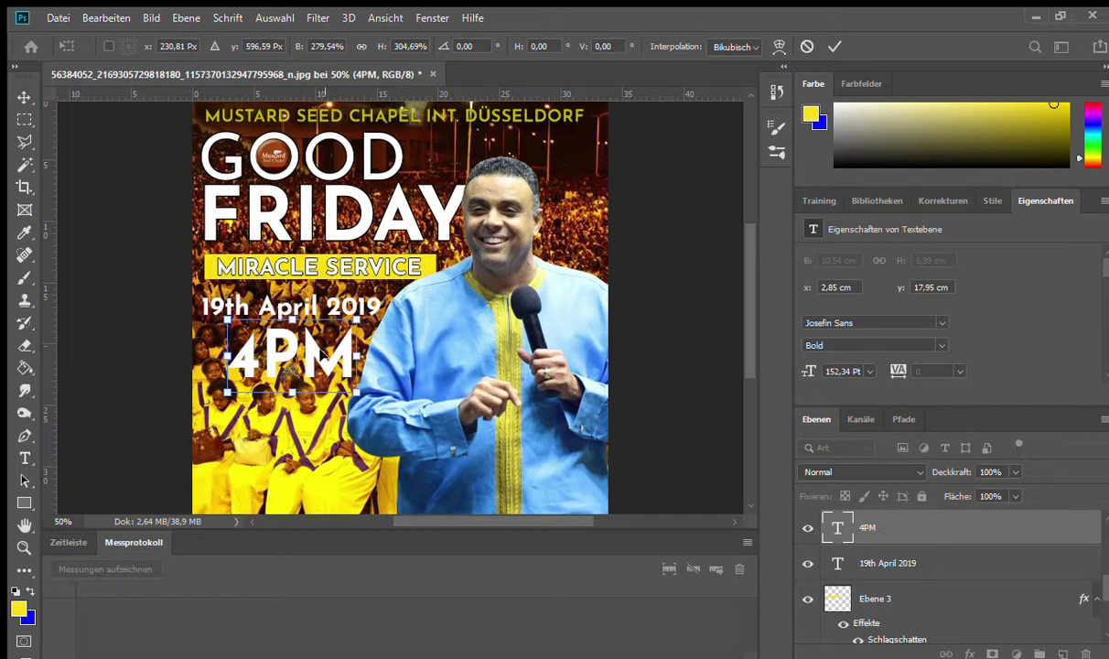
key(Return)
key(ctrl+z)
key(ctrl)
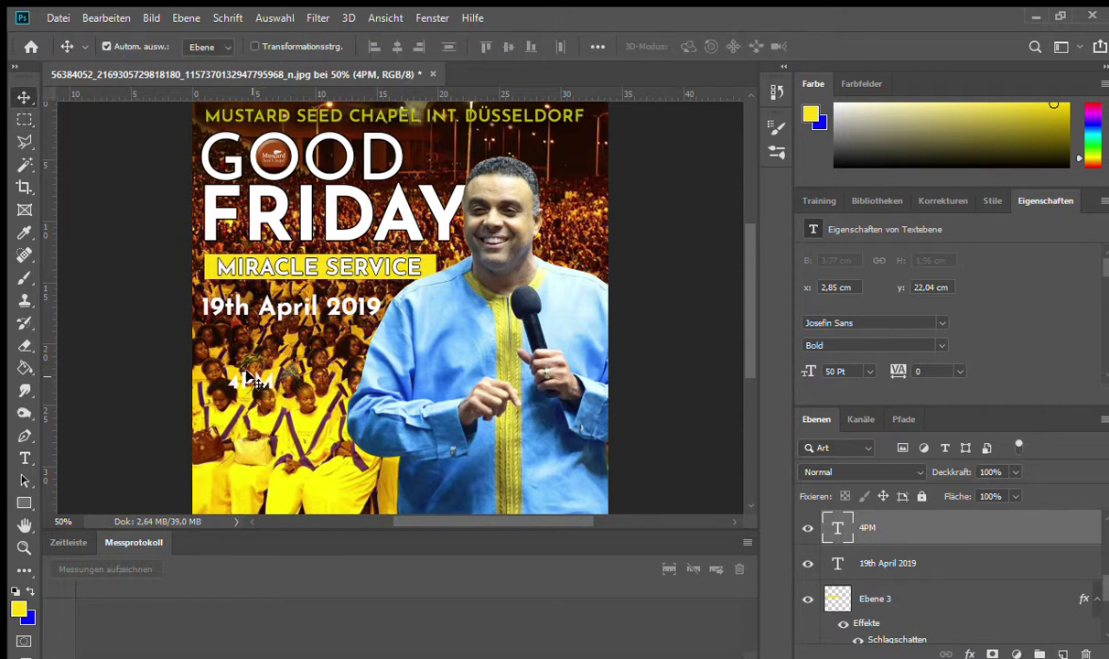
Step: Scale the 4PM text proportionally to about 262% and place it just beneath the date, aligned with the date's left edge
key(ctrl+t)
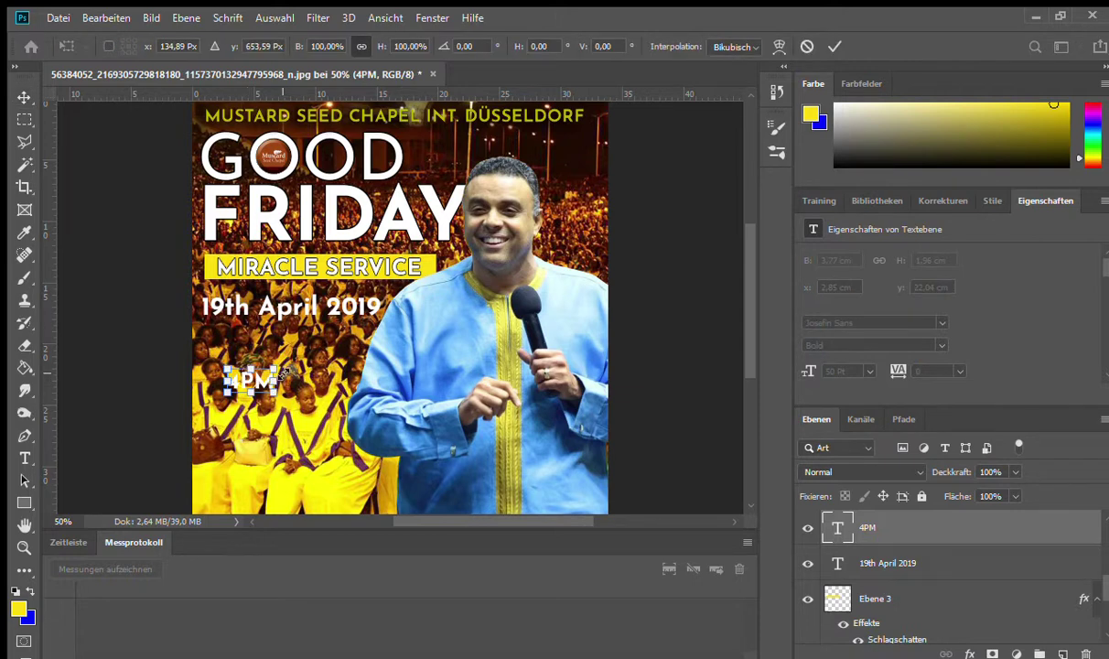
mouse_move(274, 366)
mouse_down()
mouse_move(349, 330)
mouse_move(277, 360)
mouse_move(289, 362)
mouse_up()
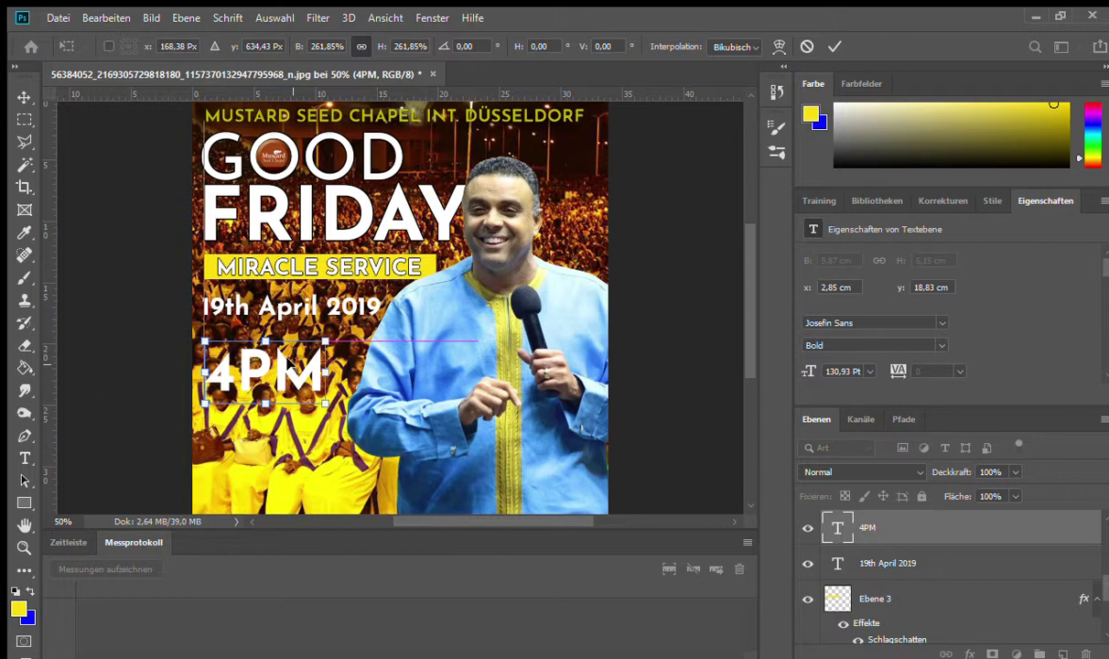
drag(288, 363, 283, 357)
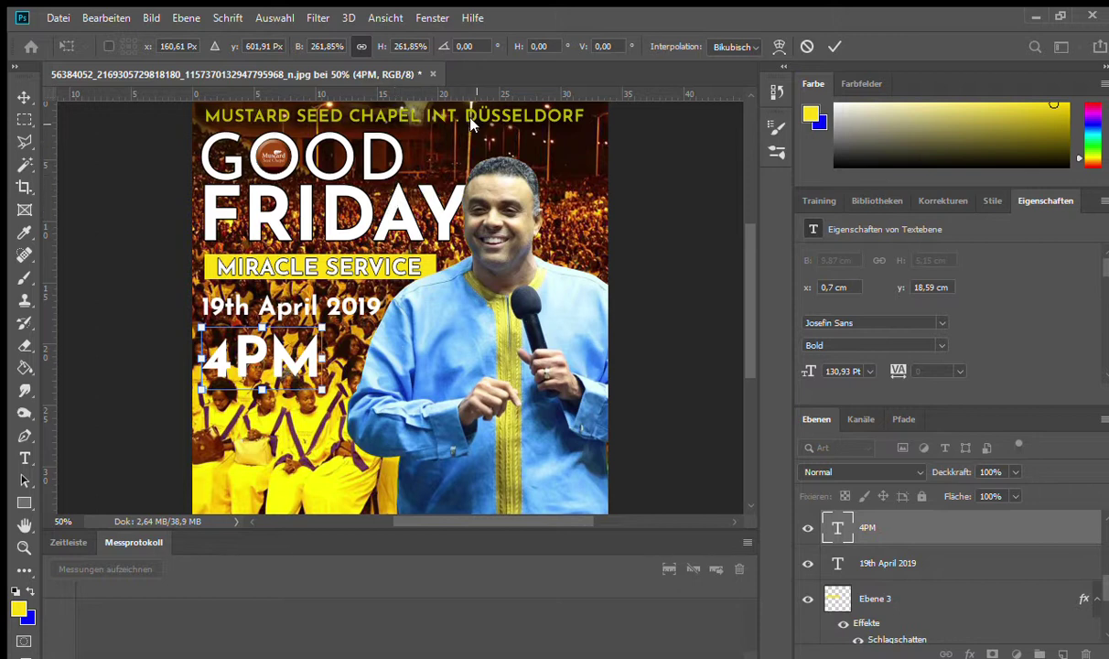
key(Return)
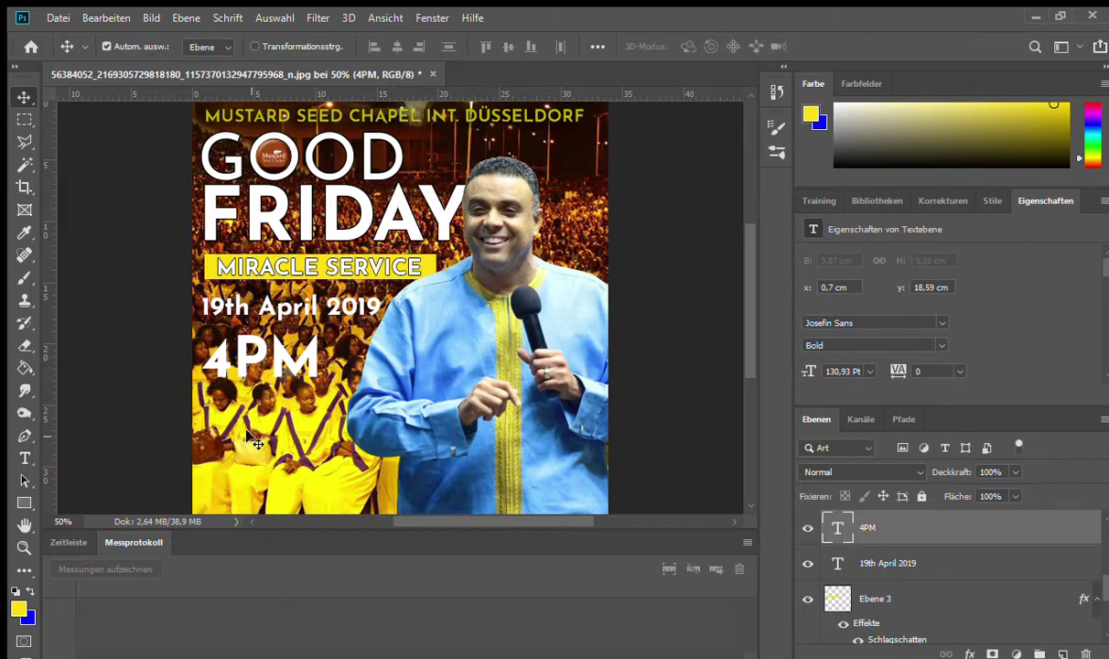
Step: Examine the enlarged 4PM text against the whole flyer and check the title, banner and date close up
click(24, 547)
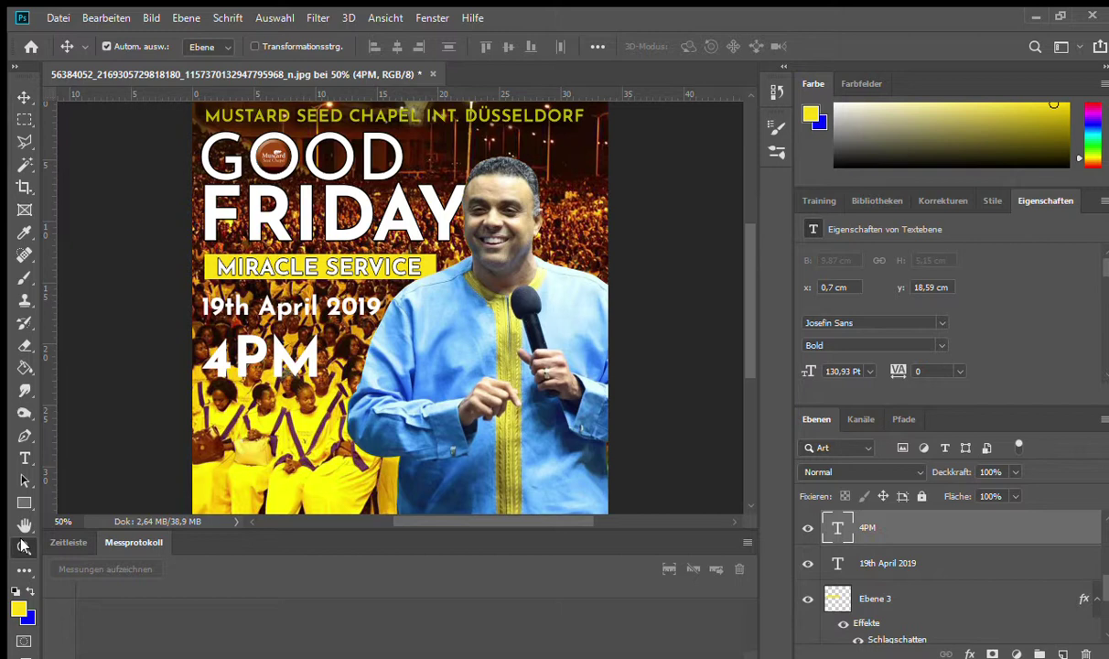
alt+click(295, 362)
alt+click(430, 288)
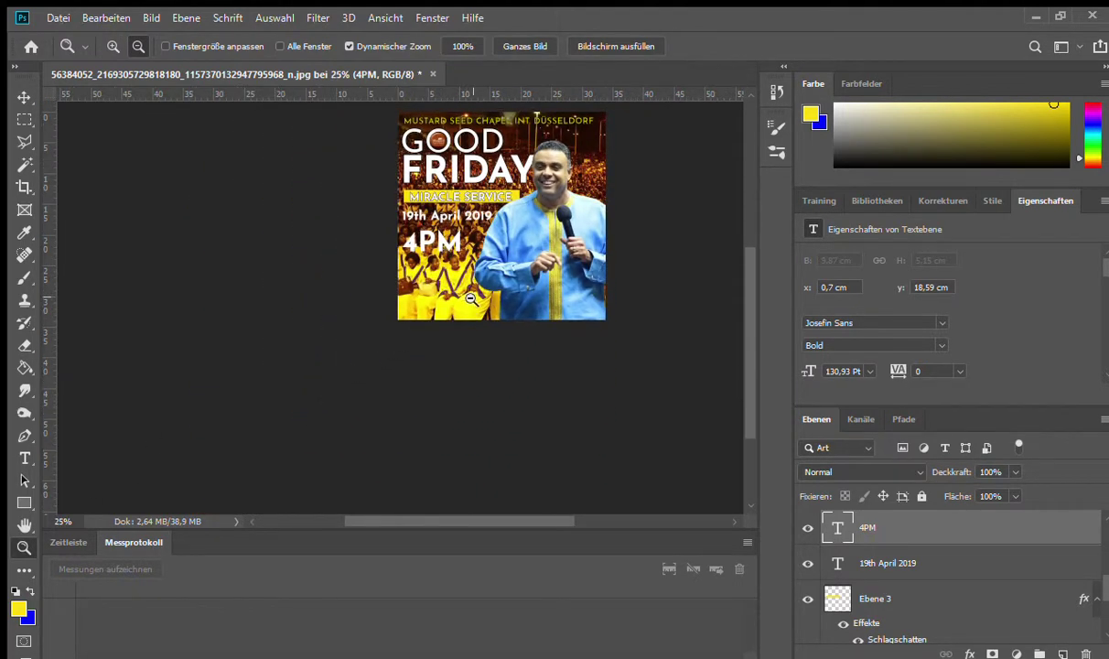
alt+click(469, 297)
alt+click(430, 279)
alt+click(420, 296)
click(420, 295)
click(393, 320)
click(361, 352)
click(329, 379)
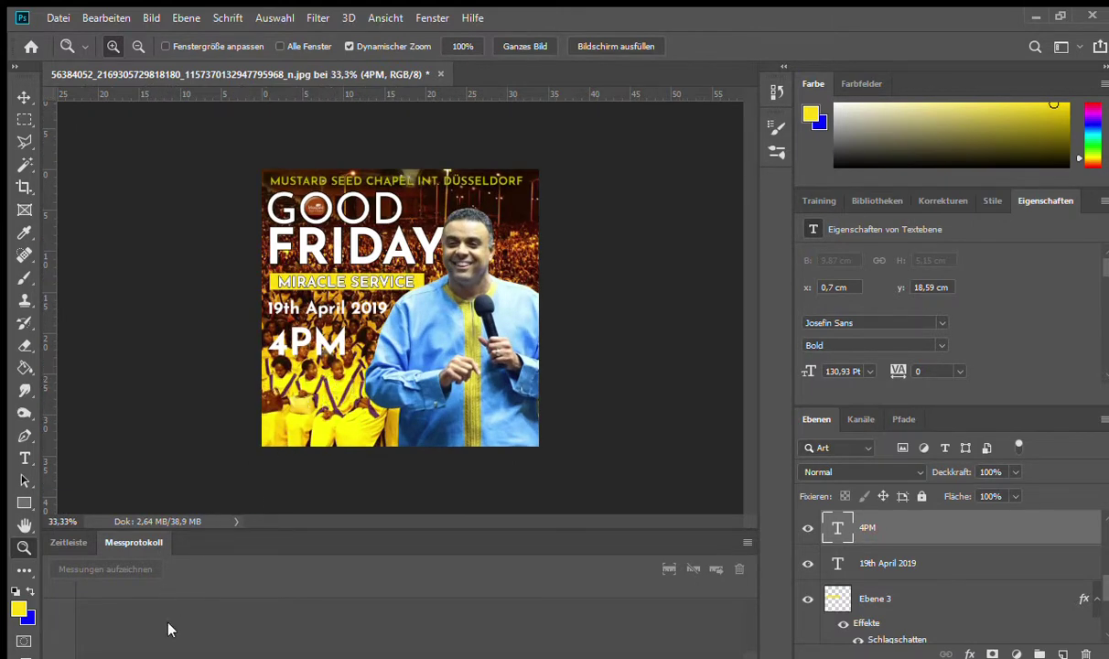
click(289, 365)
alt+click(274, 431)
click(393, 297)
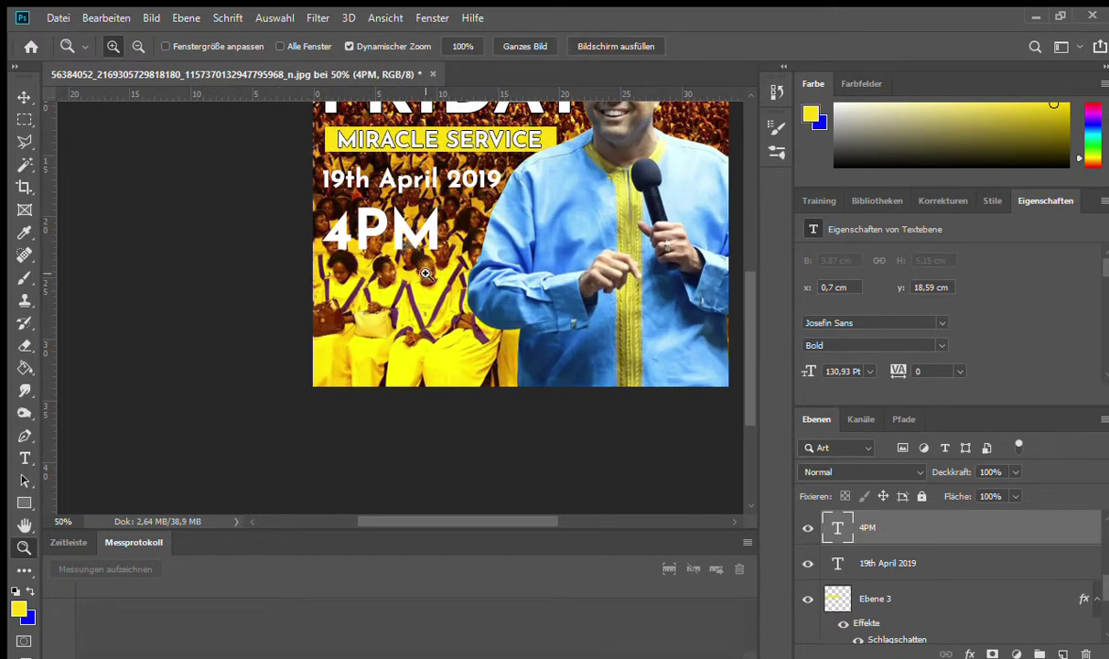
key(h)
drag(425, 253, 414, 323)
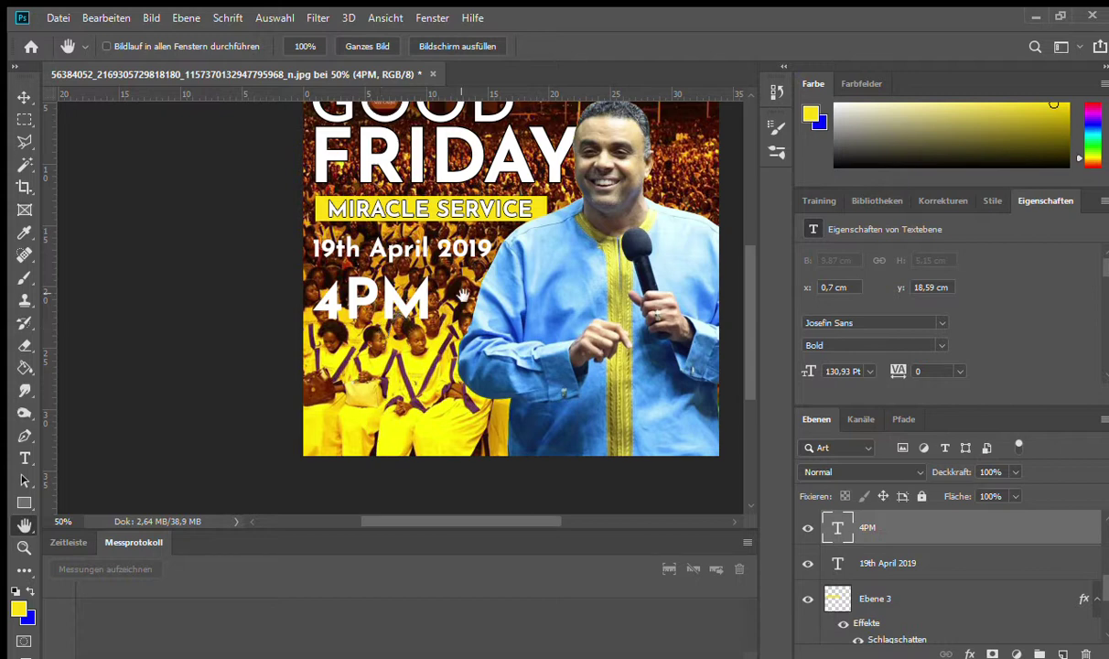
drag(532, 362, 511, 348)
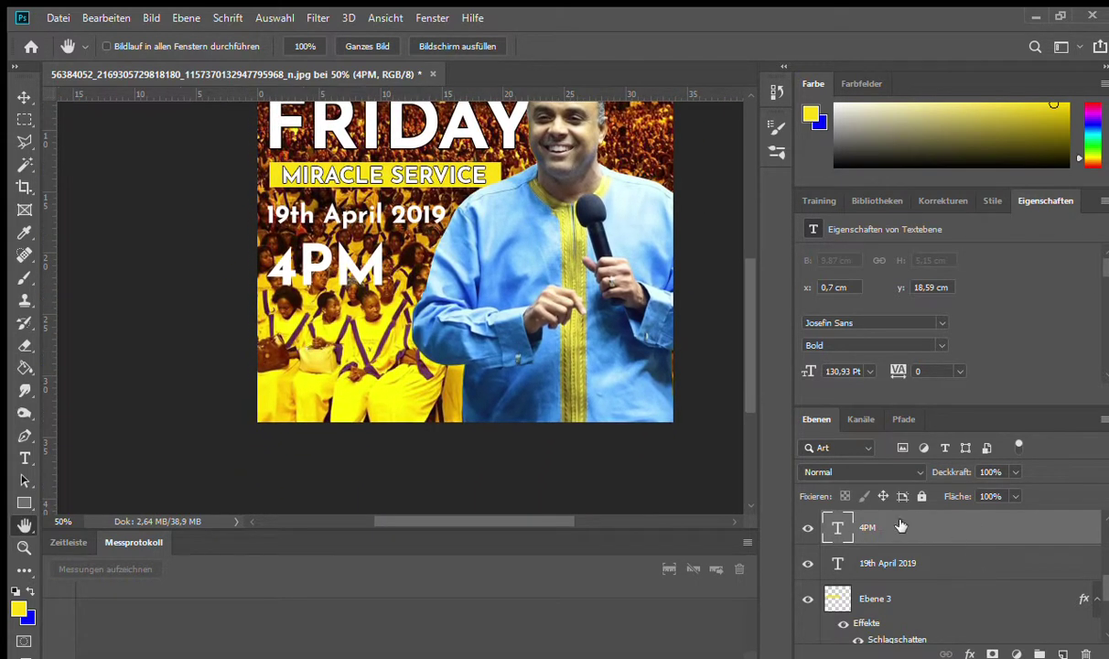
drag(496, 289, 521, 284)
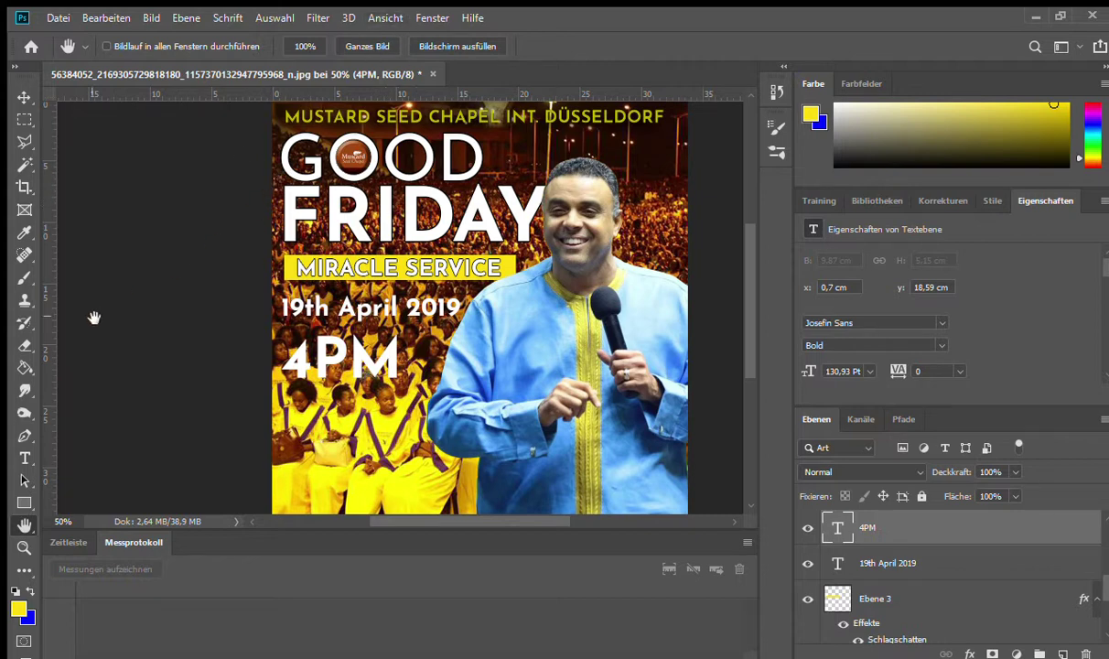
Step: Try the Josefin Sans SemiBold style on the word GOOD in the title and inspect it around the logo
click(25, 458)
drag(274, 196, 536, 209)
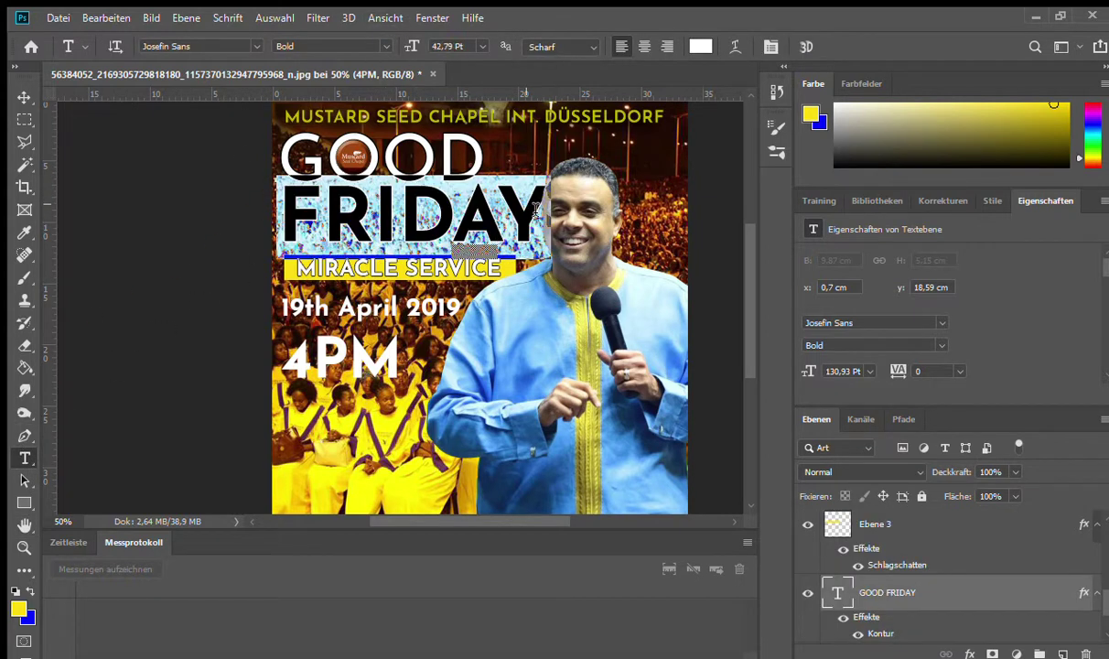
click(535, 209)
drag(278, 146, 547, 234)
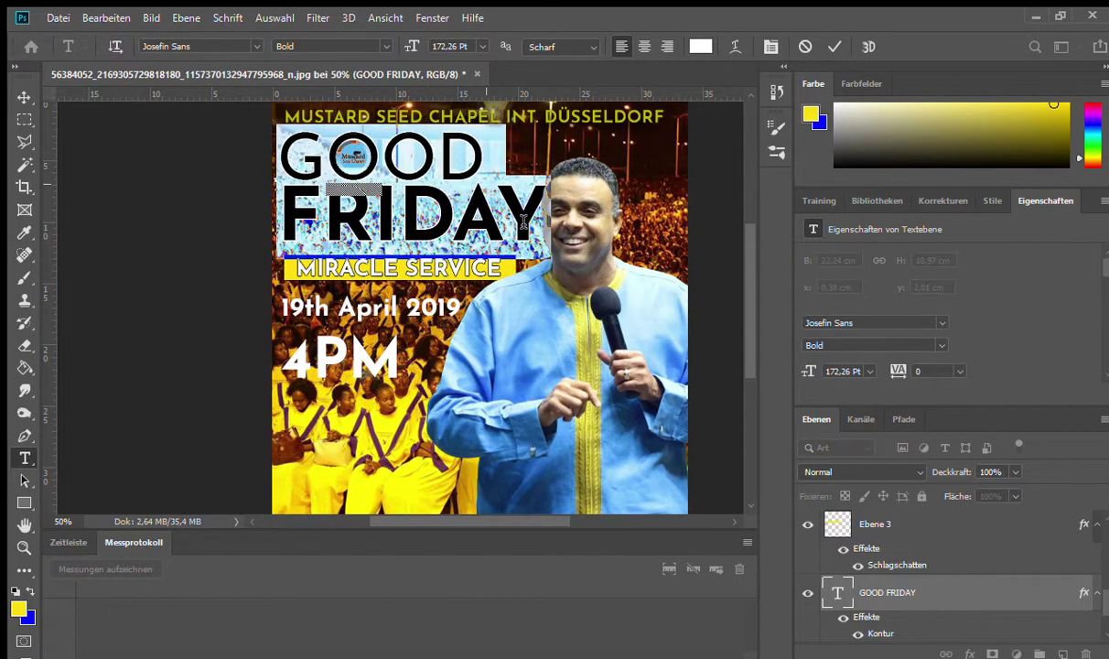
double_click(308, 147)
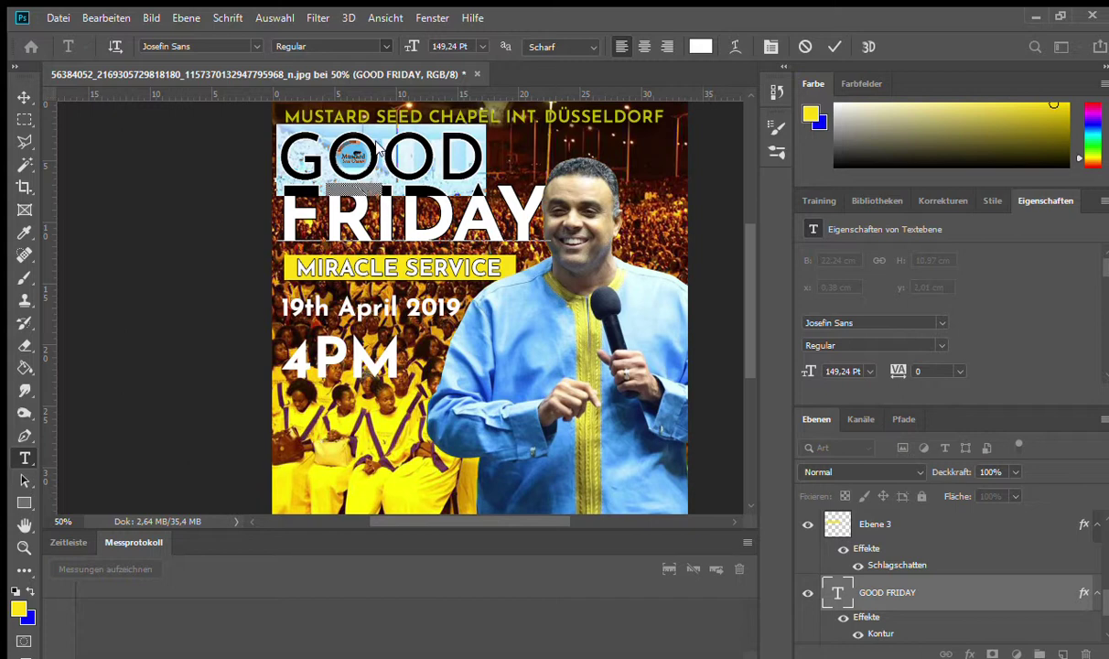
key(Down)
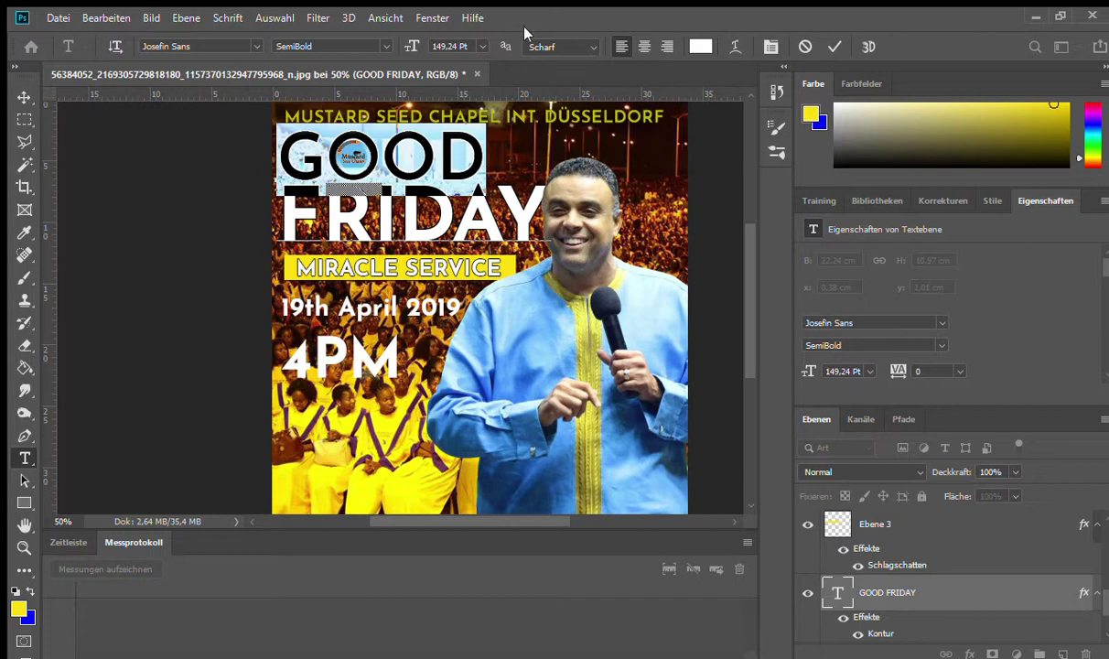
click(436, 157)
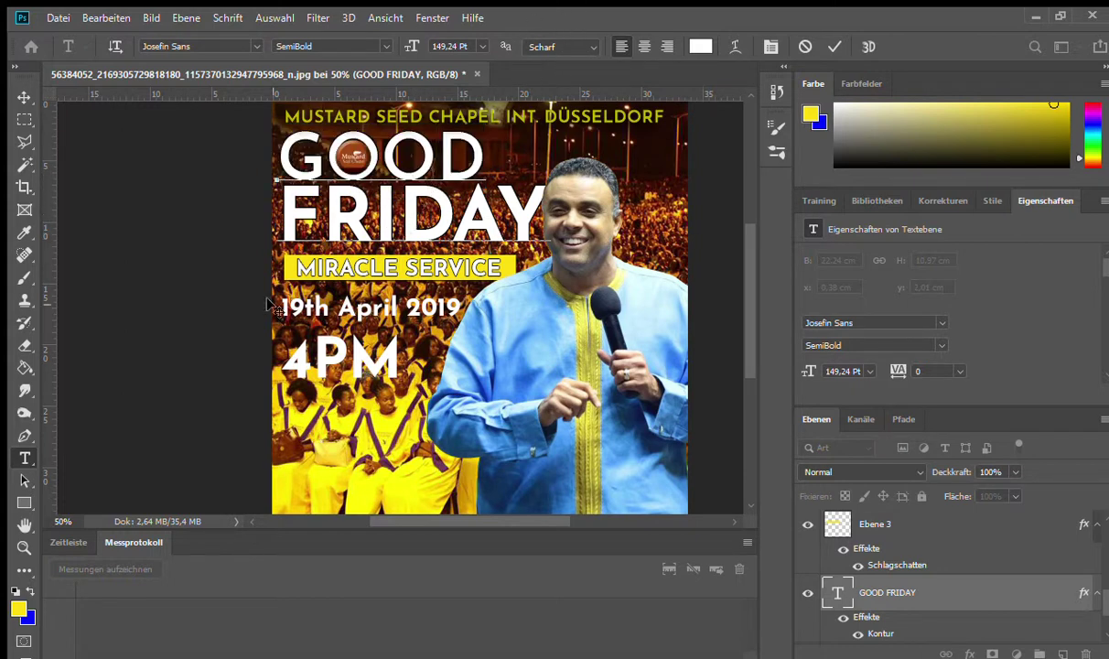
click(24, 548)
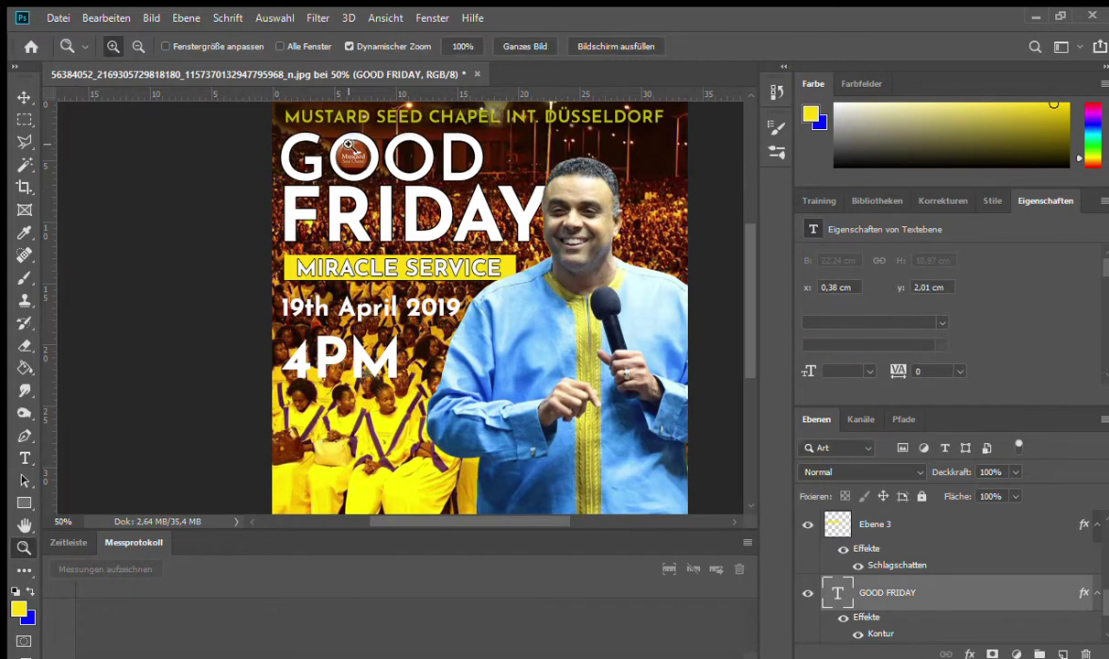
click(361, 157)
click(361, 157)
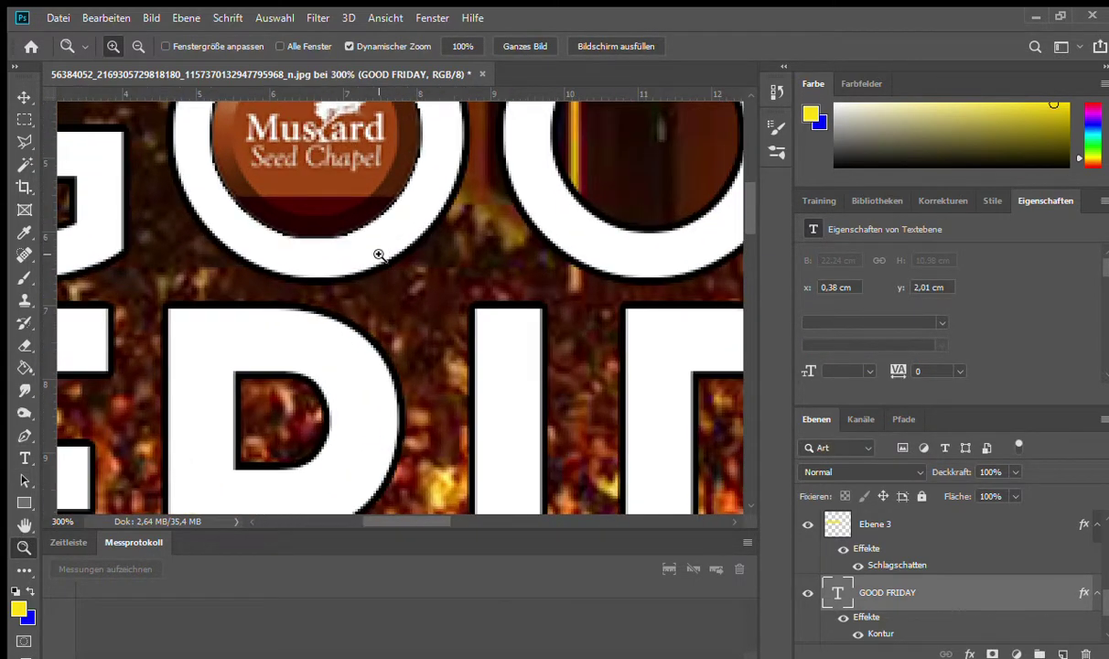
alt+click(385, 249)
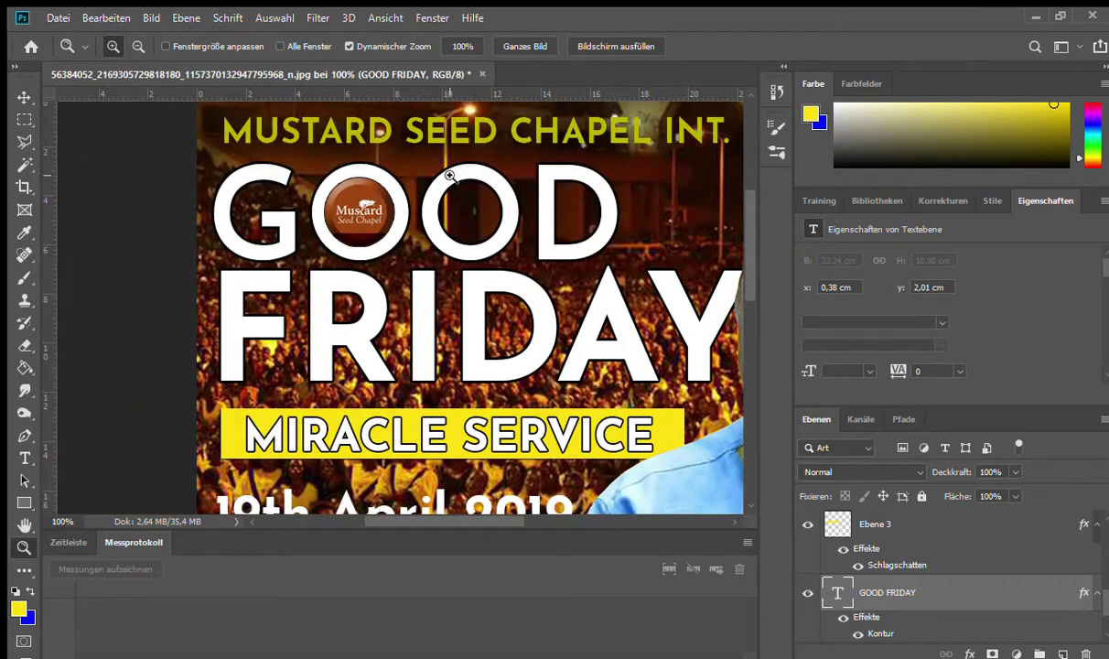
alt+click(524, 305)
alt+click(525, 305)
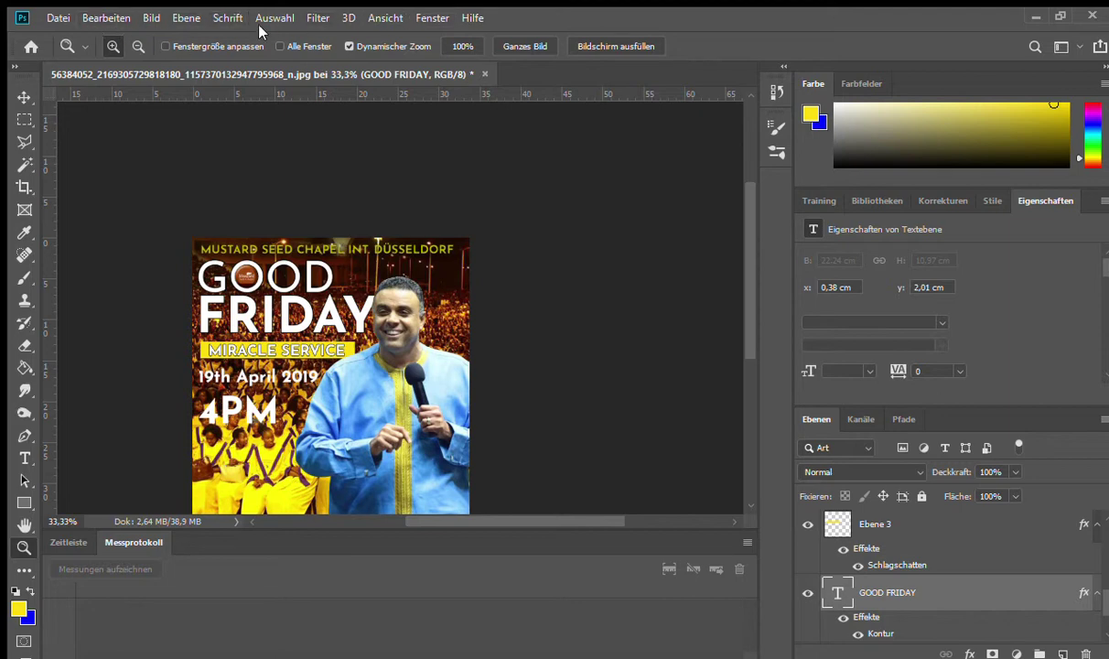
Step: Set the word GOOD in the title to the Josefin Sans SemiBold style
click(25, 458)
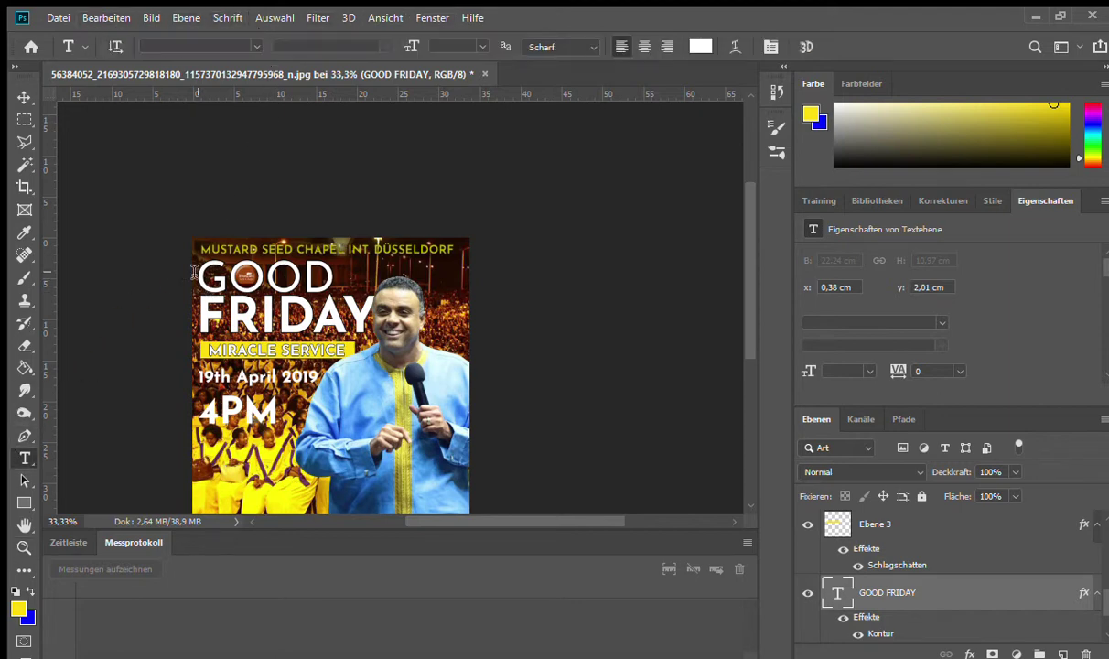
drag(195, 265, 160, 261)
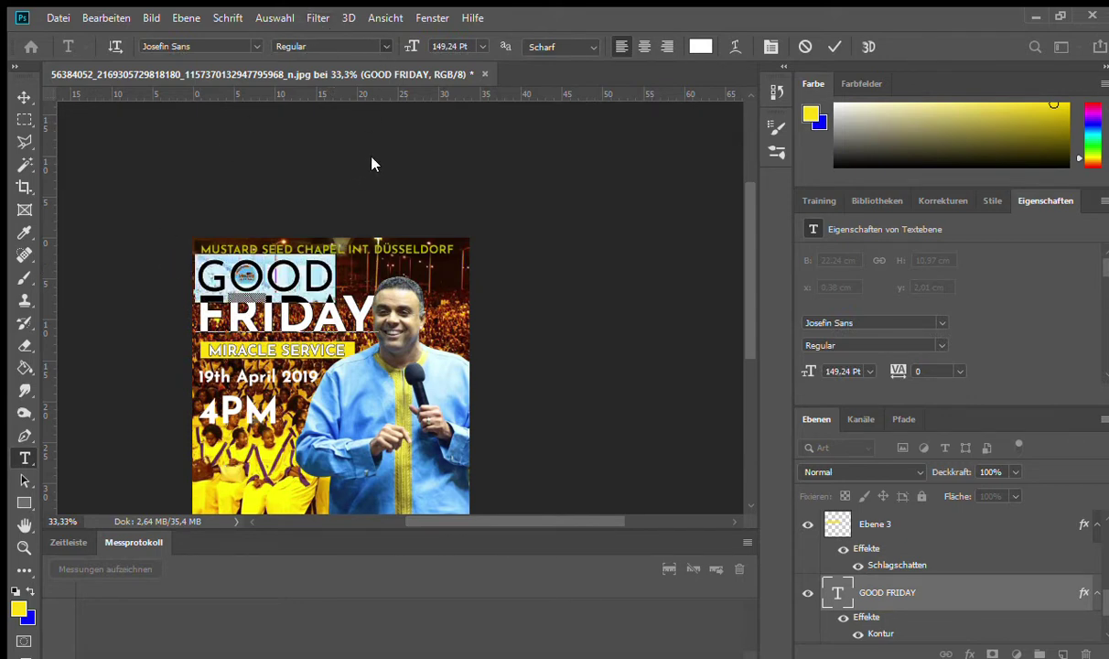
key(Down)
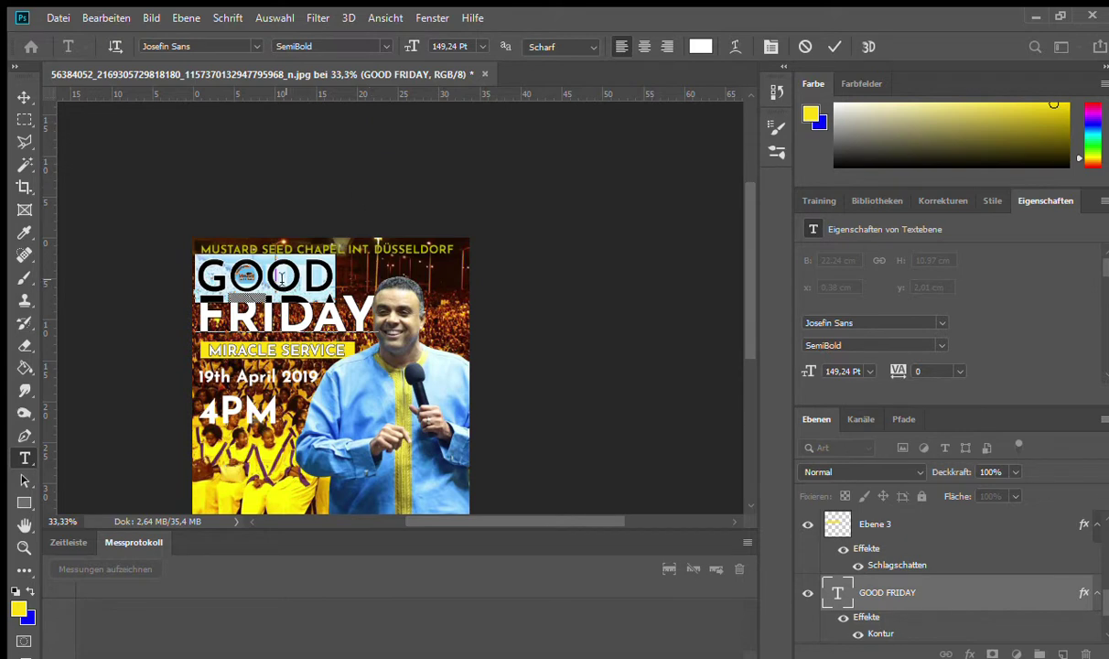
key(ctrl+Return)
Step: Select the church logo inside the first O of GOOD and check how it fits the heavier letter
key(z)
click(257, 259)
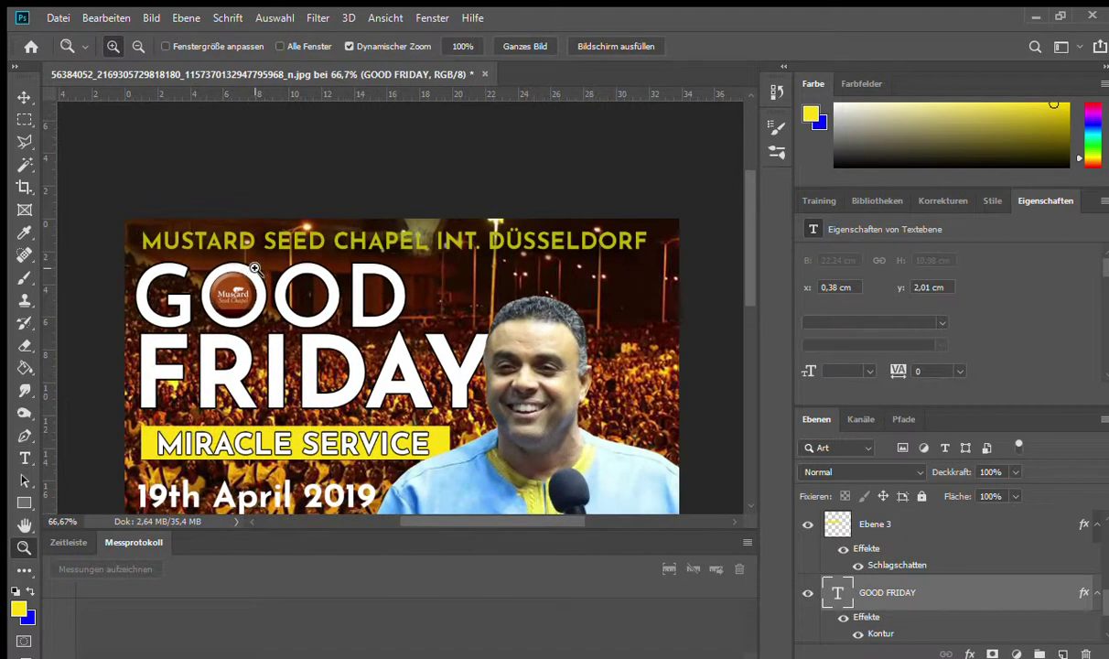
click(262, 295)
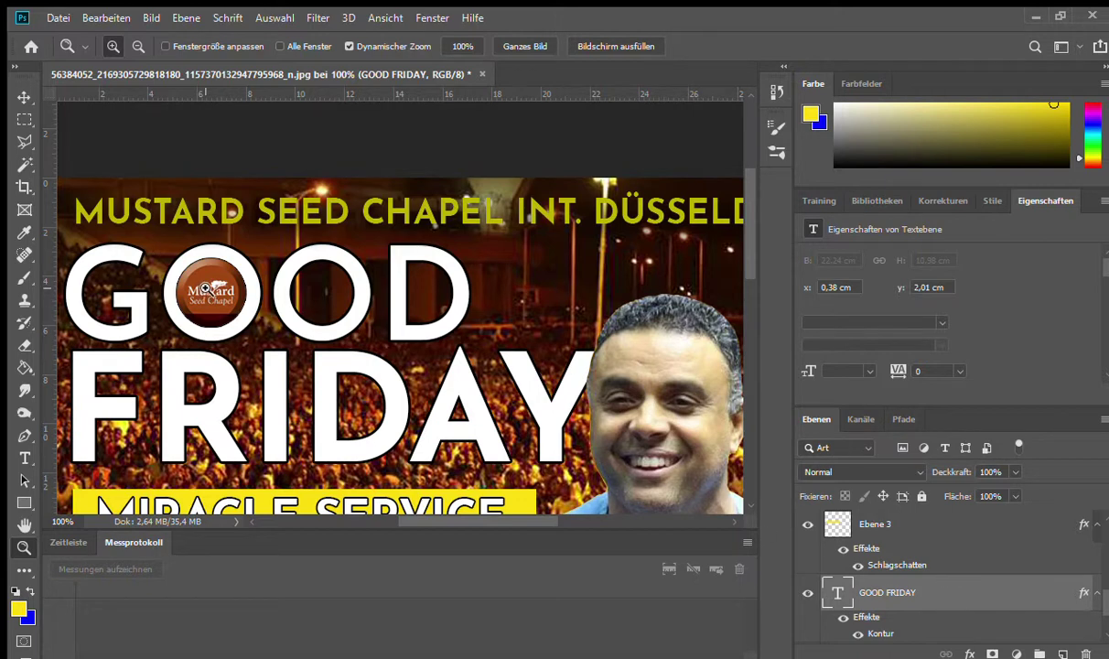
key(v)
click(206, 290)
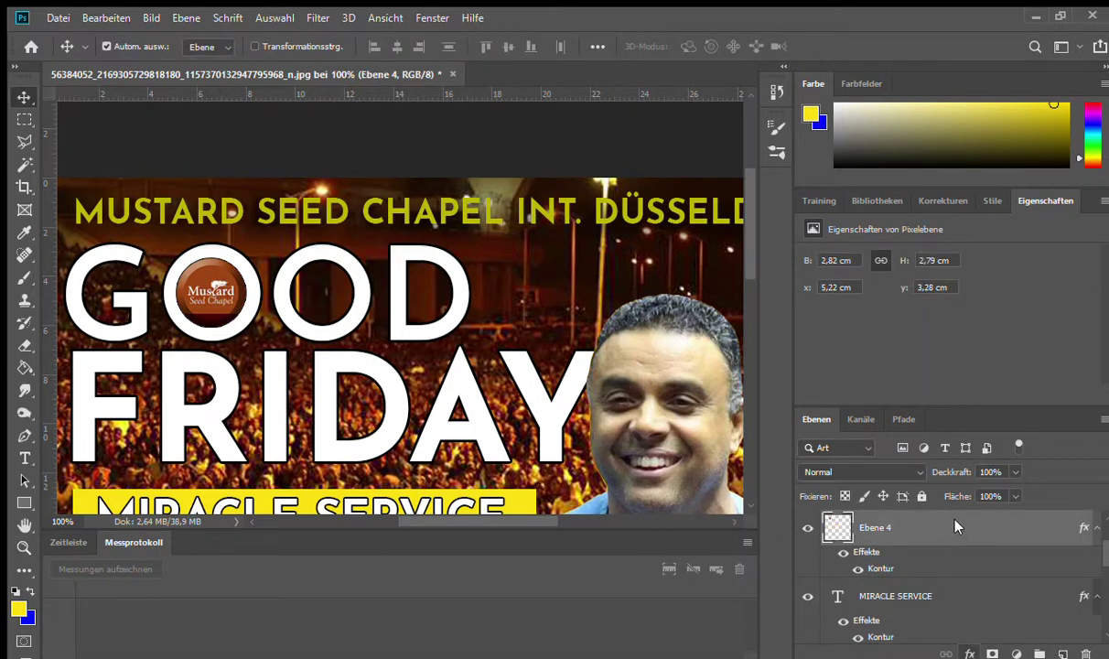
key(h)
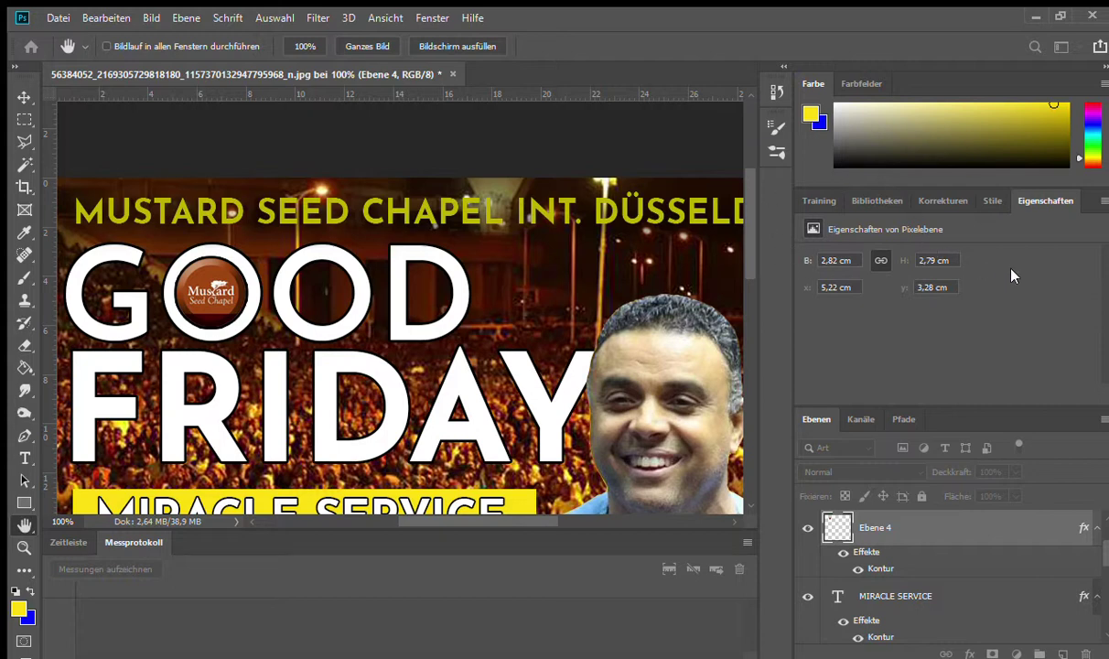
key(v)
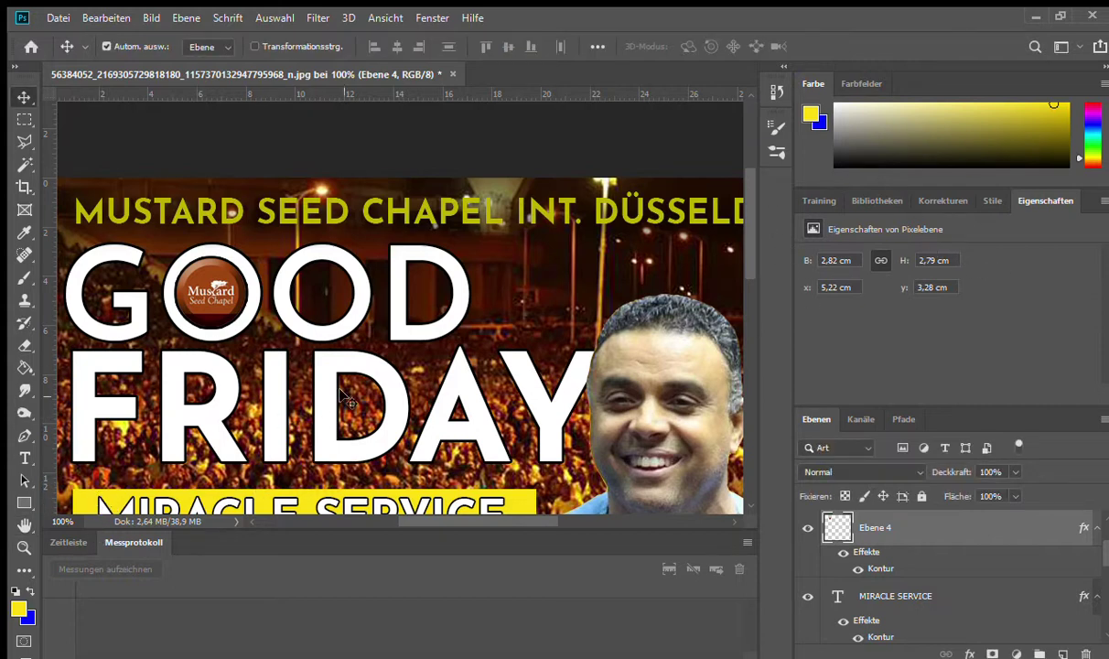
Step: Nudge the church logo slightly right inside the first O of GOOD, to an X position of 5.26 cm
click(25, 547)
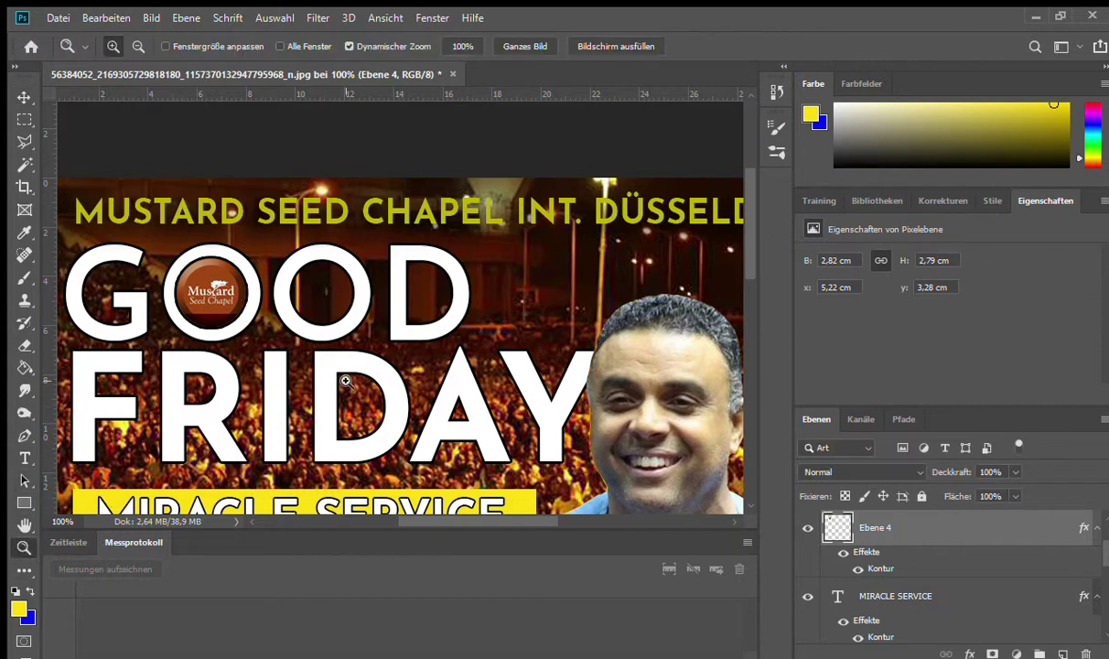
alt+click(385, 340)
alt+click(385, 341)
alt+click(384, 340)
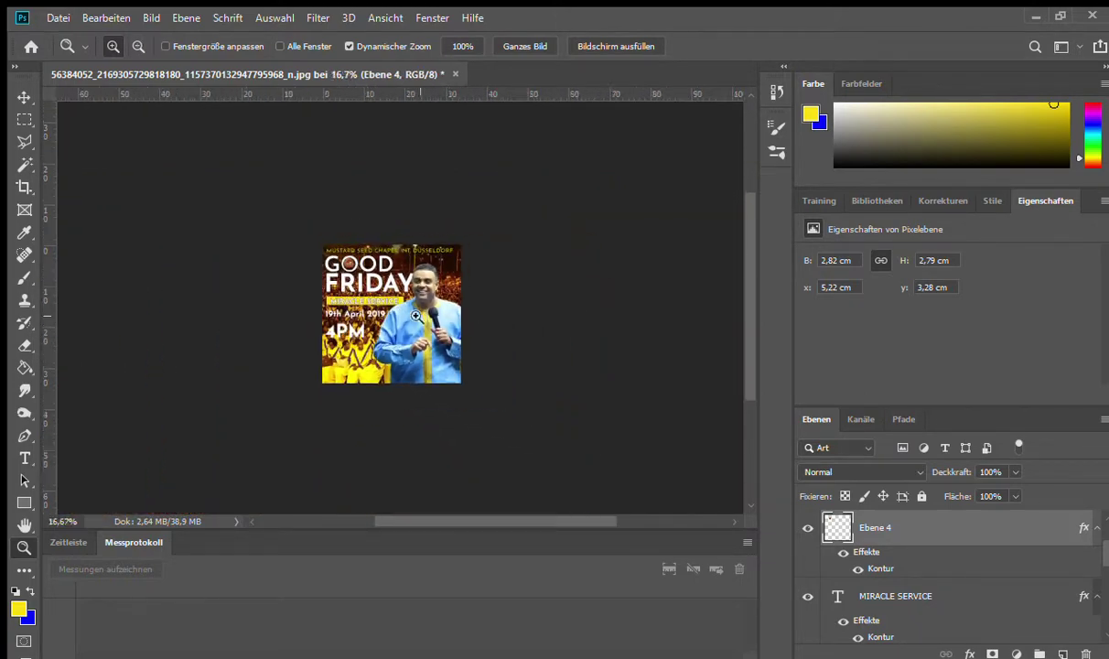
click(357, 247)
drag(358, 247, 295, 158)
alt+click(295, 159)
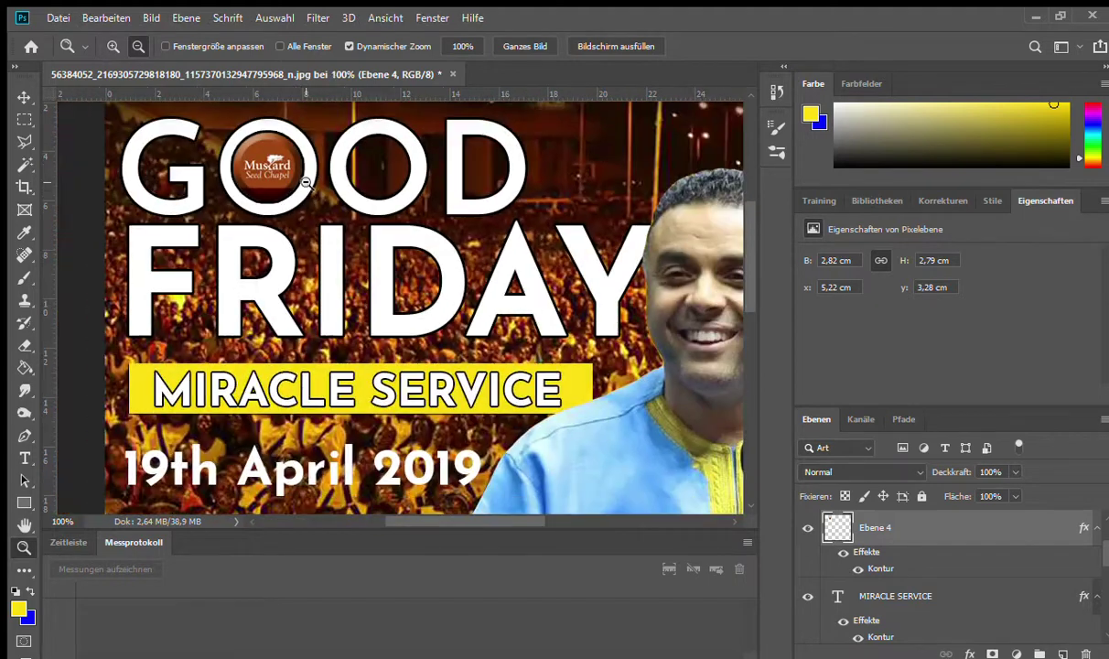
key(v)
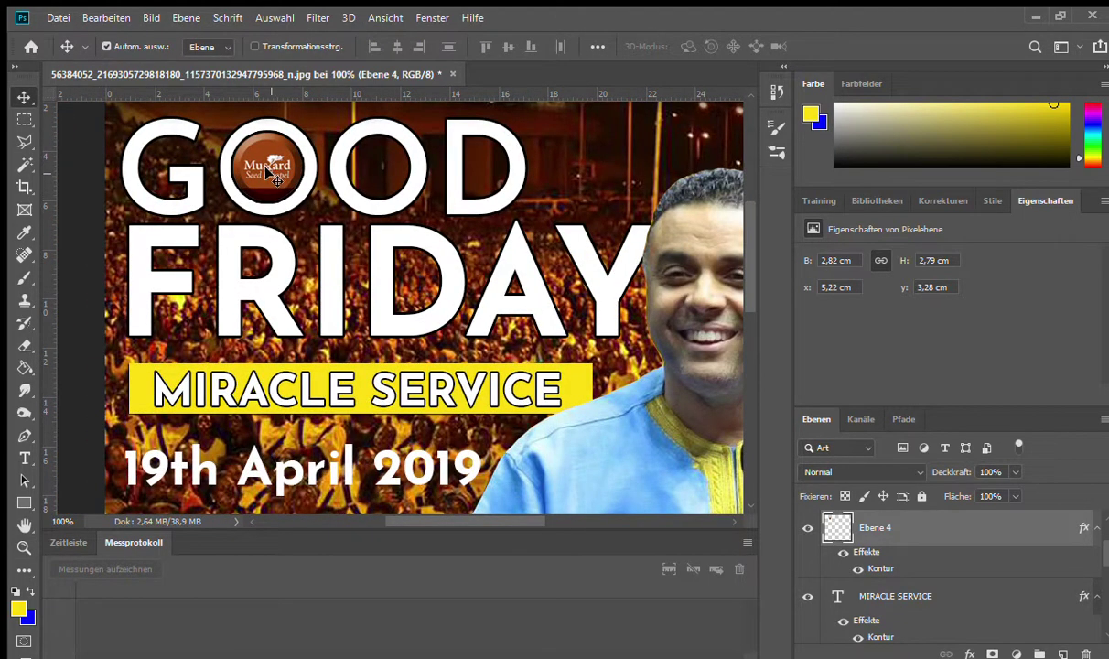
drag(270, 166, 271, 166)
Step: Examine the whole flyer with the bolder GOOD title and the adjusted logo position
click(23, 547)
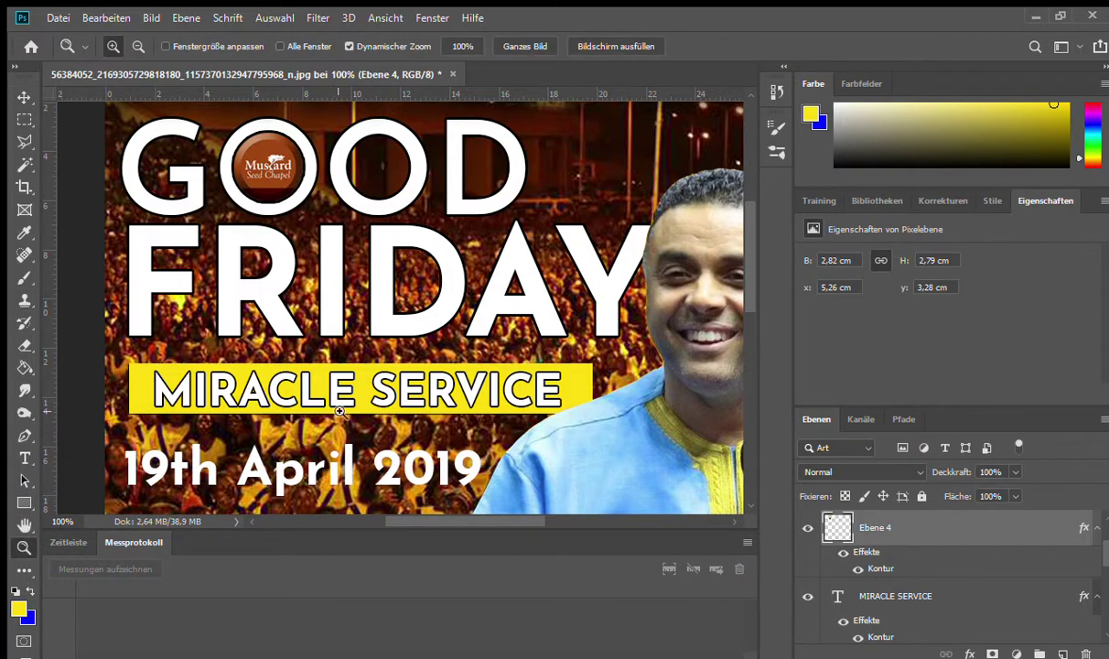
alt+click(330, 428)
alt+click(343, 385)
alt+click(357, 348)
alt+click(373, 300)
alt+click(373, 300)
click(367, 284)
click(323, 242)
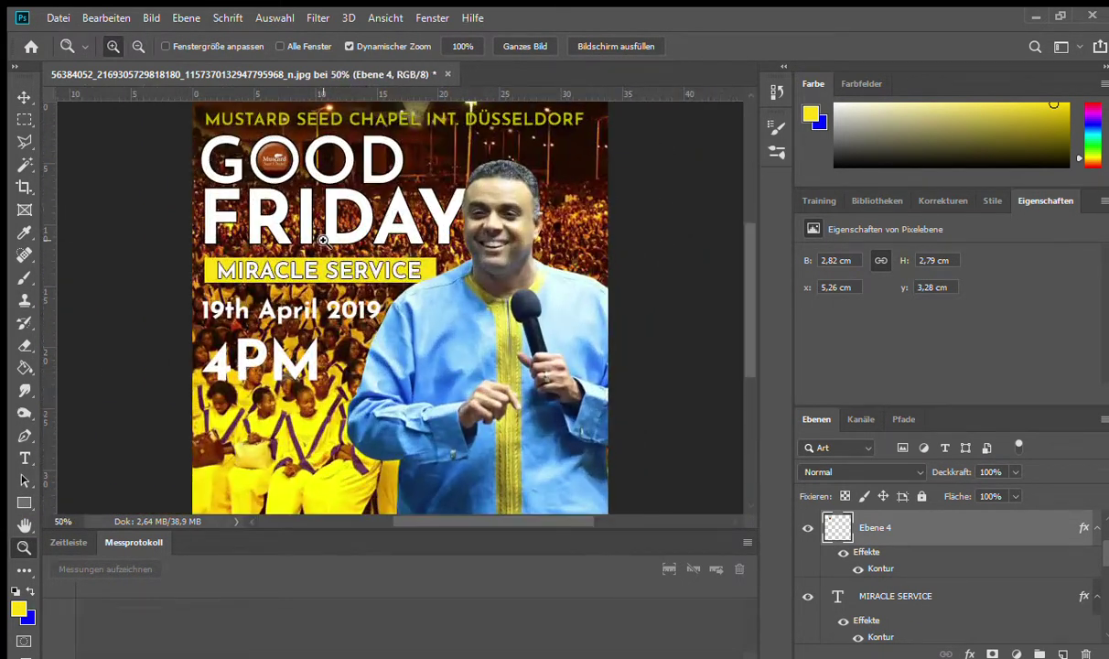
alt+click(523, 329)
click(434, 305)
alt+click(435, 305)
alt+click(386, 314)
click(418, 233)
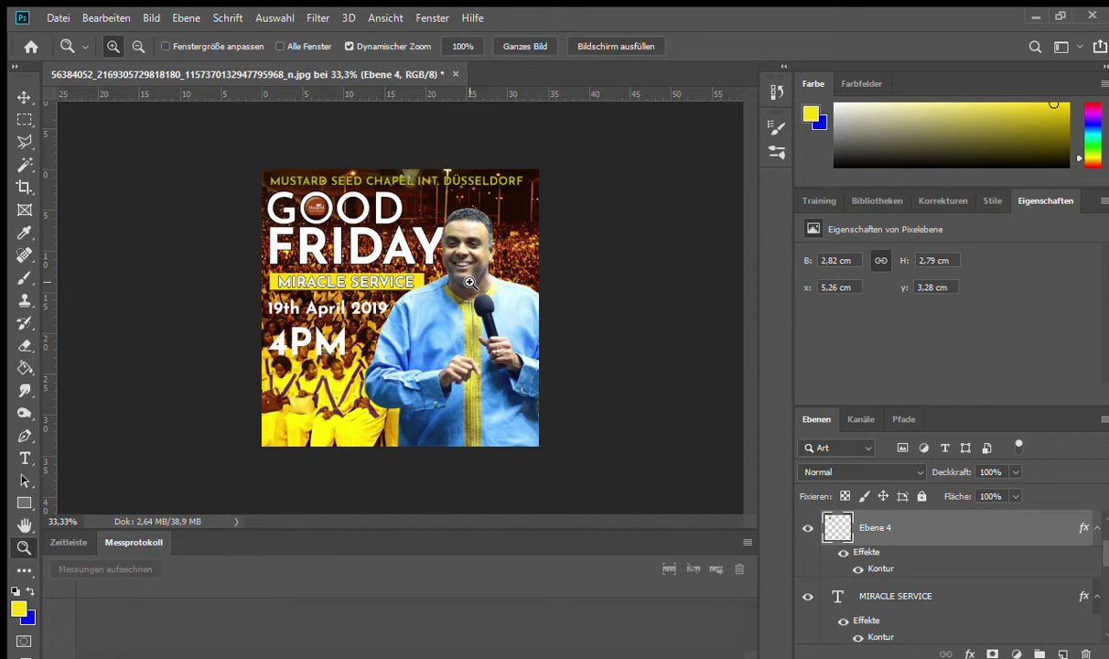
Step: Move the 4PM text down to a Y position of 21.09 cm, leaving a gap beneath the date
click(293, 359)
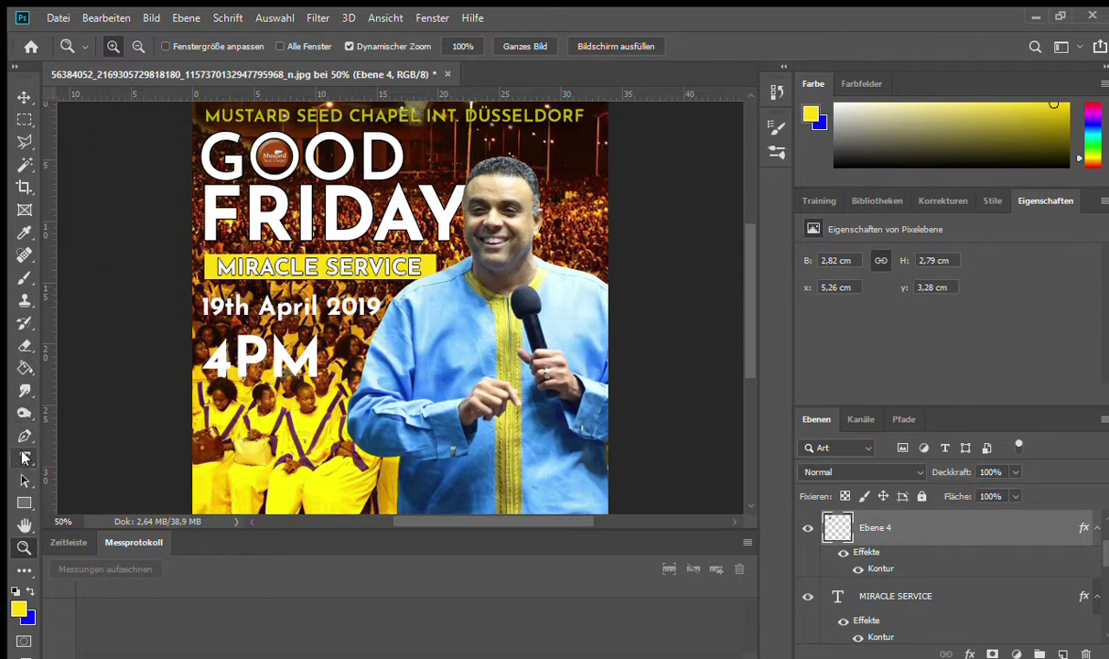
click(24, 97)
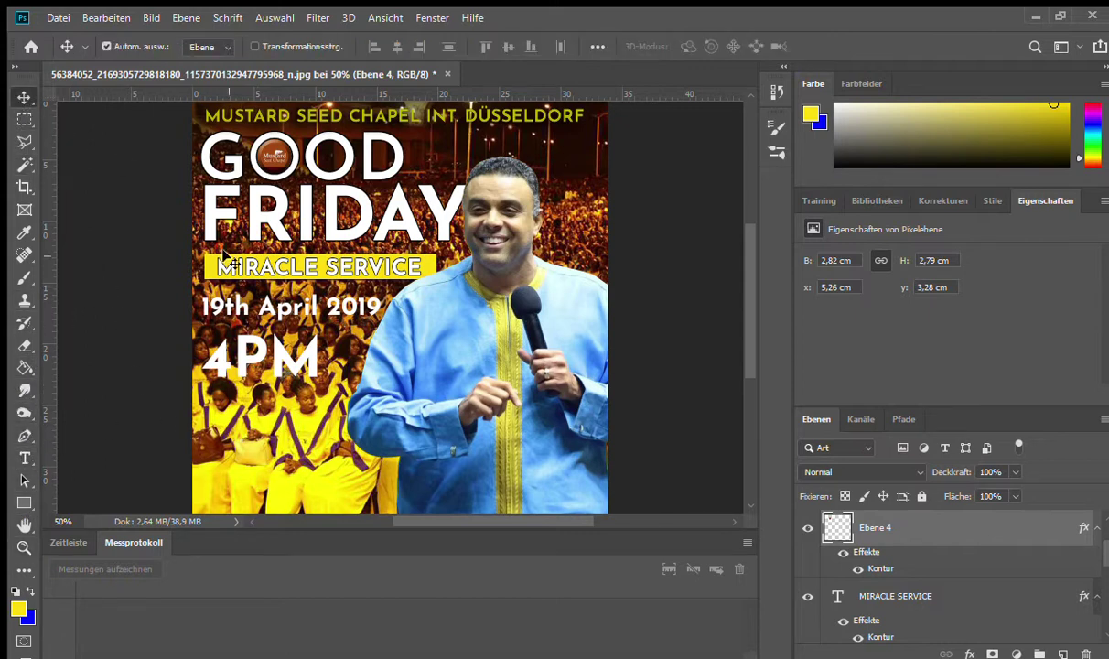
drag(287, 362, 284, 392)
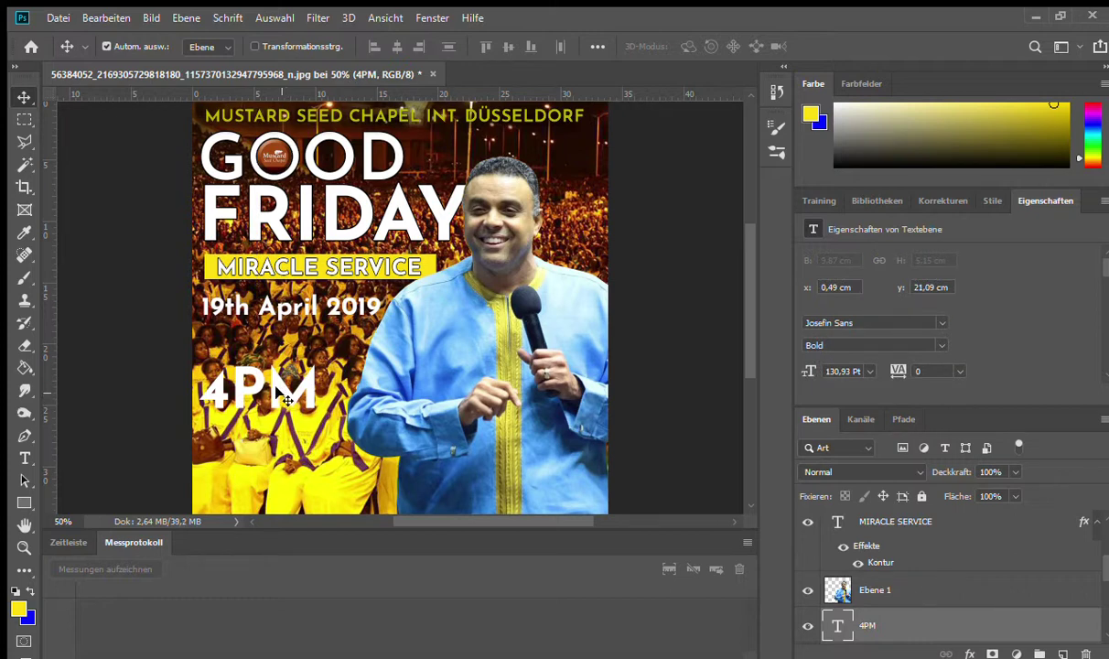
Step: Add the text "TIME:" between the date and 4PM in 50 pt white Josefin Sans Bold
click(25, 457)
click(213, 355)
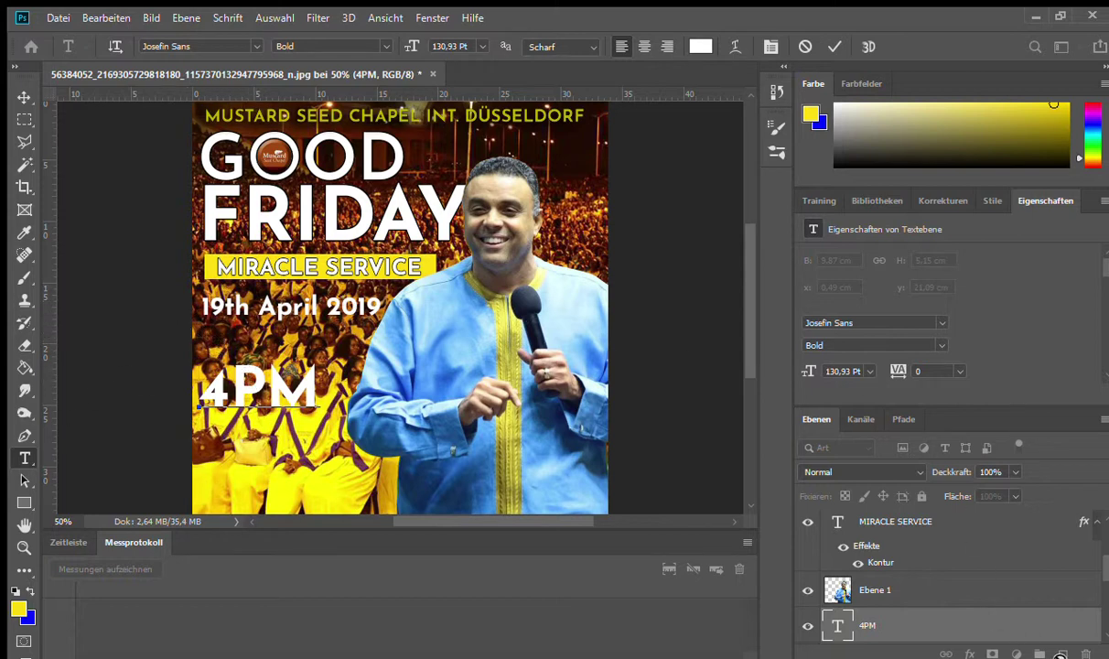
click(906, 593)
ctrl+click(1062, 654)
click(220, 353)
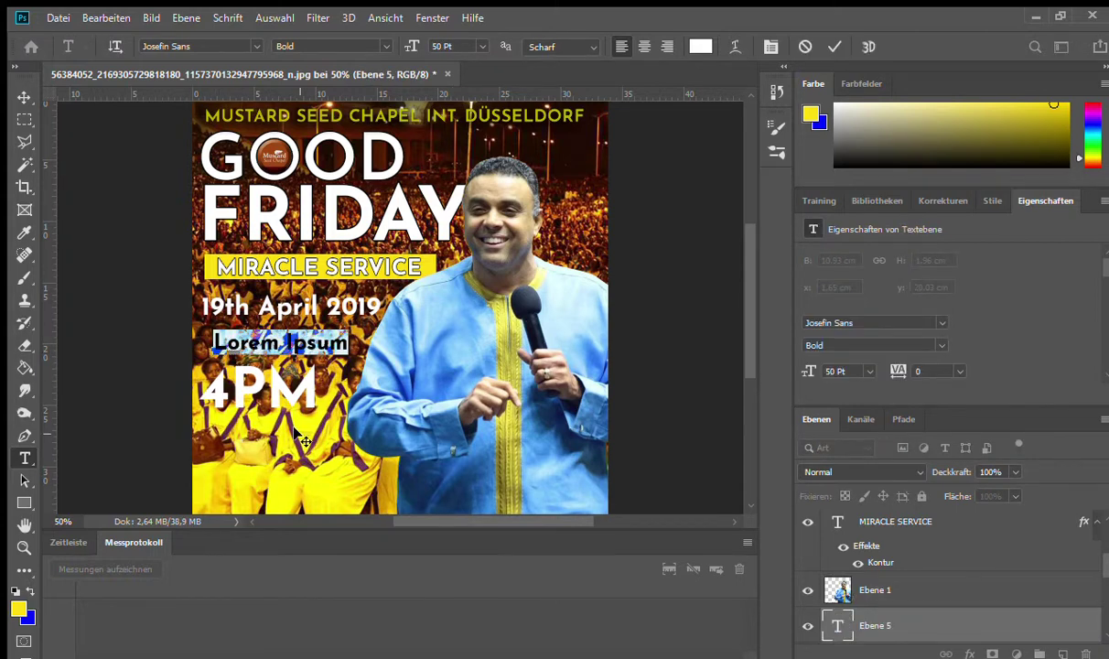
key(BackSpace)
text(IM)
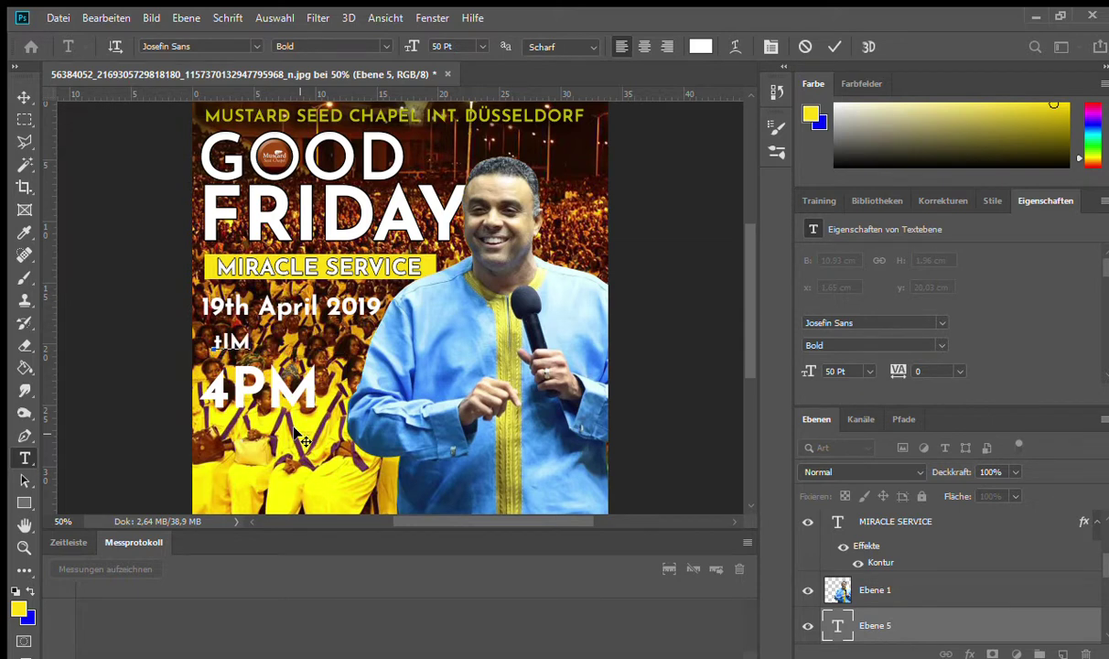
key(BackSpace)
key(BackSpace)
text(TIME)
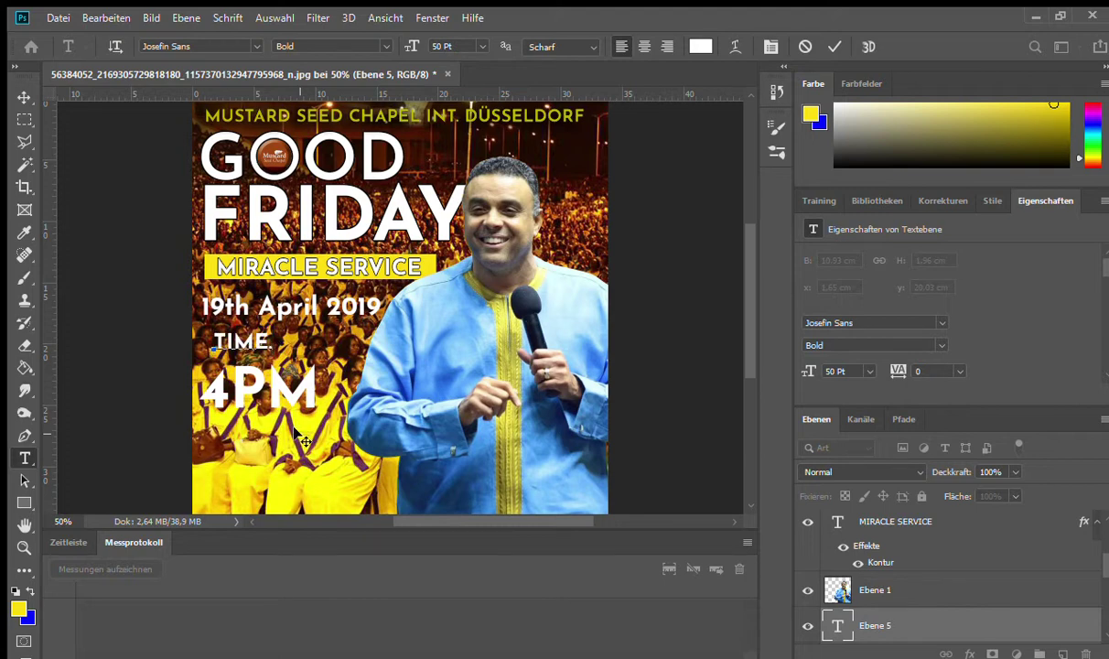
text(:)
Step: Position the TIME: text between the date and 4PM at X 0.84 cm and Y 19.57 cm
click(24, 97)
drag(242, 351, 293, 392)
click(258, 385)
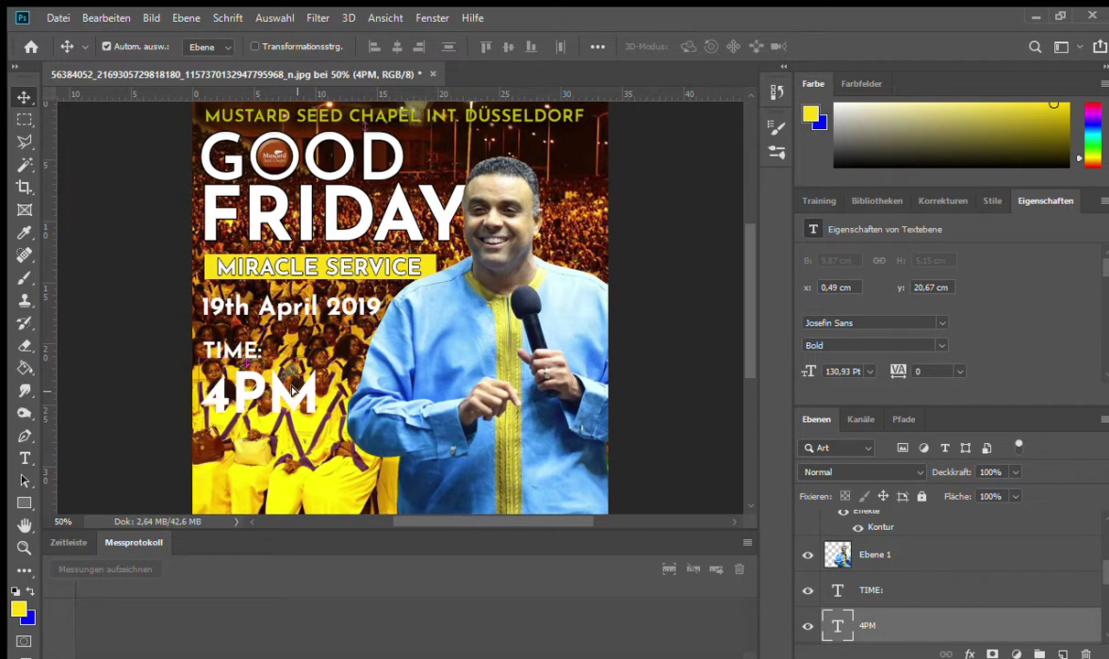
click(247, 346)
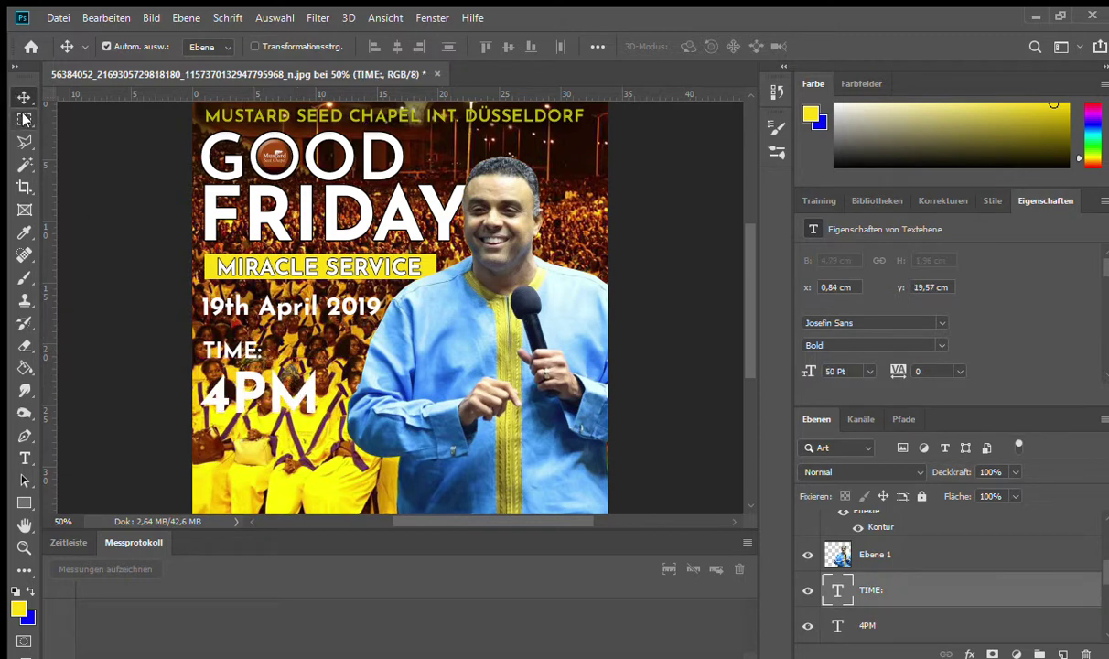
Step: Scale the TIME: text up proportionally to about 136%, giving a font size of 68.1 pt
click(936, 565)
click(940, 585)
key(ctrl+t)
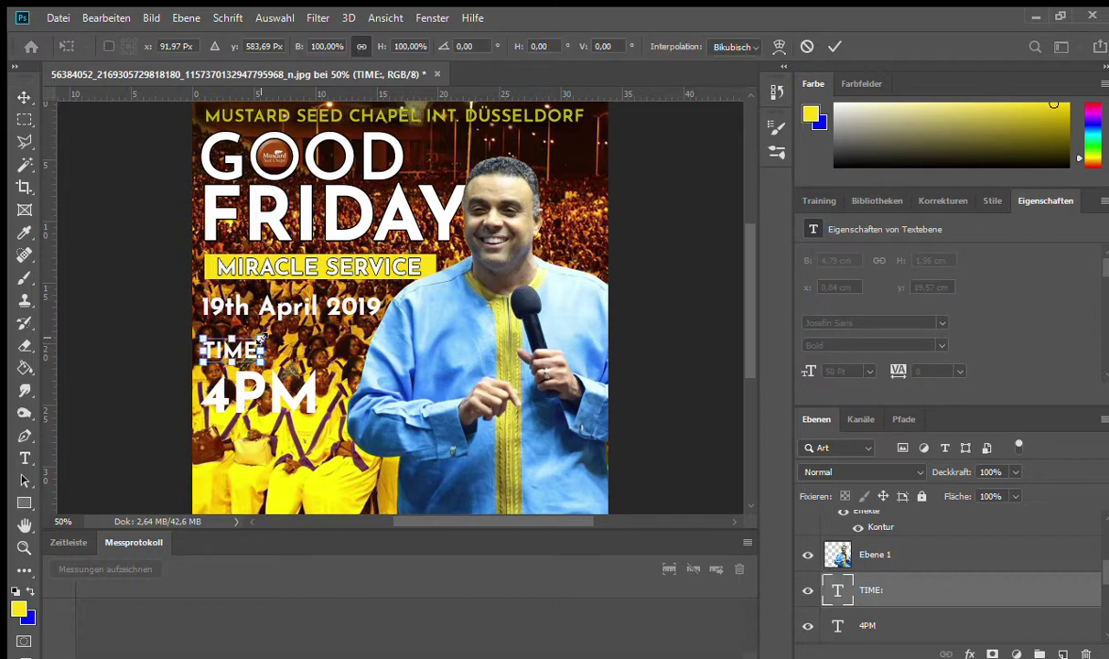
drag(277, 334, 283, 327)
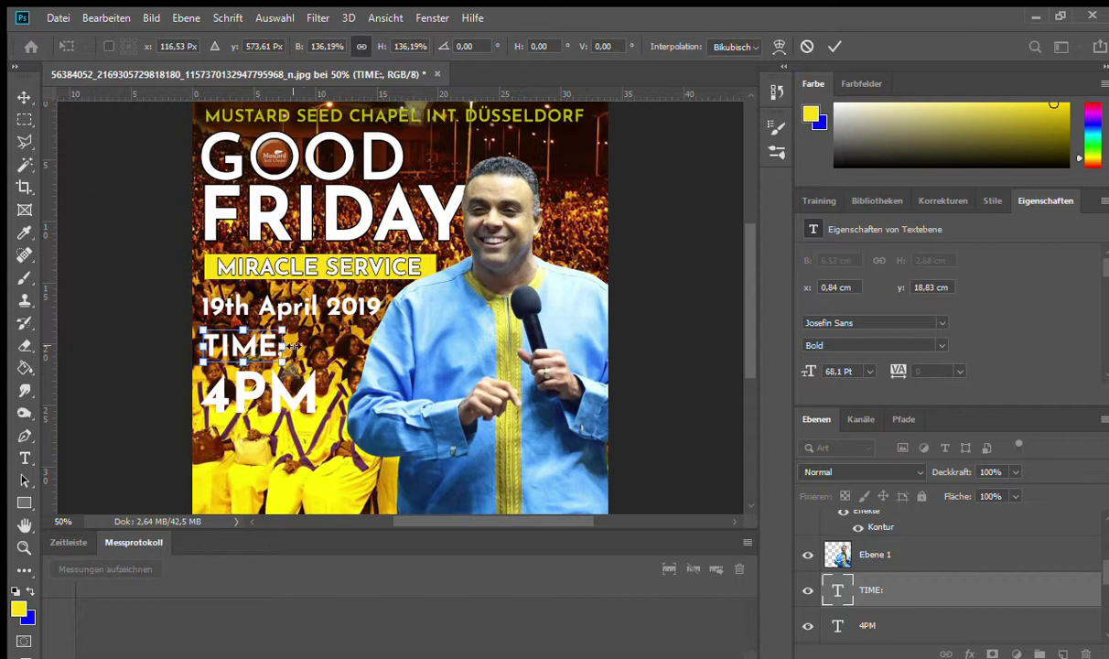
key(Return)
Step: Enlarge the 4PM text to about 154 pt, keeping its upper-left corner at X 0.52 cm and Y 21.48 cm
click(290, 387)
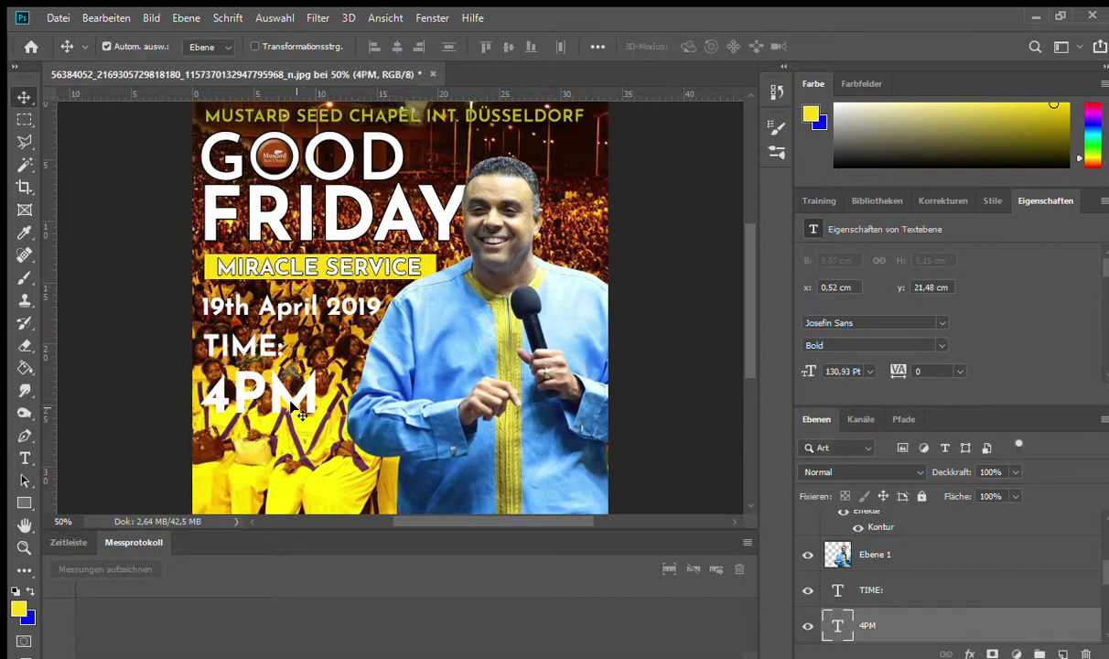
click(23, 142)
click(24, 97)
click(903, 603)
click(909, 625)
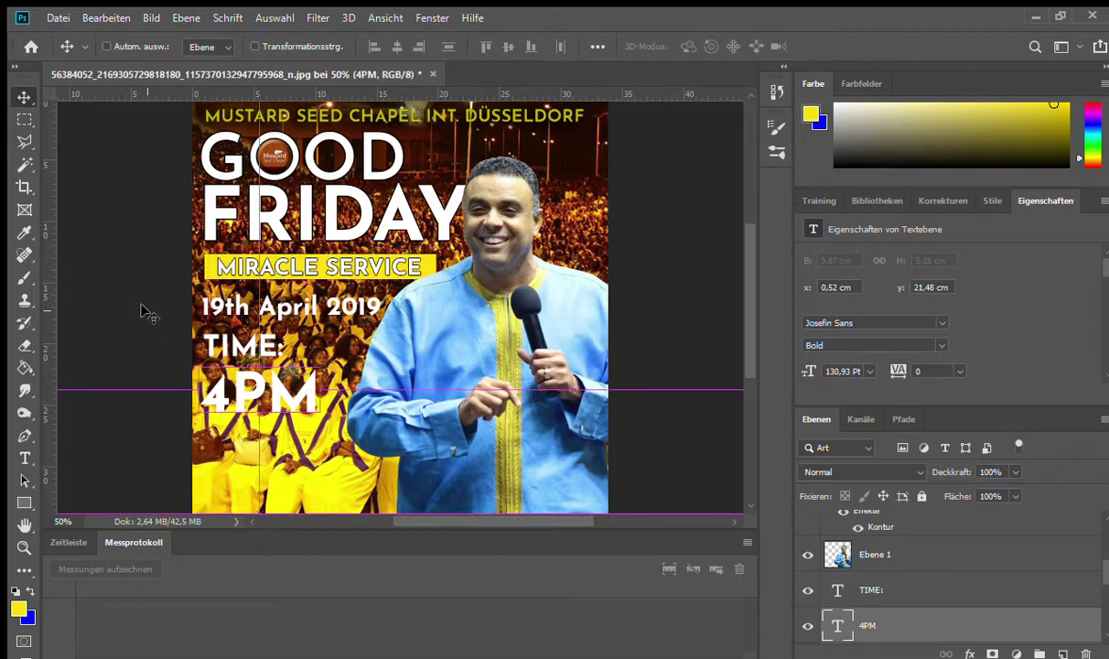
key(ctrl+t)
drag(327, 428, 345, 435)
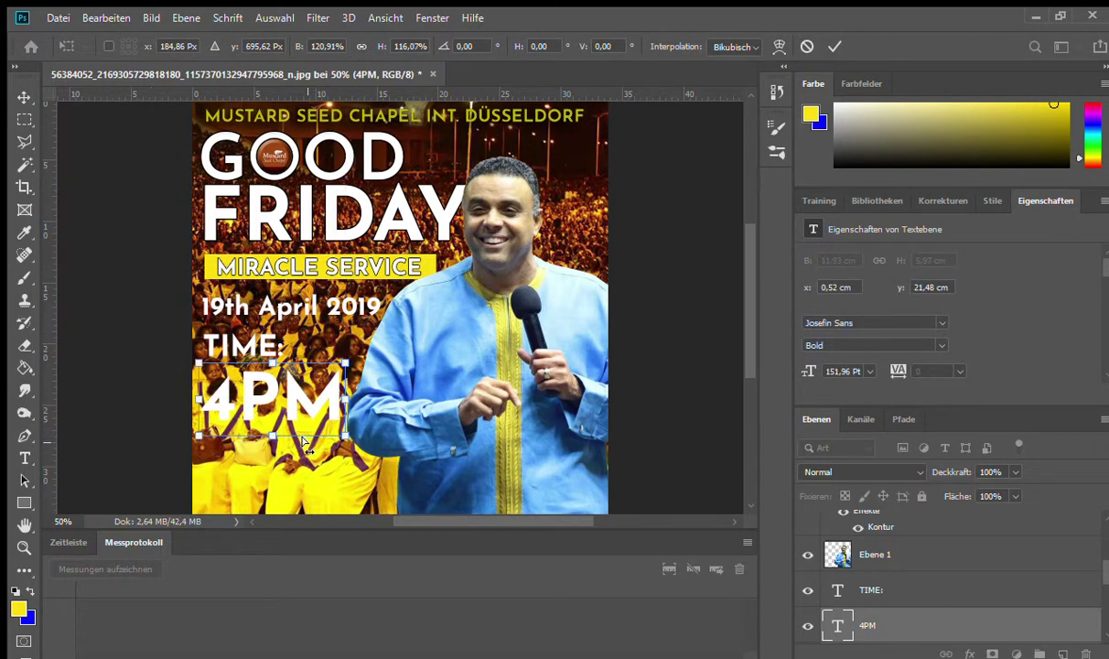
key(ctrl+z)
drag(319, 427, 341, 442)
key(Return)
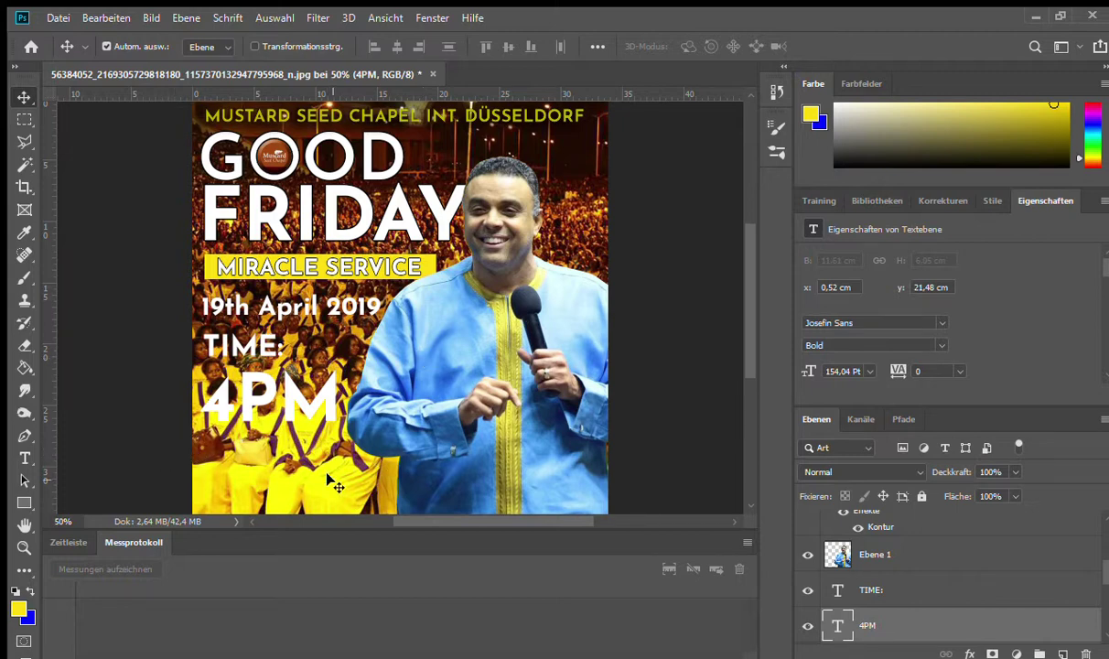
Step: Add the venue's street address below 4PM in 50 pt Josefin Sans Bold and position it at X 0.52 cm, Y 28.36 cm
click(25, 457)
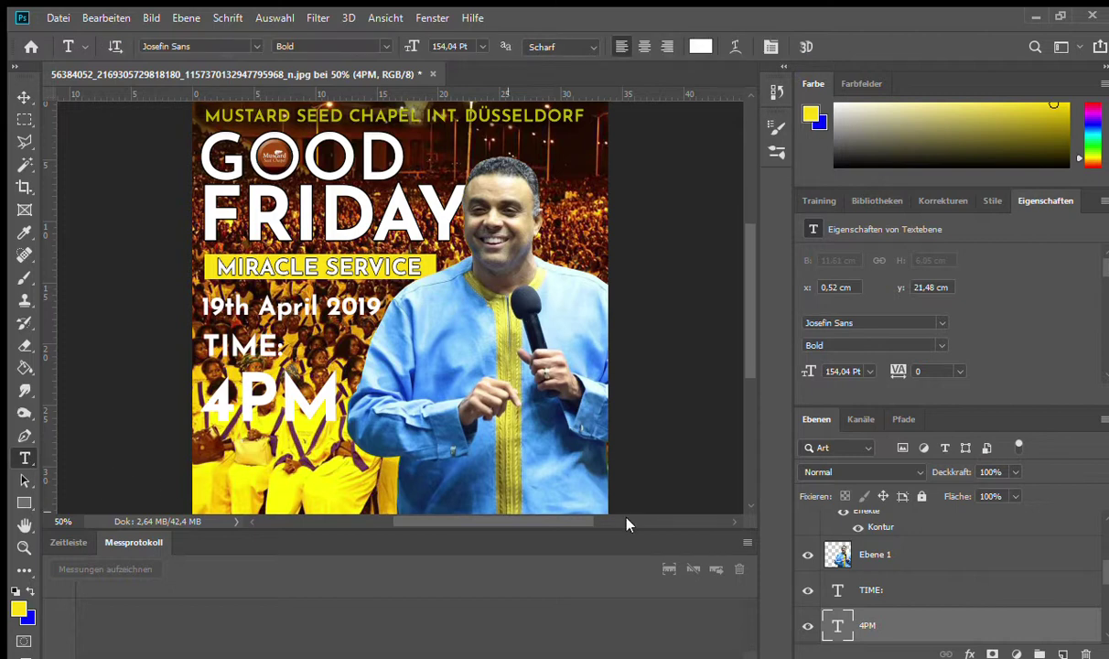
click(906, 589)
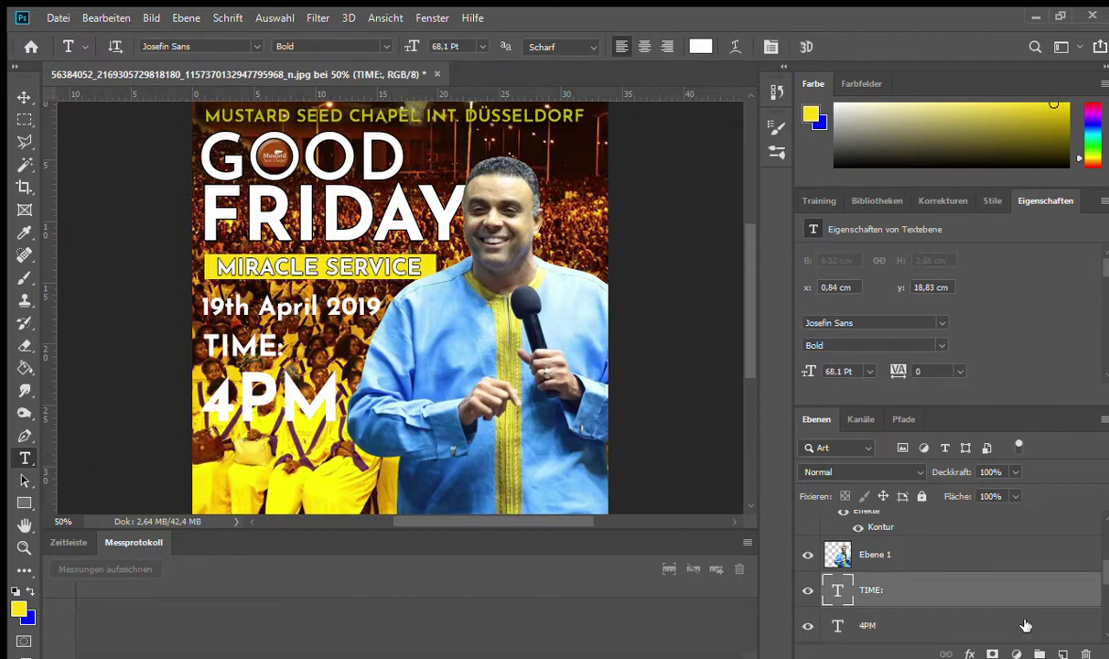
click(1063, 654)
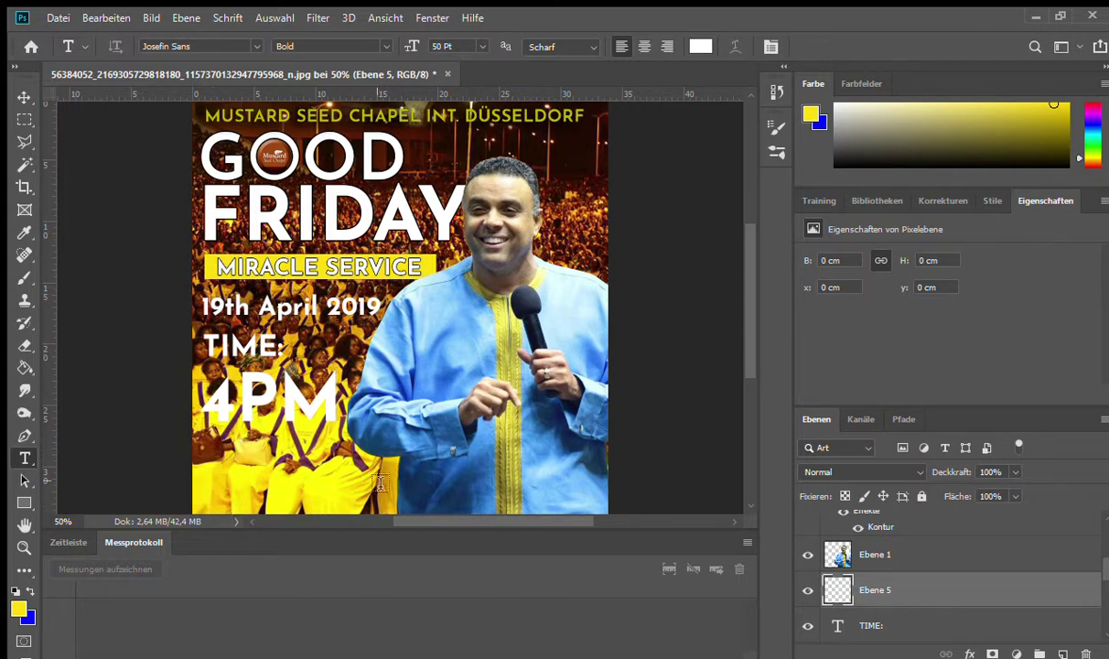
click(208, 444)
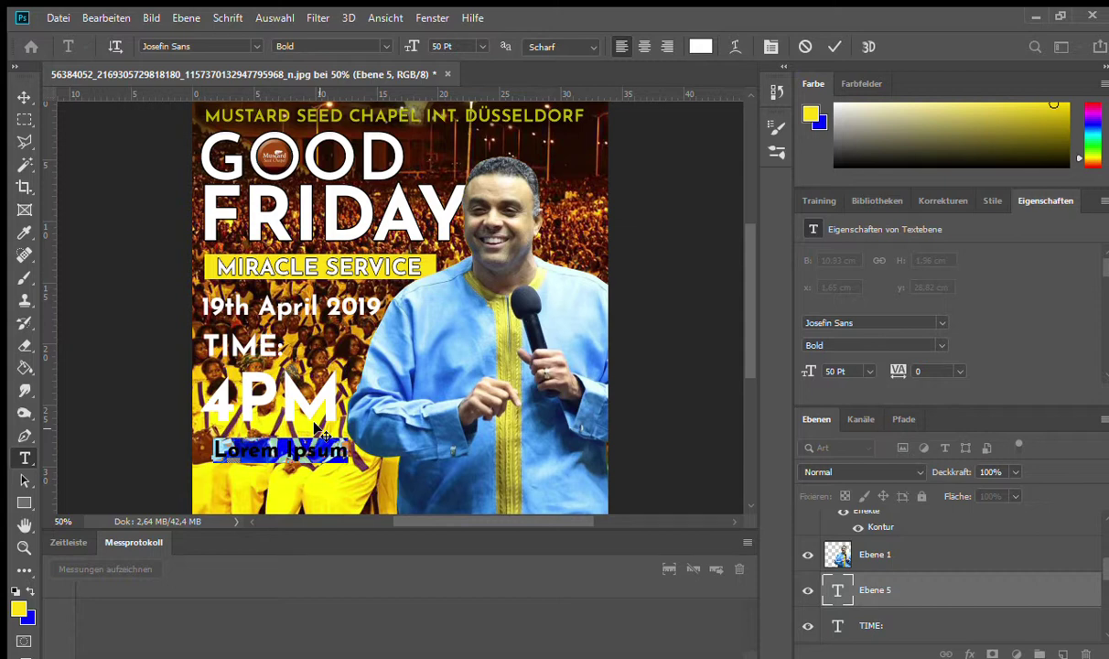
text(ad)
key(BackSpace)
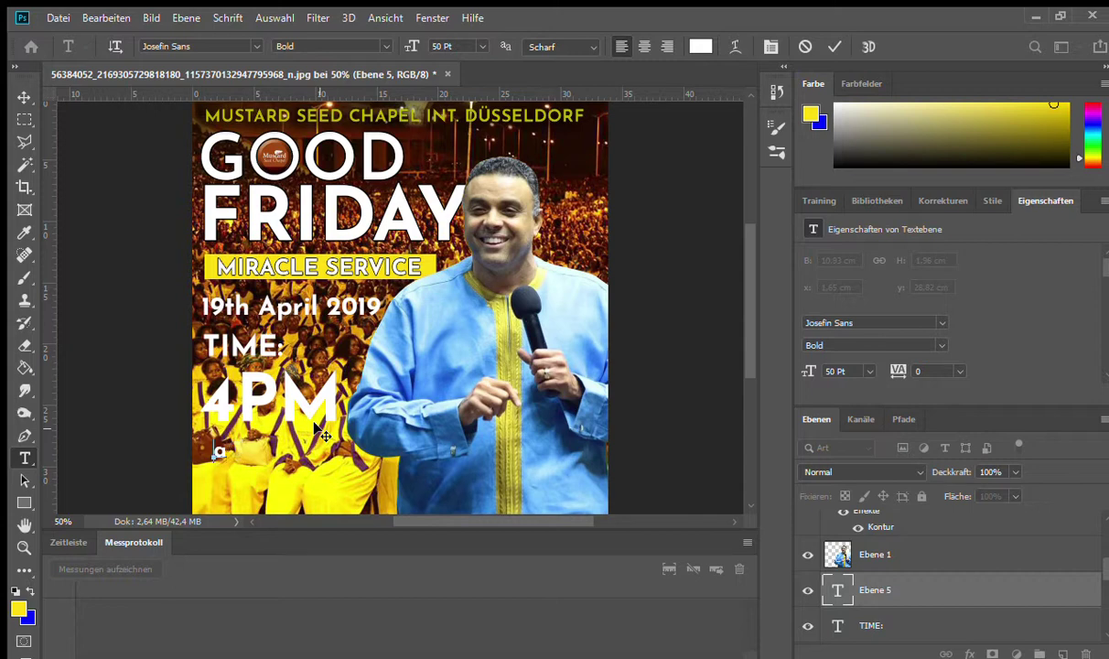
key(BackSpace)
text(Acker)
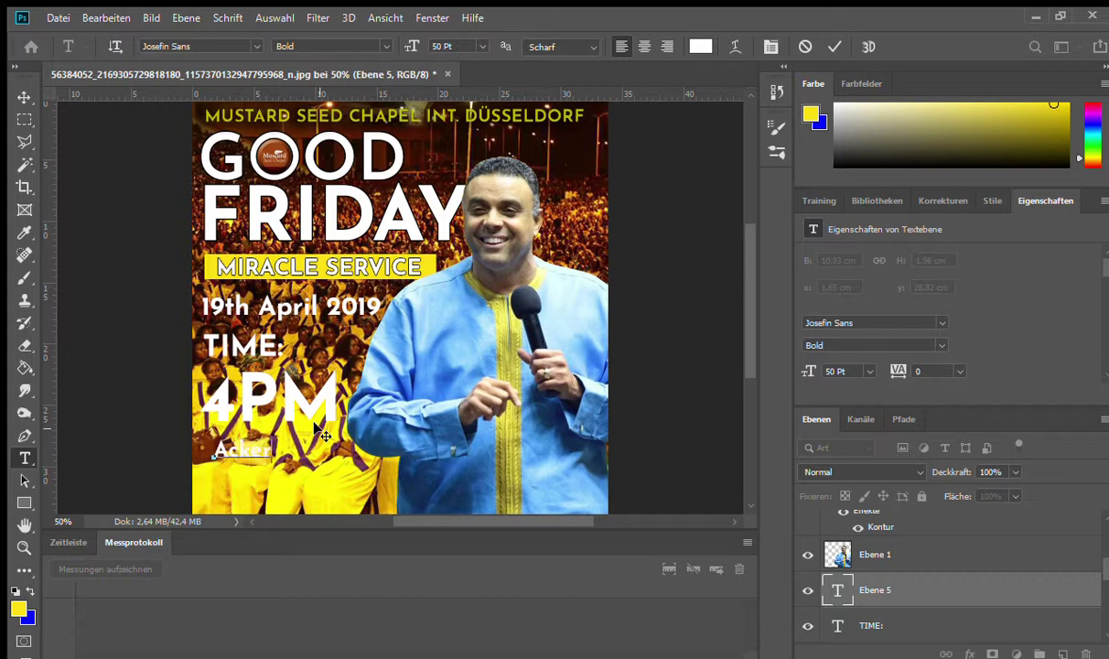
text(s:)
text(rasse)
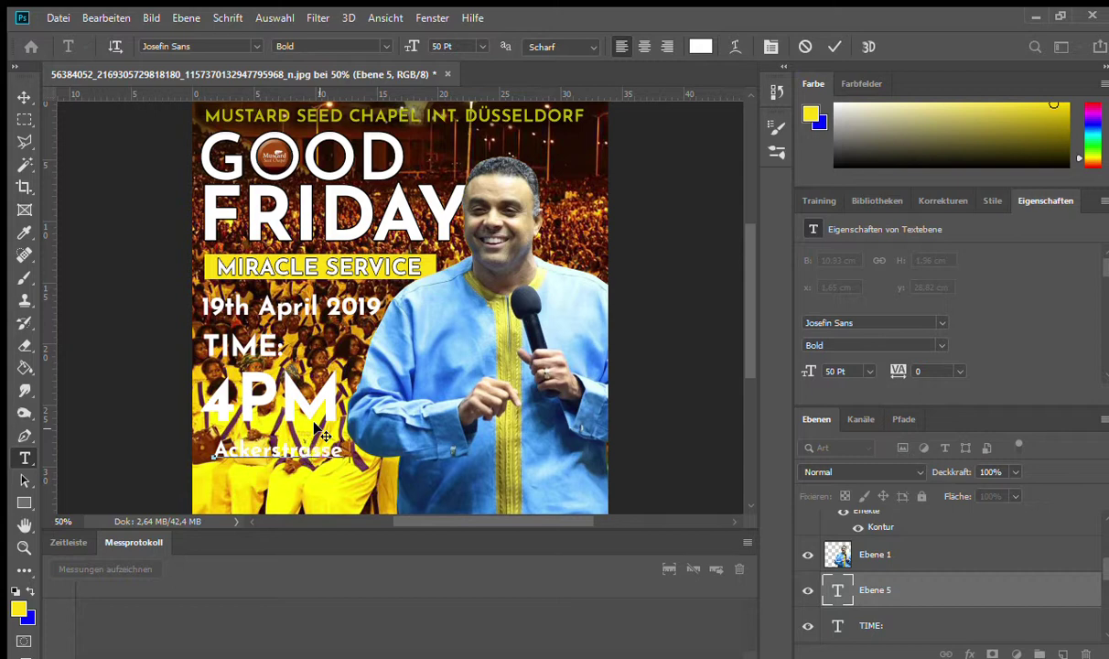
text( 9)
key(BackSpace)
text(79)
click(24, 97)
drag(304, 461, 284, 461)
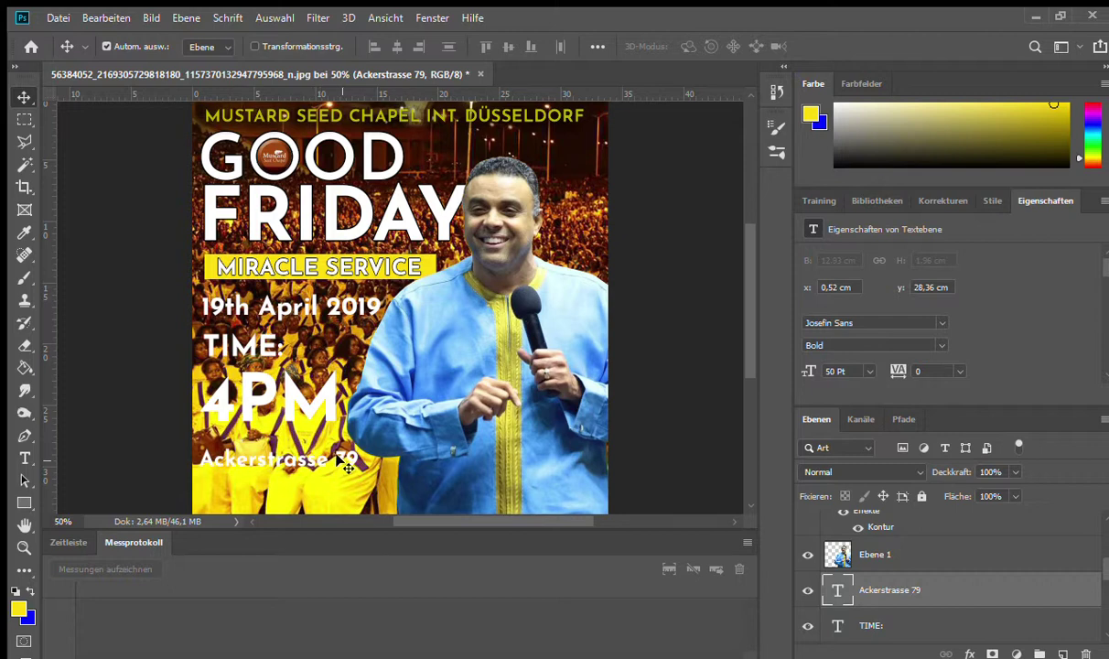
Step: Add the postcode and city as a second line of the venue address and tighten the line spacing to 57.45 pt
key(t)
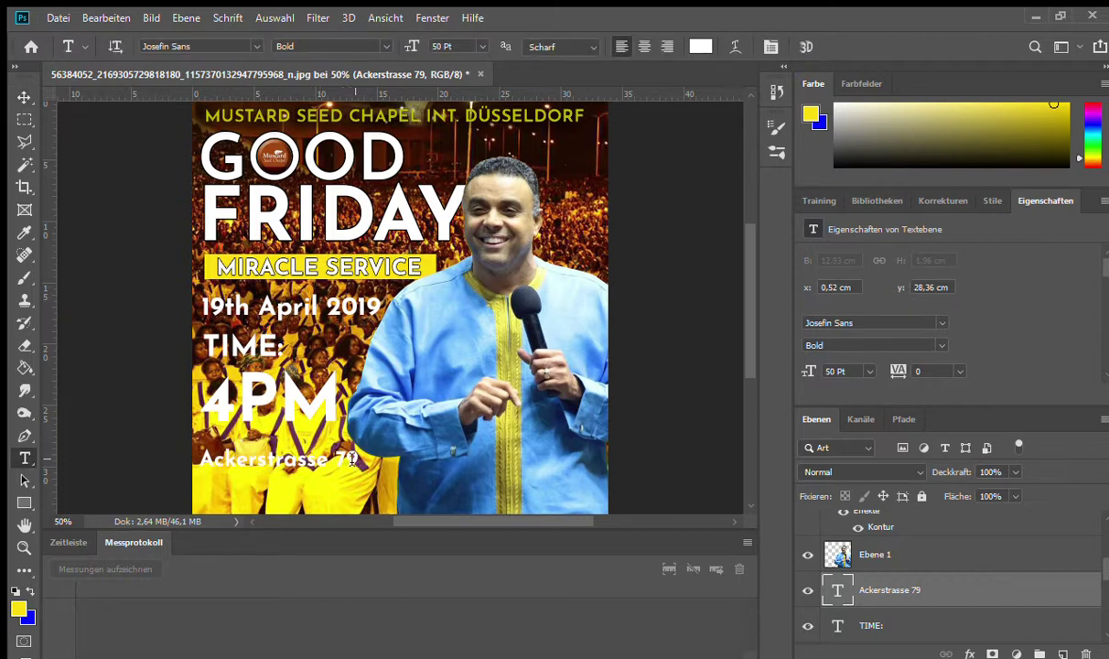
click(330, 458)
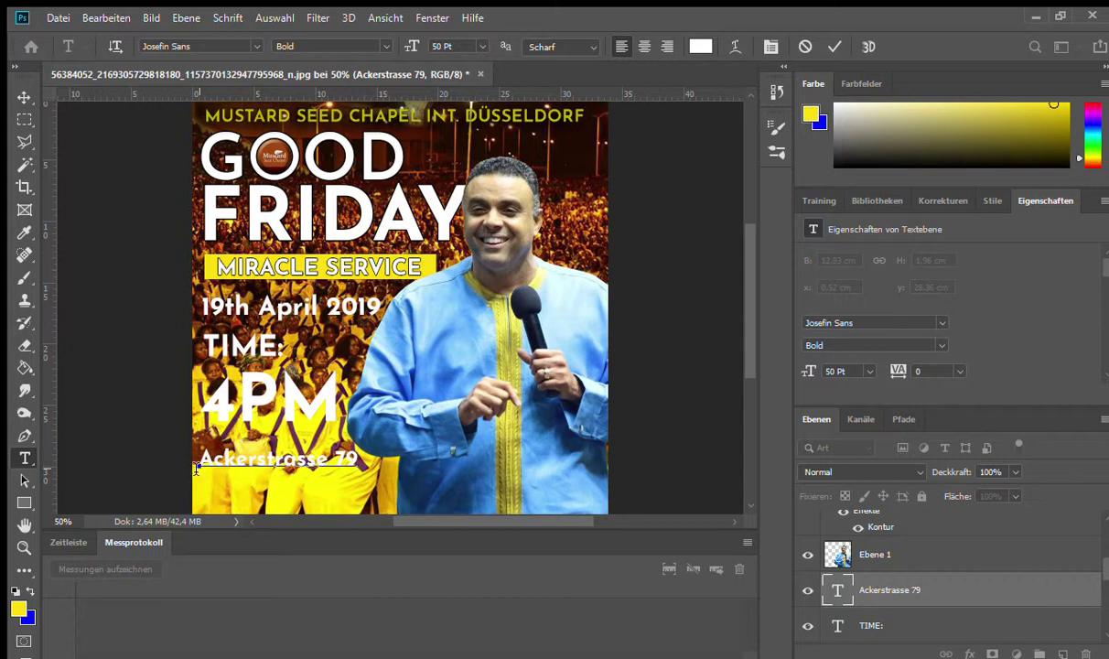
drag(186, 440, 375, 599)
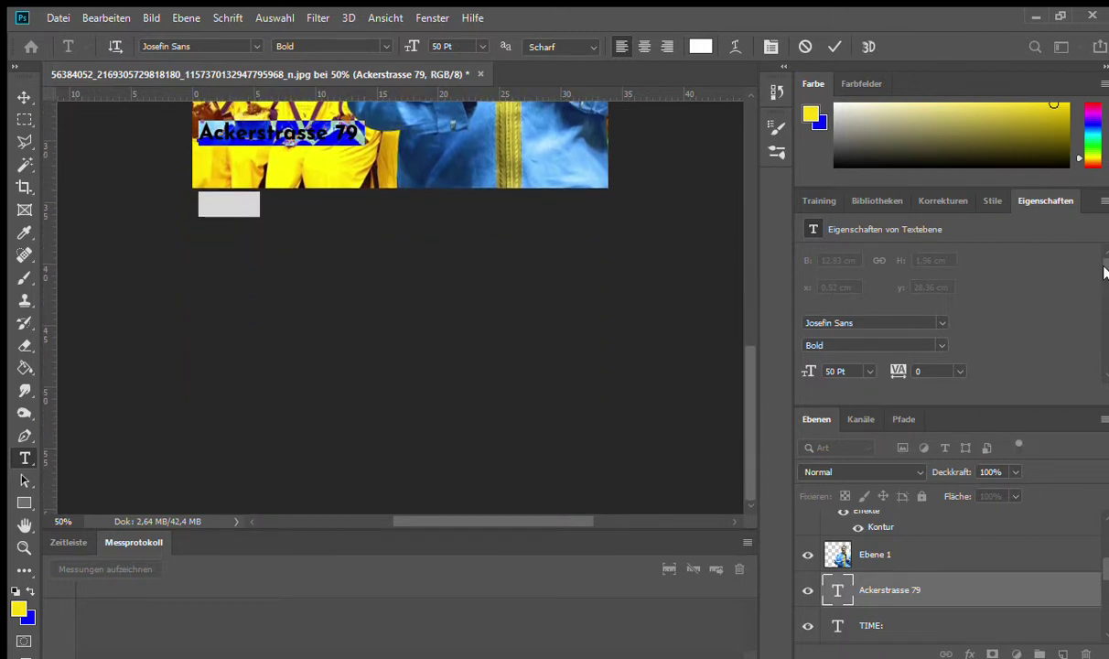
scroll(1045, 267, down, 2)
drag(810, 331, 716, 378)
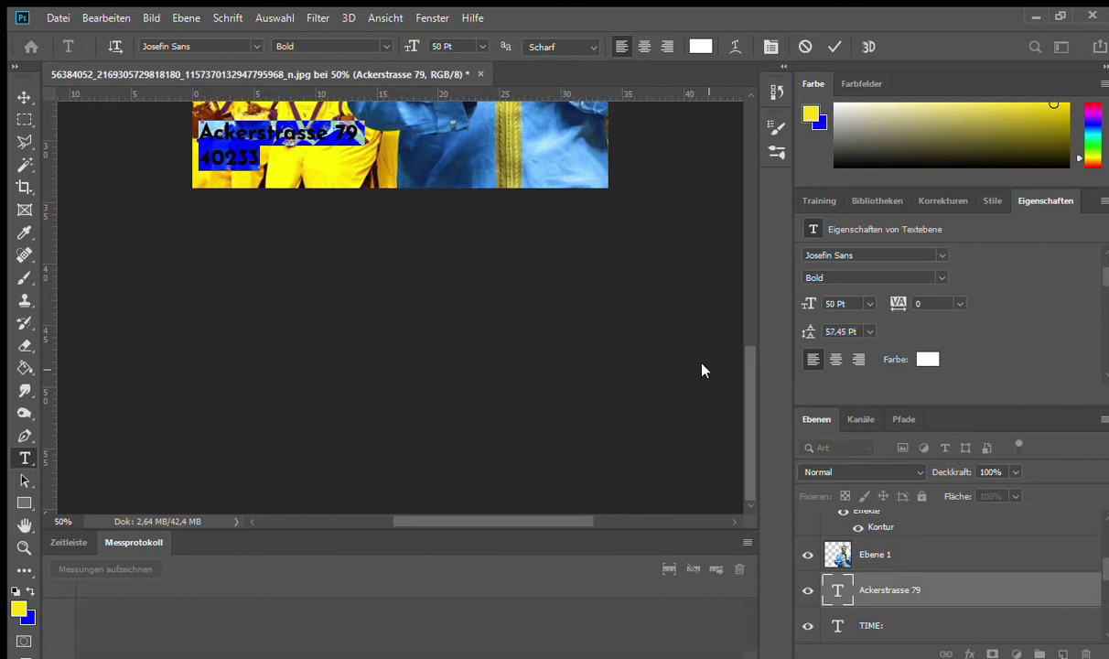
click(257, 158)
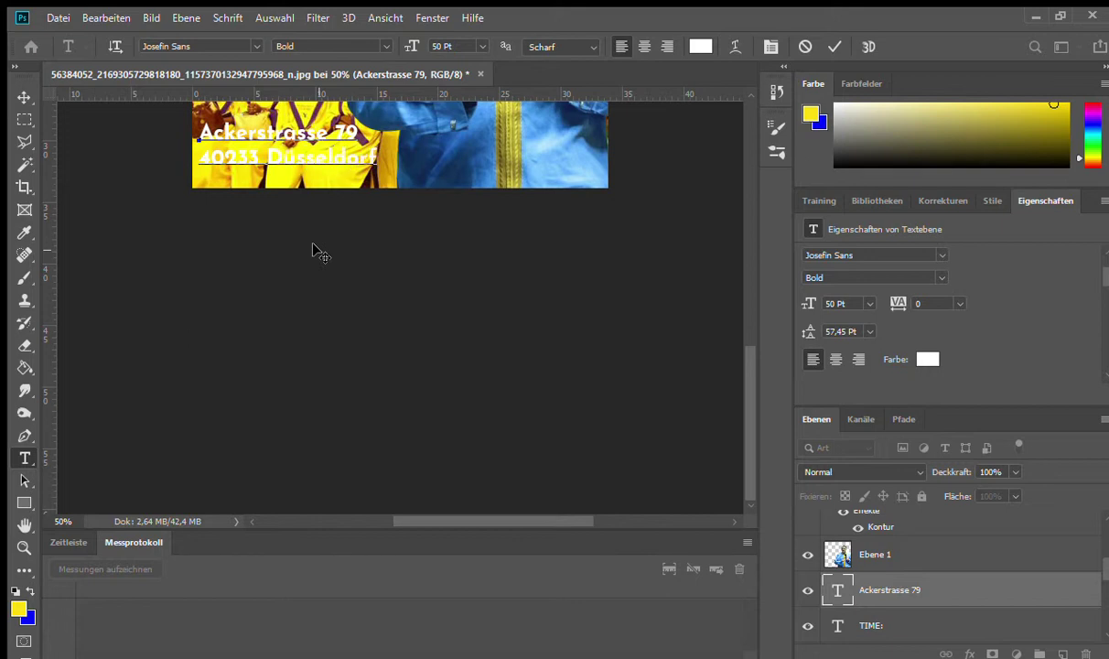
click(25, 97)
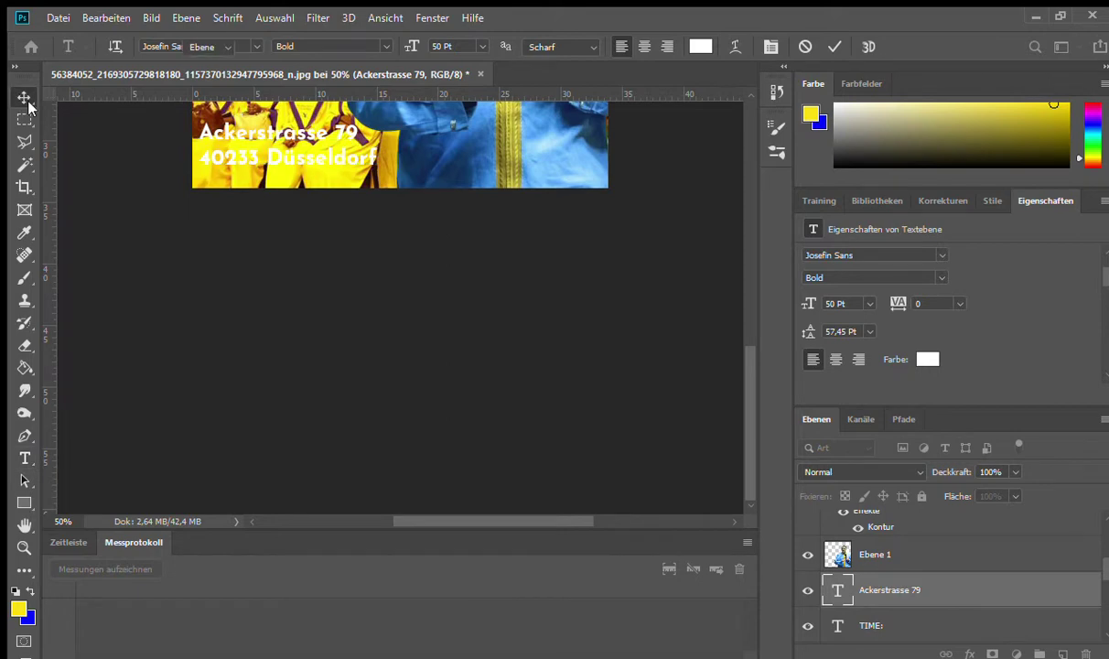
key(h)
drag(324, 247, 432, 395)
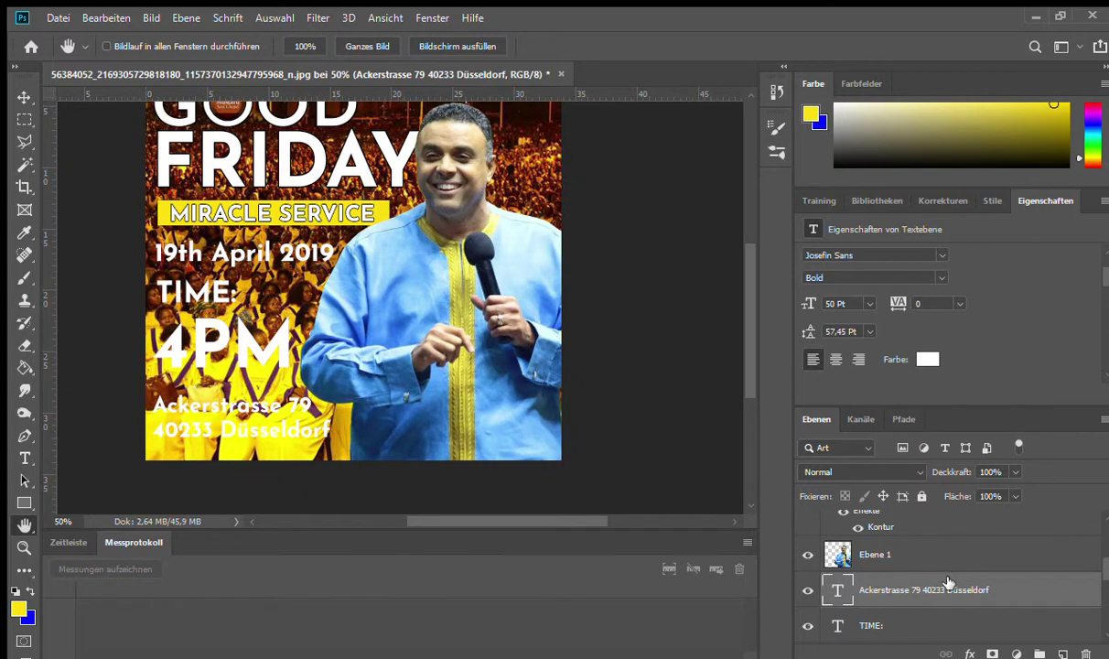
Step: Add an empty layer between the 19th April 2019 text layer and the Ebene 3 layer
drag(1101, 571, 1105, 600)
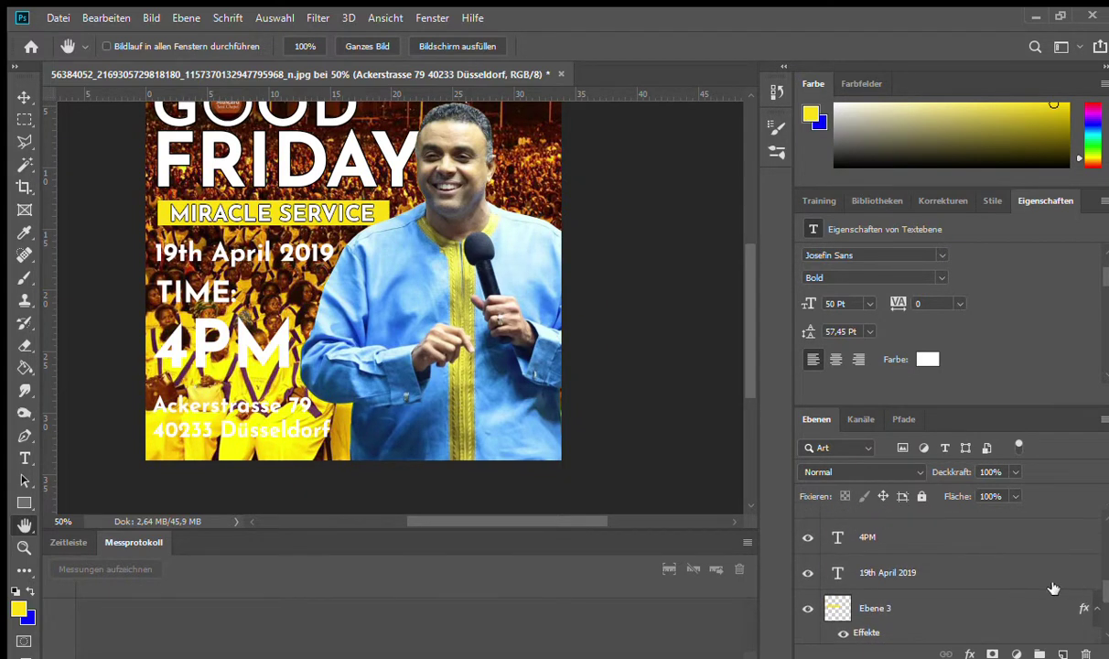
click(979, 593)
key(ctrl+shift+alt+n)
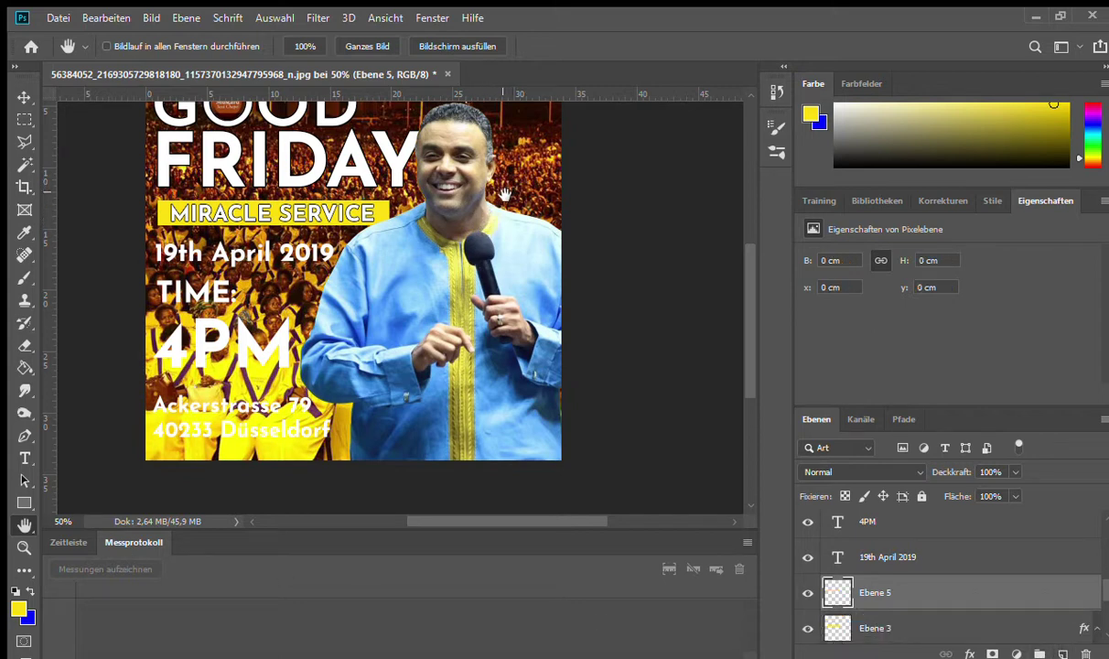
Step: Sample a dark reddish-brown from the crowd background beside the man's head as the foreground colour
key(i)
click(527, 117)
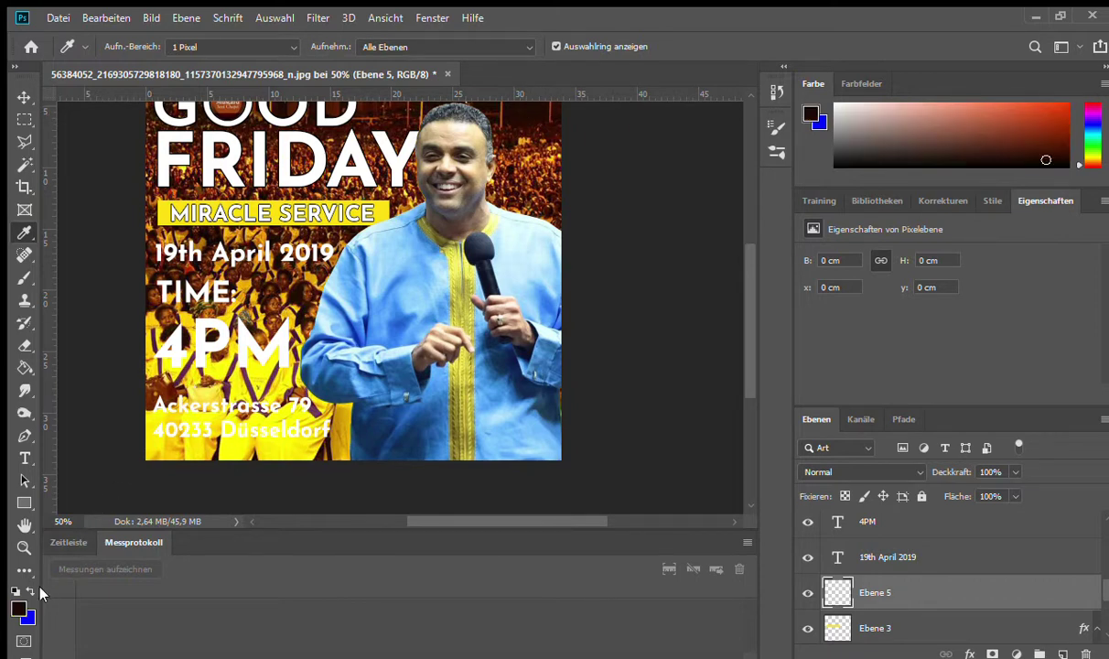
mouse_move(553, 147)
mouse_down()
mouse_move(549, 192)
mouse_move(537, 189)
mouse_move(554, 193)
mouse_move(521, 177)
mouse_up()
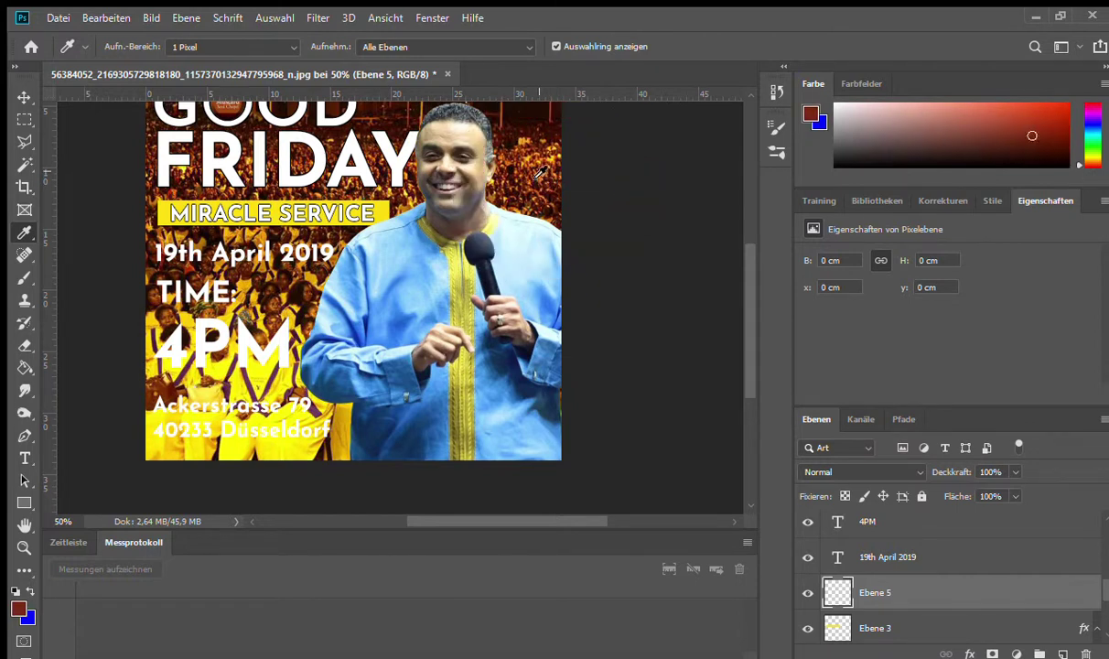
Step: Paint the reddish-brown on the Ebene 5 layer behind the date, time and address with a soft 300 px brush
key(b)
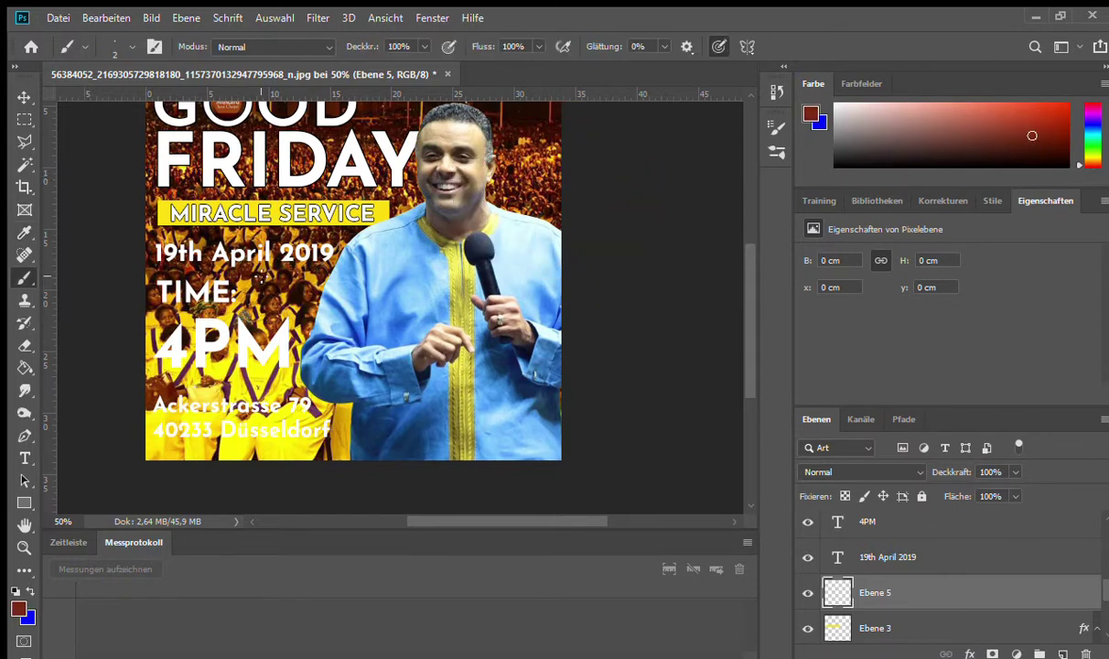
key(bracketright)
key(bracketright)
key(bracketright)
key(bracketright)
key(bracketright)
key(bracketright)
key(bracketright)
key(bracketright)
key(bracketright)
key(bracketright)
key(bracketright)
key(bracketright)
key(bracketright)
key(bracketright)
key(bracketright)
key(bracketright)
key(bracketright)
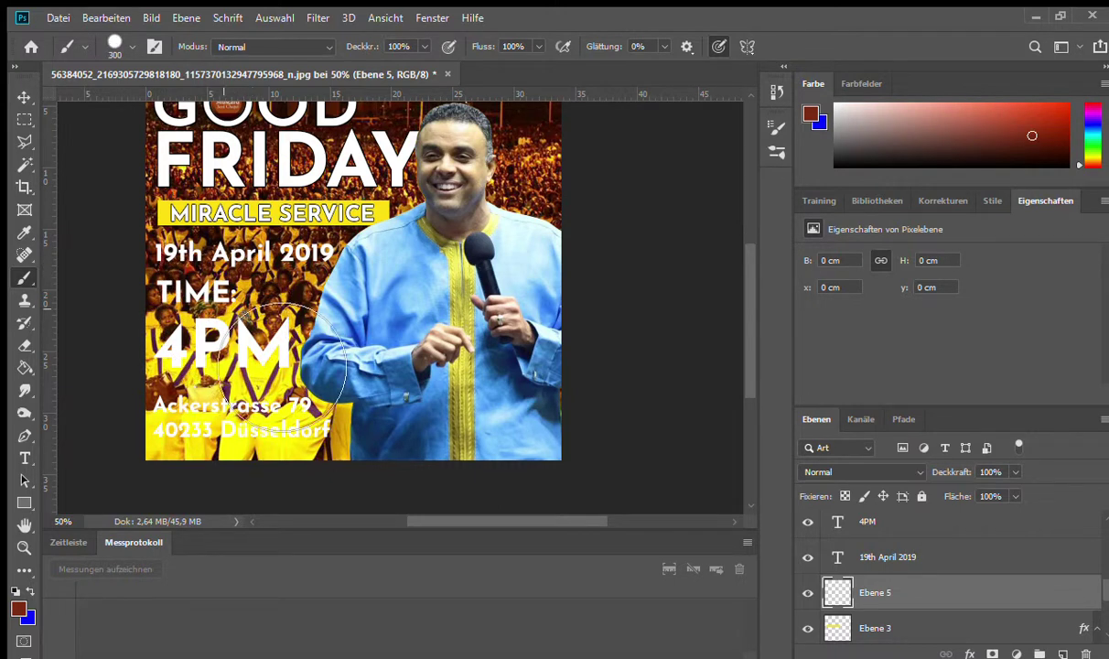
key(shift+bracketleft)
key(shift+bracketleft)
key(shift+bracketleft)
key(shift+bracketleft)
mouse_move(192, 270)
mouse_down()
mouse_move(243, 297)
mouse_move(234, 274)
mouse_move(332, 304)
mouse_move(293, 279)
mouse_move(229, 293)
mouse_move(274, 284)
mouse_move(360, 302)
mouse_move(238, 274)
mouse_move(188, 302)
mouse_move(229, 293)
mouse_move(201, 347)
mouse_move(266, 330)
mouse_move(302, 357)
mouse_move(332, 355)
mouse_move(346, 316)
mouse_move(293, 302)
mouse_move(226, 382)
mouse_move(229, 468)
mouse_move(211, 478)
mouse_move(247, 482)
mouse_move(345, 453)
mouse_move(294, 468)
mouse_move(372, 471)
mouse_move(203, 468)
mouse_move(334, 449)
mouse_up()
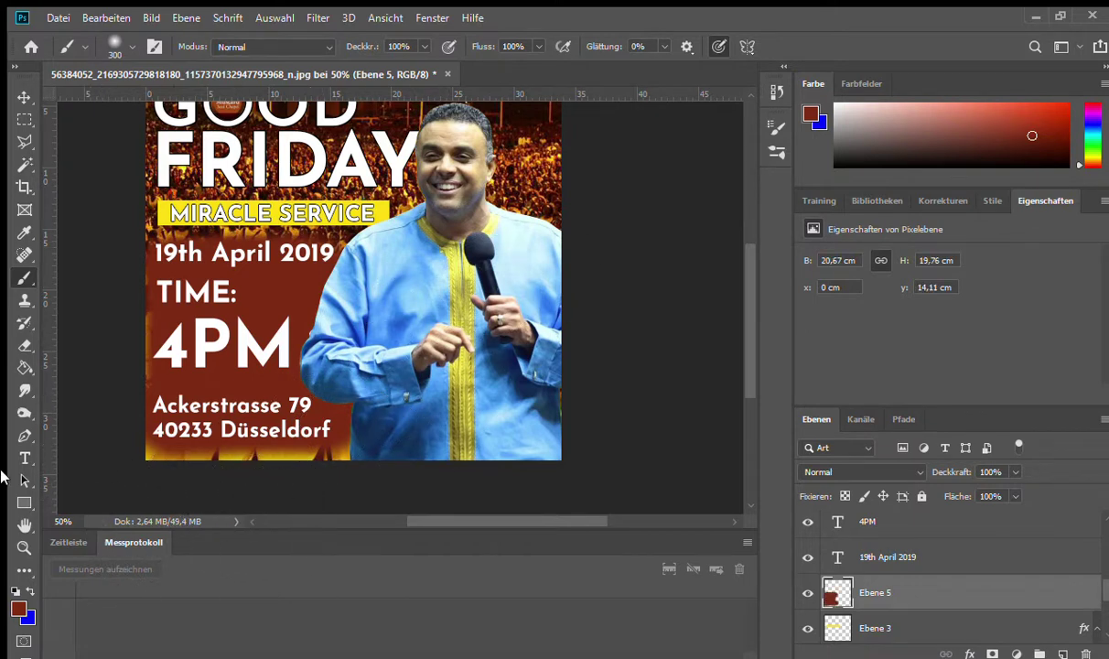
Step: Reduce the brush size to 125 px and lower the opacity of the painted Ebene 5 layer to 53%
click(25, 548)
alt+click(342, 405)
click(476, 149)
click(415, 281)
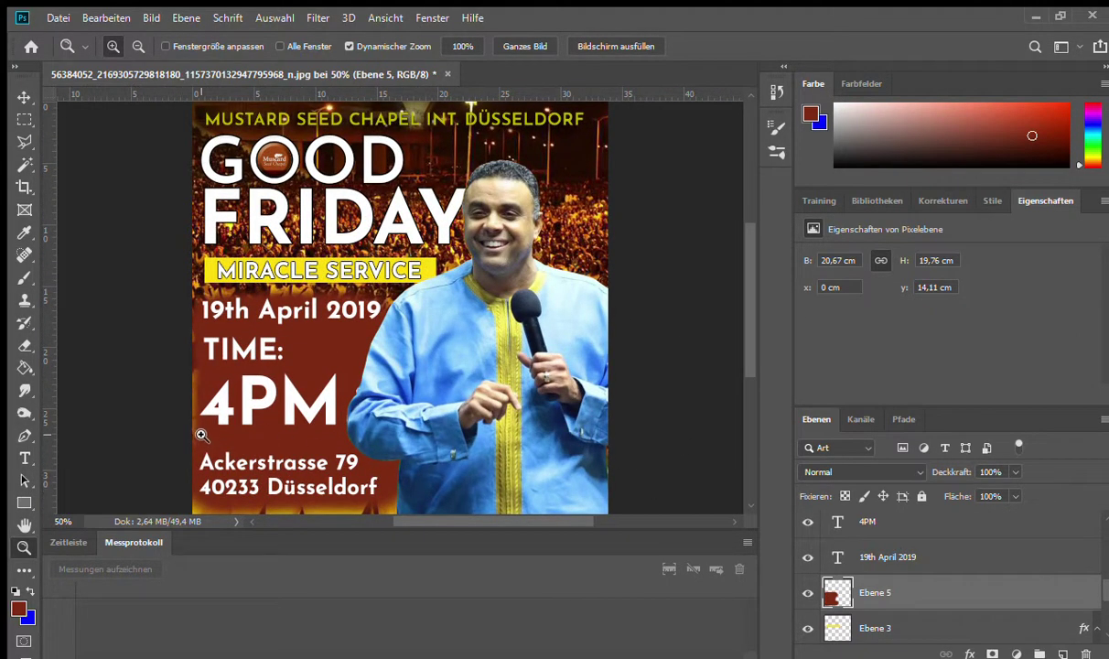
key(b)
key(bracketleft)
key(bracketleft)
key(bracketleft)
key(bracketleft)
key(bracketleft)
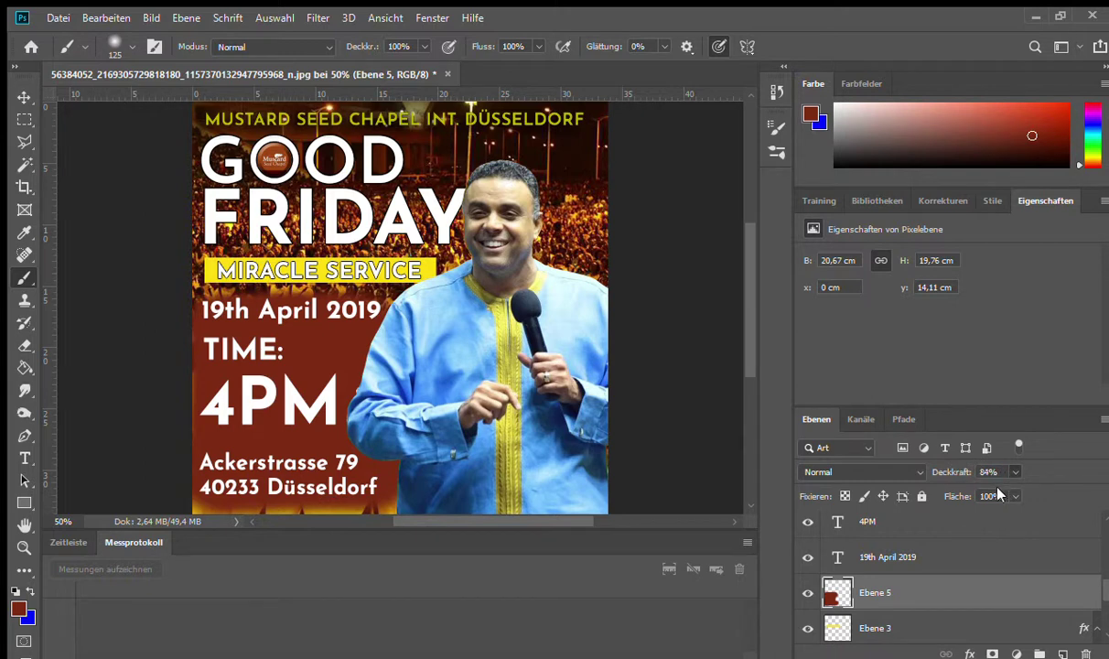
drag(997, 494, 965, 494)
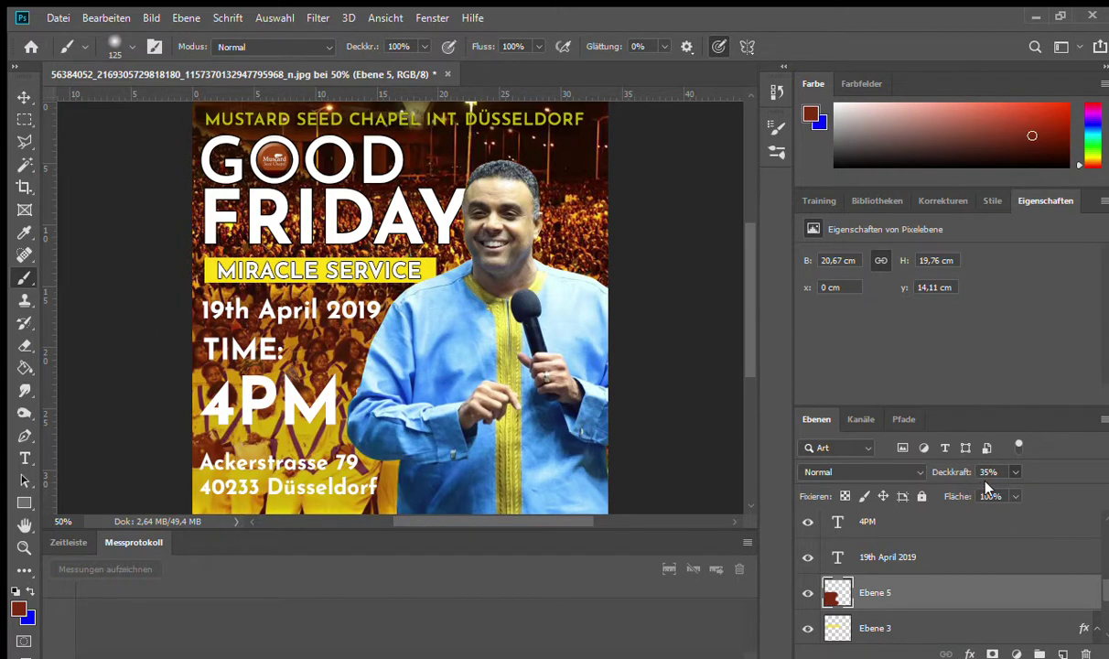
drag(957, 495, 972, 491)
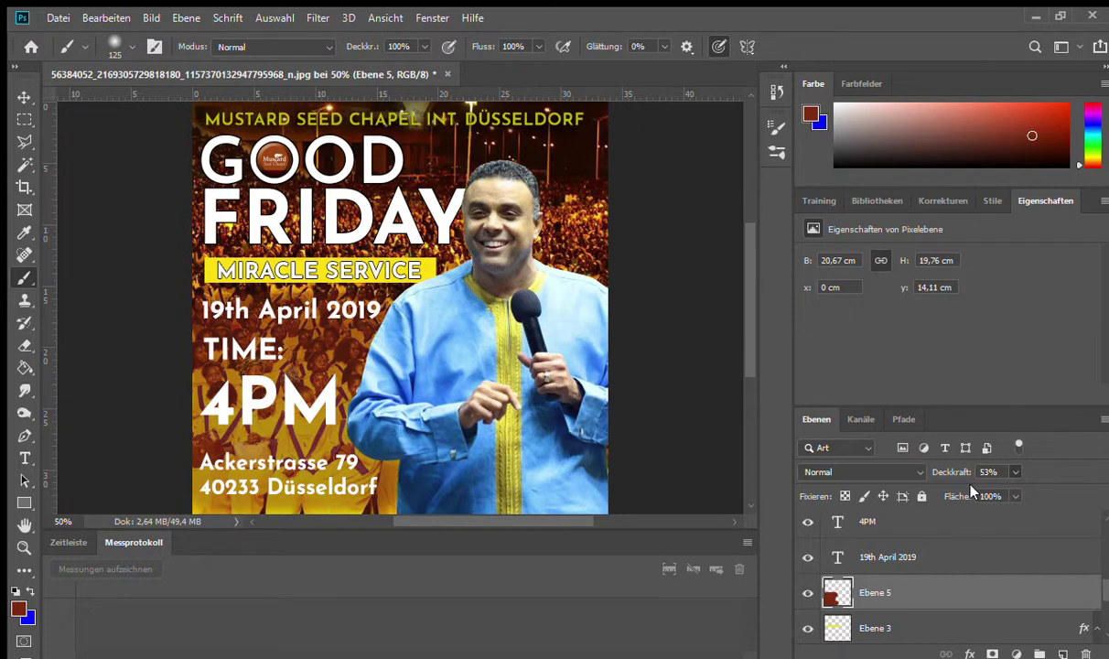
Step: Try blend modes such as Aufhellen, Weiches Licht, Lineares Licht and Luminanz on the Ebene 5 layer, and return it to Normal
key(space)
drag(430, 433, 455, 343)
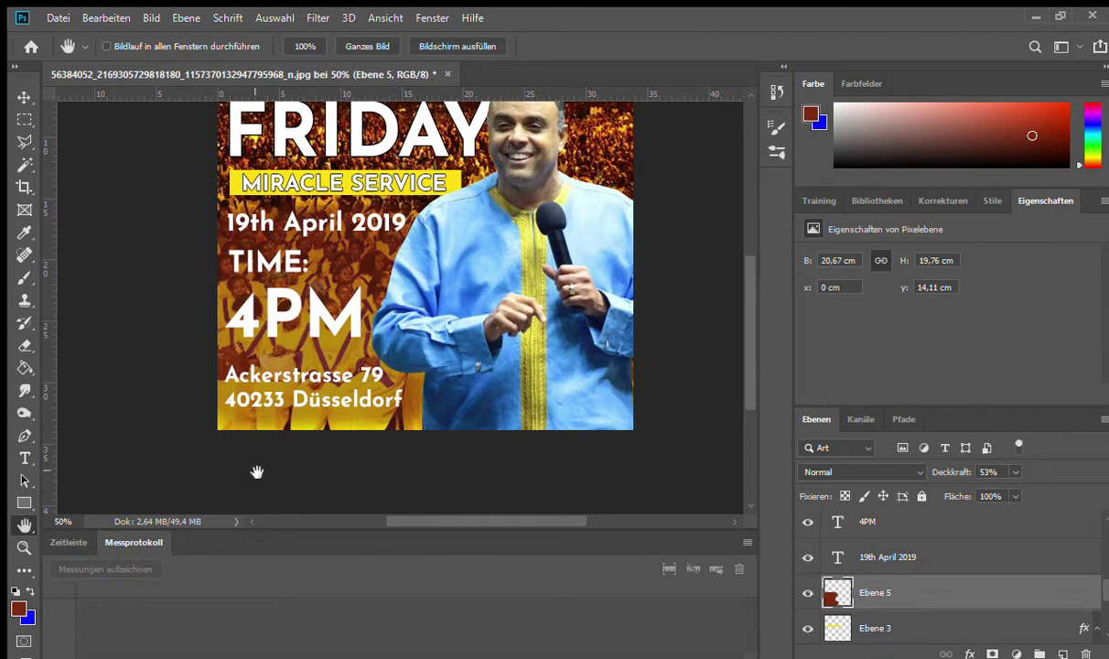
click(24, 547)
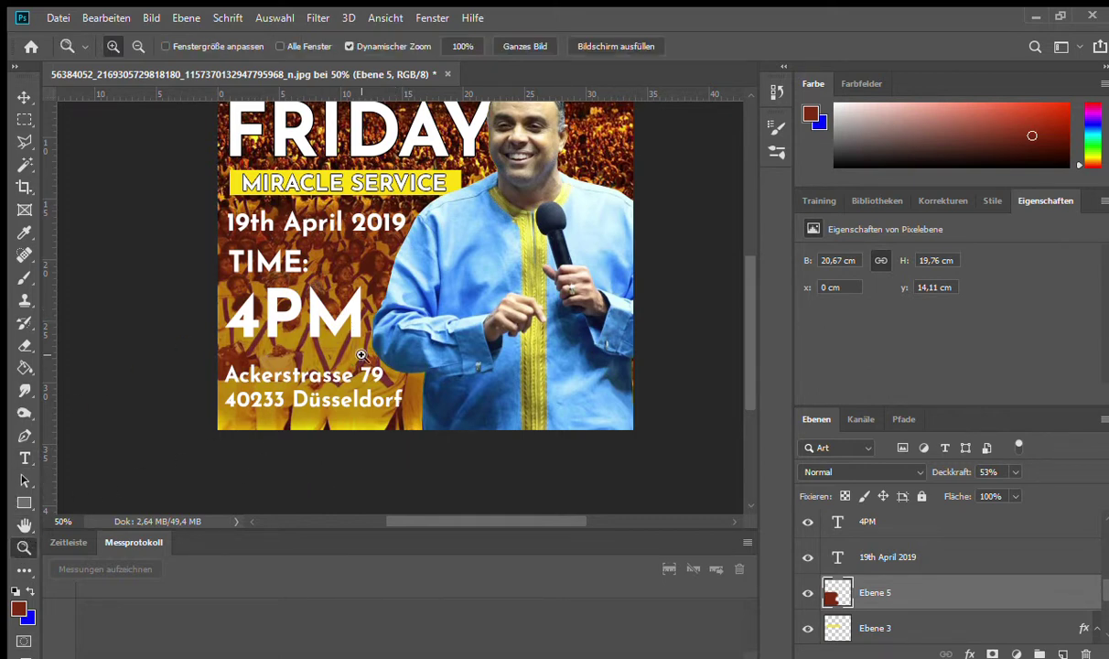
alt+click(393, 338)
alt+click(463, 291)
click(400, 240)
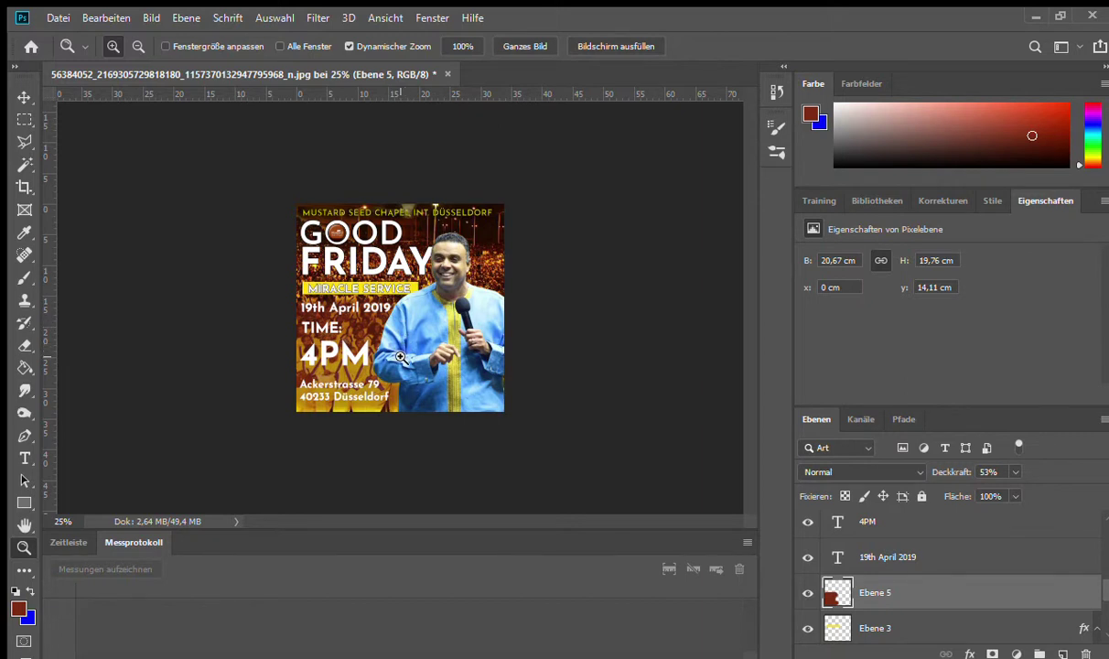
click(861, 471)
key(Down)
key(Down)
key(Down)
key(Down)
key(Down)
key(Down)
key(Down)
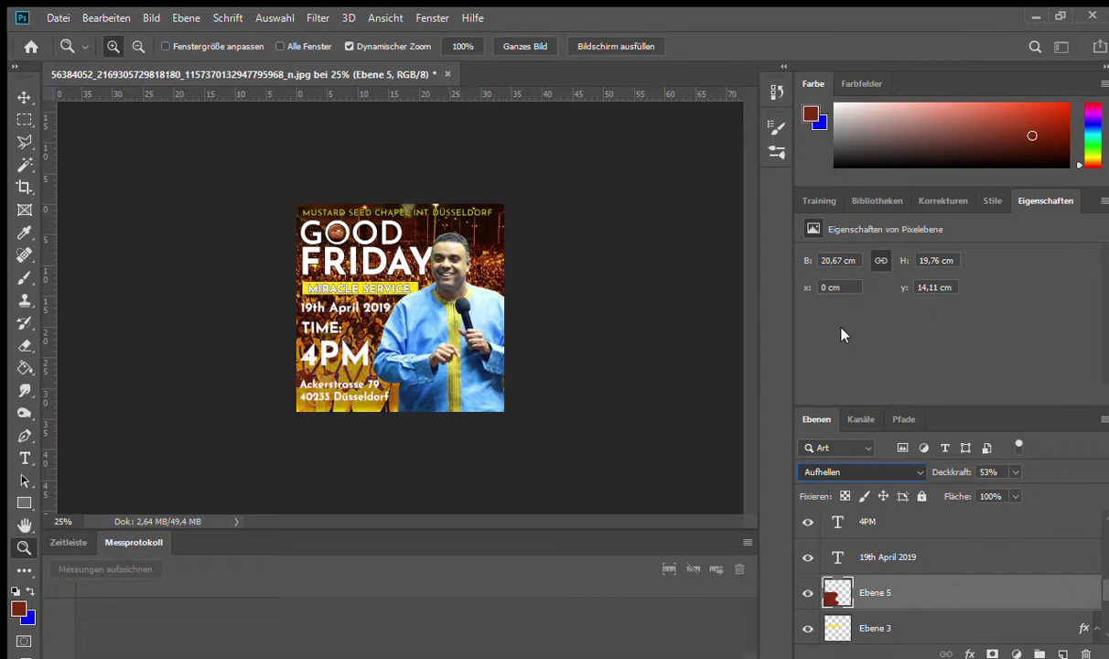
key(Down)
key(Down)
key(Down)
key(Down)
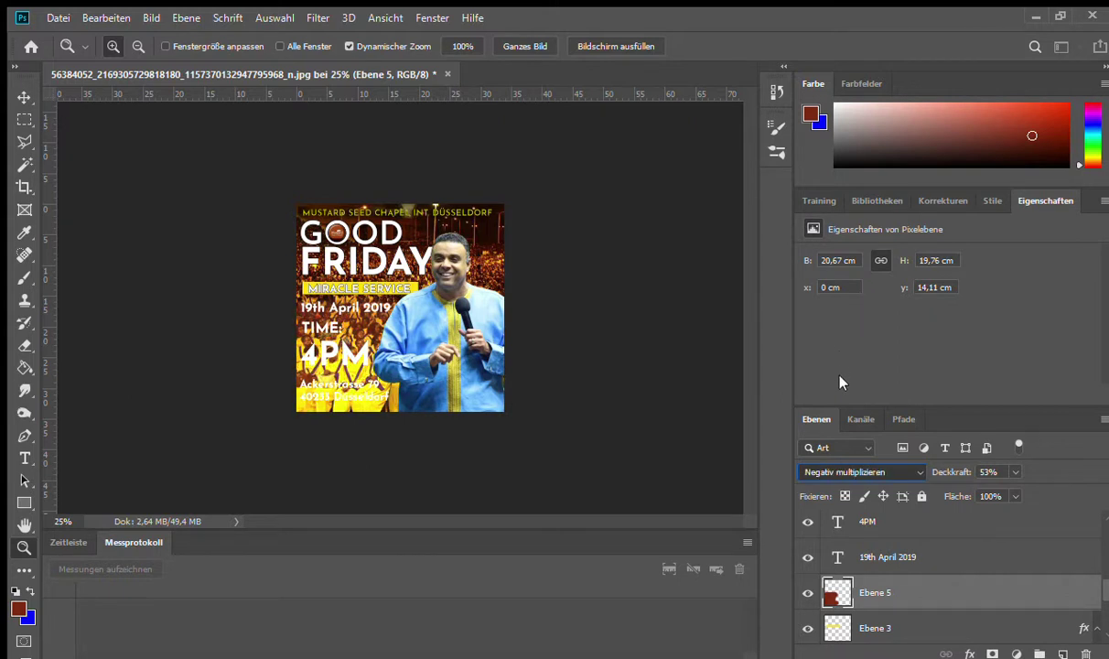
key(Up)
key(Up)
key(Up)
key(Down)
key(Down)
key(Down)
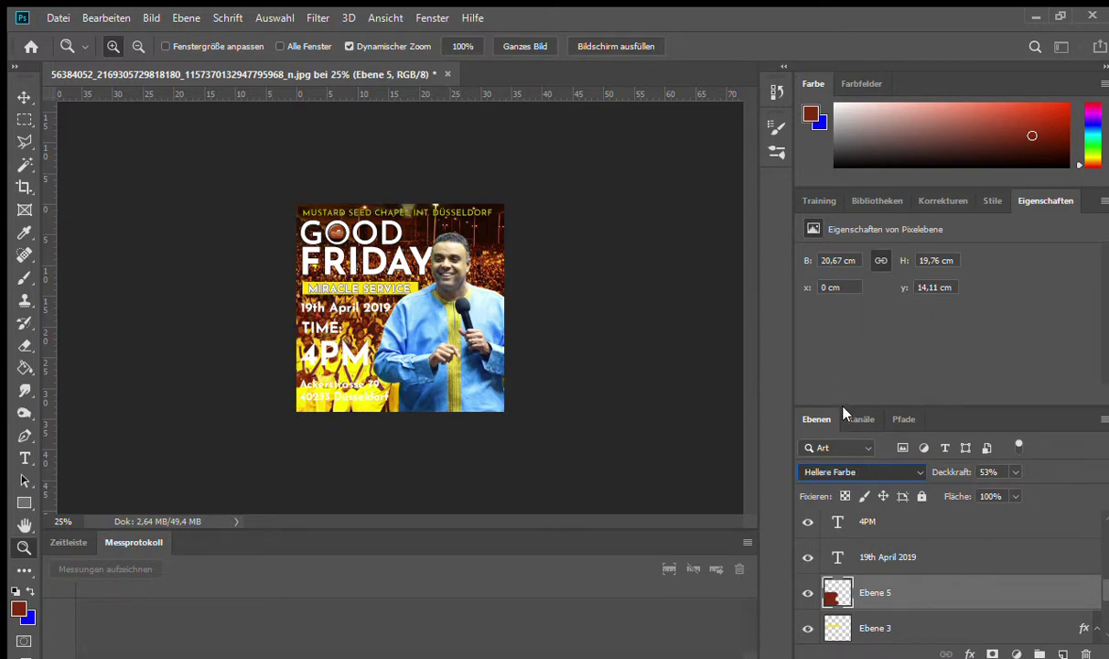
key(Down)
key(Down)
key(Down)
key(Down)
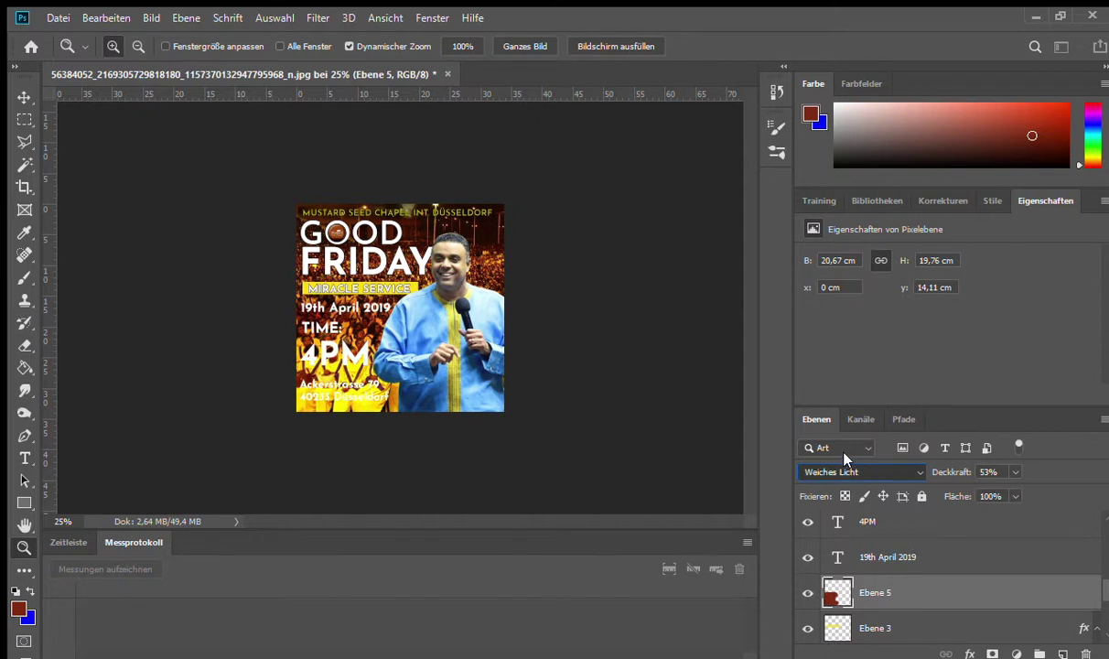
key(Up)
key(Down)
key(Down)
key(Down)
key(Down)
key(Down)
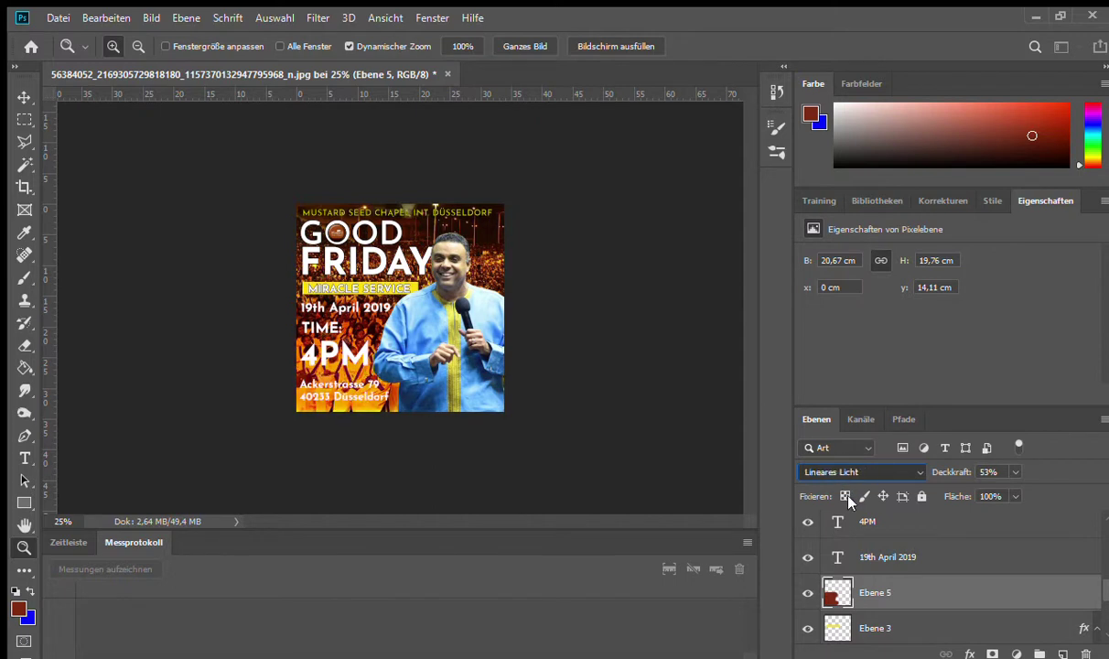
key(Up)
key(Up)
key(Up)
key(Up)
key(Up)
key(Up)
key(Down)
key(Down)
key(Down)
key(Down)
key(Down)
key(Down)
key(Down)
key(Down)
key(Down)
key(Down)
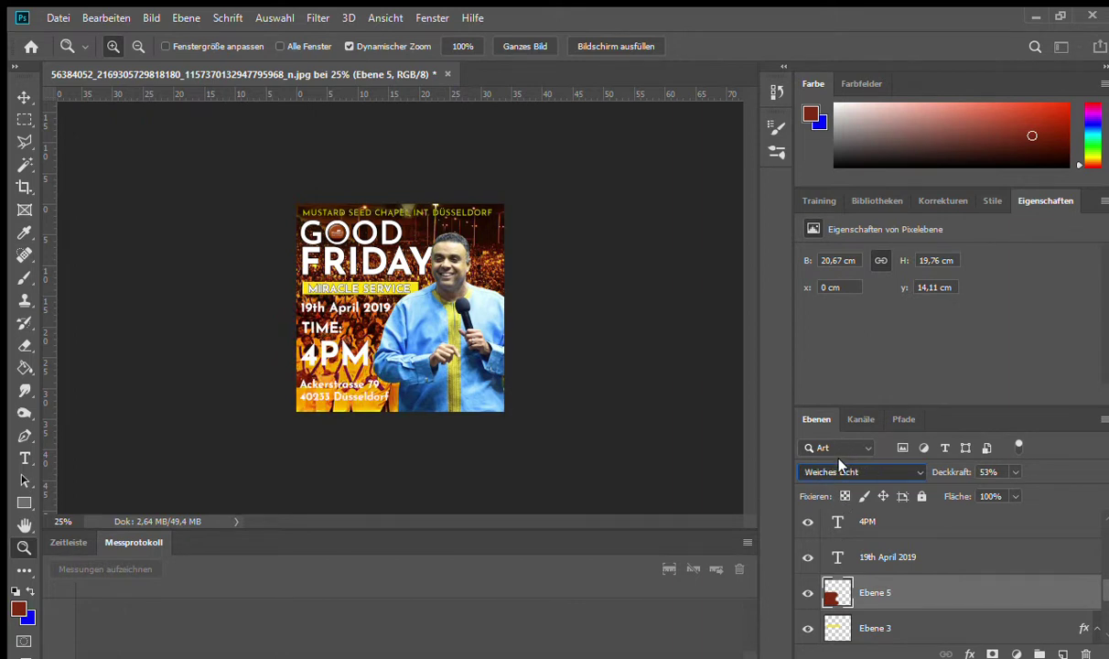
key(Down)
key(Down)
key(Down)
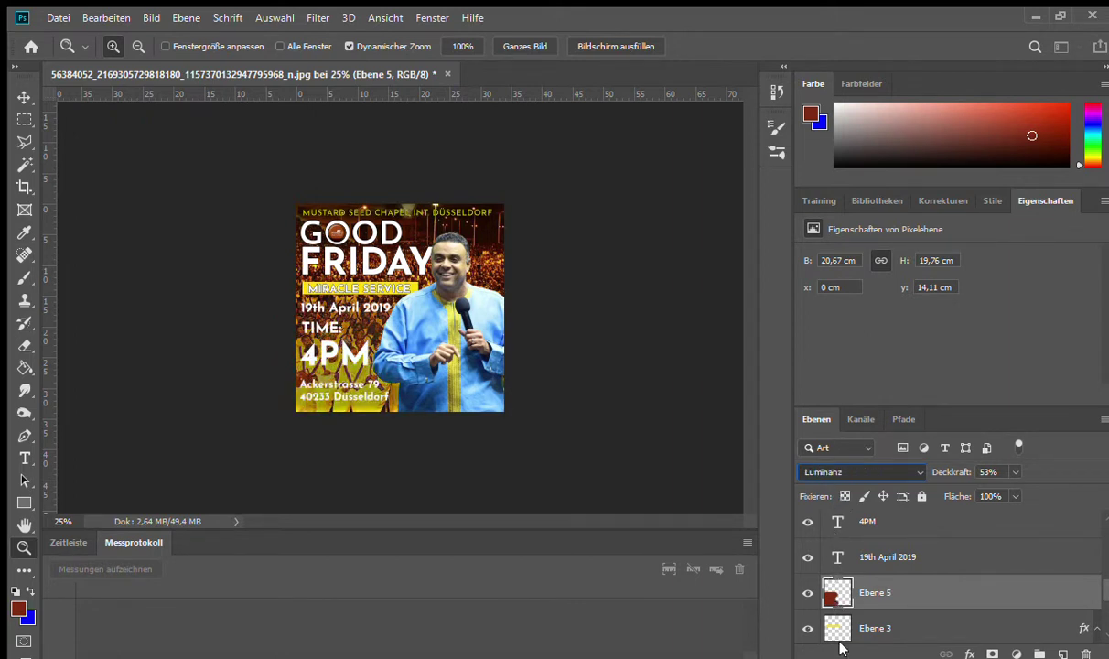
key(Up)
key(Up)
key(Up)
key(Up)
key(Up)
key(Up)
key(Up)
key(Up)
key(Up)
key(Up)
key(Up)
key(Up)
key(Up)
key(Up)
key(Up)
key(Up)
key(Up)
key(Up)
key(Up)
key(Up)
key(Up)
key(Up)
key(Up)
key(Up)
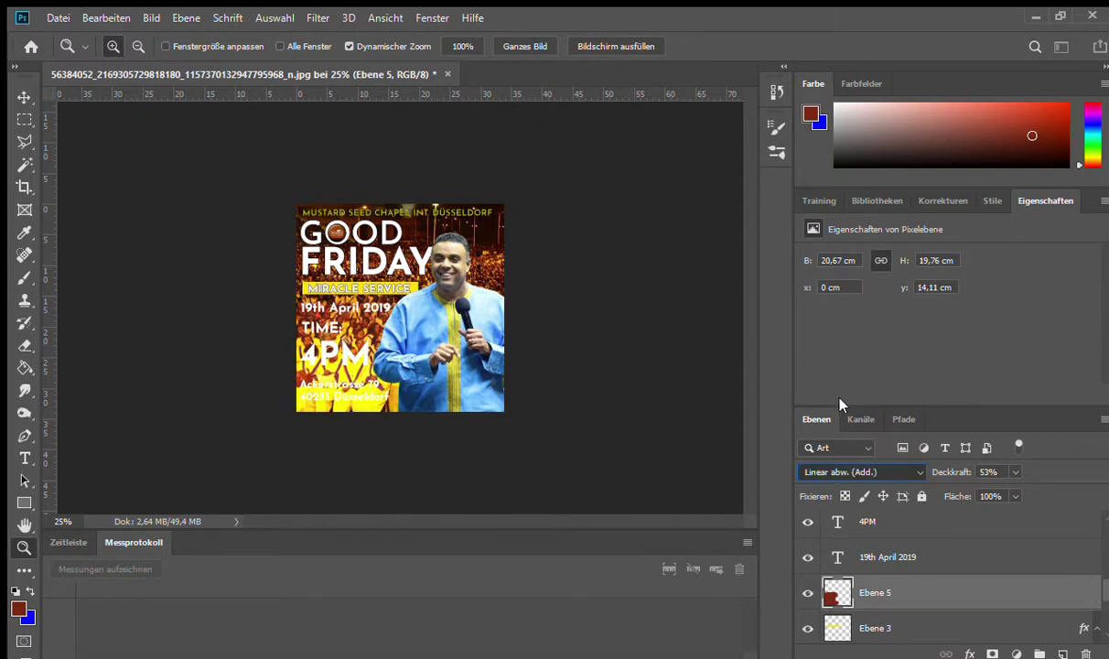
key(Up)
key(Up)
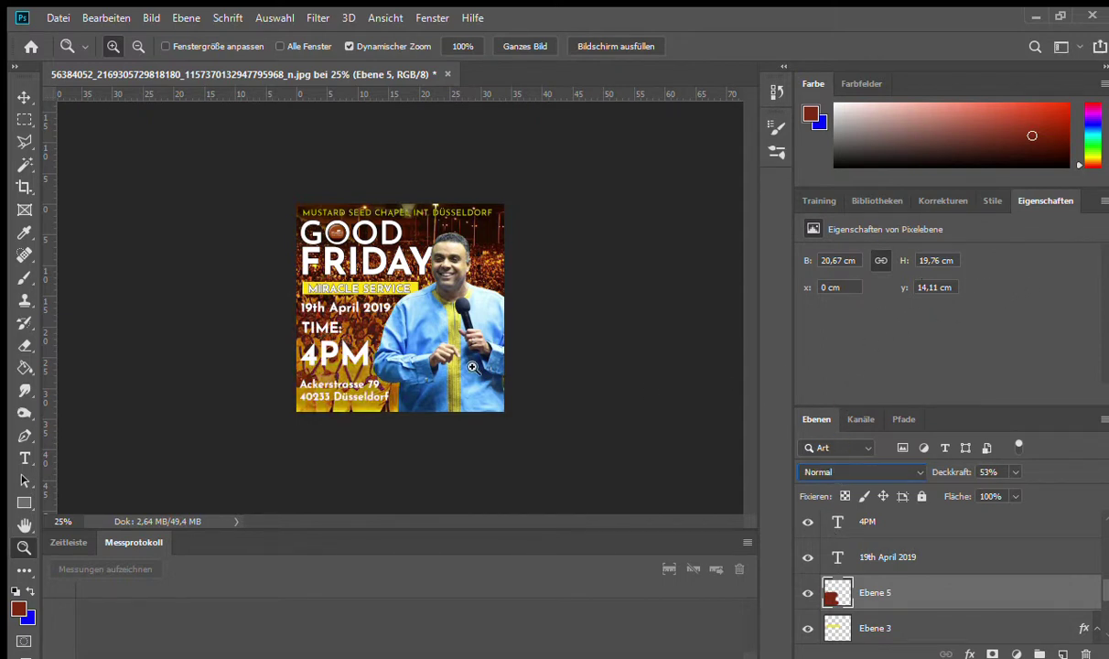
Step: Hide the painted Ebene 5 layer to view the text directly over the crowd background
click(808, 592)
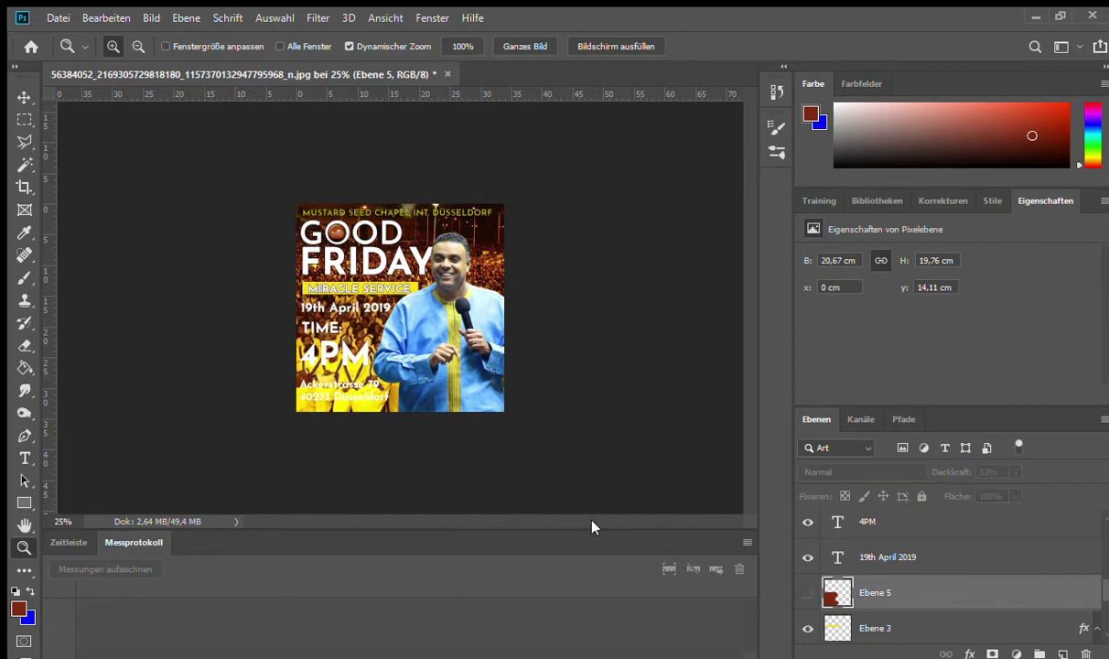
click(337, 359)
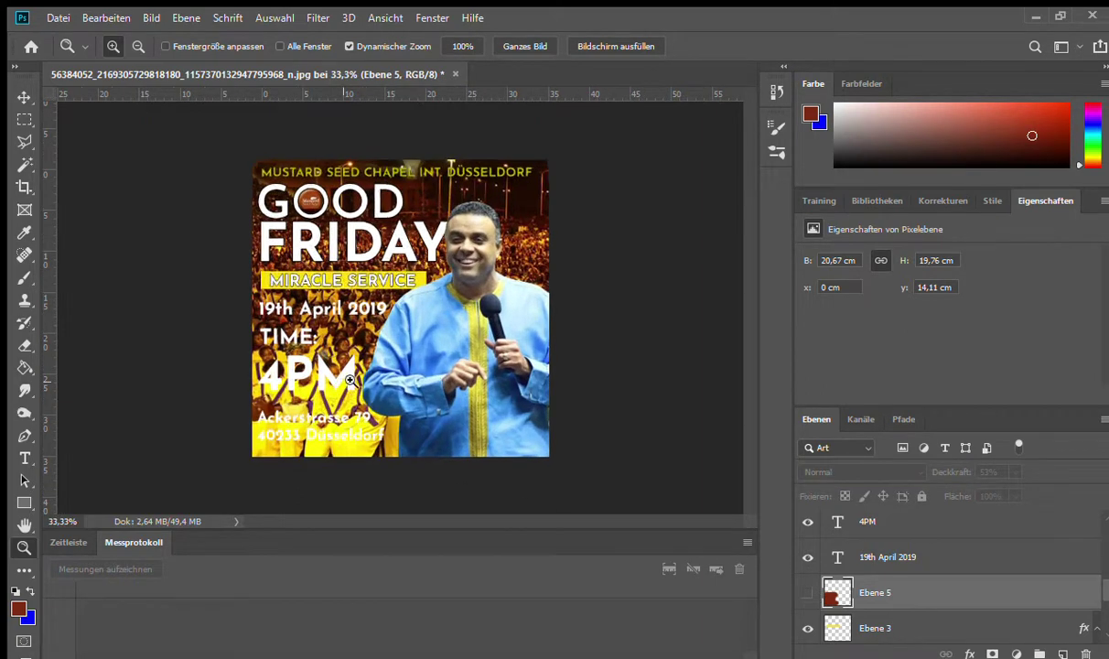
click(351, 380)
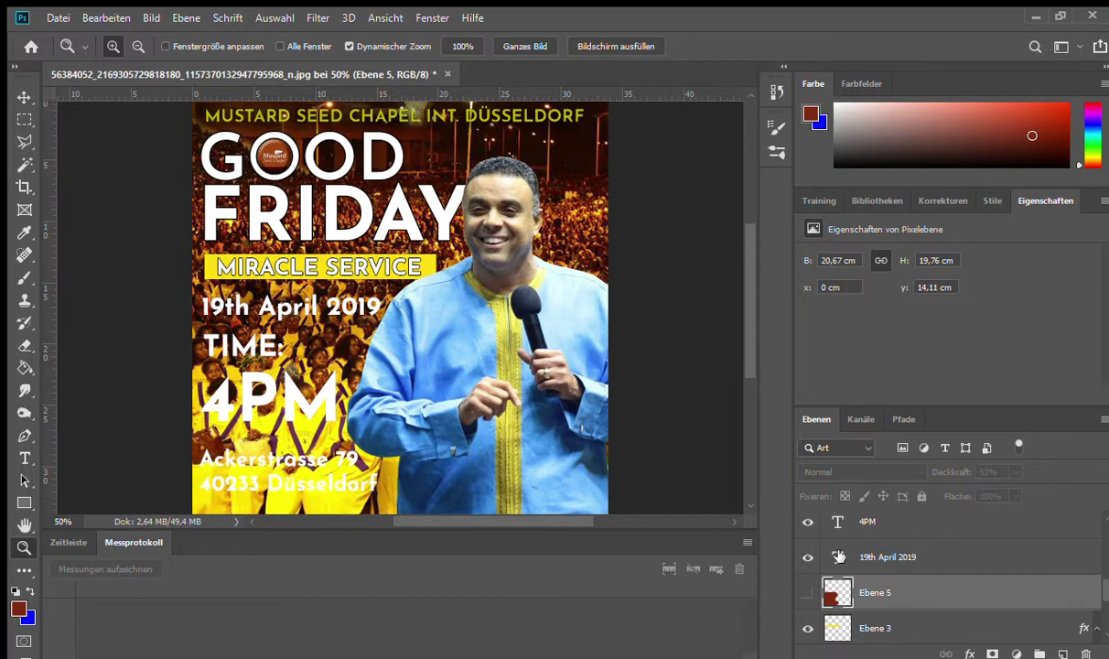
Step: Add a dark Kontur (stroke) effect to the 19th April 2019 text layer
click(25, 457)
drag(201, 309, 382, 307)
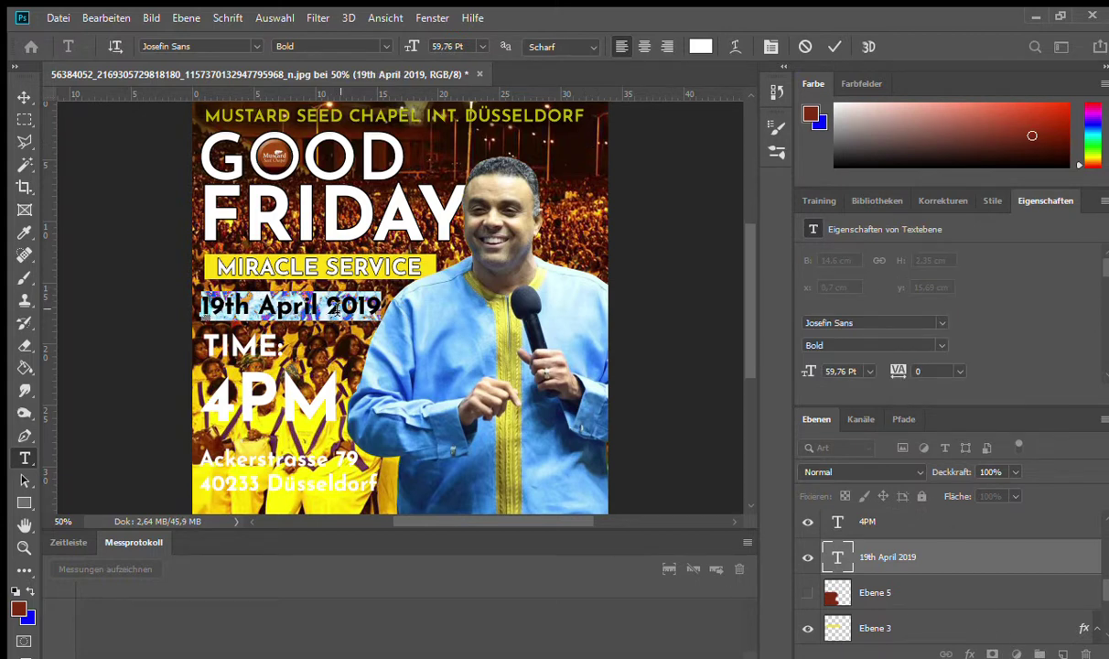
click(321, 298)
scroll(1104, 586, down, 3)
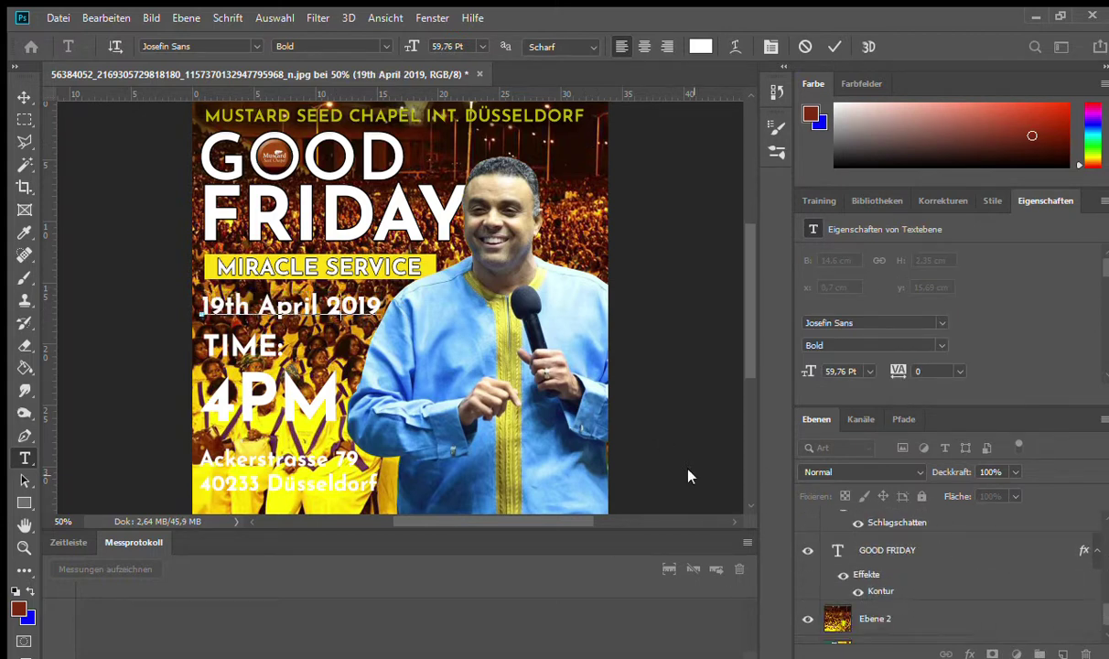
click(25, 98)
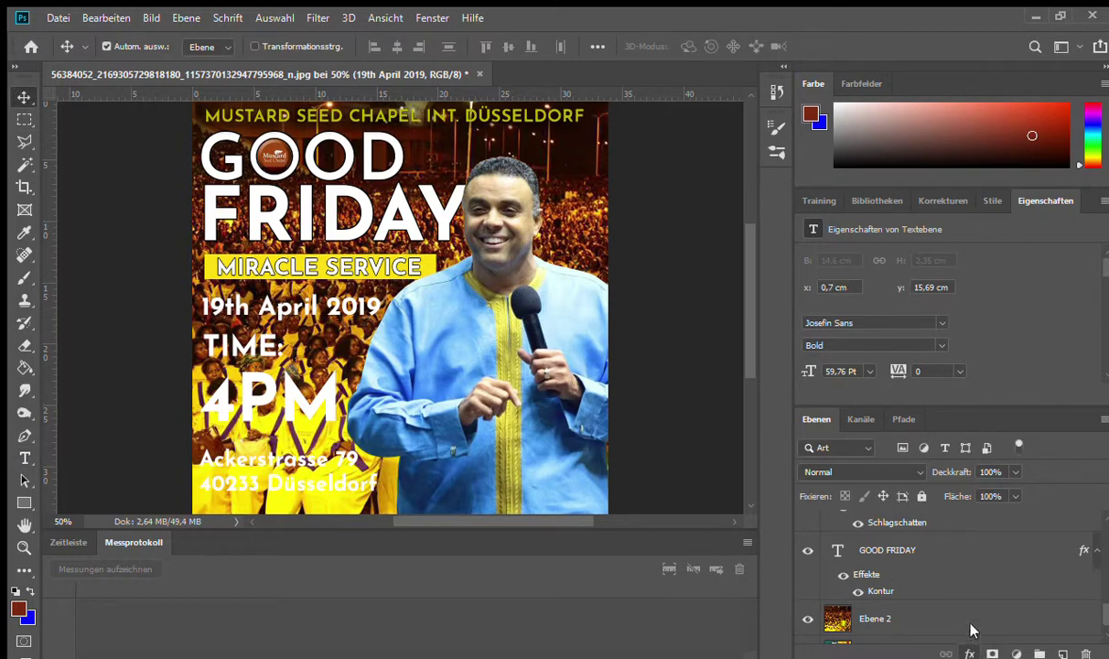
scroll(956, 535, up, 1)
key(h)
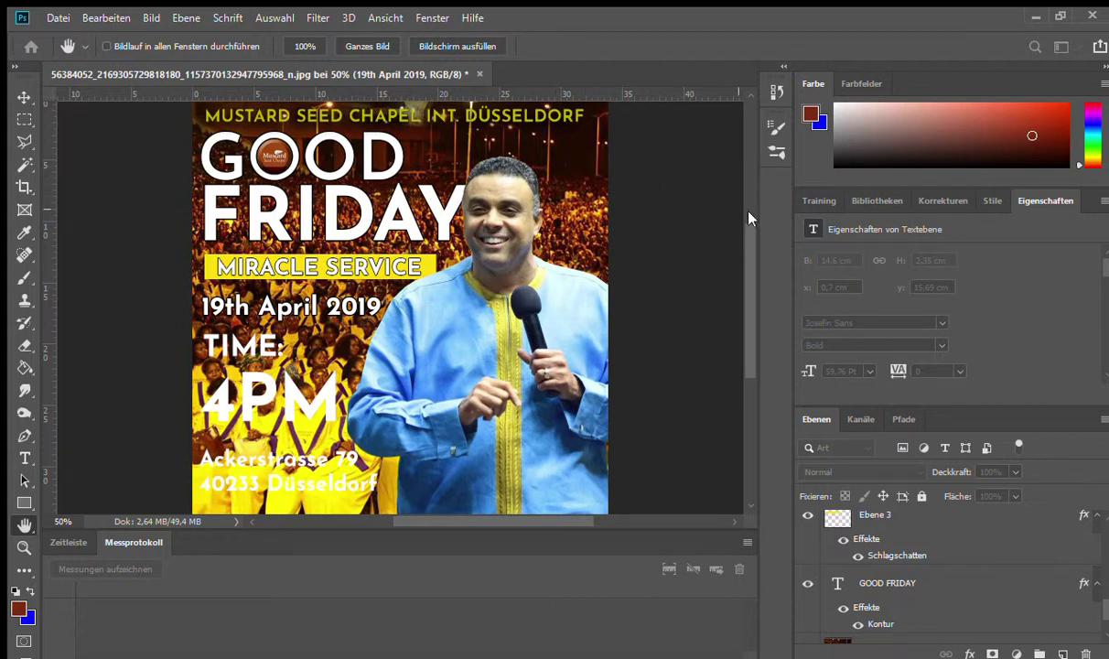
key(i)
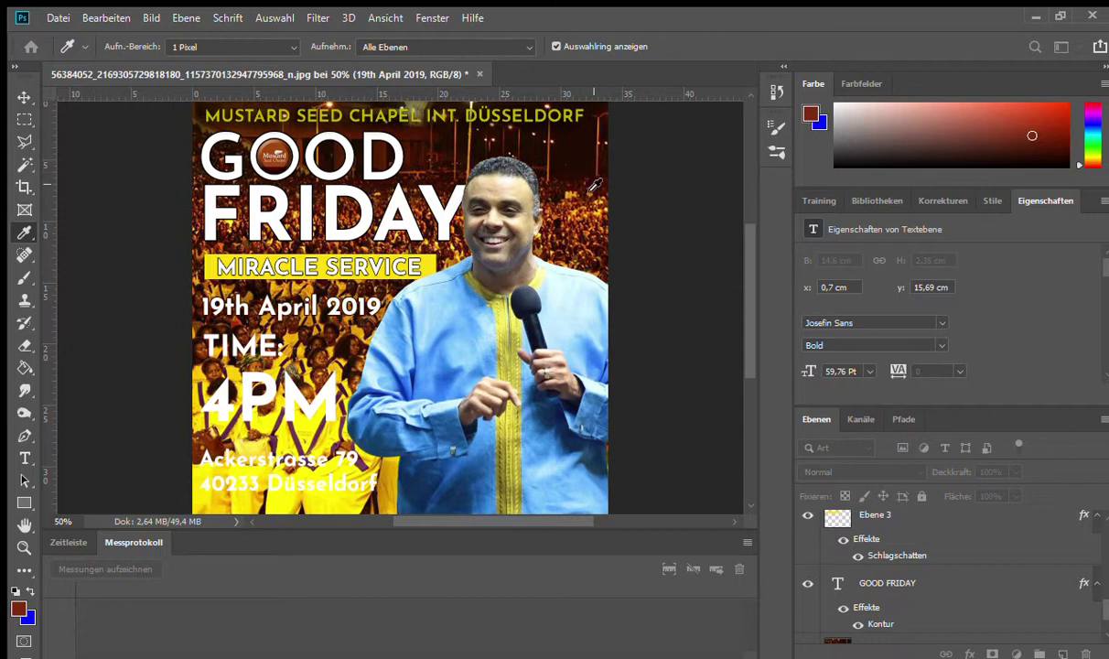
key(h)
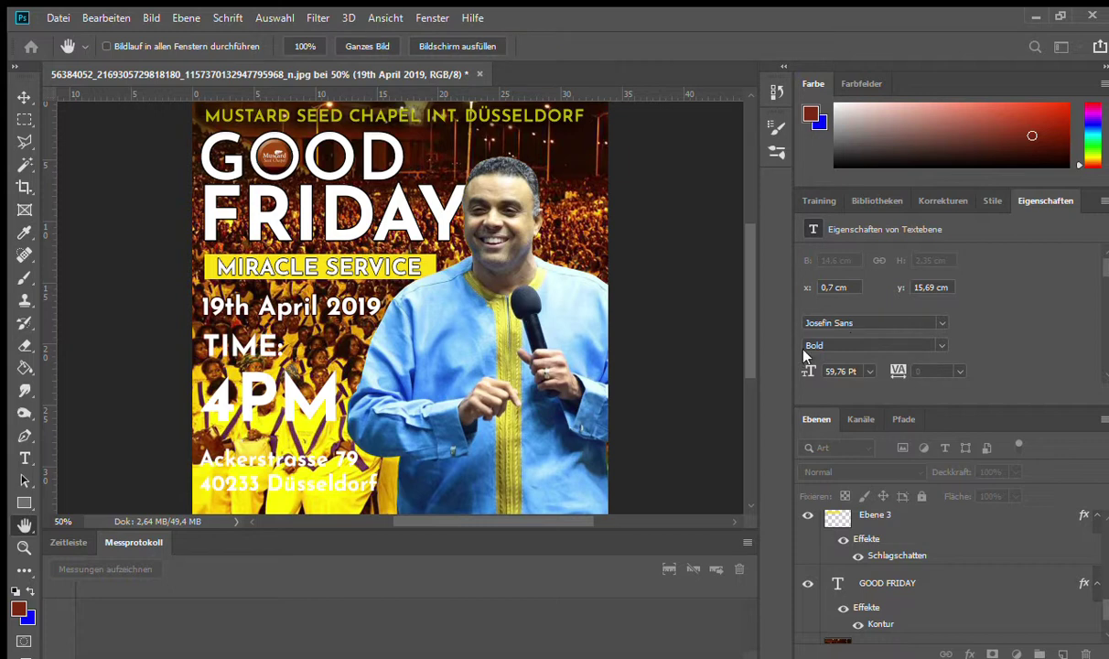
key(v)
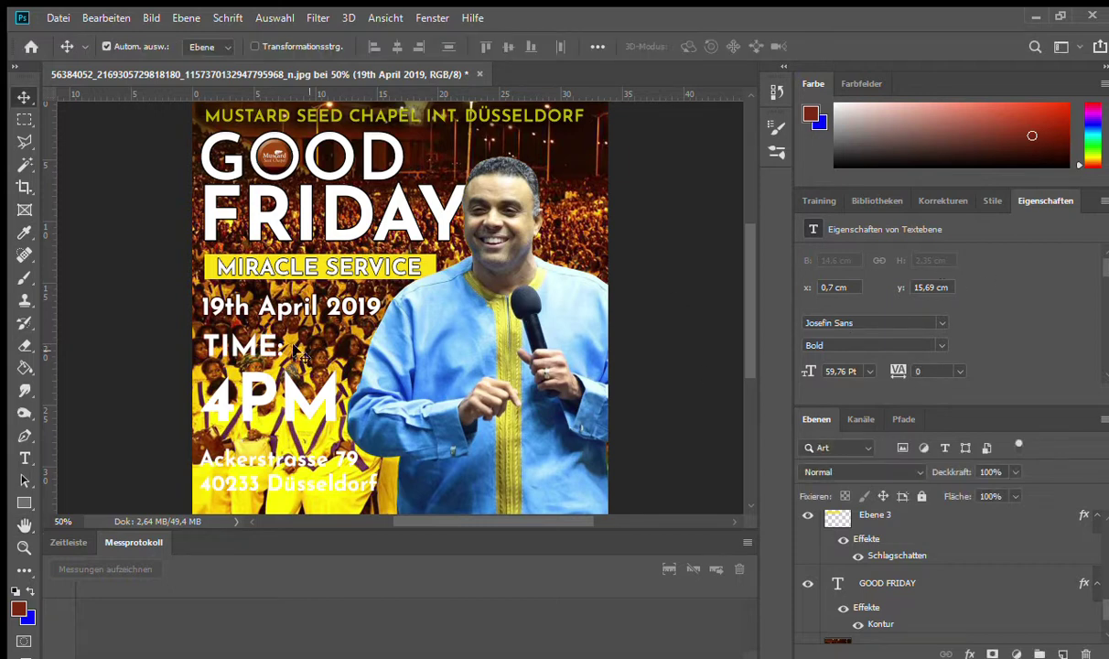
Step: Add a dark Kontur (stroke) effect to the TIME: text layer
key(t)
double_click(201, 347)
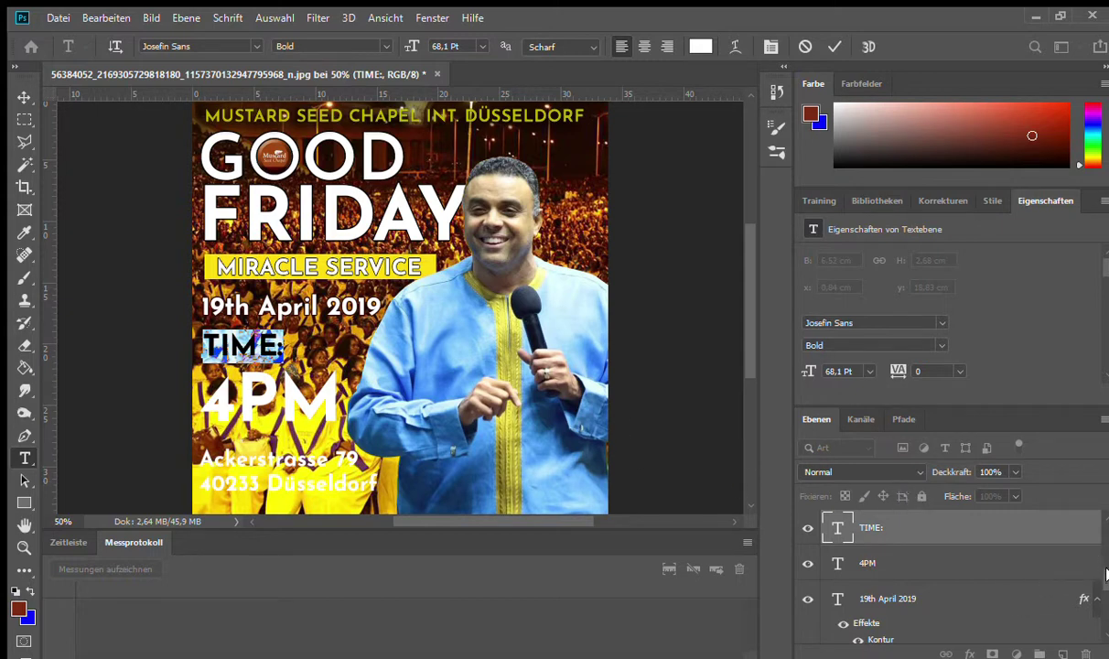
scroll(1102, 584, down, 3)
scroll(1102, 584, up, 3)
scroll(1102, 585, down, 1)
scroll(1105, 586, up, 1)
scroll(1025, 568, up, 1)
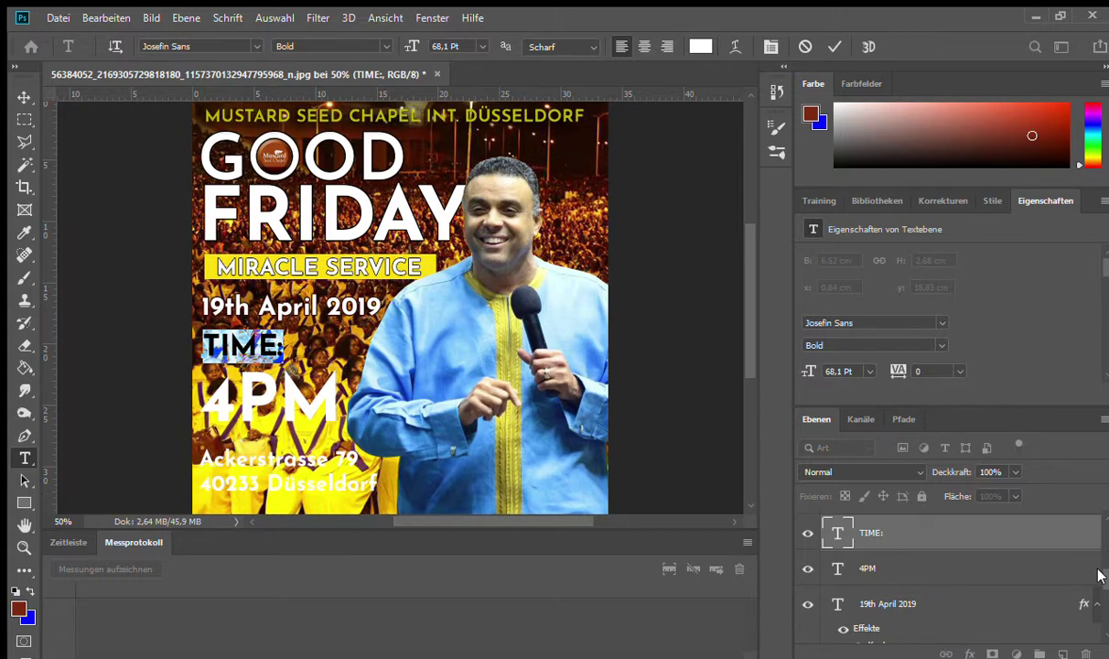
scroll(1101, 576, down, 1)
scroll(1101, 575, up, 2)
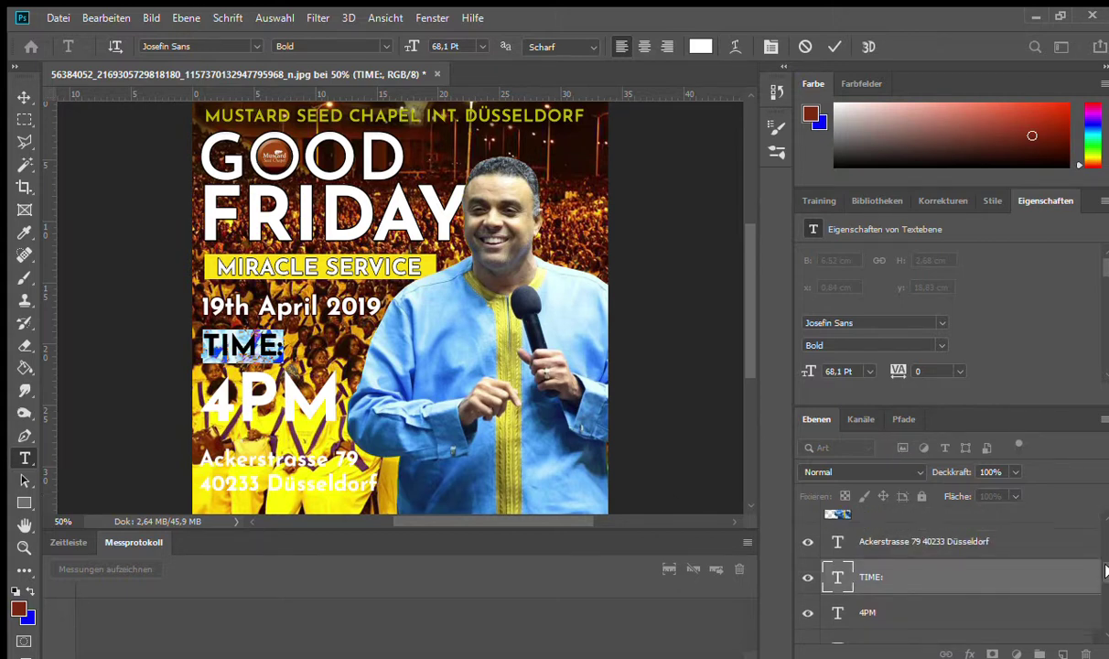
scroll(1084, 566, down, 2)
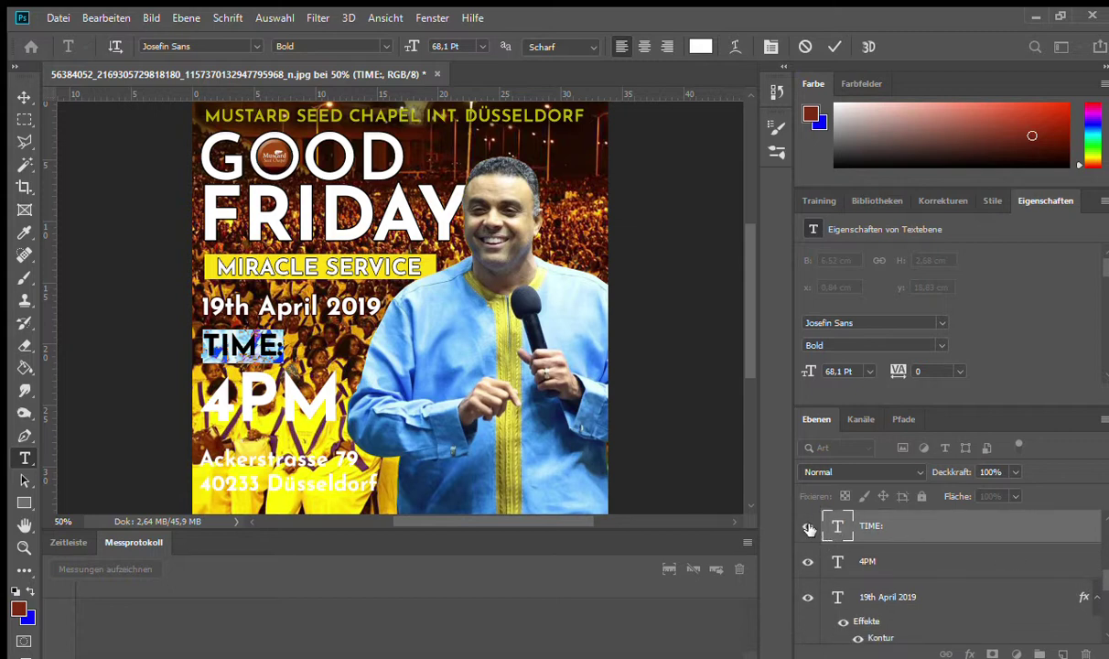
click(808, 526)
click(808, 527)
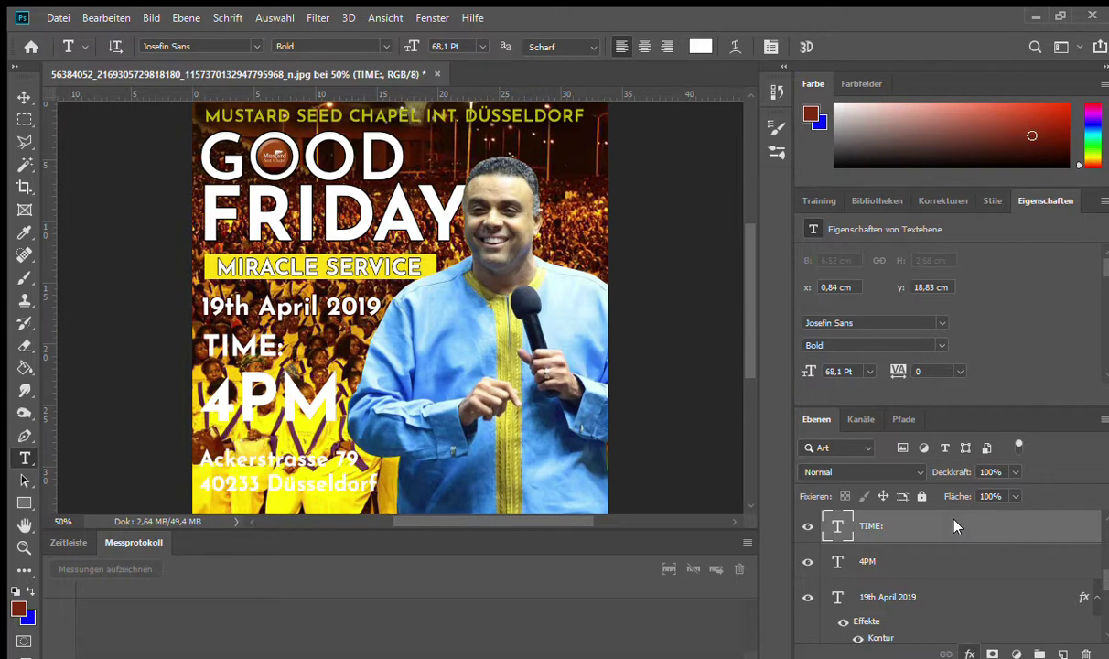
key(h)
drag(1083, 597, 954, 526)
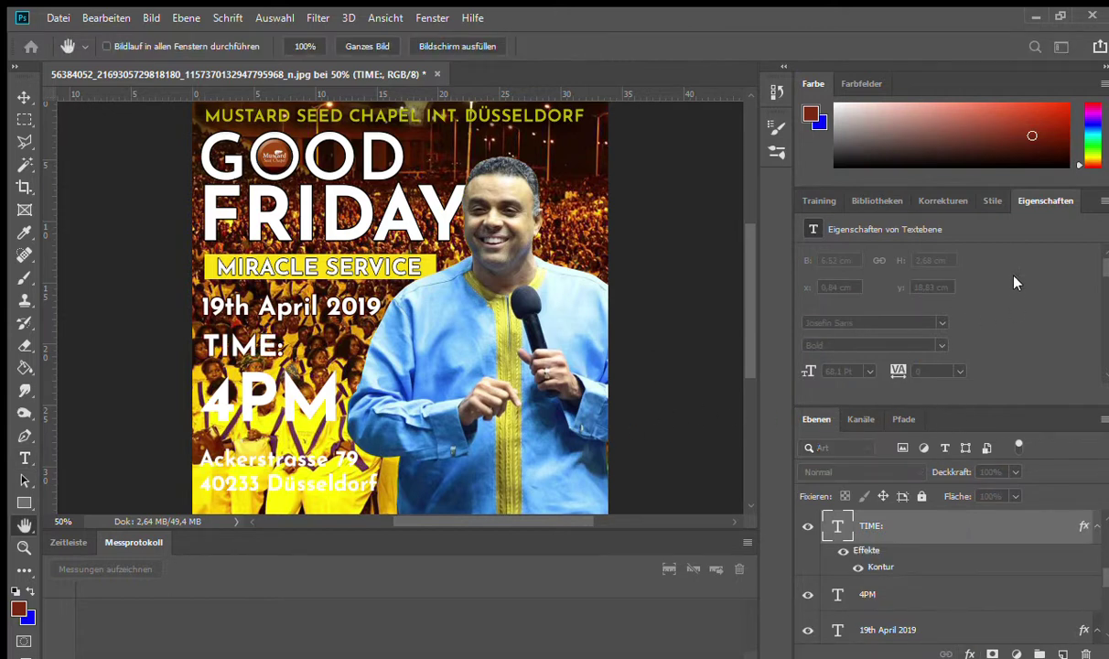
key(t)
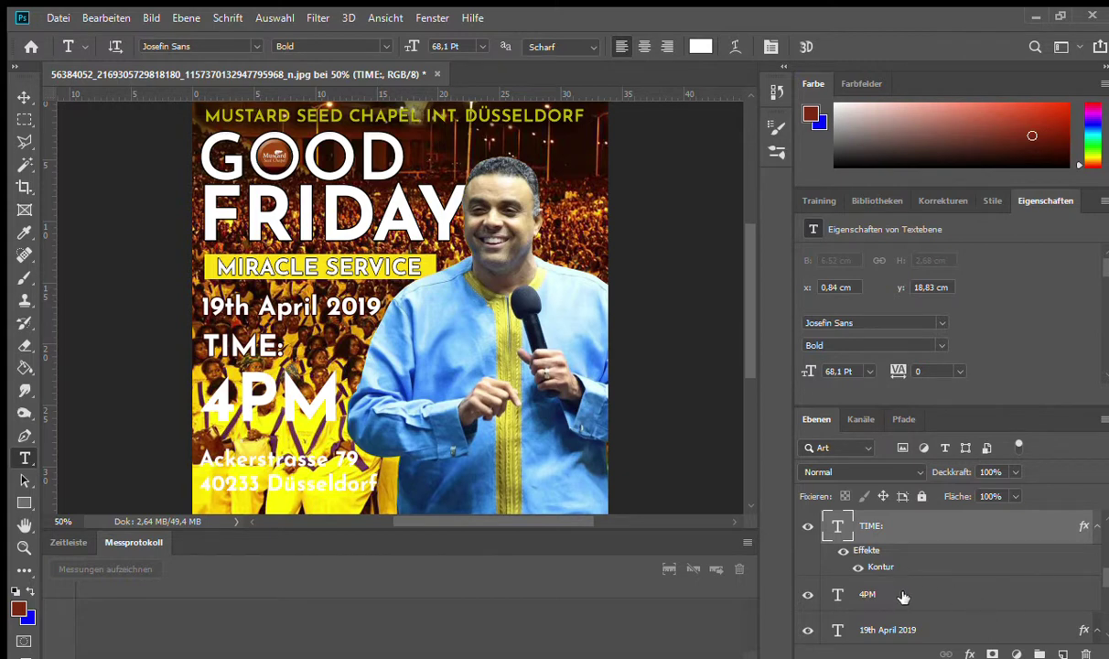
Step: Add a dark Kontur (stroke) effect to the 4PM text layer
click(902, 598)
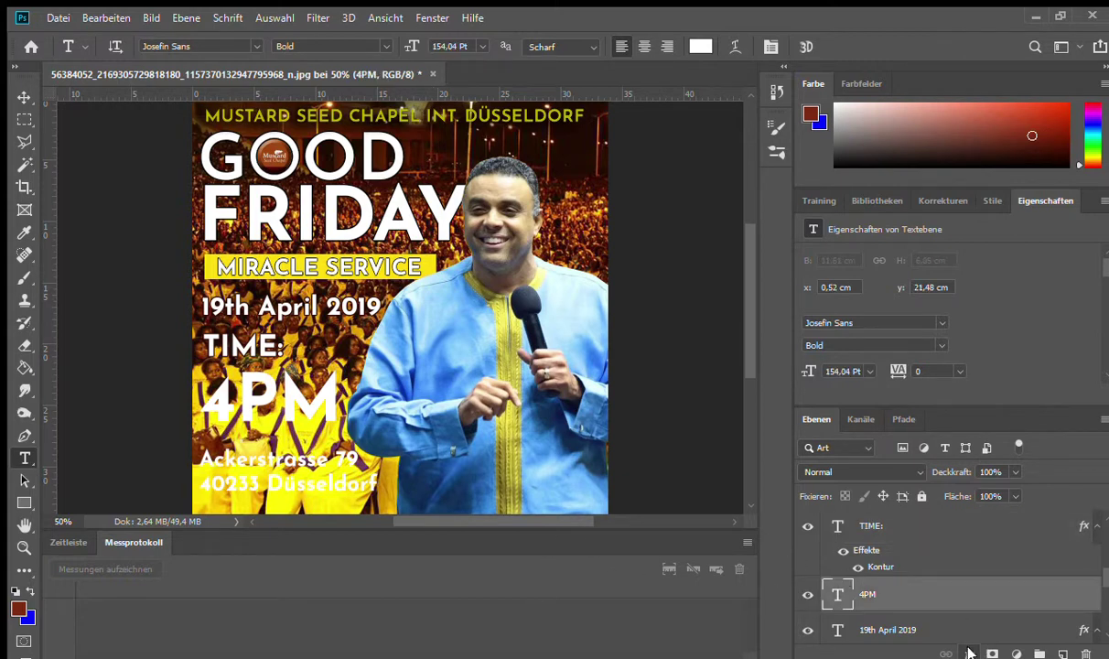
key(h)
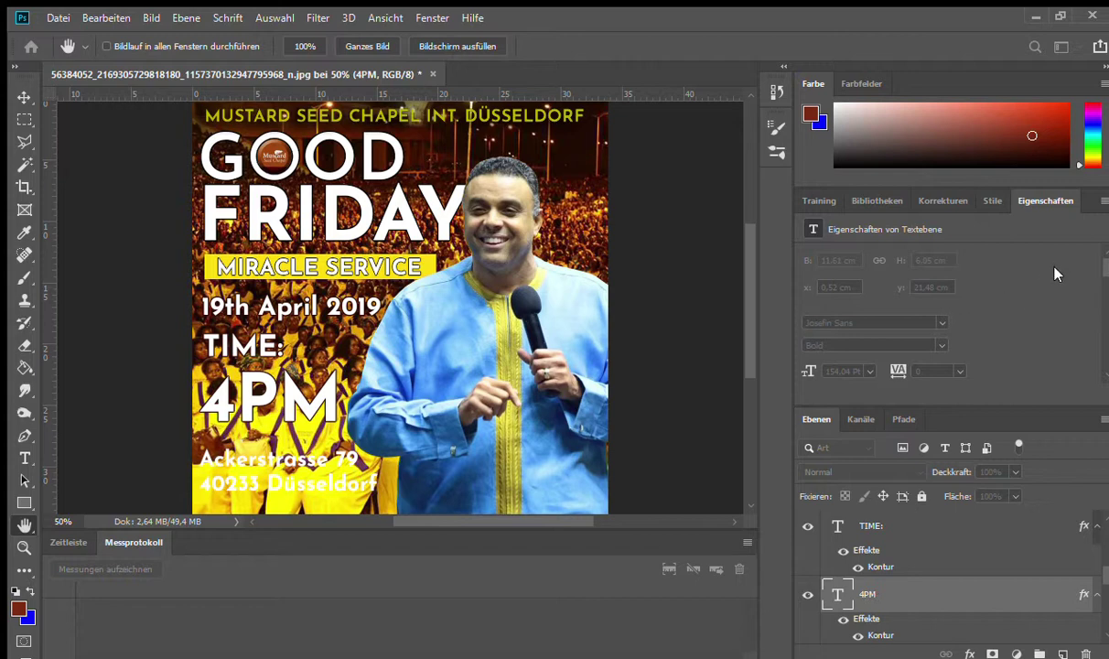
key(t)
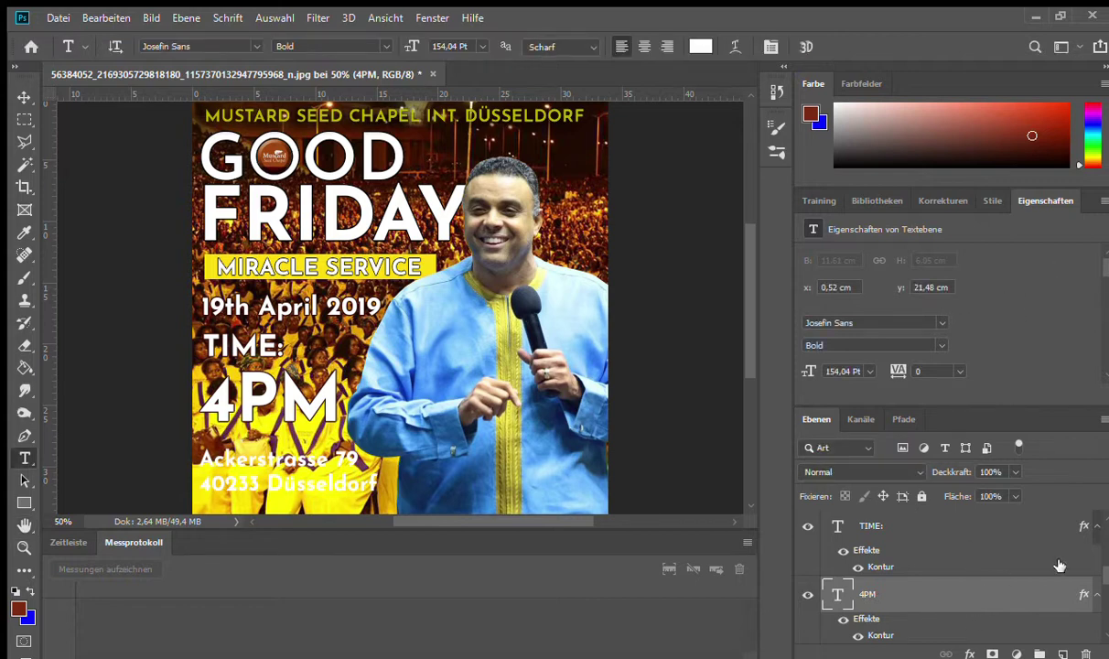
Step: Add a dark Kontur (stroke) effect to the venue address text layer
drag(1100, 573, 1040, 560)
click(1014, 562)
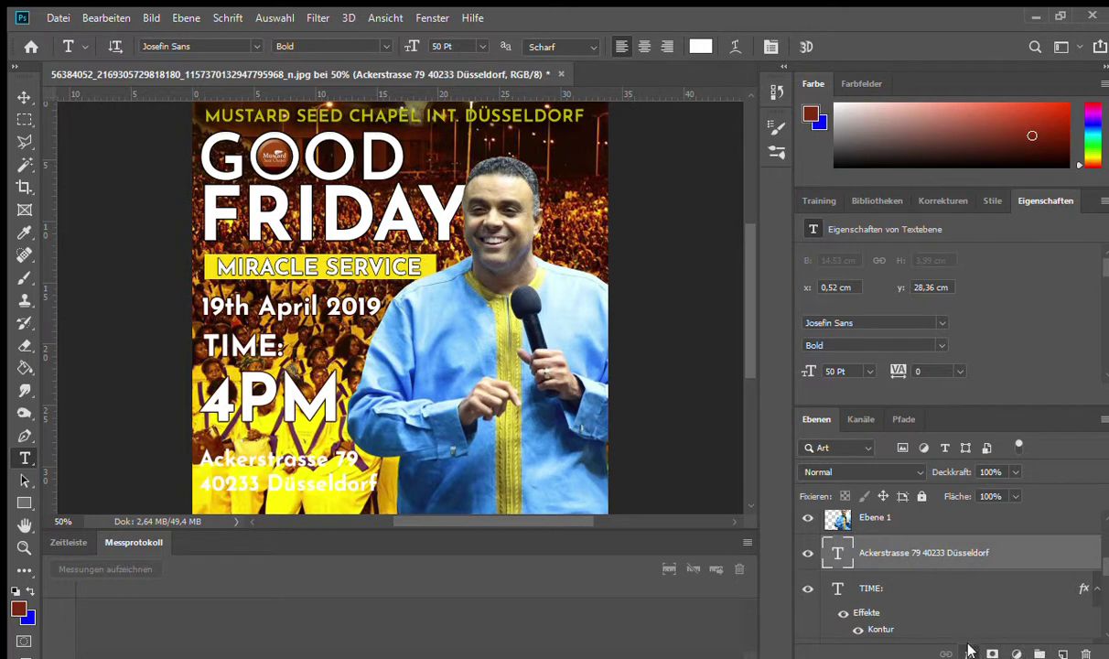
key(h)
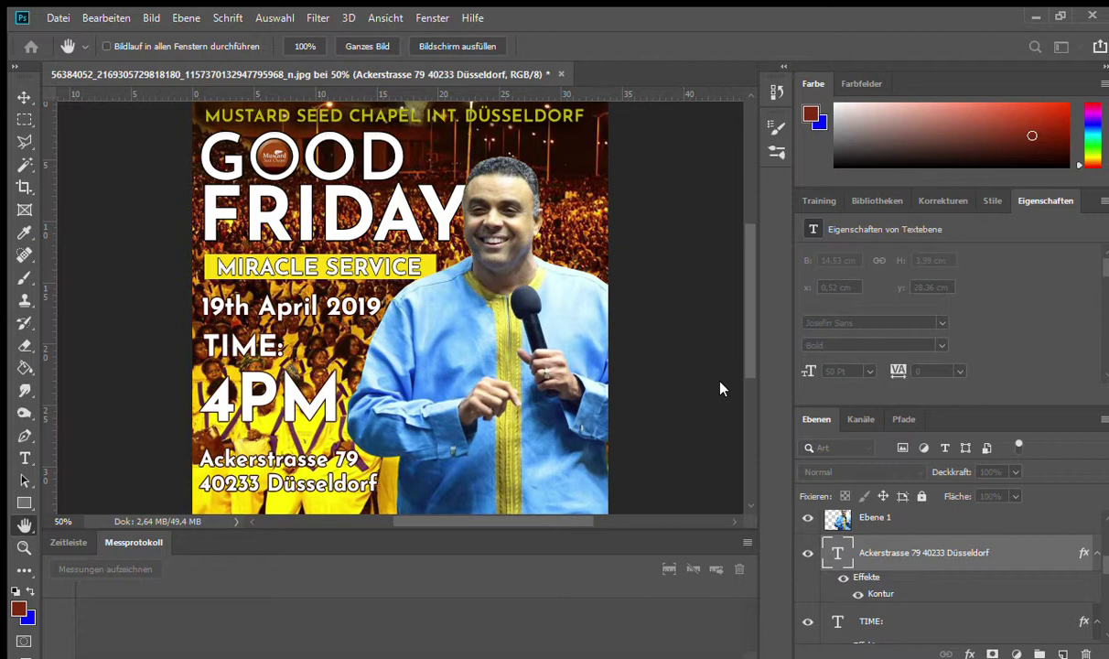
key(i)
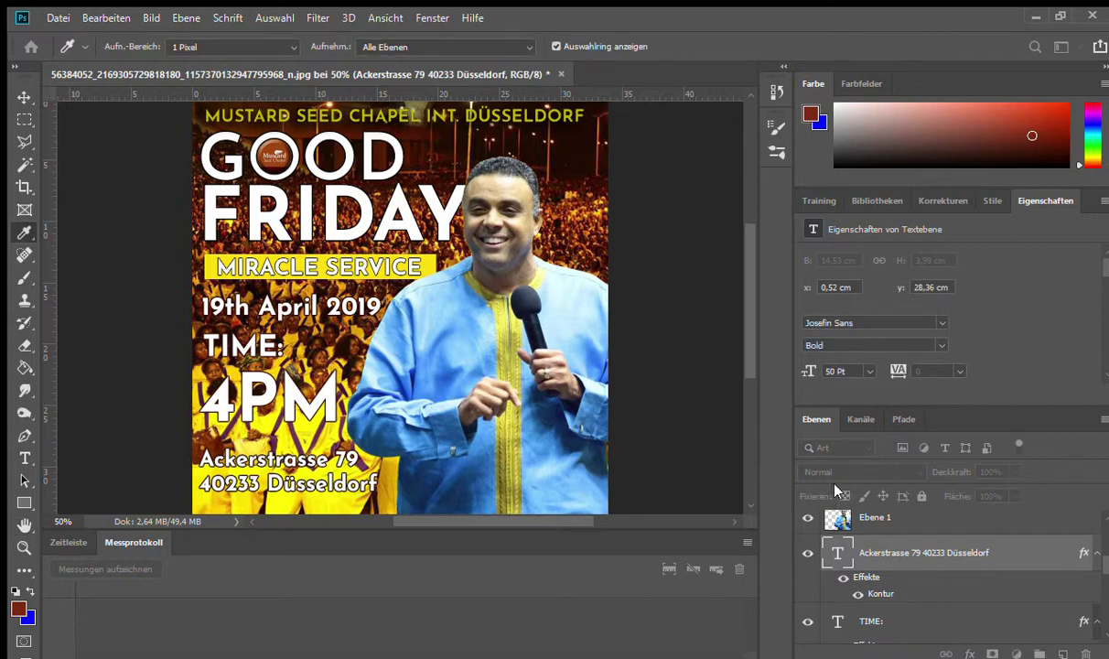
key(h)
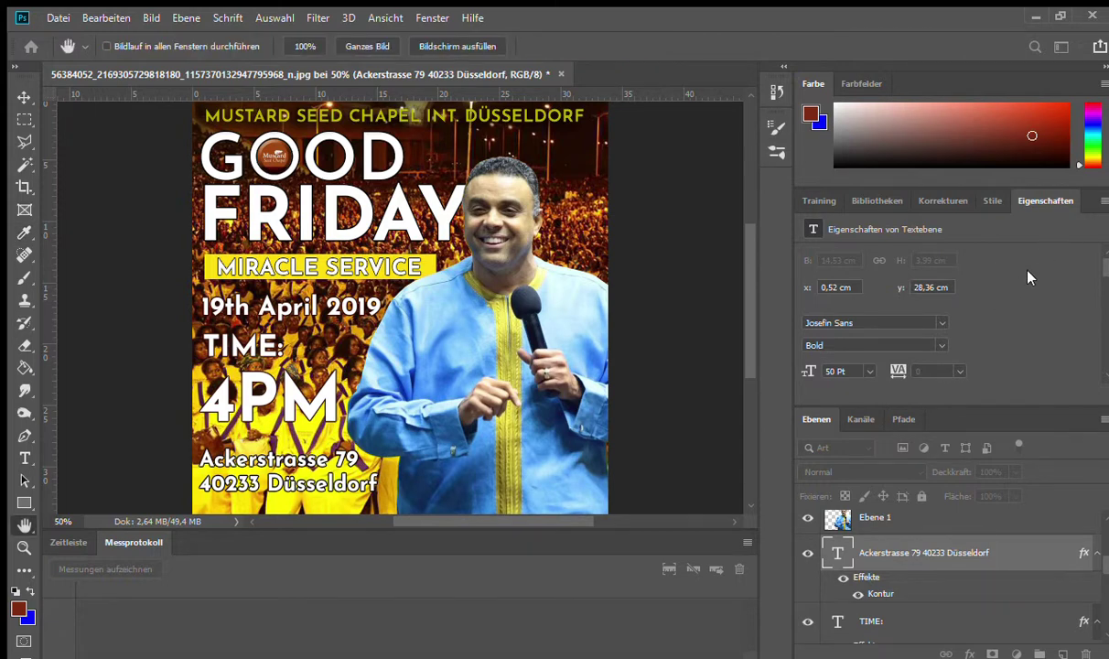
key(t)
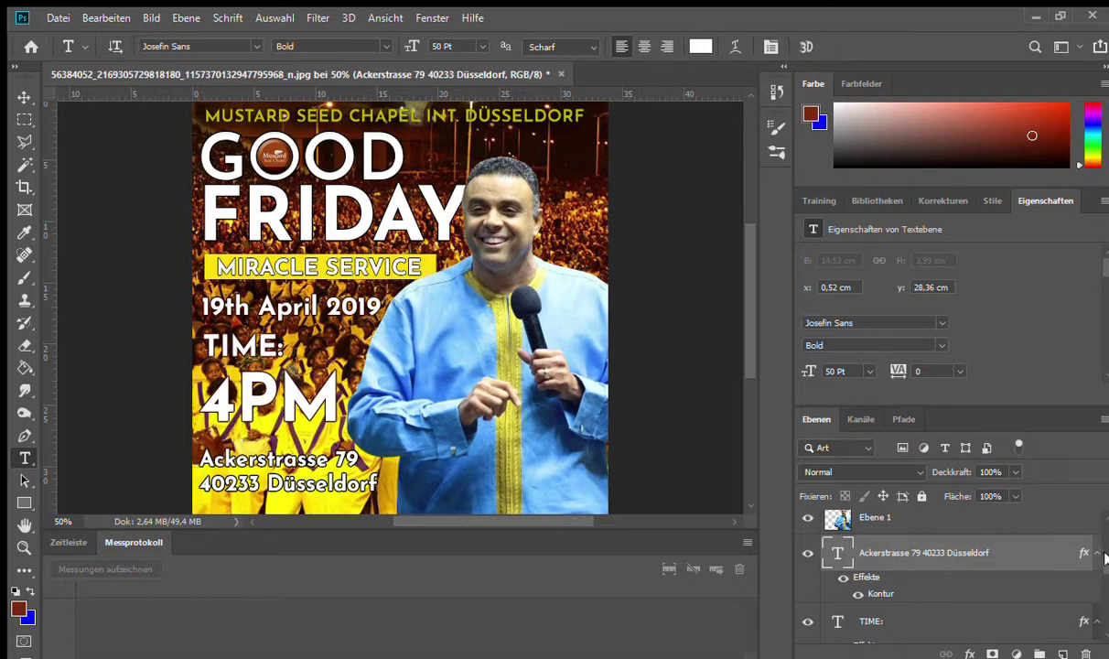
Step: Add a Schlagschatten (drop shadow) effect to the 4PM text layer and adjust its settings
drag(1106, 578, 1107, 545)
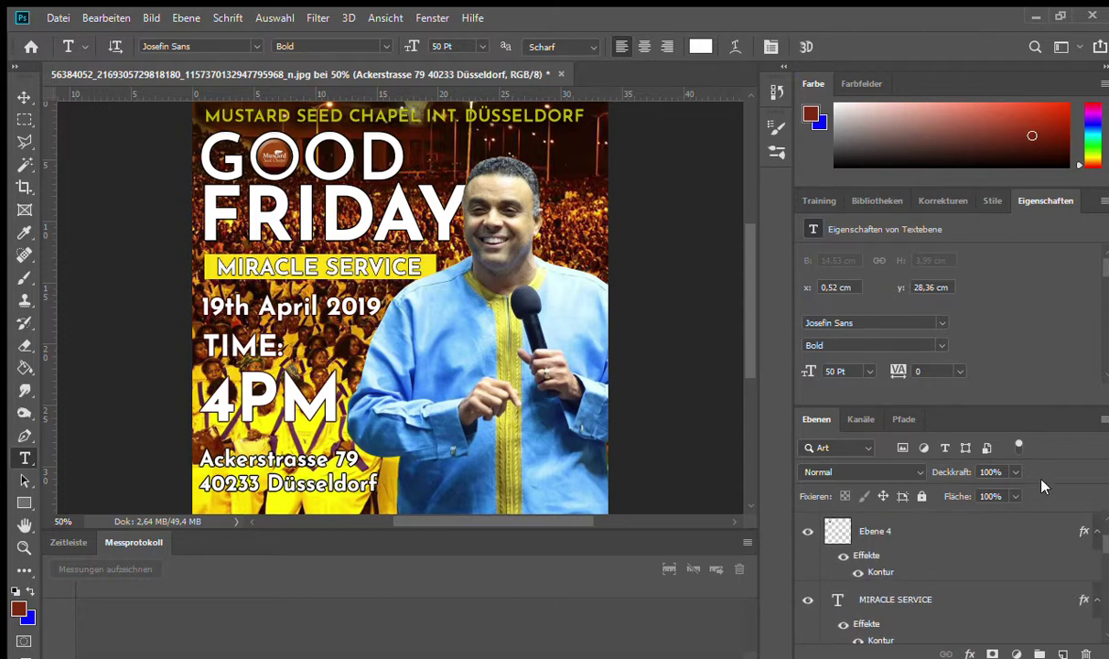
scroll(1106, 570, down, 2)
mouse_move(1105, 567)
mouse_down()
mouse_move(1098, 529)
mouse_move(1095, 588)
mouse_up()
click(979, 547)
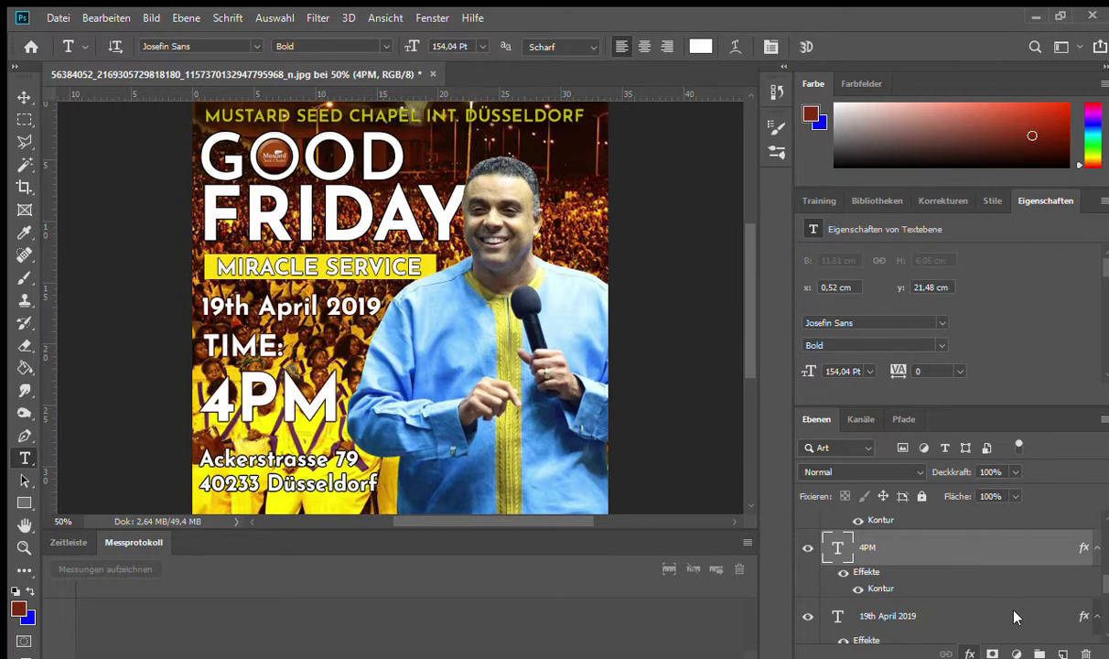
click(969, 654)
click(1006, 639)
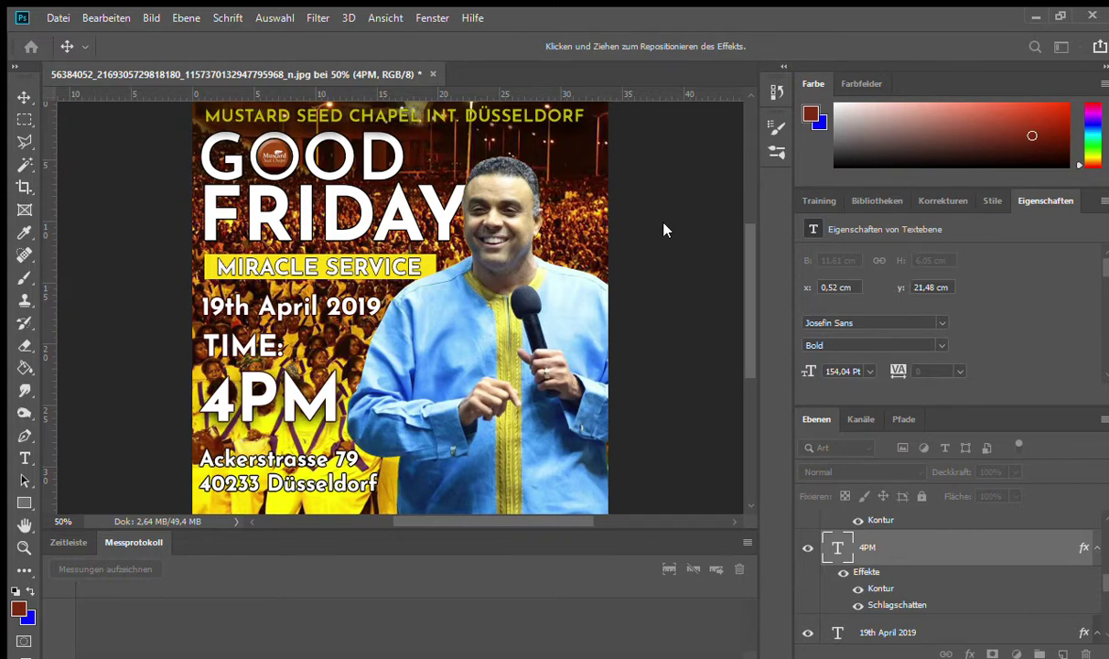
key(i)
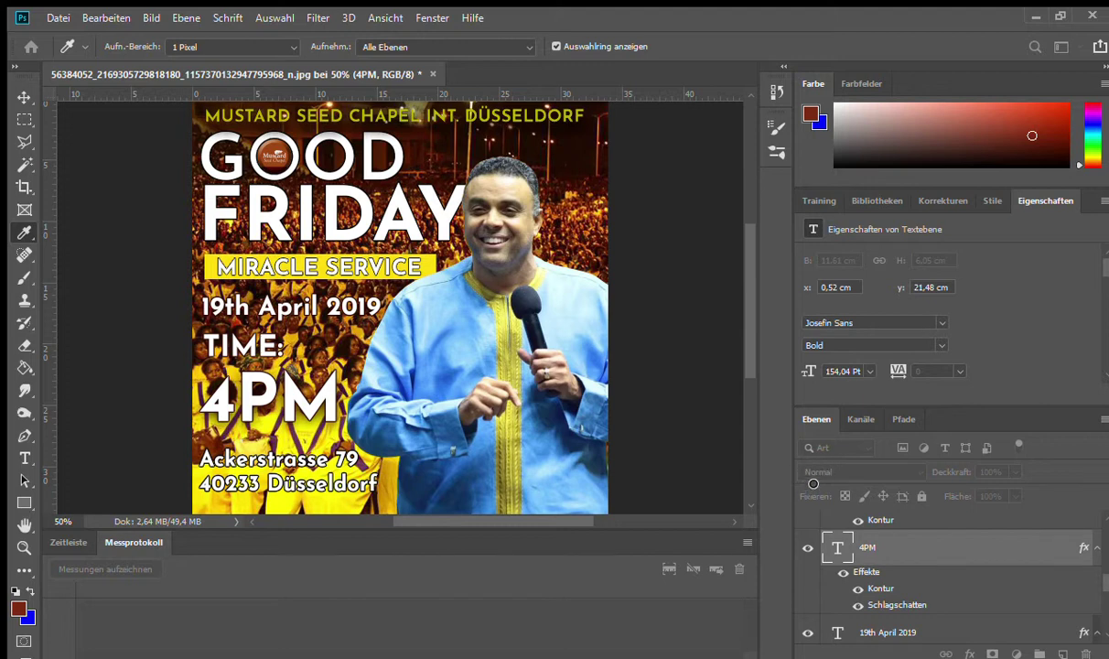
key(v)
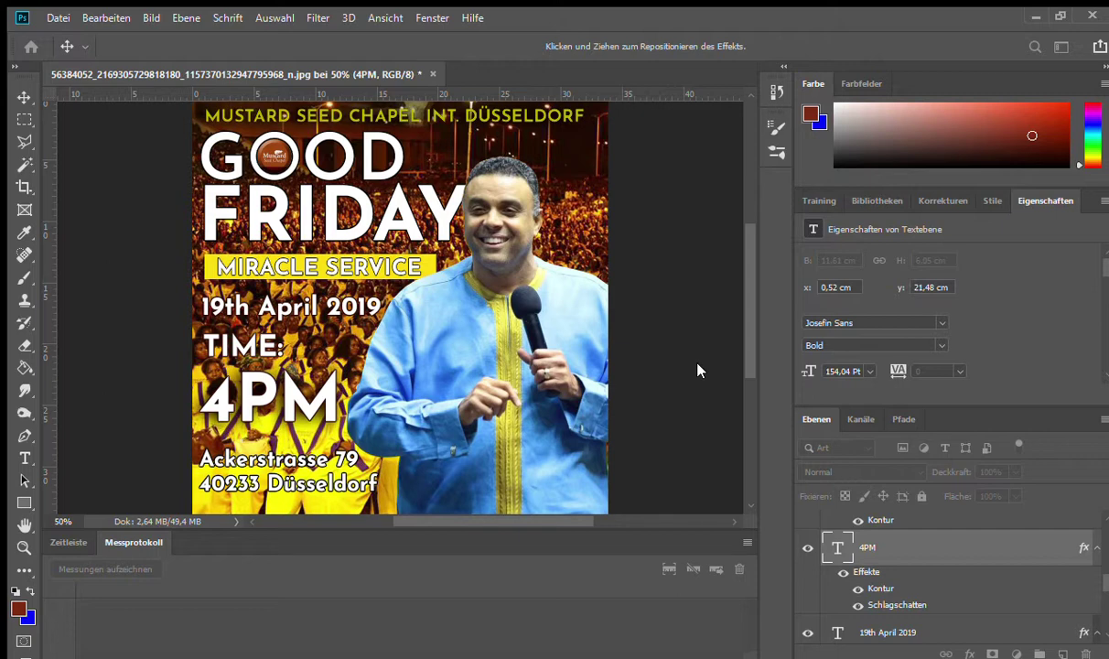
key(t)
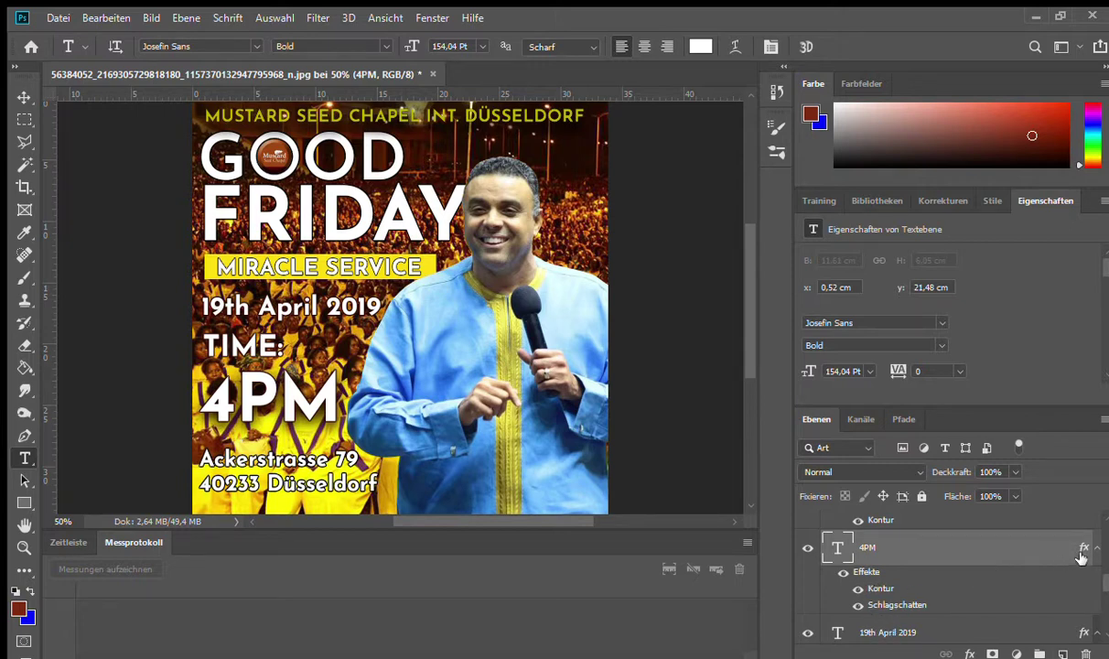
Step: Add a Schlagschatten (drop shadow) effect to the venue address text layer and save the flyer as Good Friday Düs.psd
drag(1102, 575, 1106, 569)
scroll(1107, 569, up, 2)
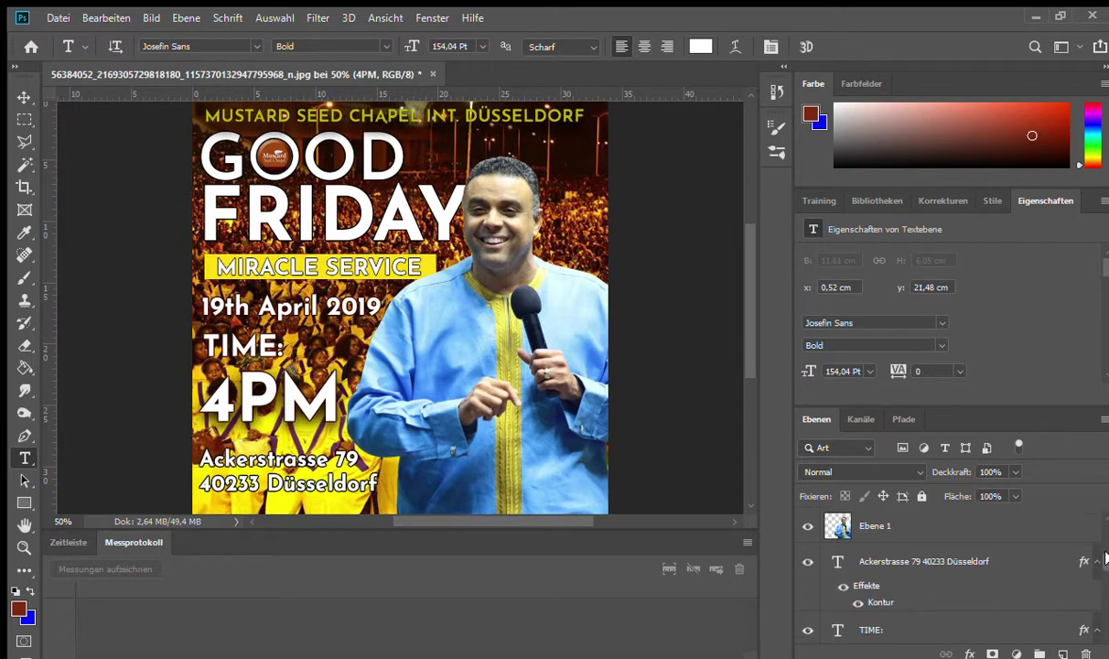
click(1015, 551)
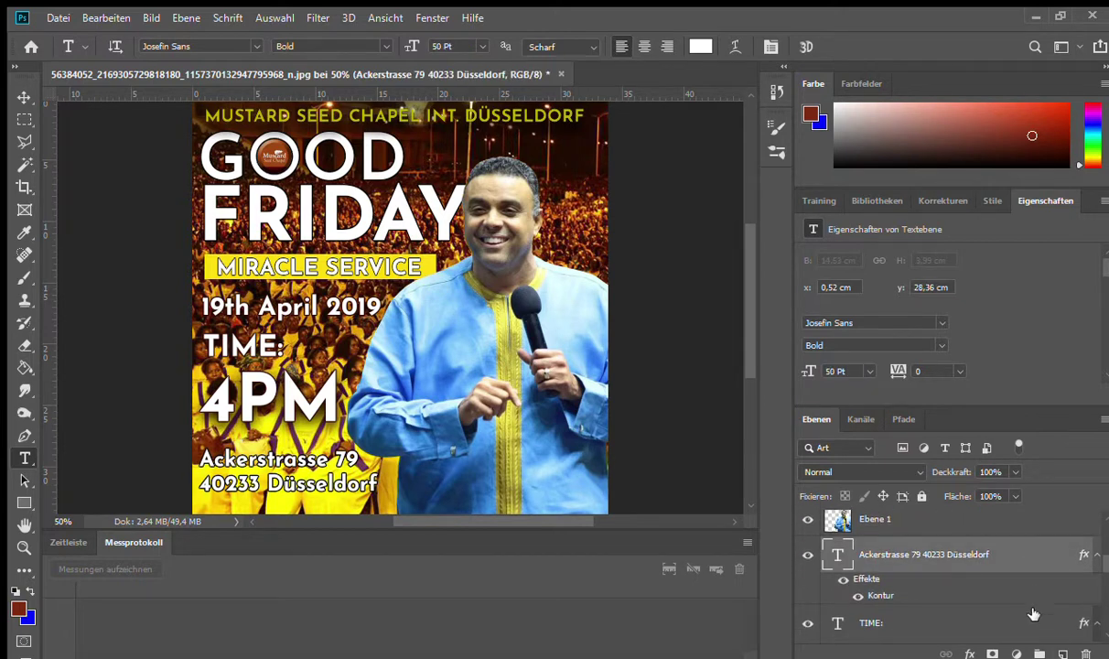
click(970, 654)
click(998, 640)
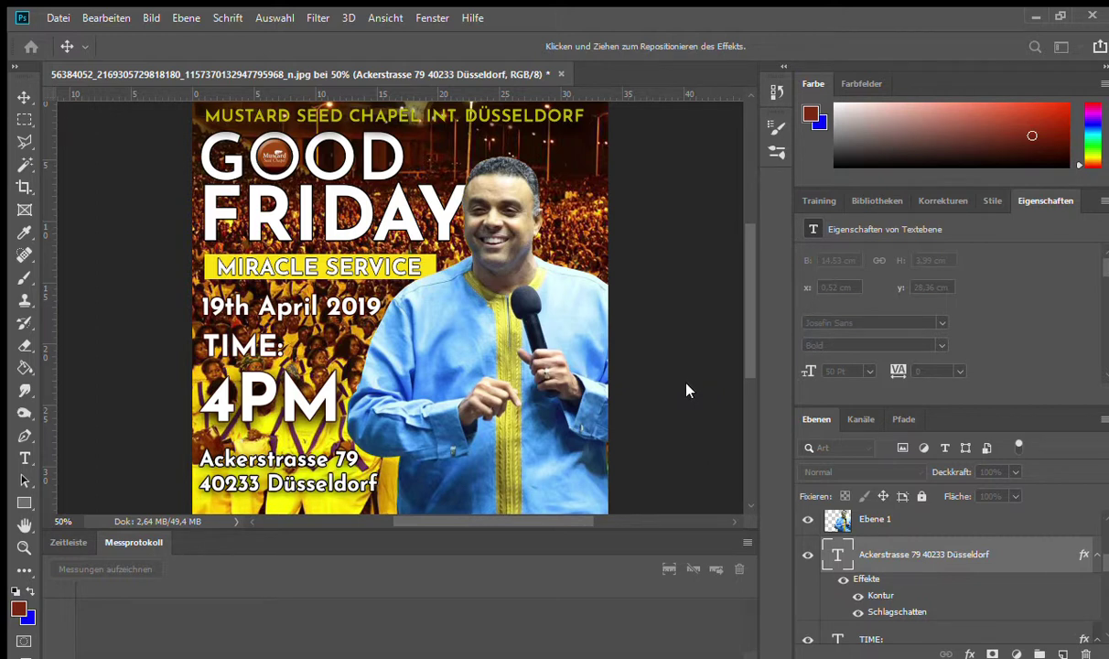
key(Return)
key(i)
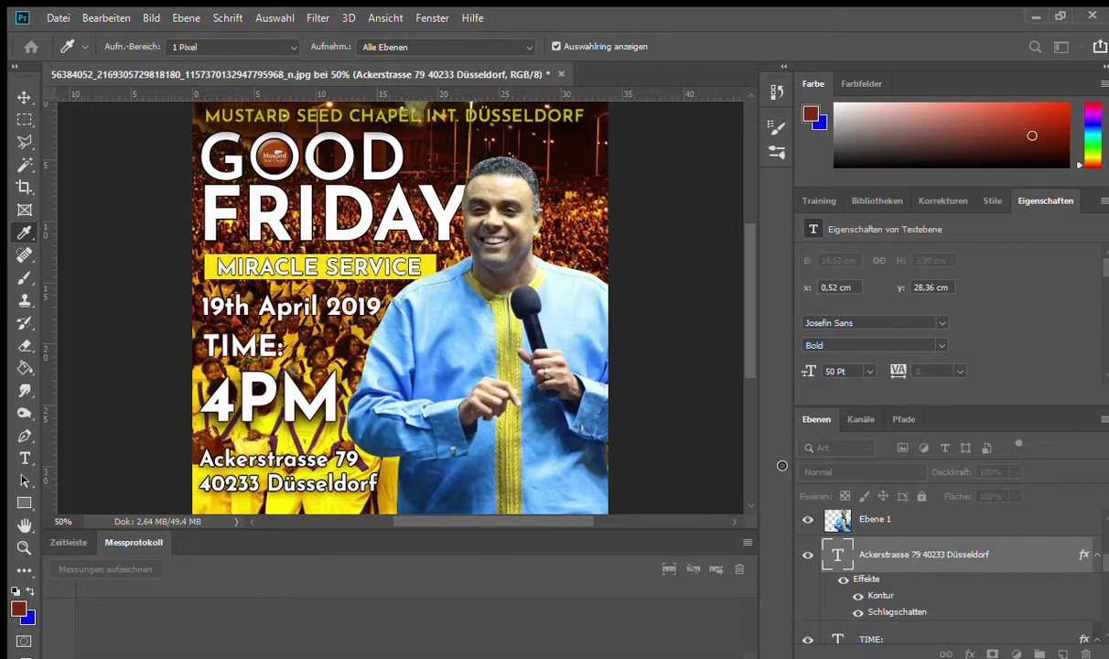
key(v)
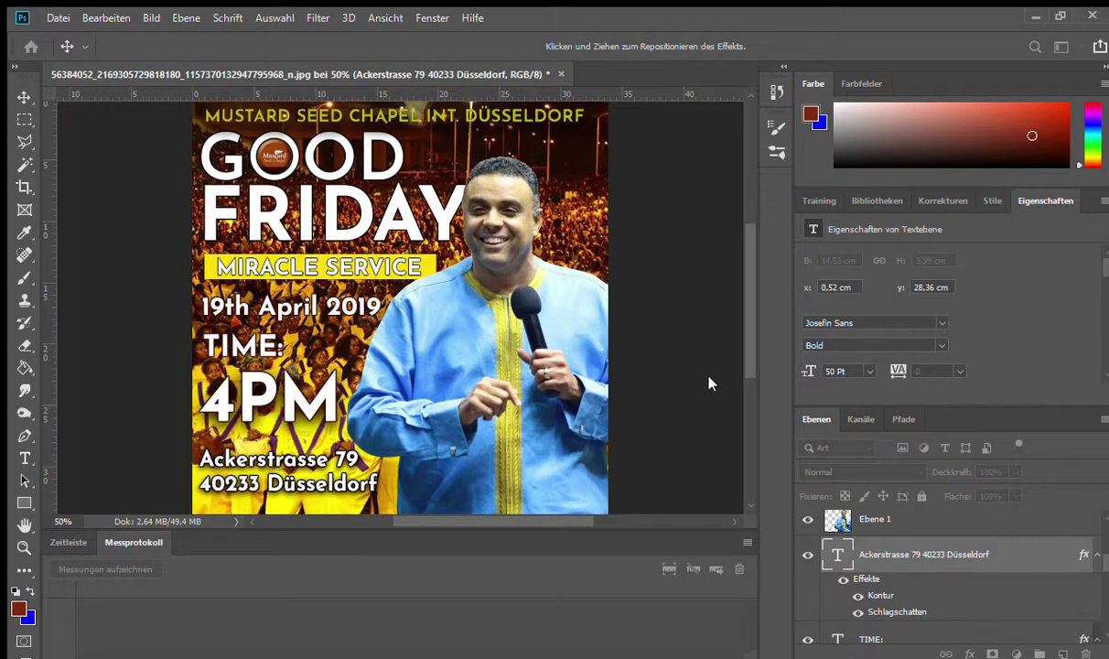
key(t)
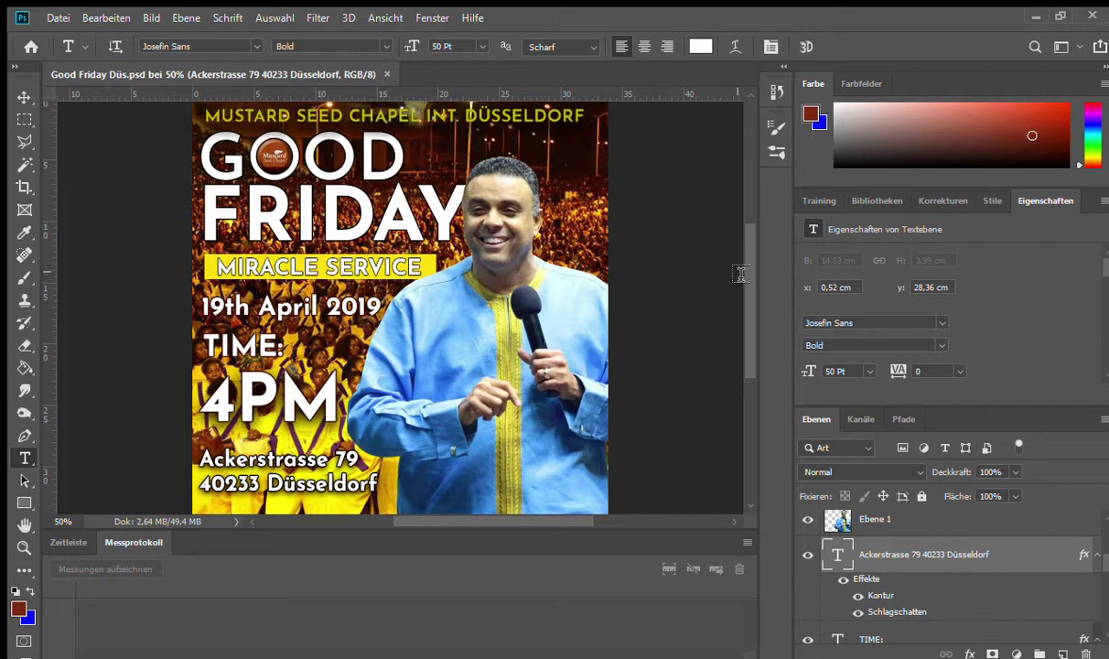
Step: Hide the crowd background layer Ebene 2 and the bottom layer Ebene 0 so that only text and speaker show on transparency
scroll(1105, 562, up, 1)
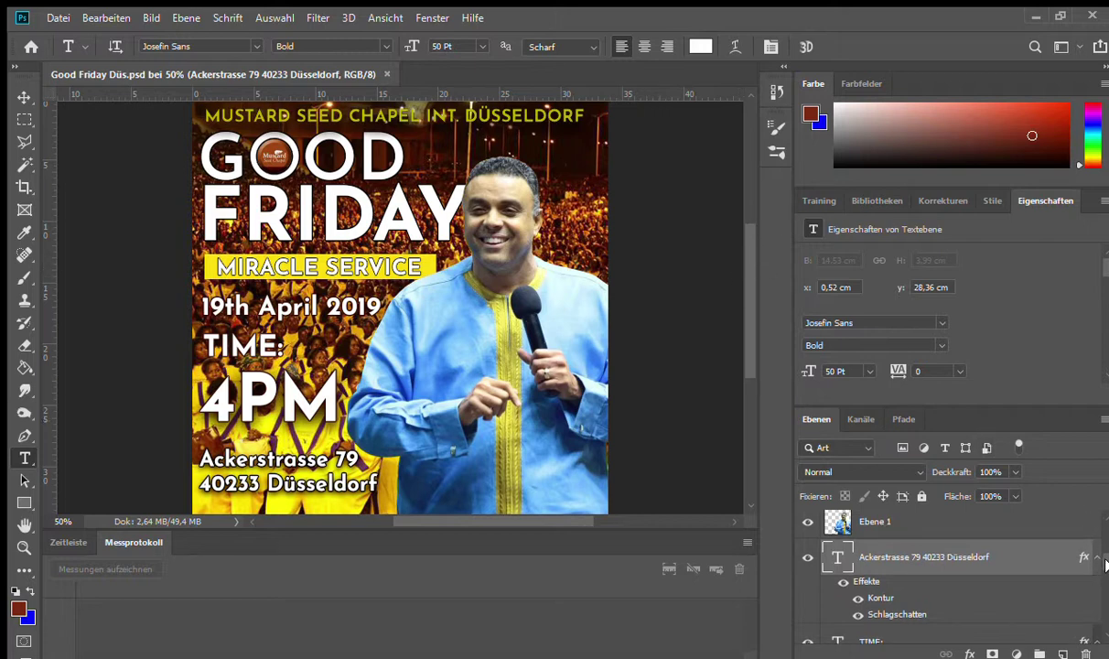
scroll(1103, 563, down, 3)
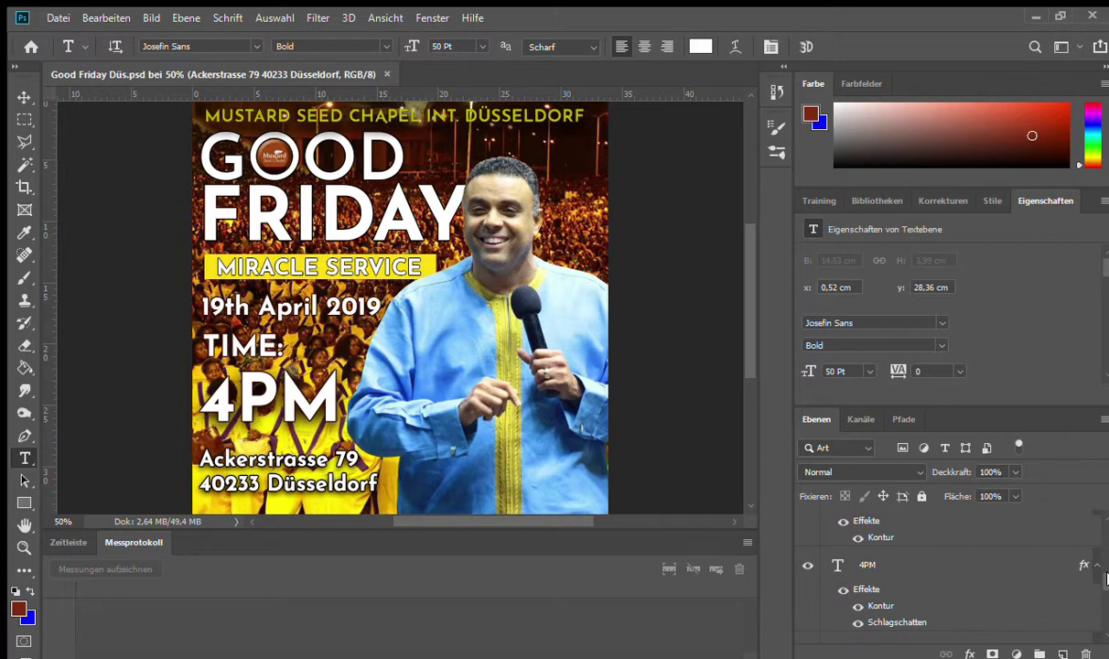
scroll(1105, 570, up, 3)
scroll(1105, 577, down, 5)
scroll(1104, 595, up, 1)
scroll(1104, 613, down, 1)
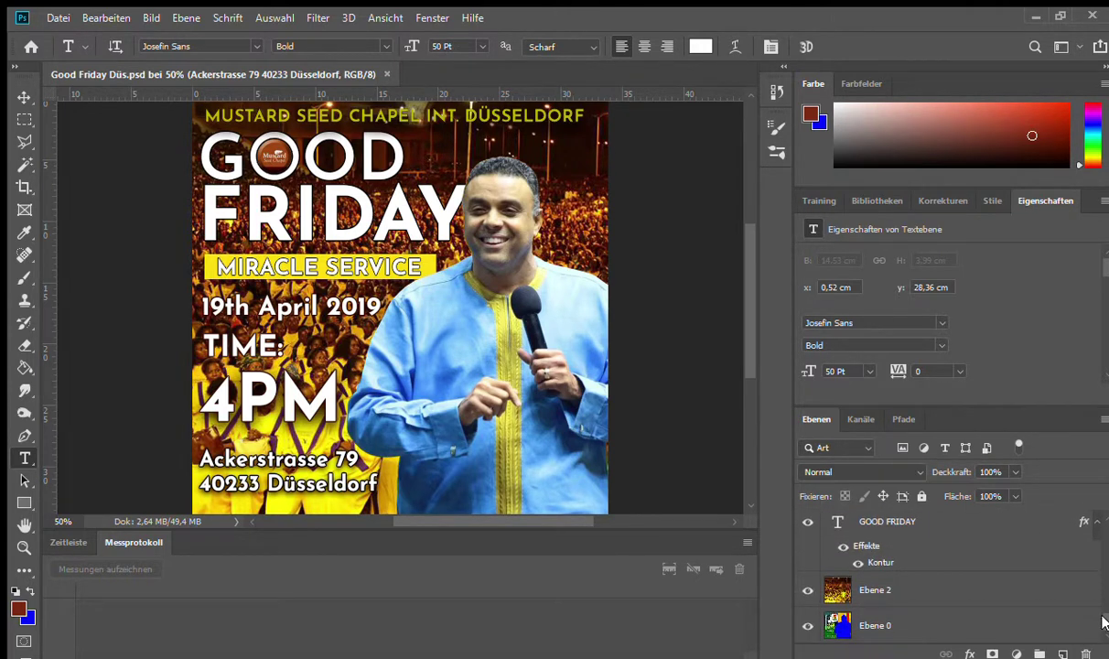
scroll(1105, 626, up, 1)
scroll(1104, 623, down, 1)
scroll(1105, 626, up, 2)
scroll(1105, 627, down, 2)
scroll(1105, 627, up, 2)
scroll(1105, 624, down, 2)
scroll(1104, 620, up, 1)
scroll(1104, 618, down, 1)
click(808, 589)
click(808, 625)
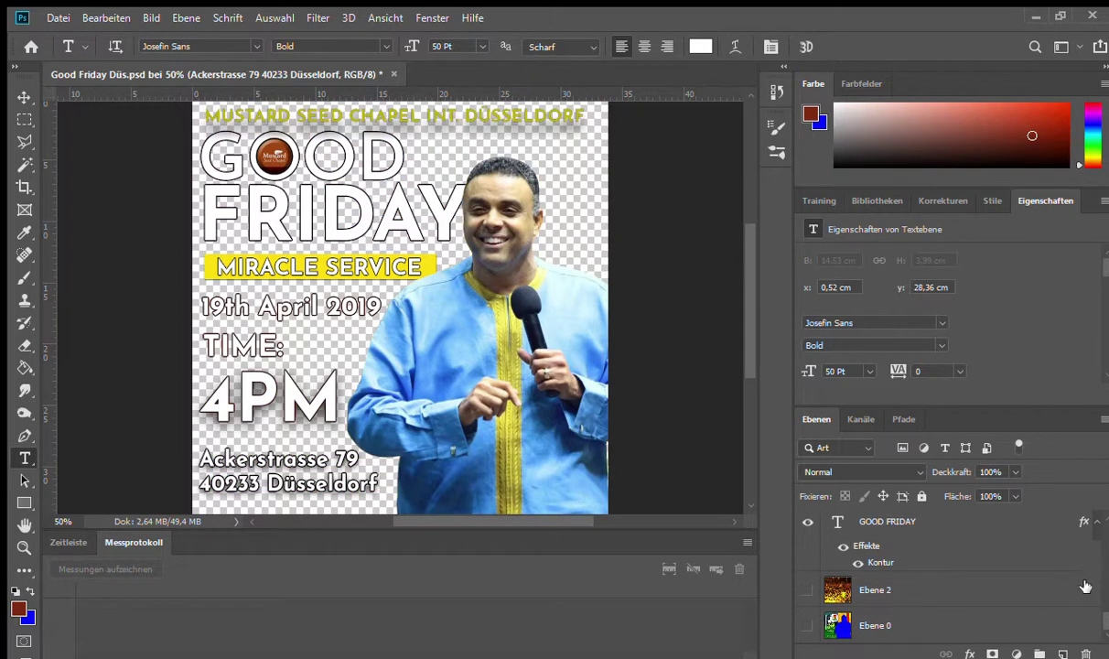
scroll(1103, 618, up, 5)
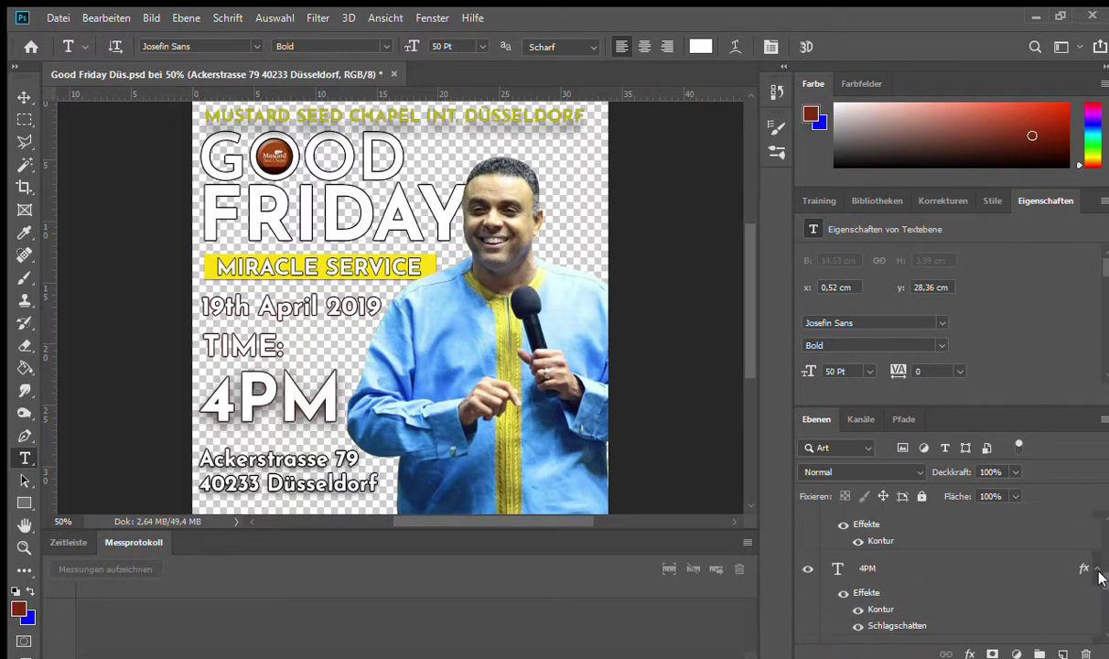
scroll(1095, 549, down, 5)
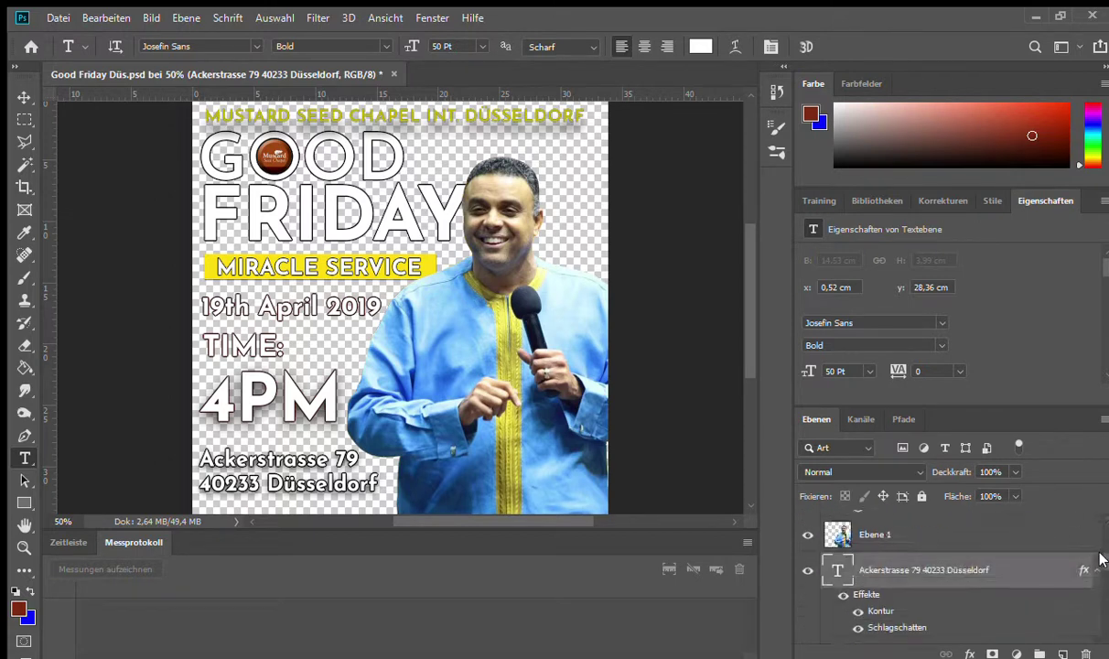
scroll(1095, 611, up, 5)
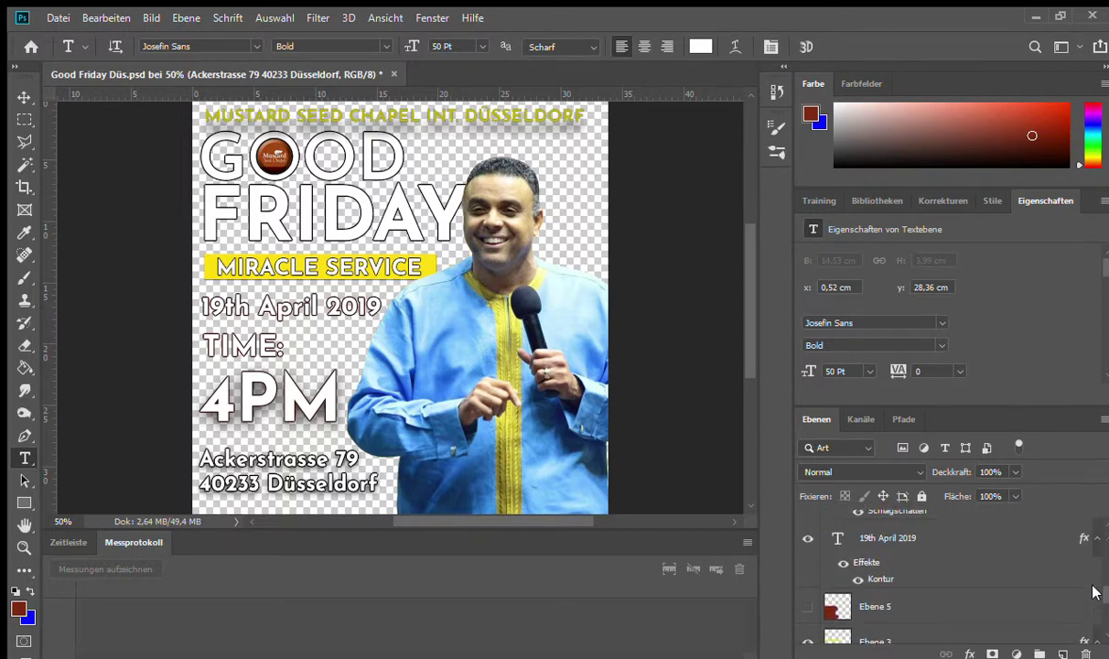
scroll(1092, 590, up, 5)
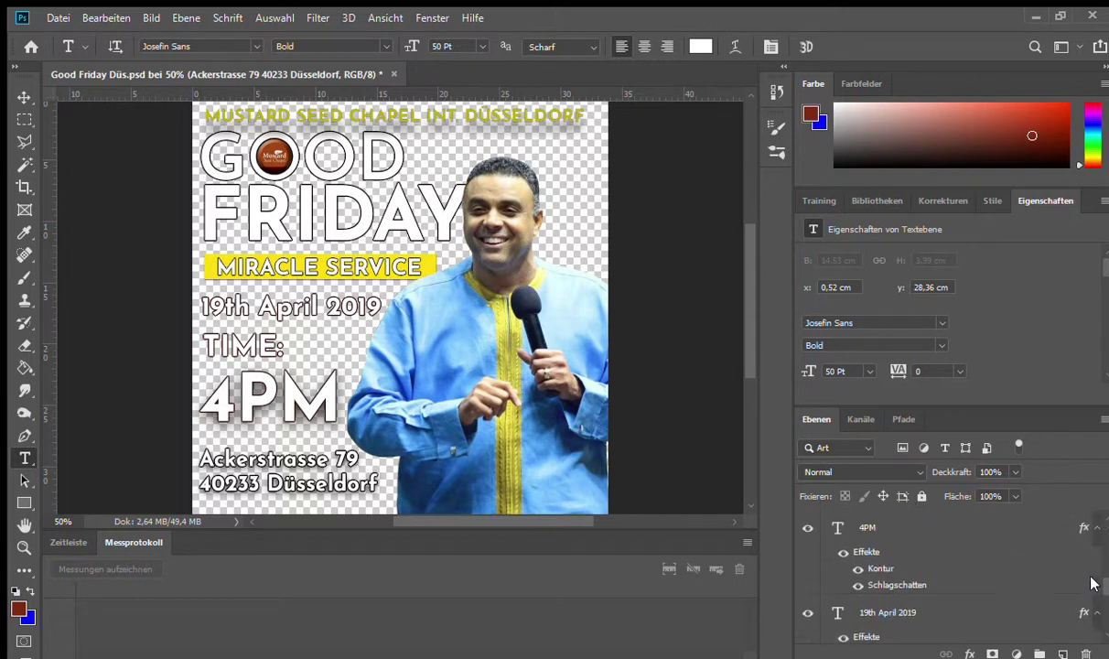
Step: Unlock the background layer of dag_heward_mills_sunday_good_friday_1.jpg and bring the crowd picture into the Good Friday Düs.psd flyer as a layer behind the speaker
scroll(1094, 546, up, 3)
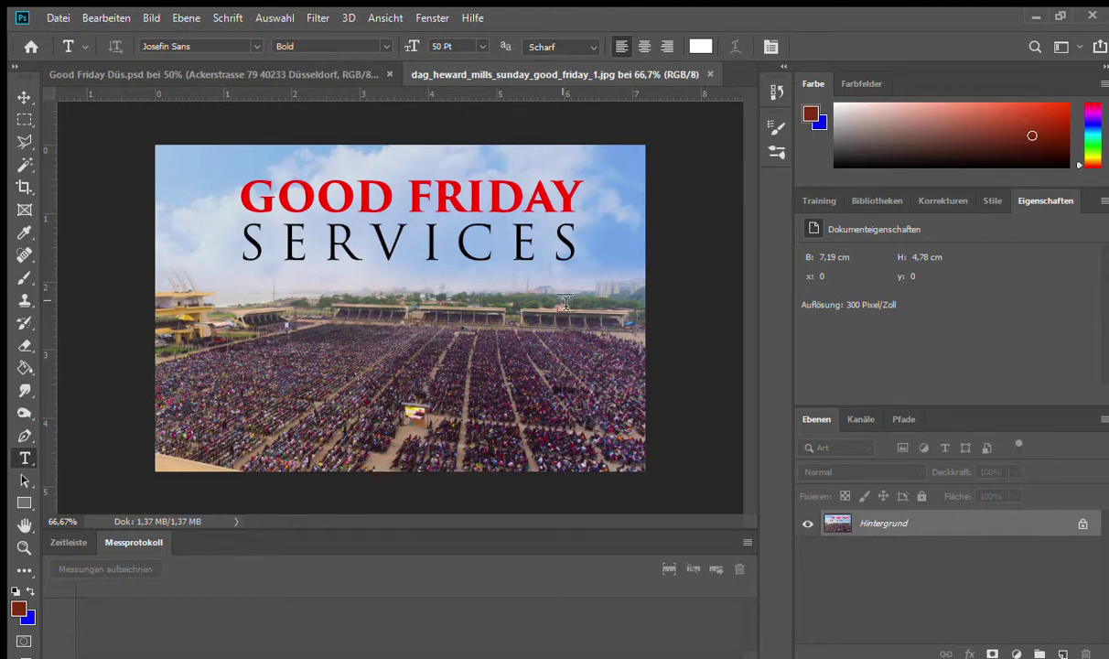
click(1080, 526)
key(h)
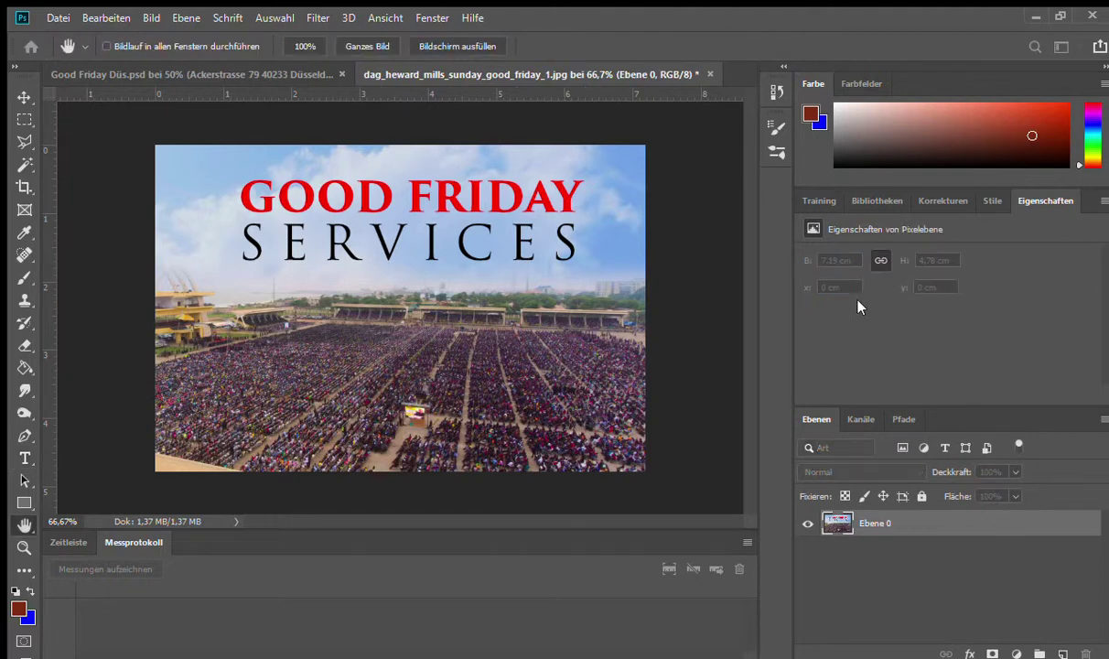
key(t)
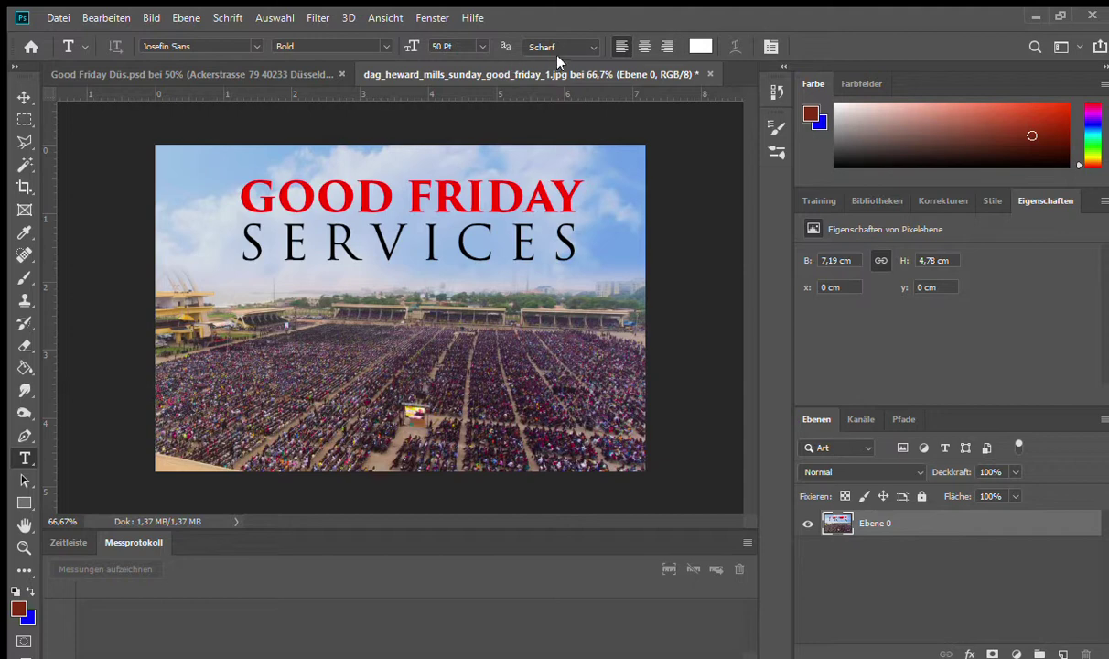
key(ctrl+w)
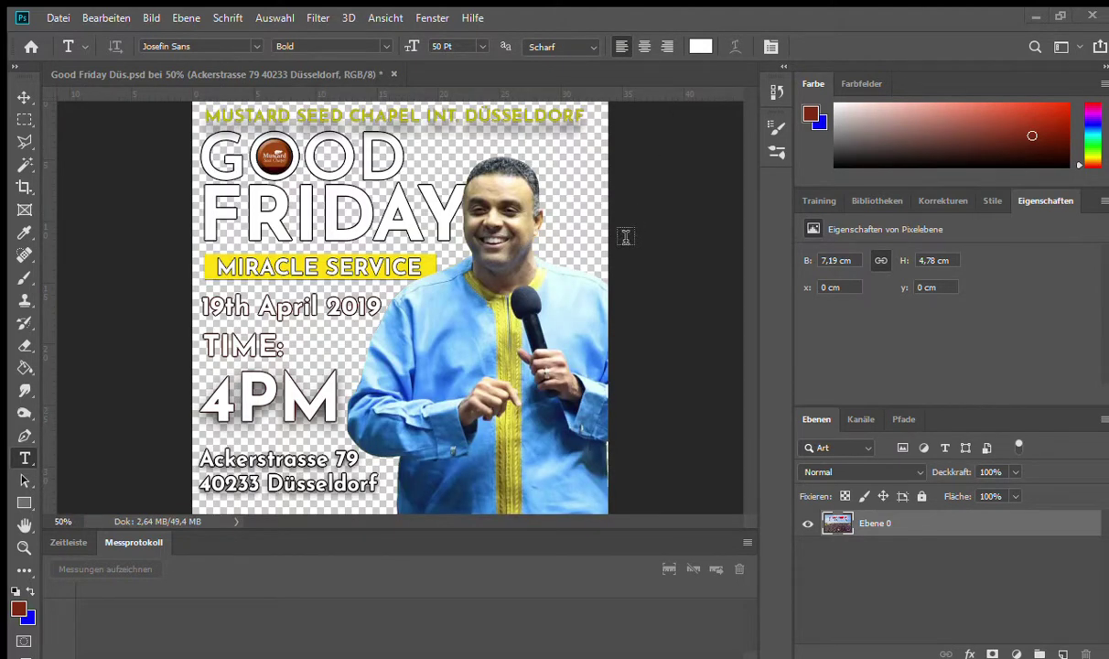
key(v)
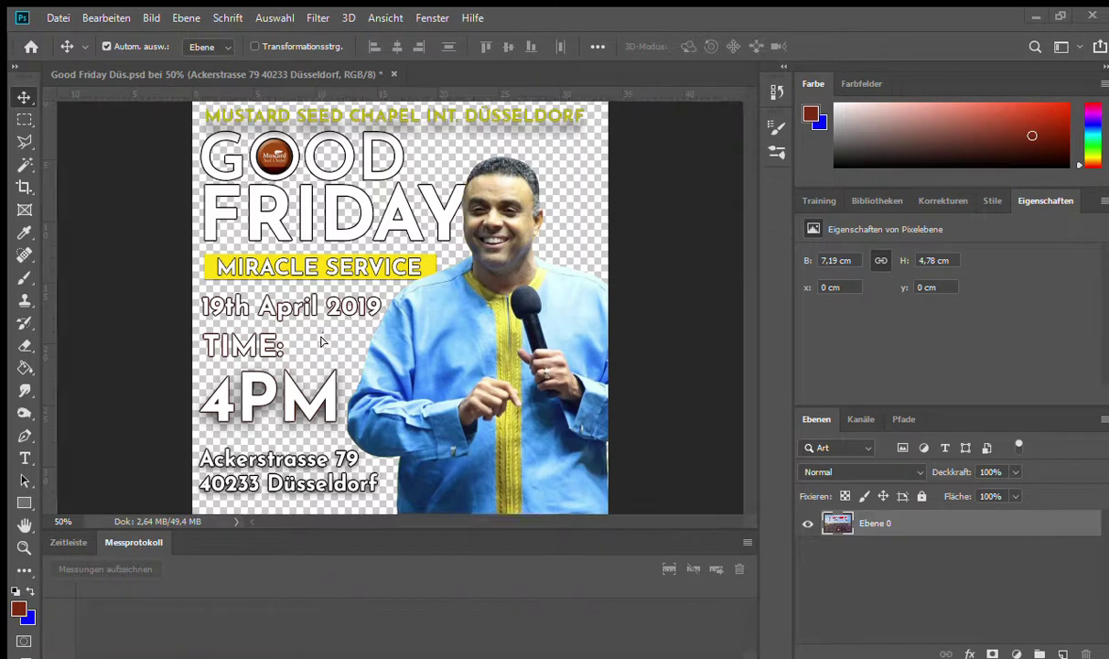
drag(322, 338, 311, 328)
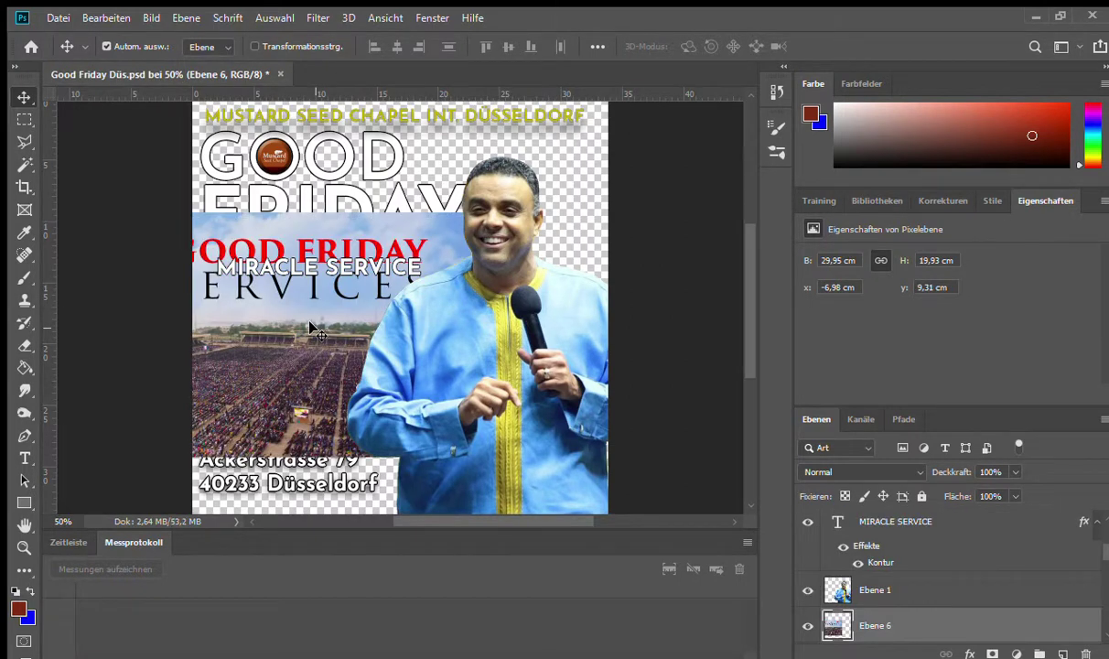